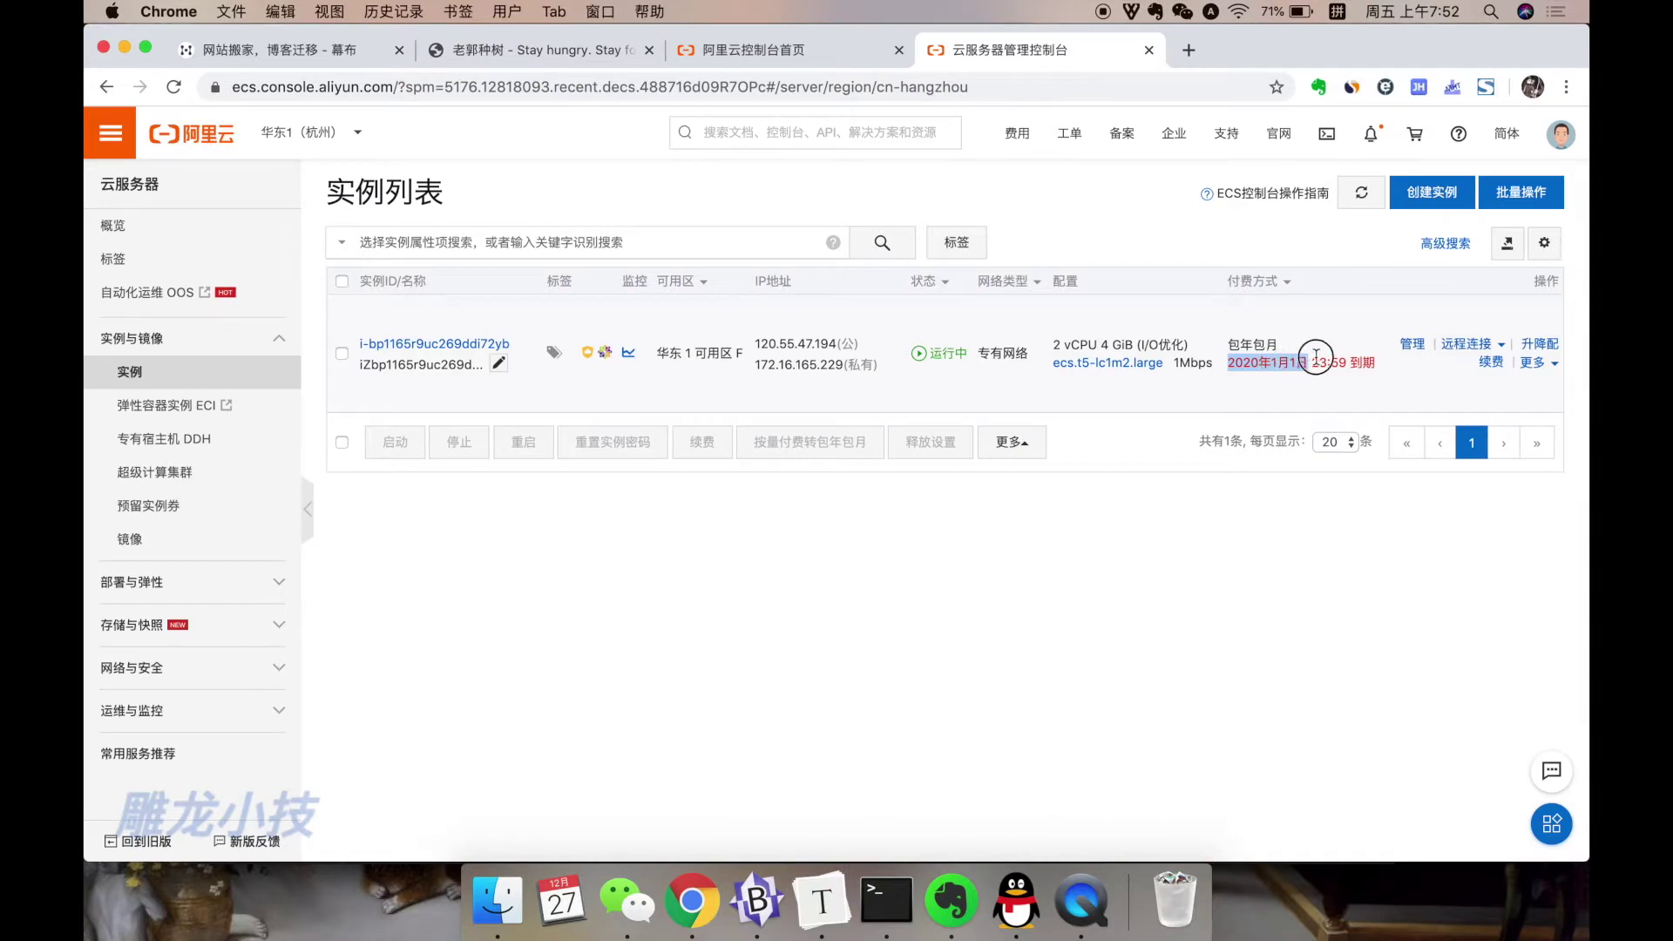
Open the article about pitfalls in buying cloud servers from the post list on the guozh.net blog.
left_click(1225, 398)
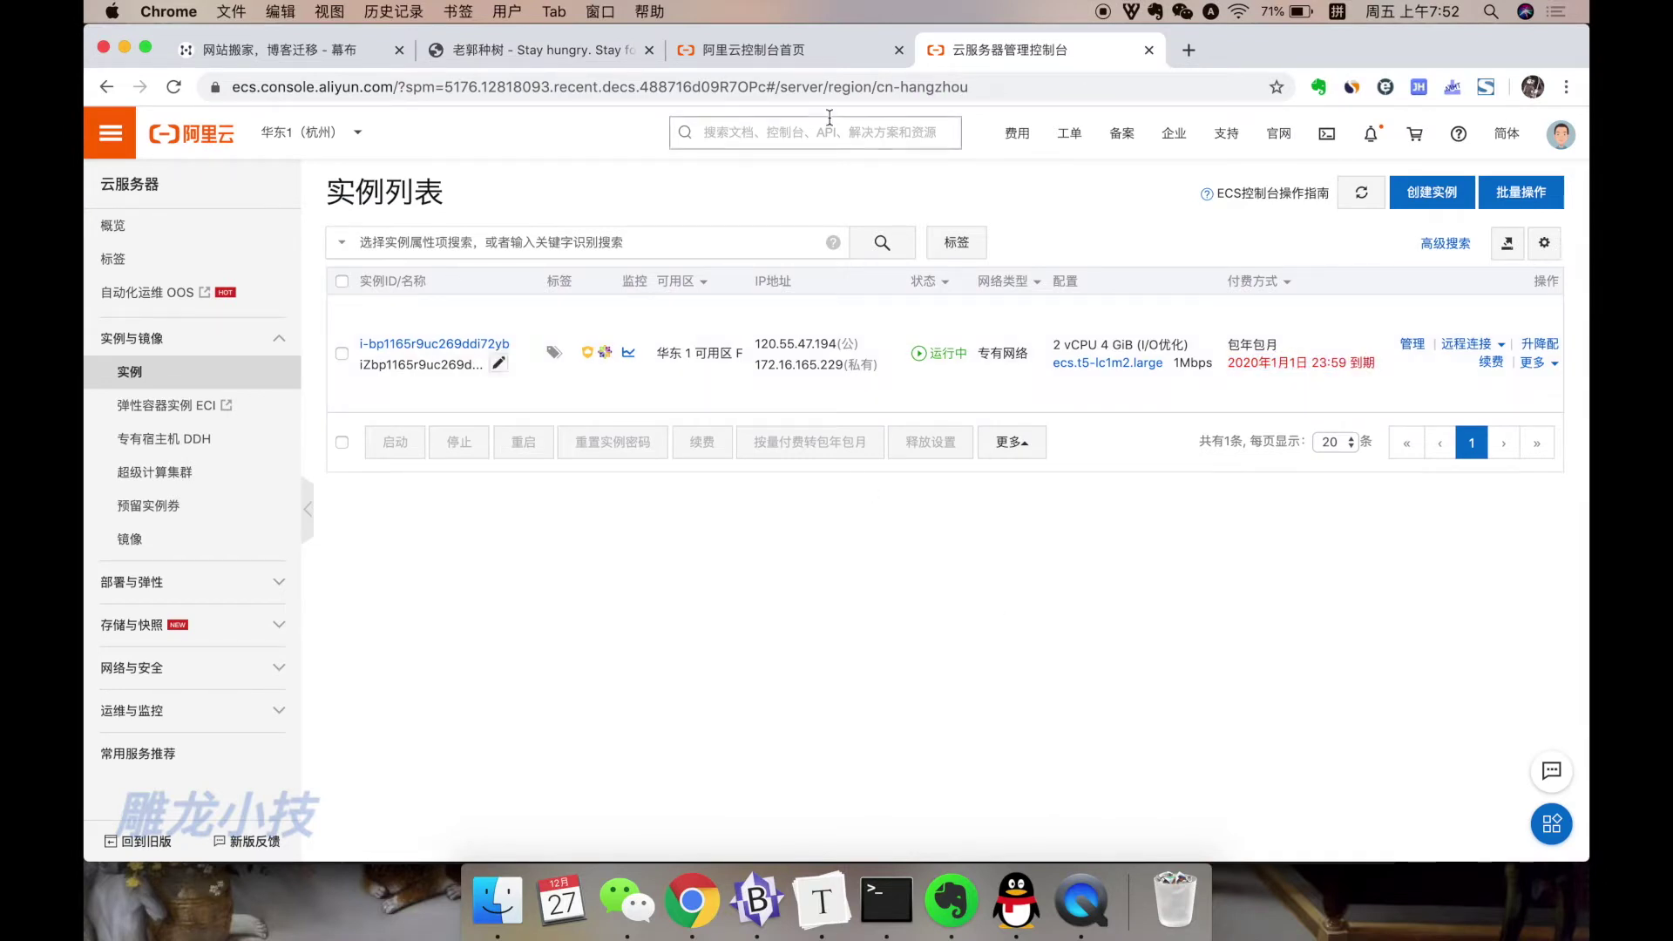
left_click(562, 54)
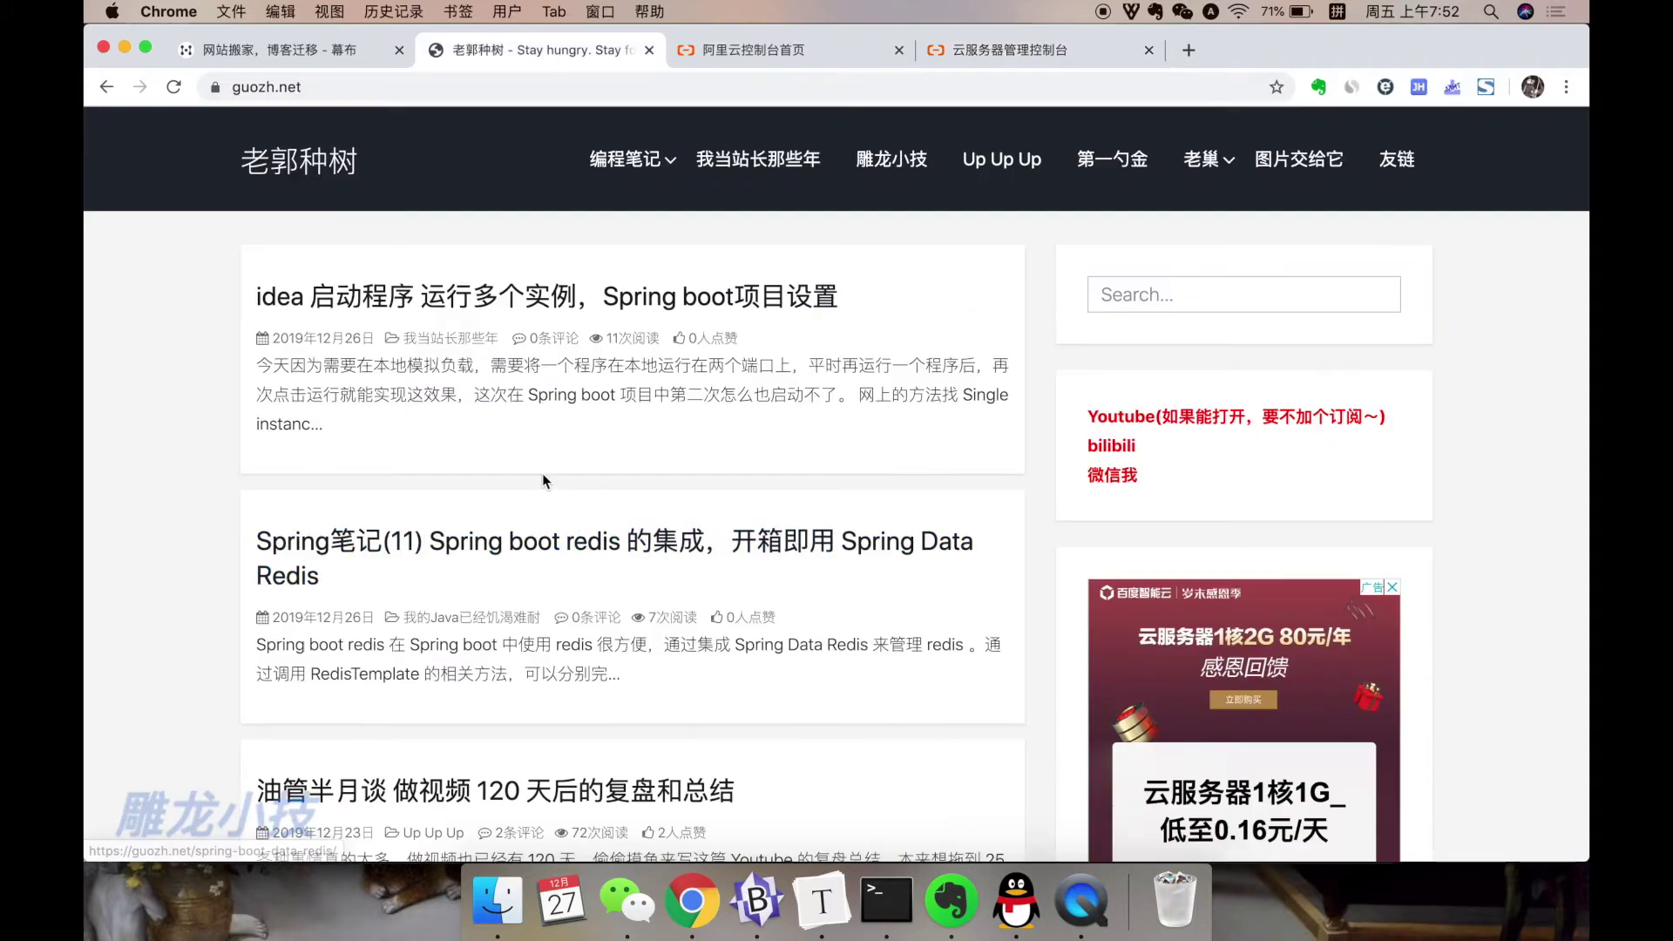
scroll(542, 474, "down", 4)
scroll(542, 473, "down", 8)
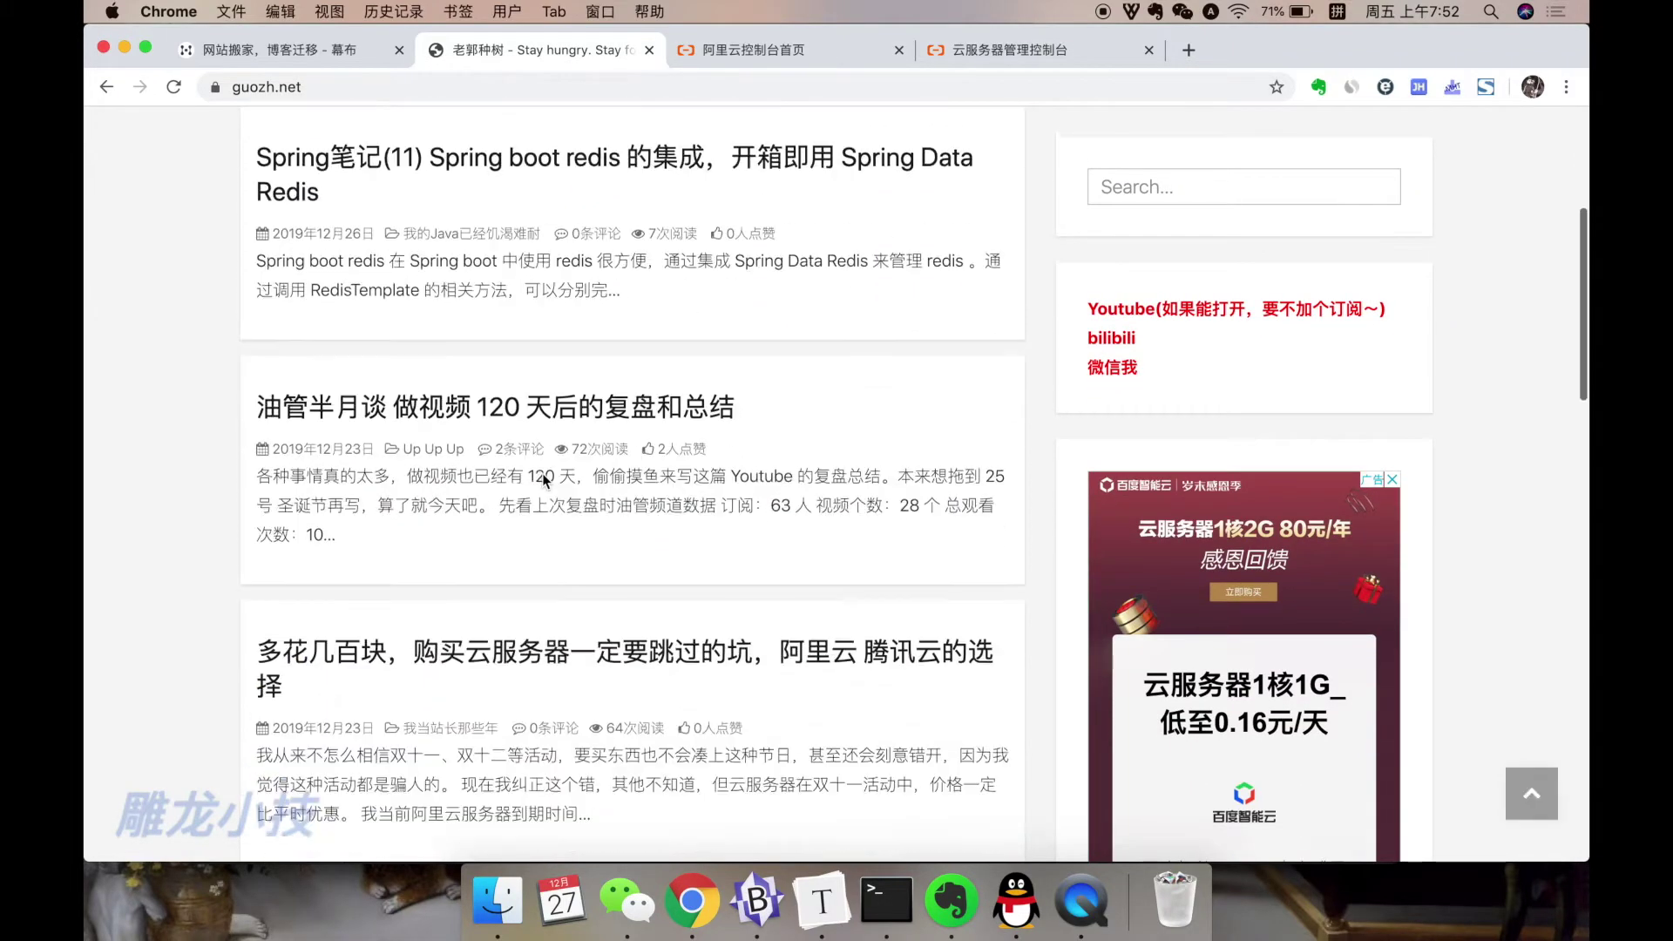
left_click(582, 450)
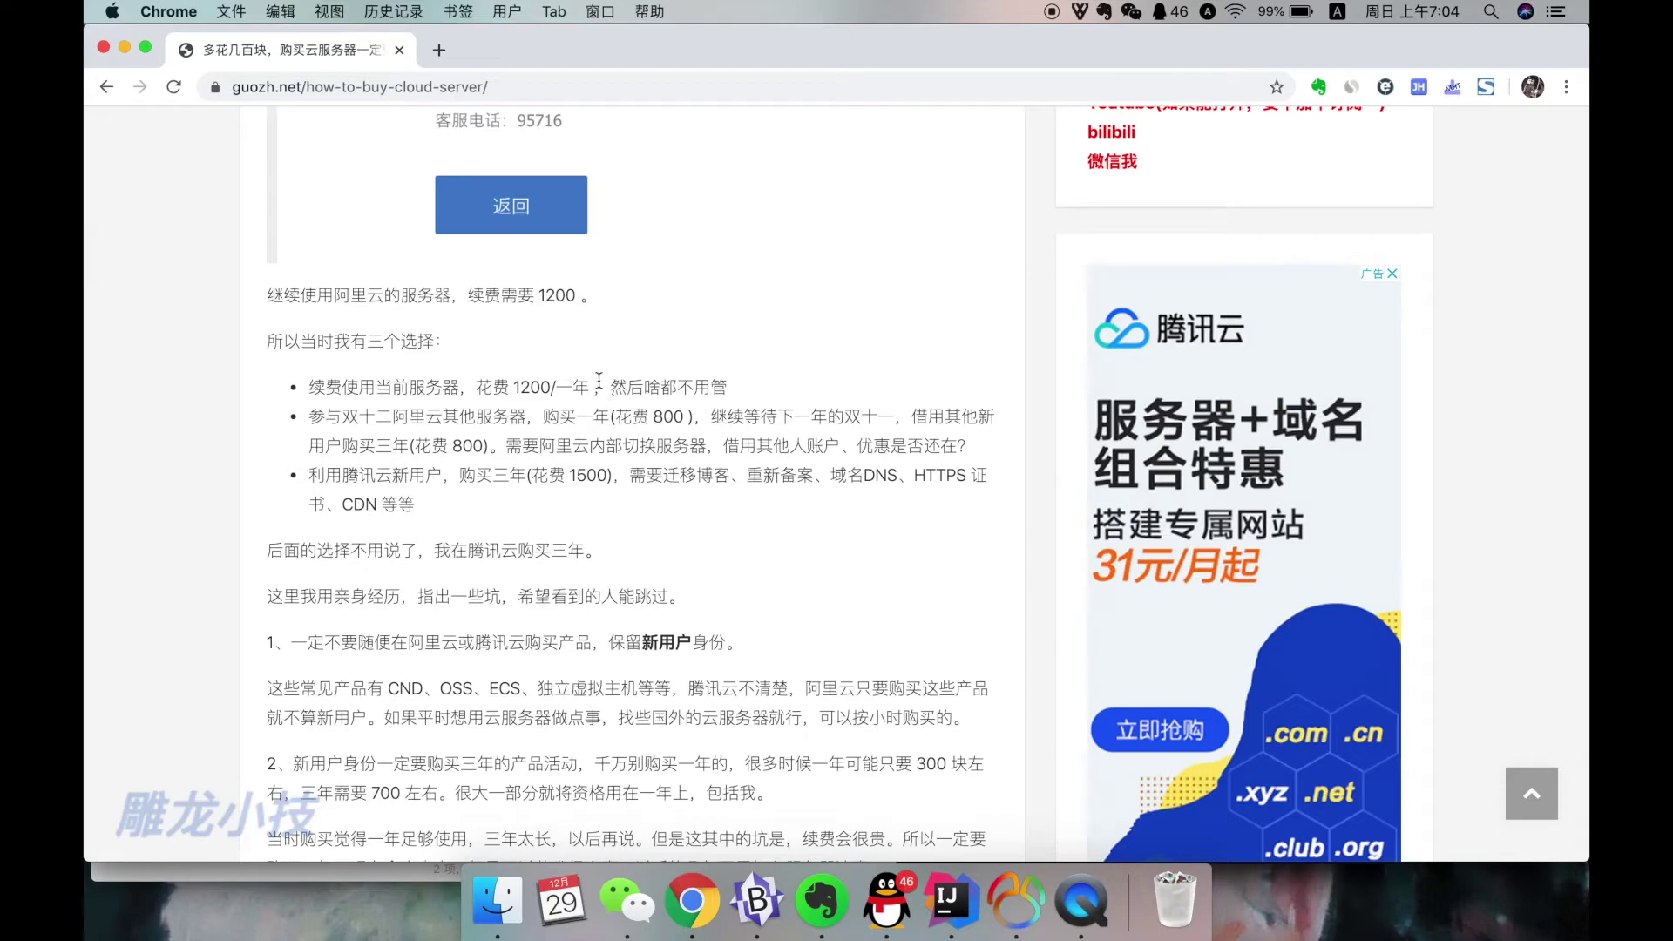
Examine the article's three server options, highlighting the cost of renewing, of buying another Alibaba Cloud server and of switching to Tencent Cloud.
left_click_drag(596, 387, 741, 382)
left_click(311, 422)
left_click_drag(592, 416, 689, 409)
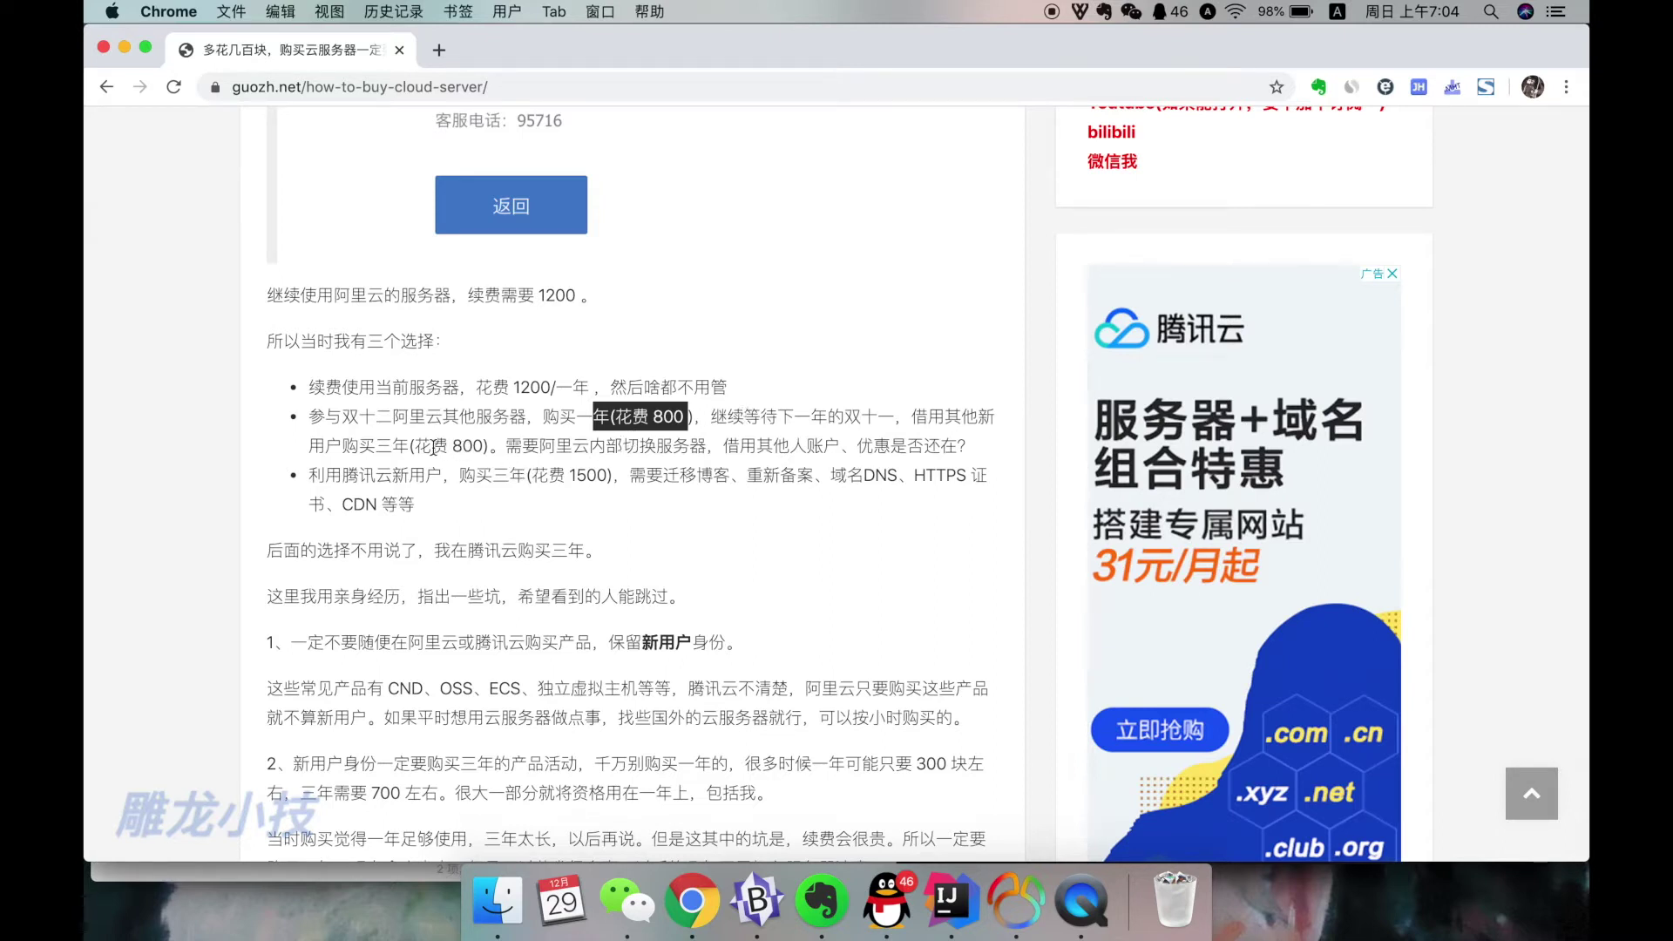
left_click_drag(433, 447, 482, 446)
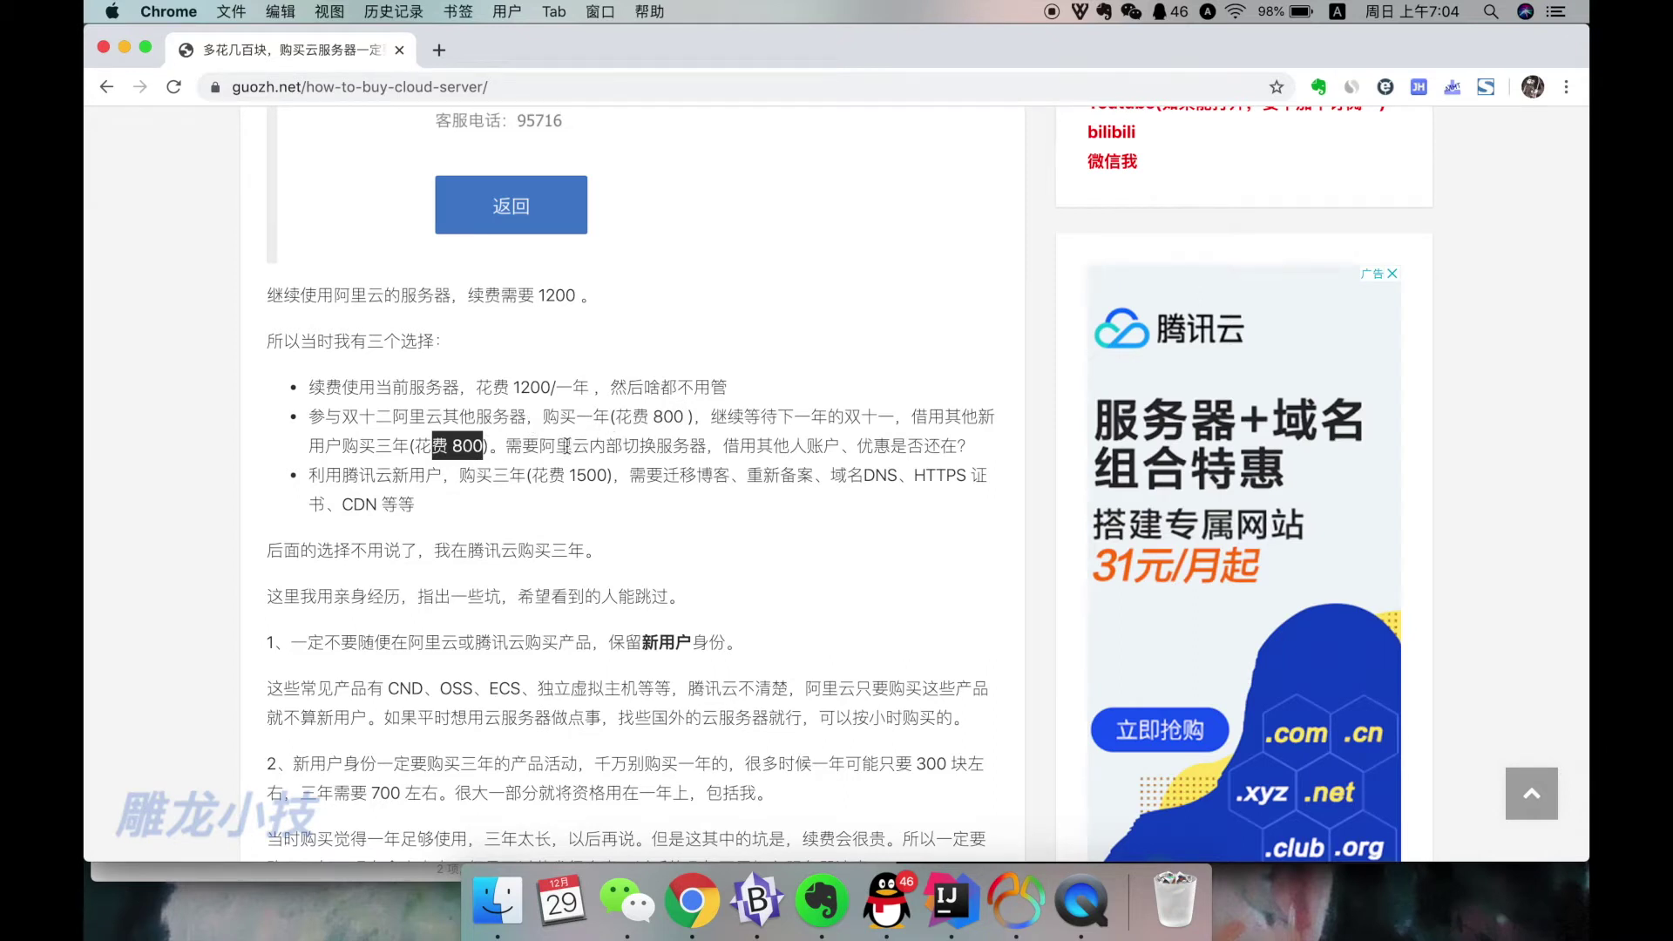
scroll(403, 463, "down", 1)
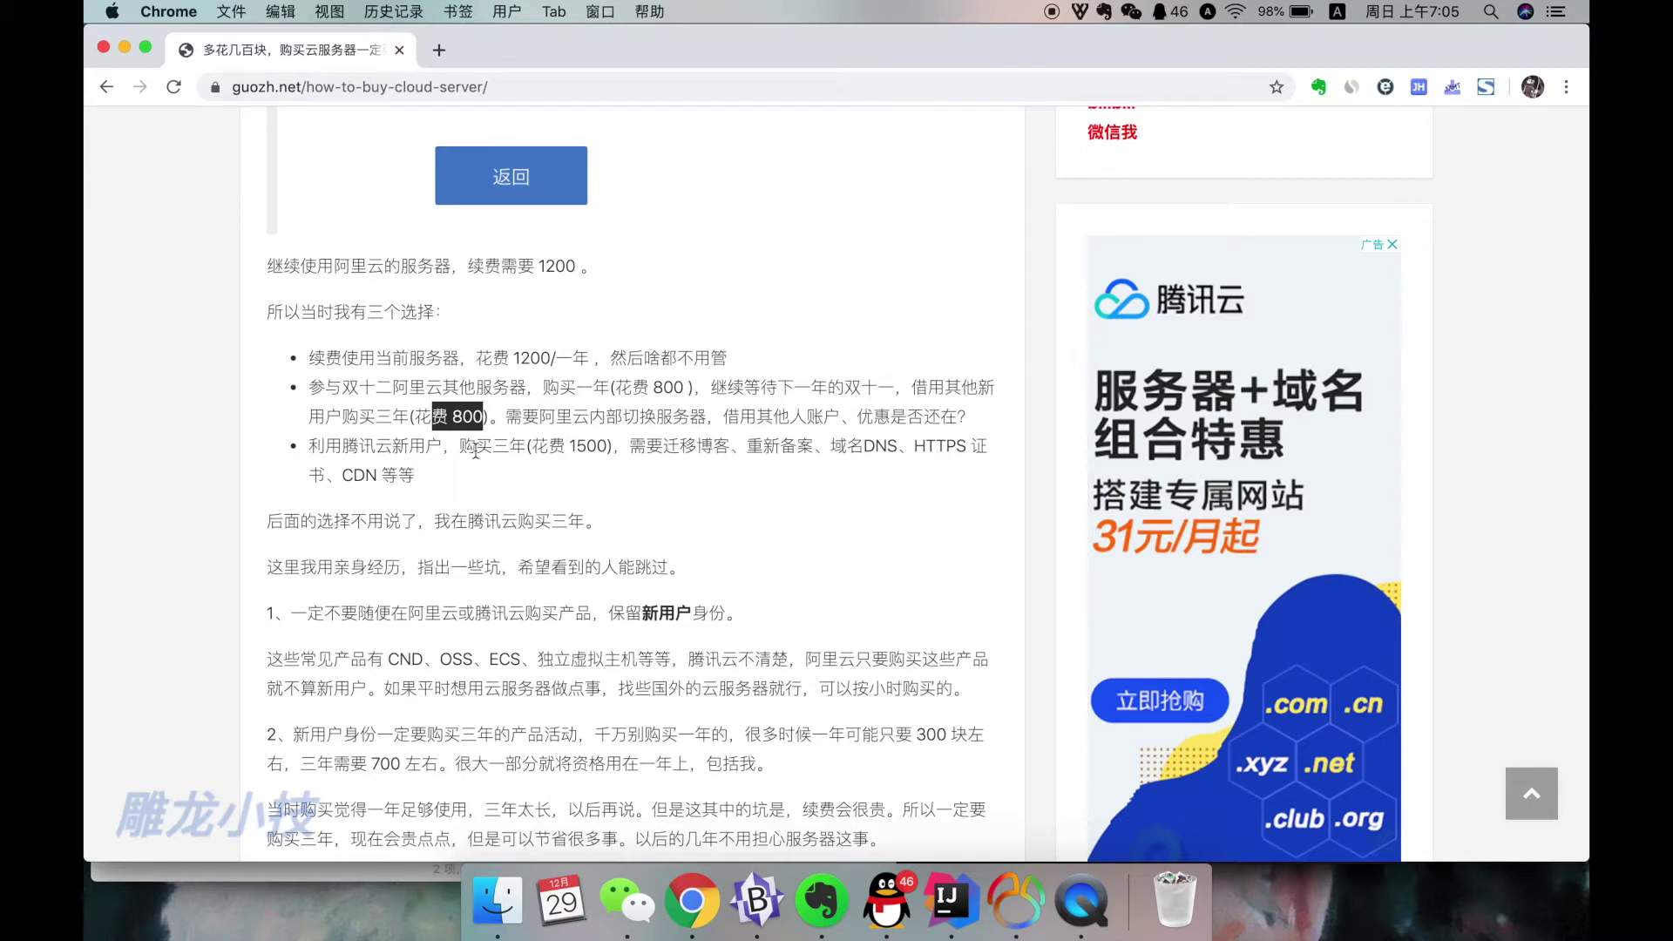
left_click_drag(476, 446, 624, 445)
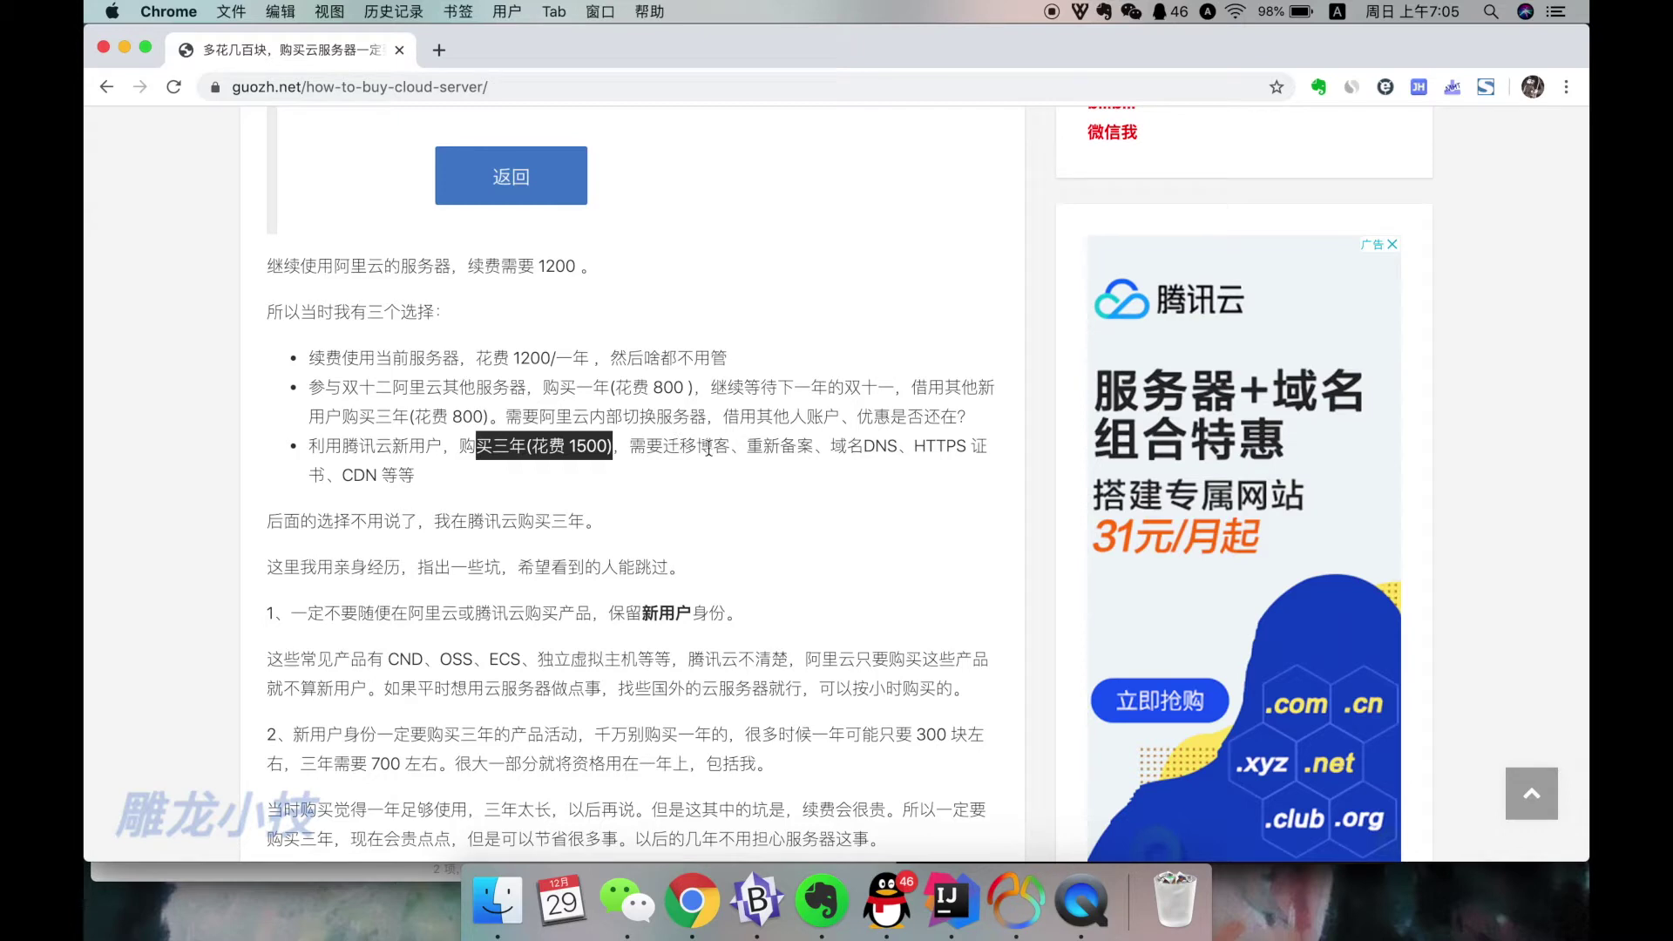
scroll(489, 506, "up", 1)
left_click(489, 507)
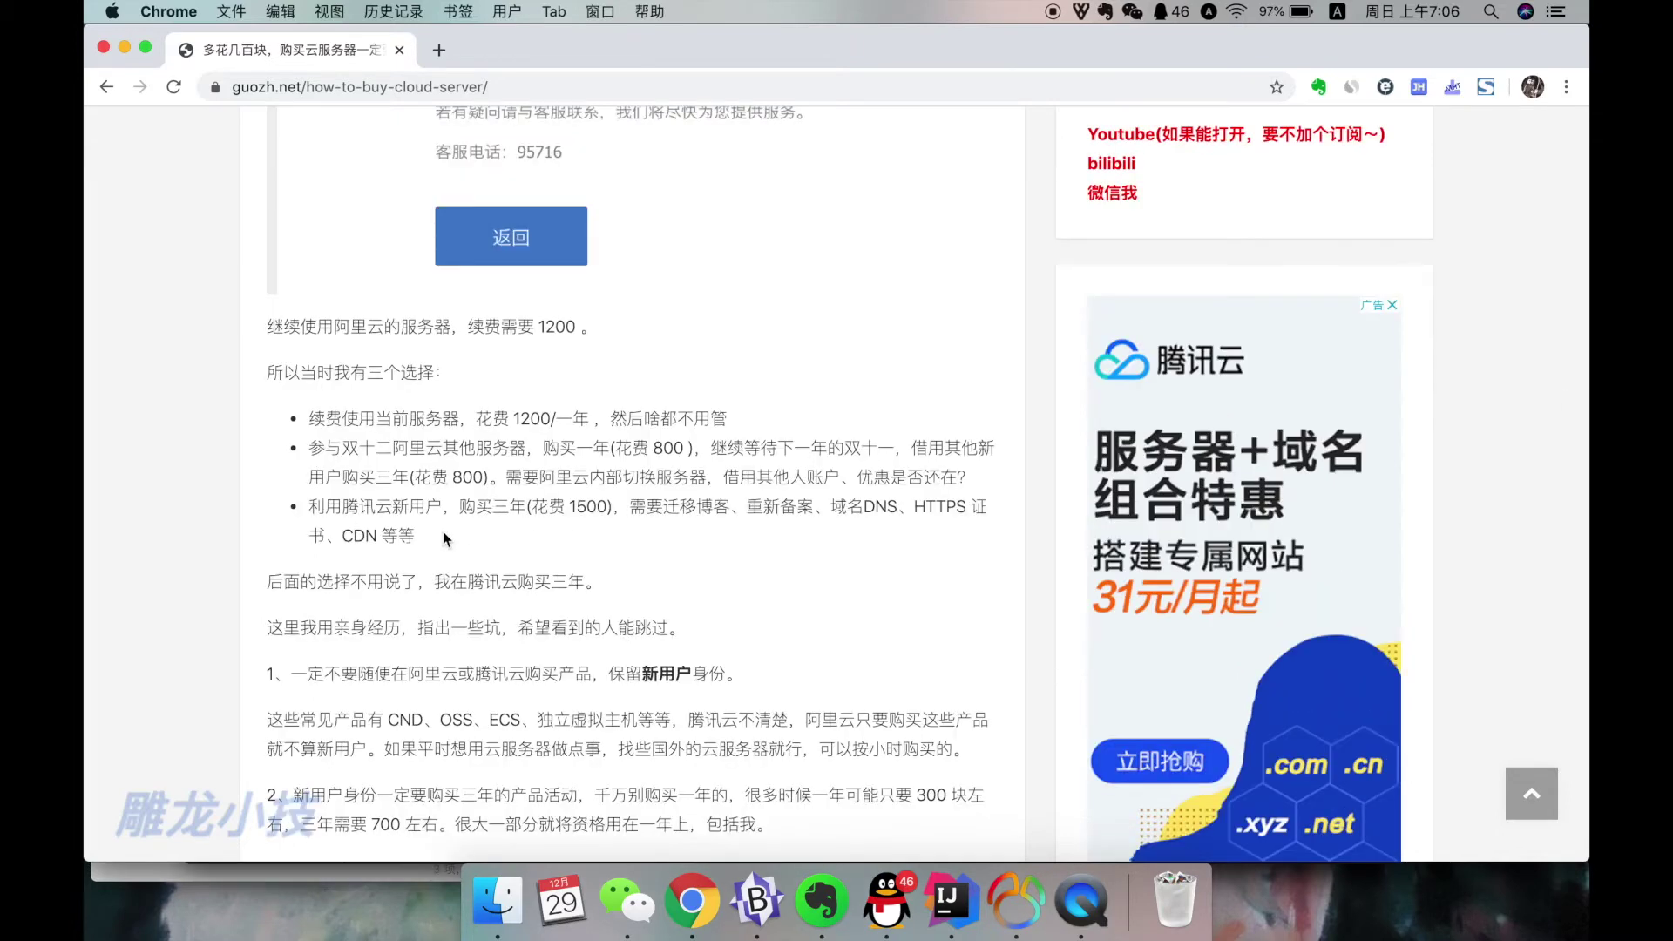
Review the article's payment record, then return to its title and opening paragraphs.
scroll(443, 532, "up", 7)
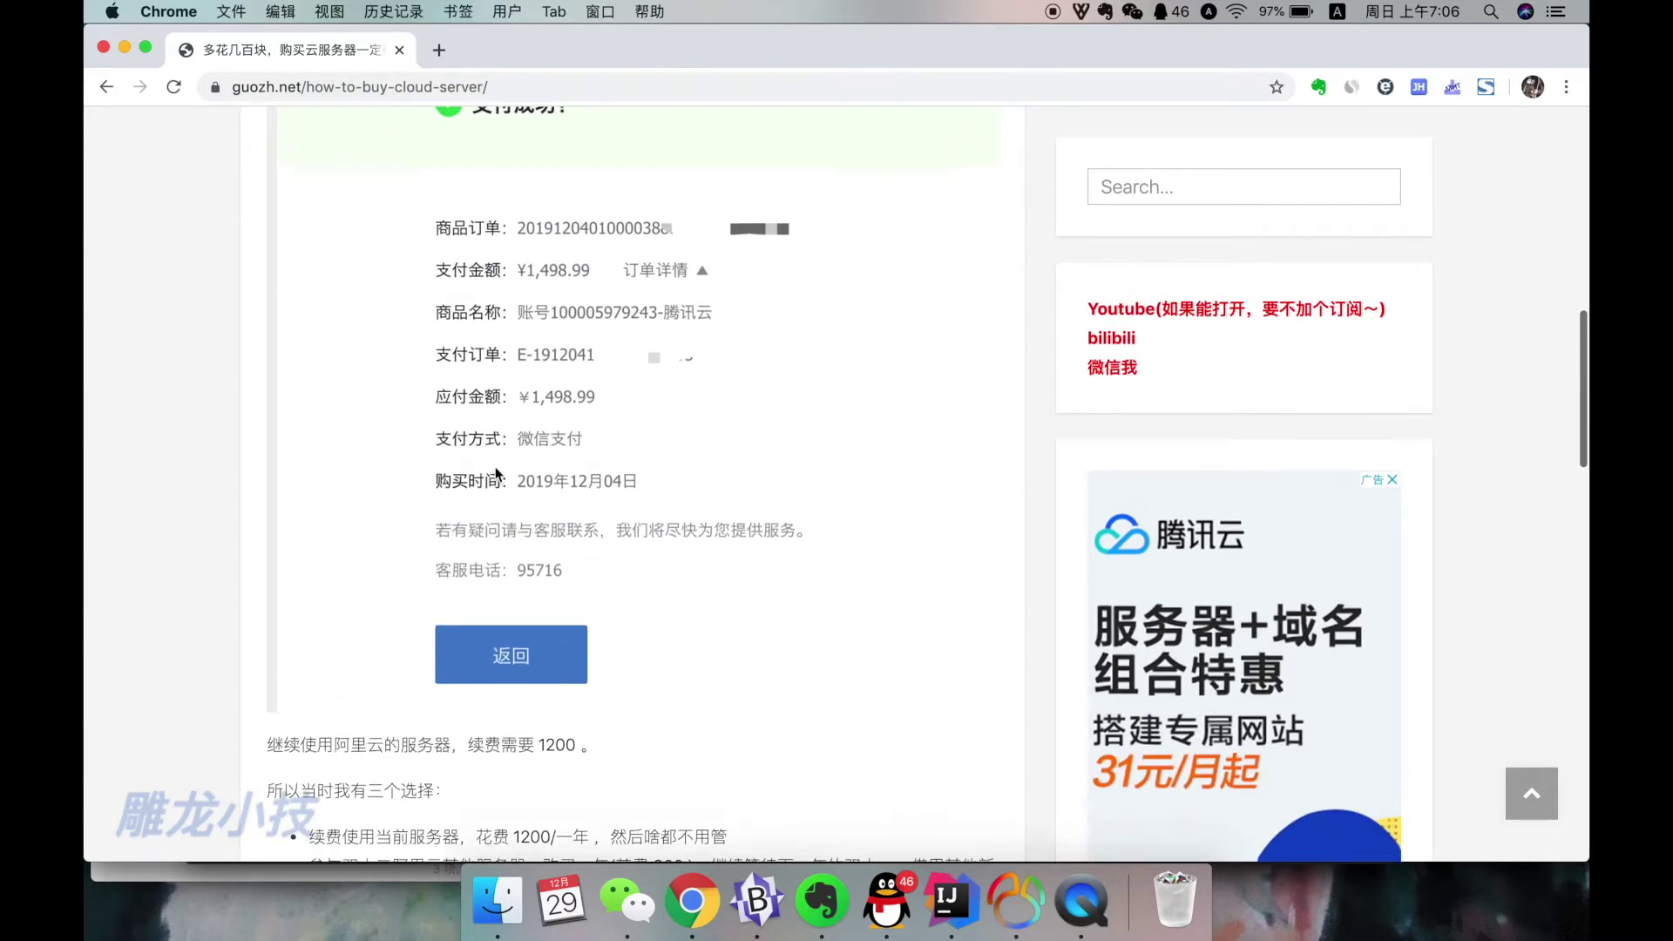
left_click(712, 465)
left_click(754, 434)
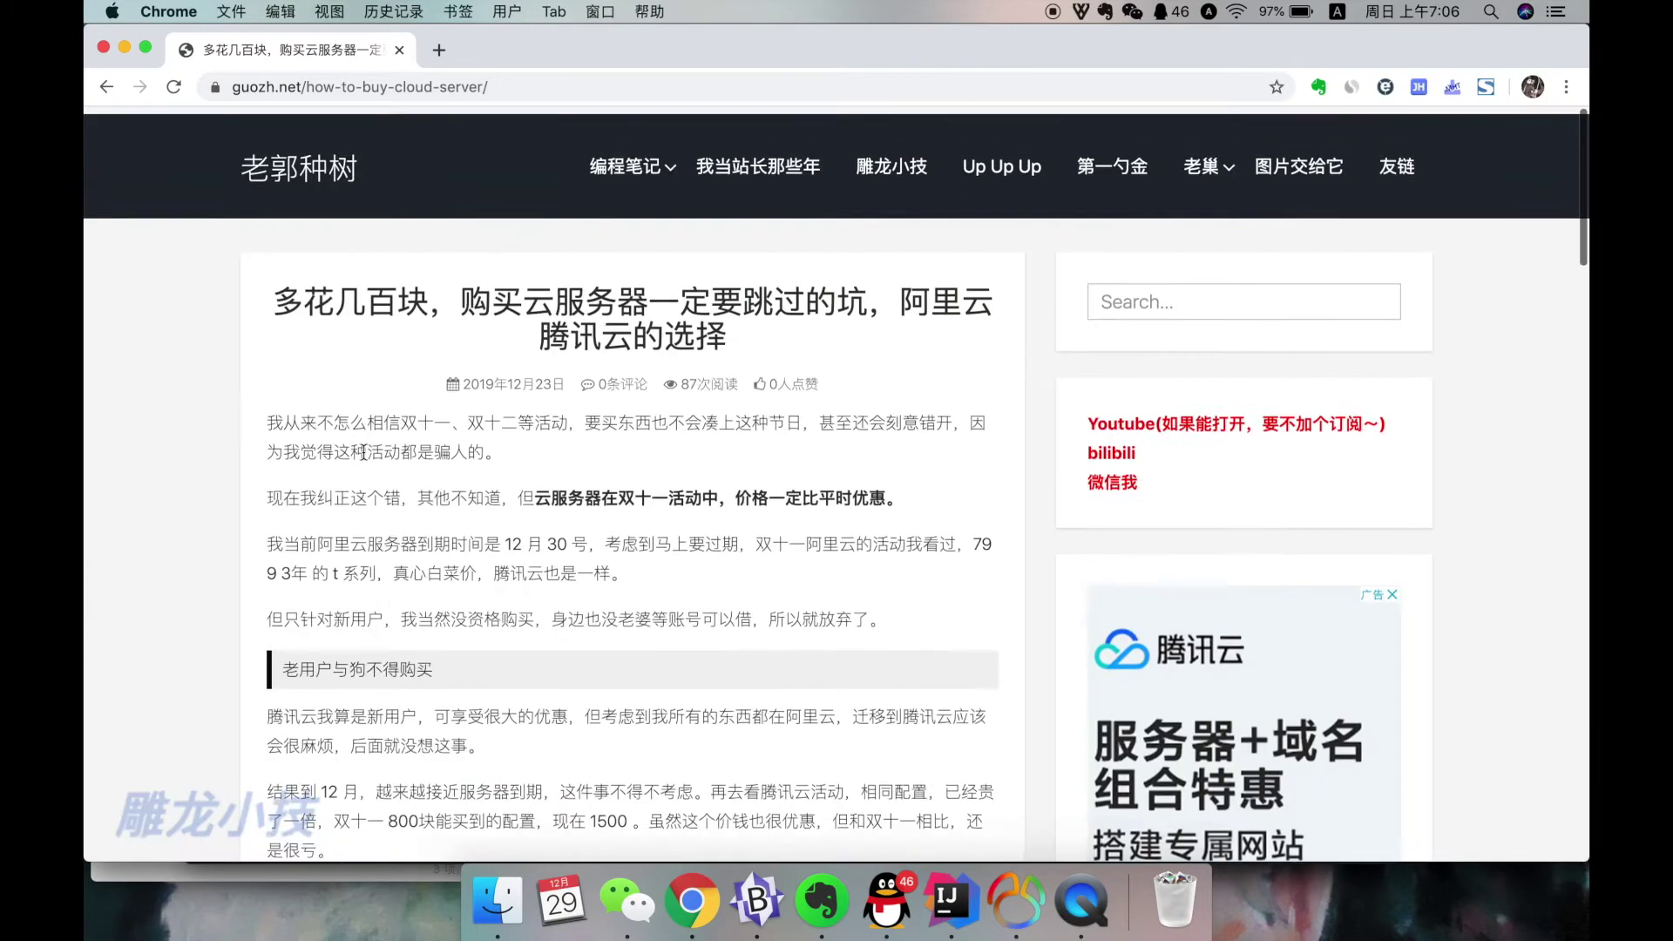
triple_click(758, 323)
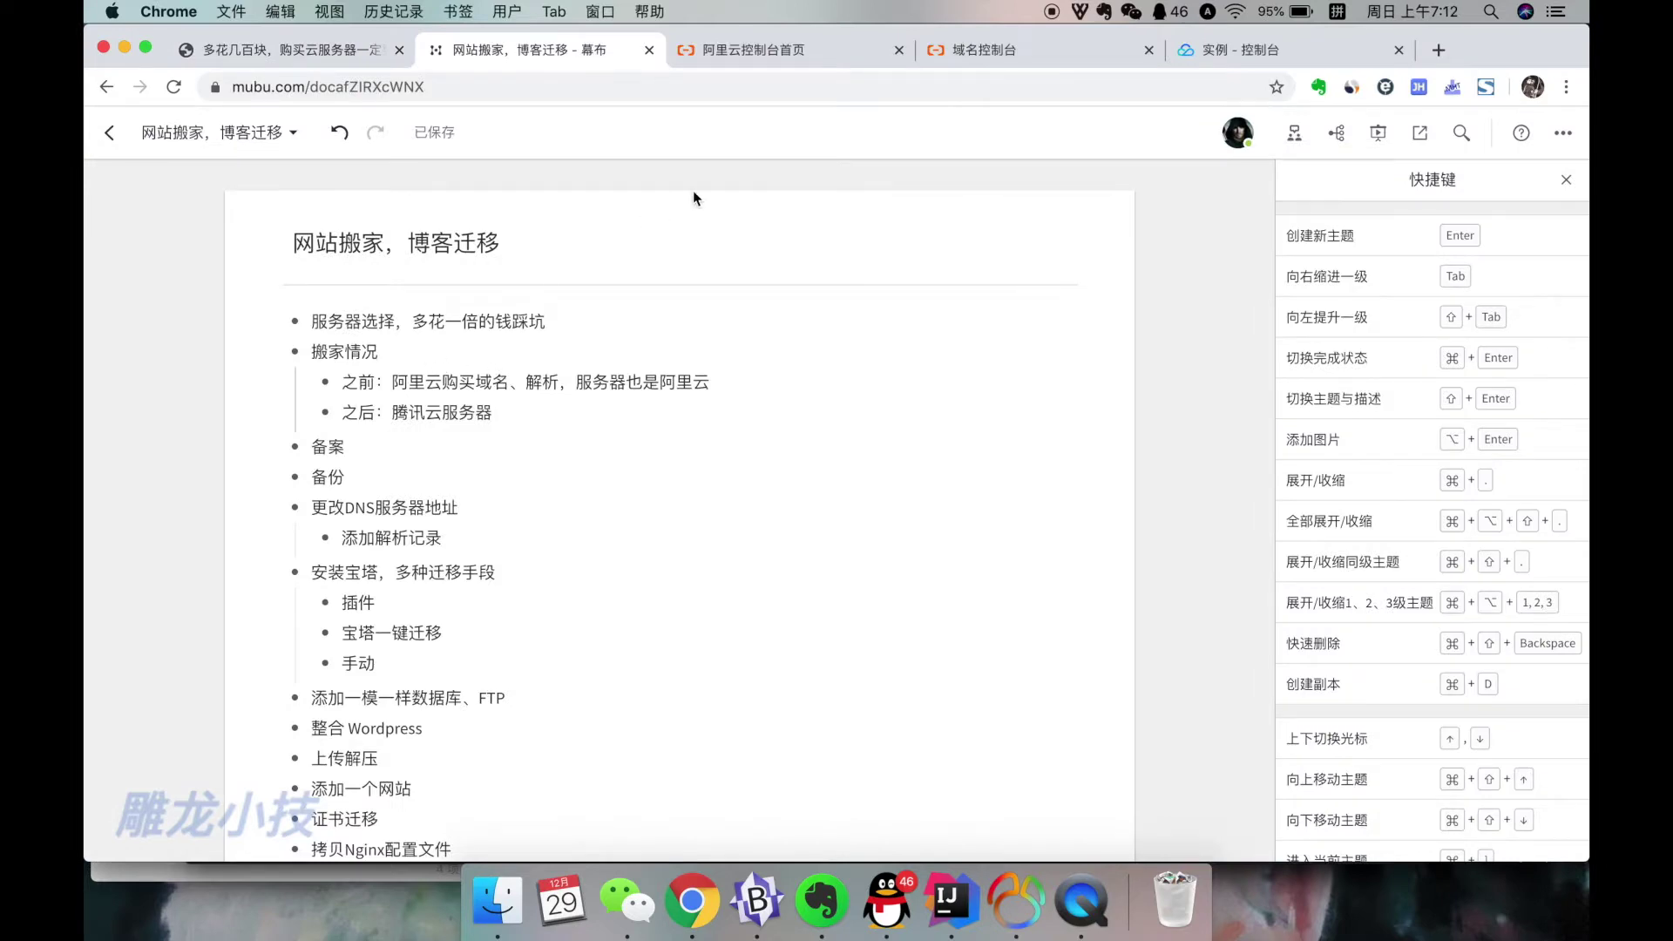
View the DNS modification page for guozh.net in the Alibaba Cloud domain console and examine the current DNS servers.
left_click(777, 49)
left_click(980, 49)
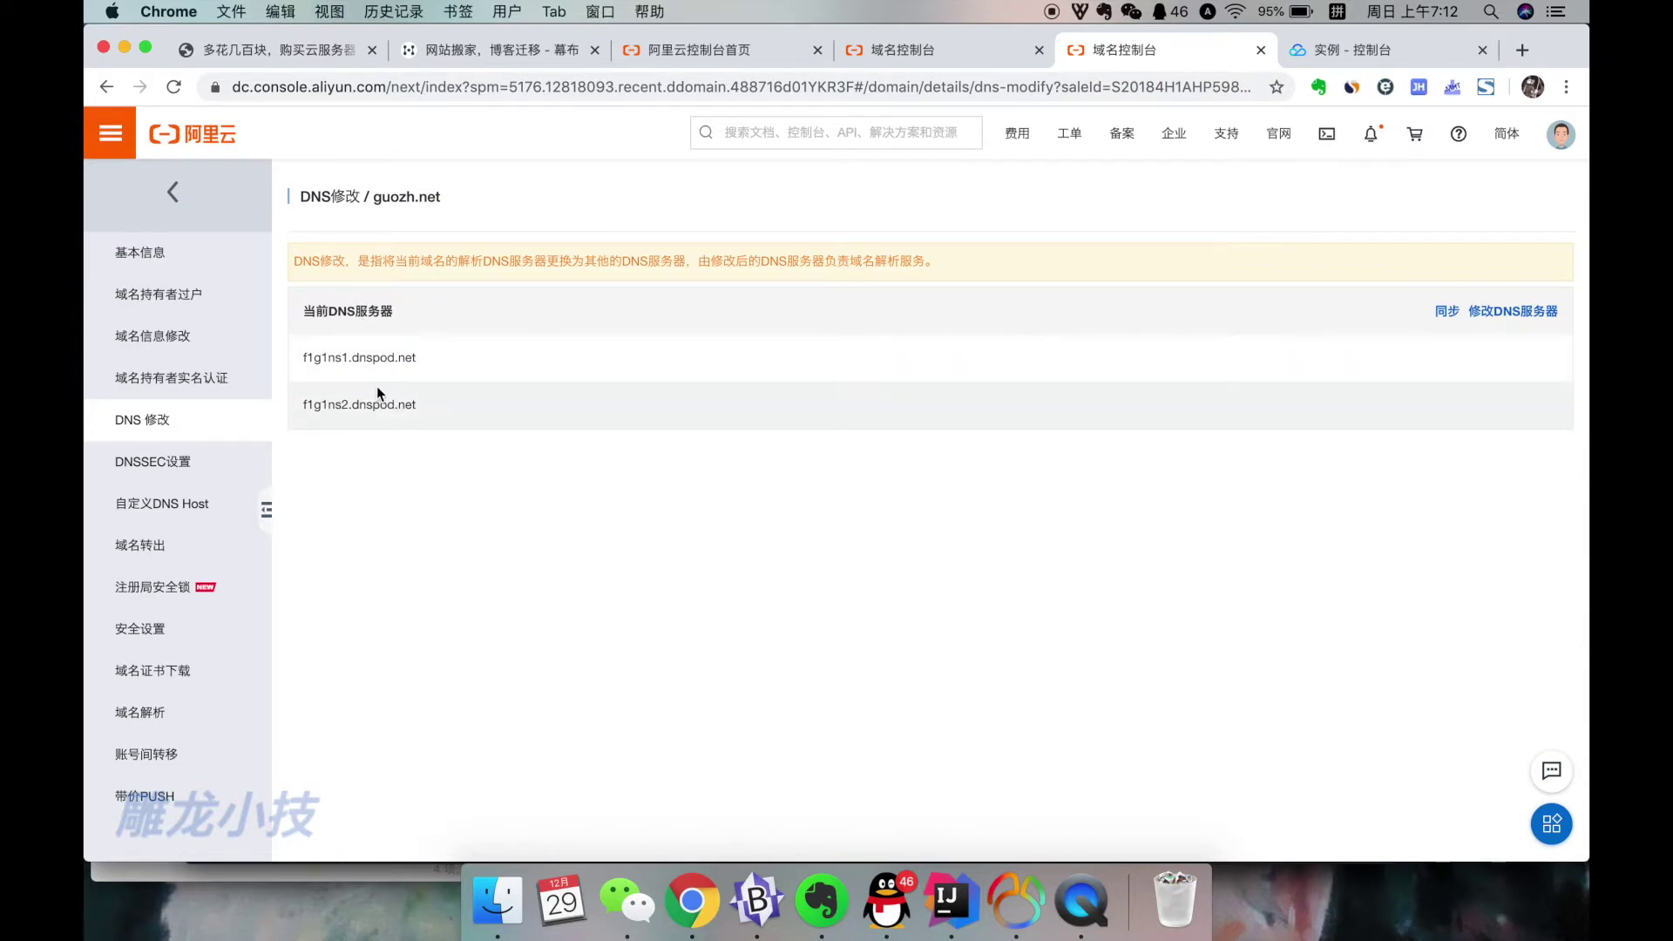
left_click_drag(303, 311, 375, 301)
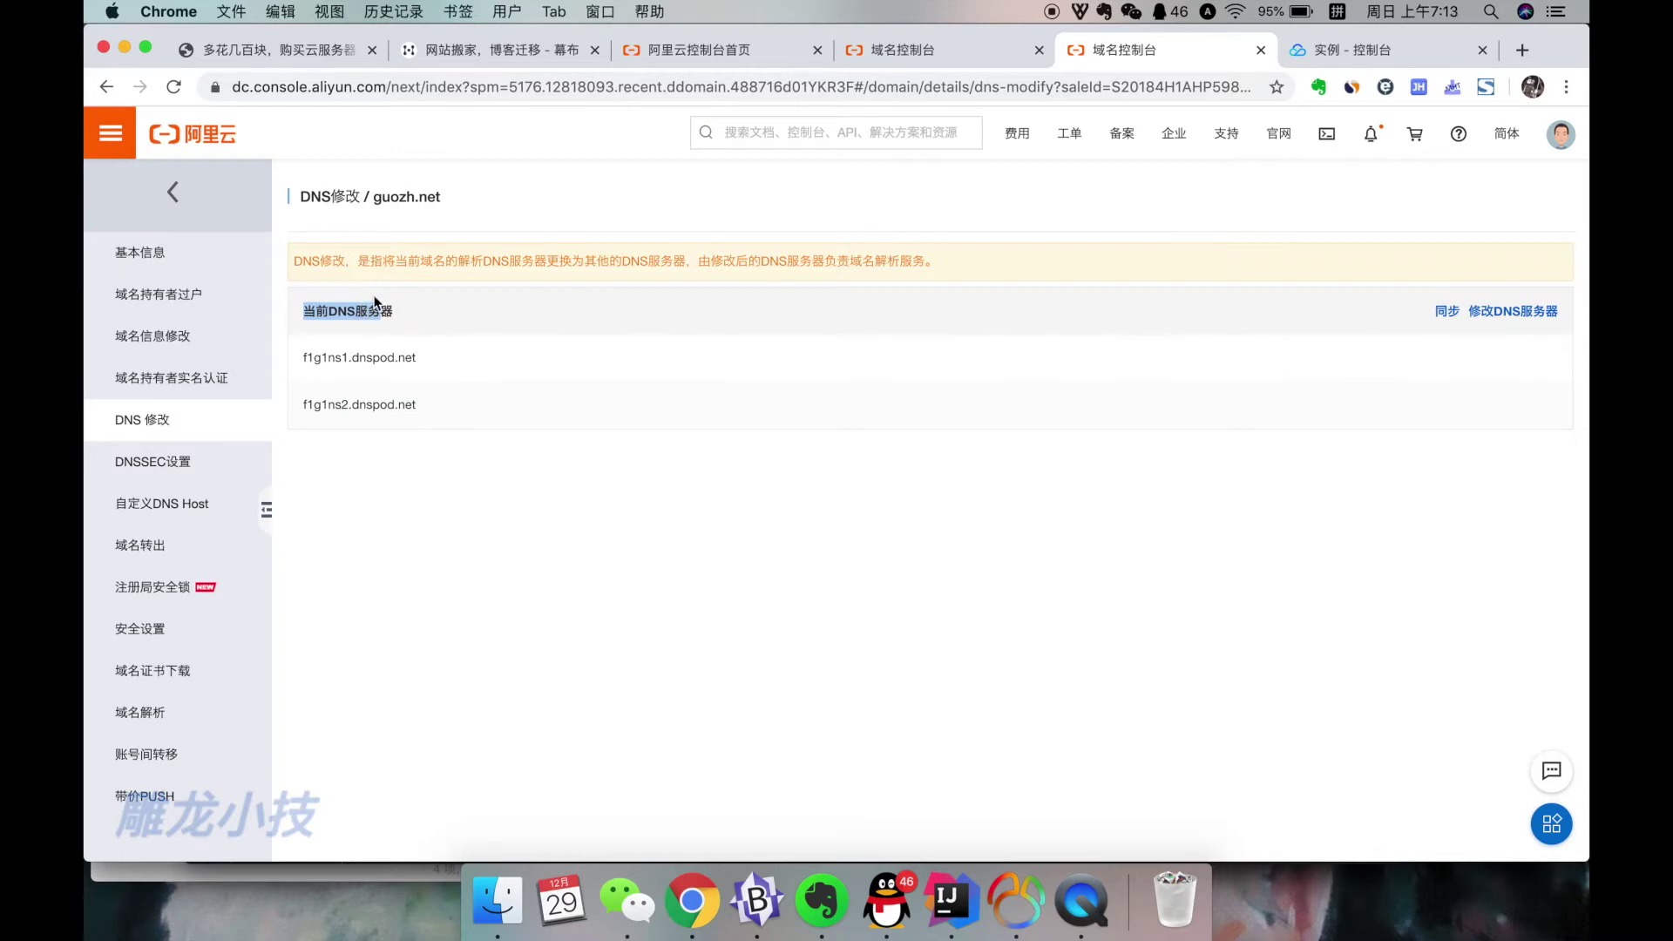
Highlight the outline's 腾讯云服务器 entry, check the Tencent Cloud instance's configuration and billing details, and return to the outline.
key("super+2")
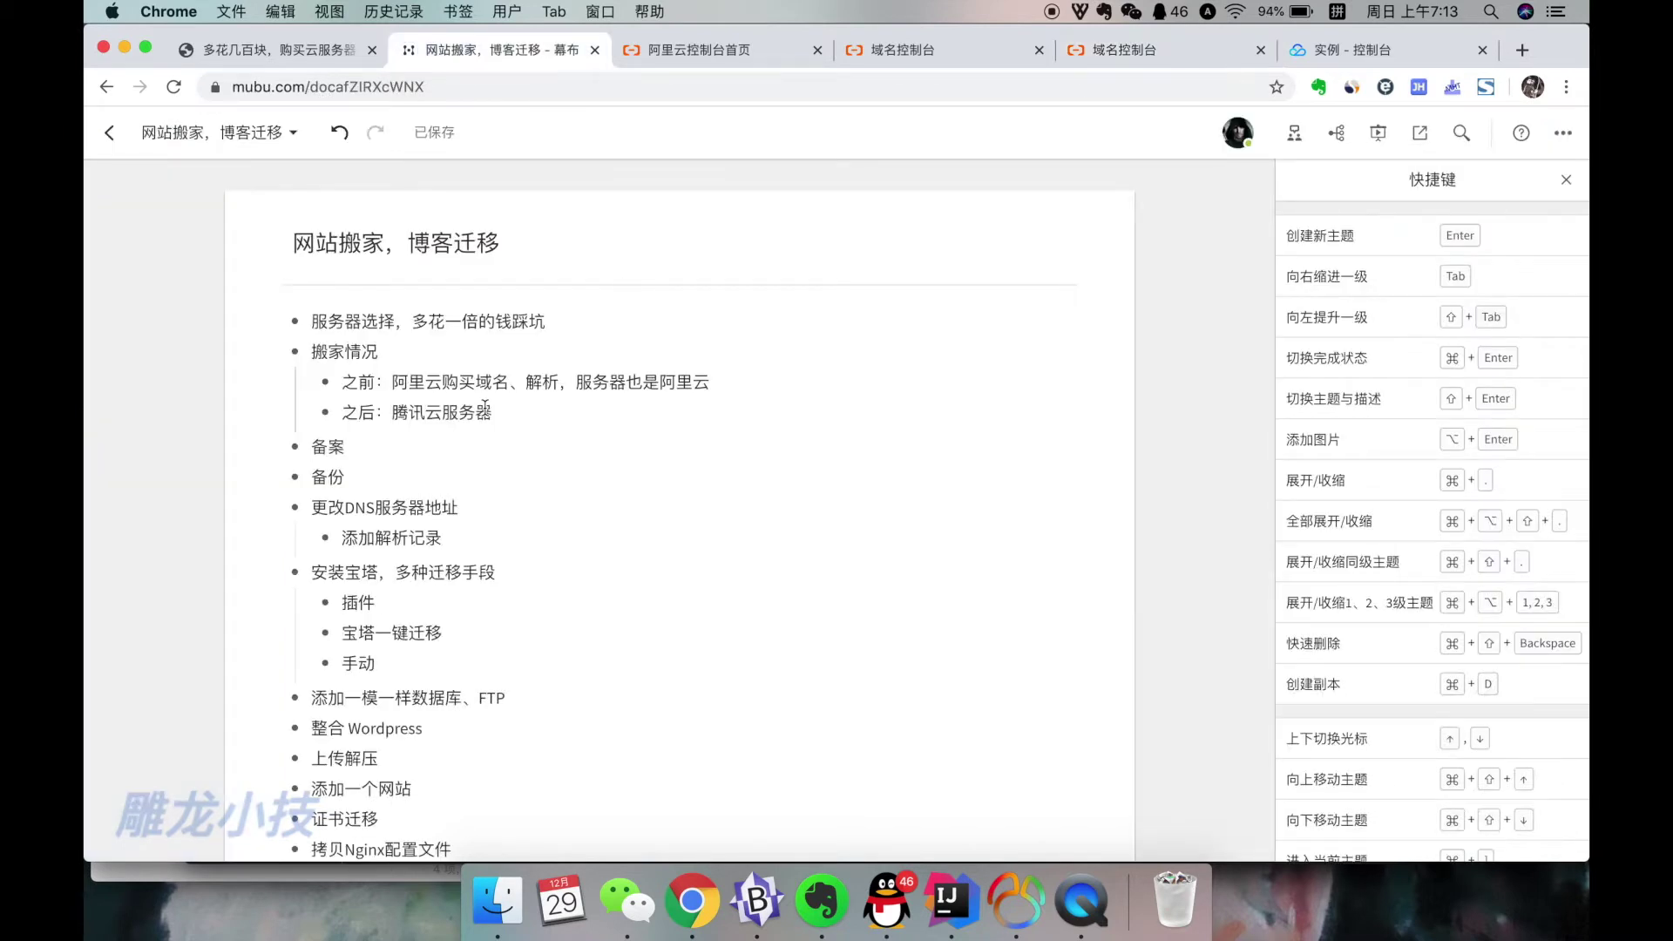
left_click_drag(394, 411, 482, 410)
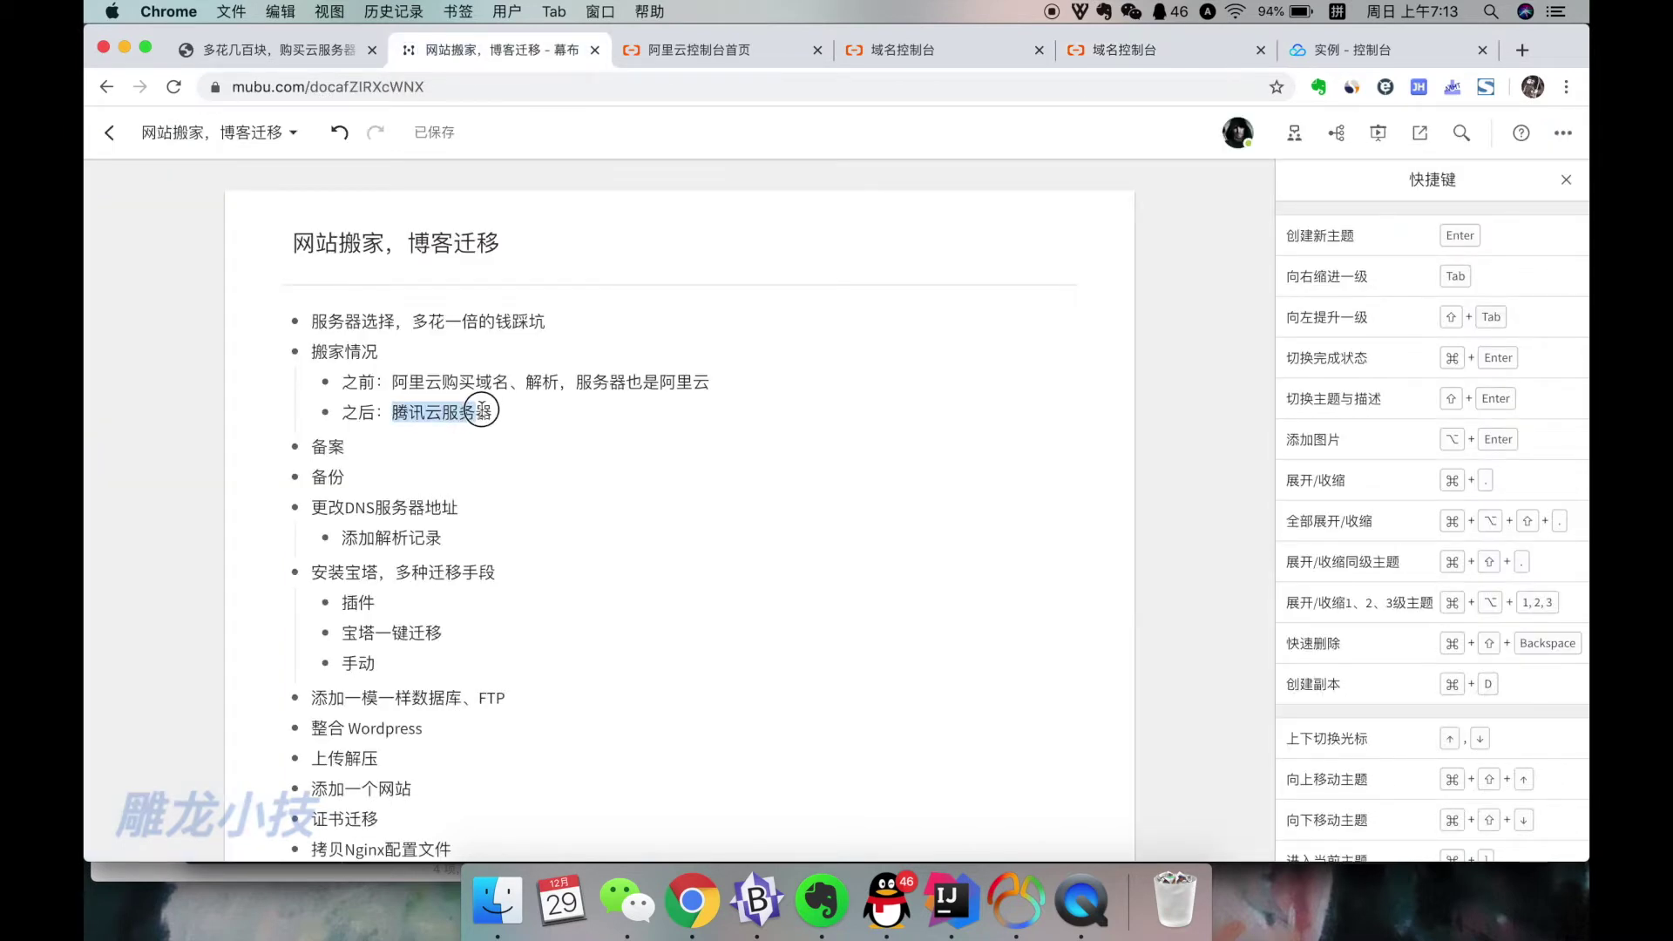
left_click(1352, 59)
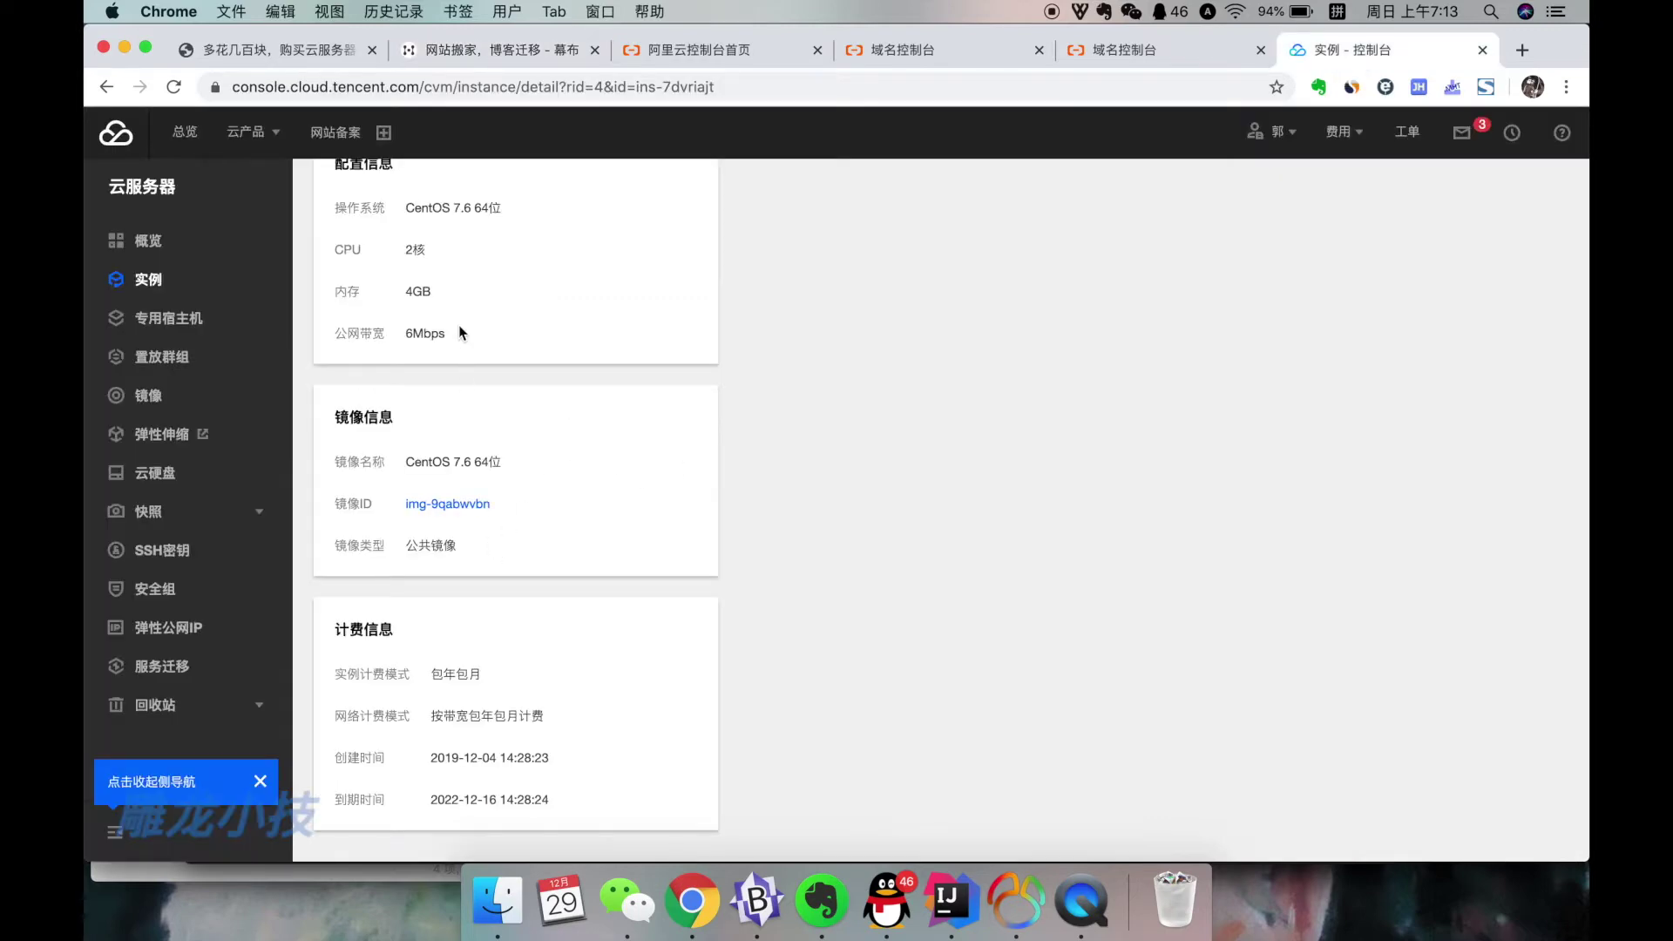
key("super+2")
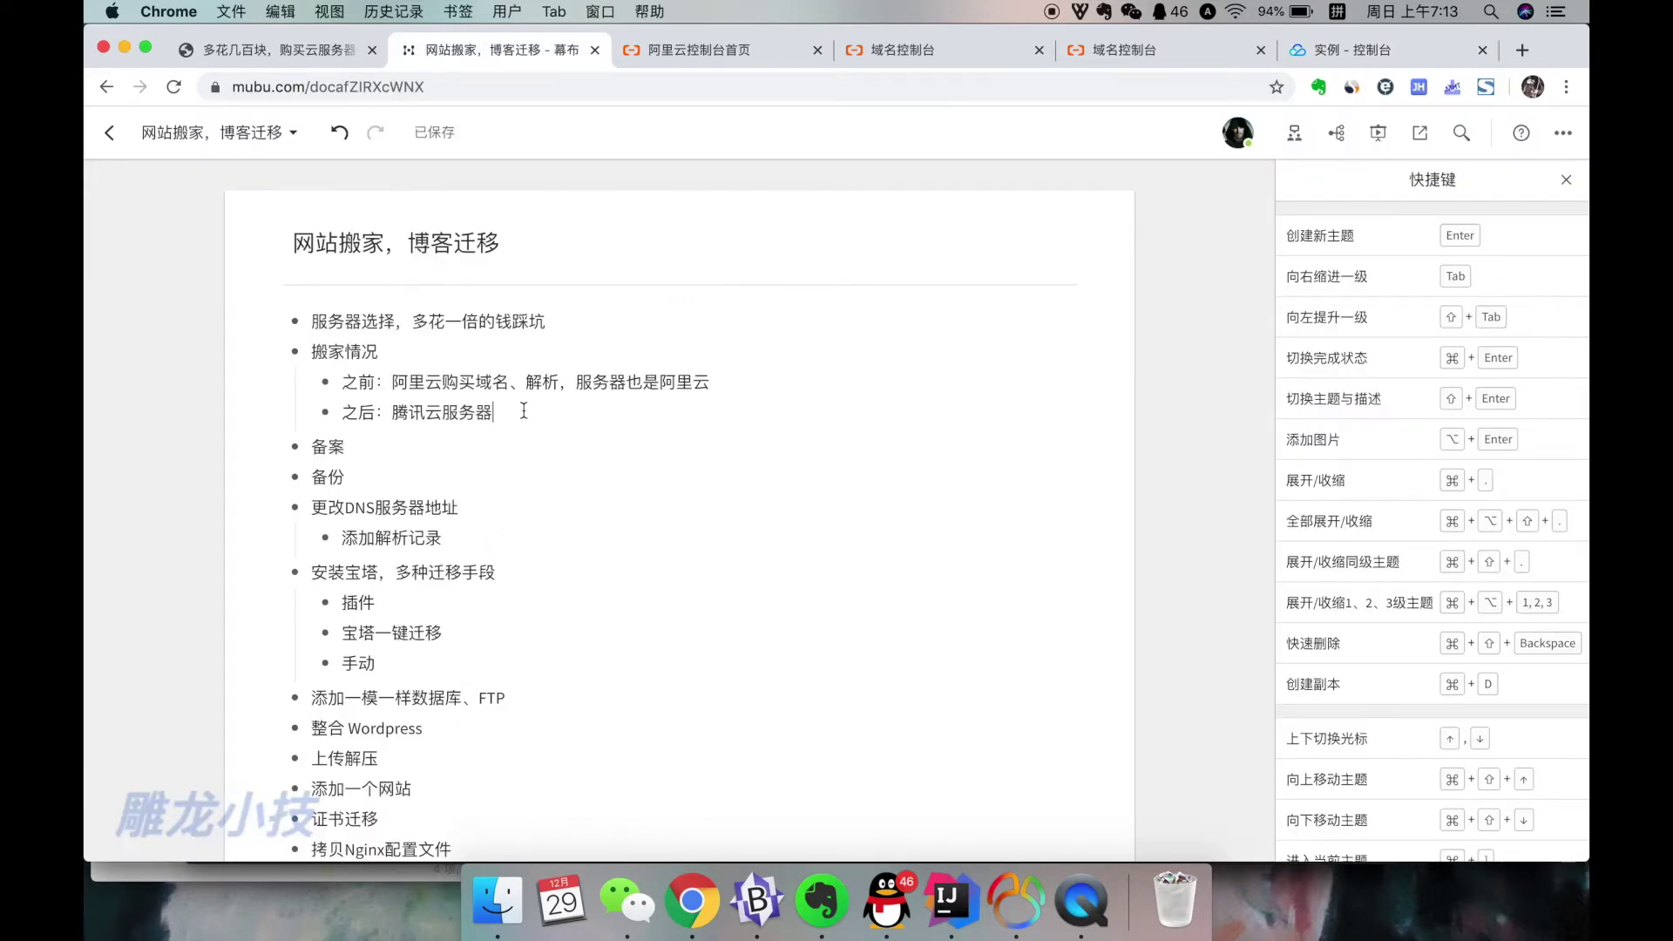
left_click(510, 414)
Read through the 网站搬家，博客迁移 outline and highlight its 备案 item.
scroll(498, 458, "down", 3)
scroll(439, 451, "up", 5)
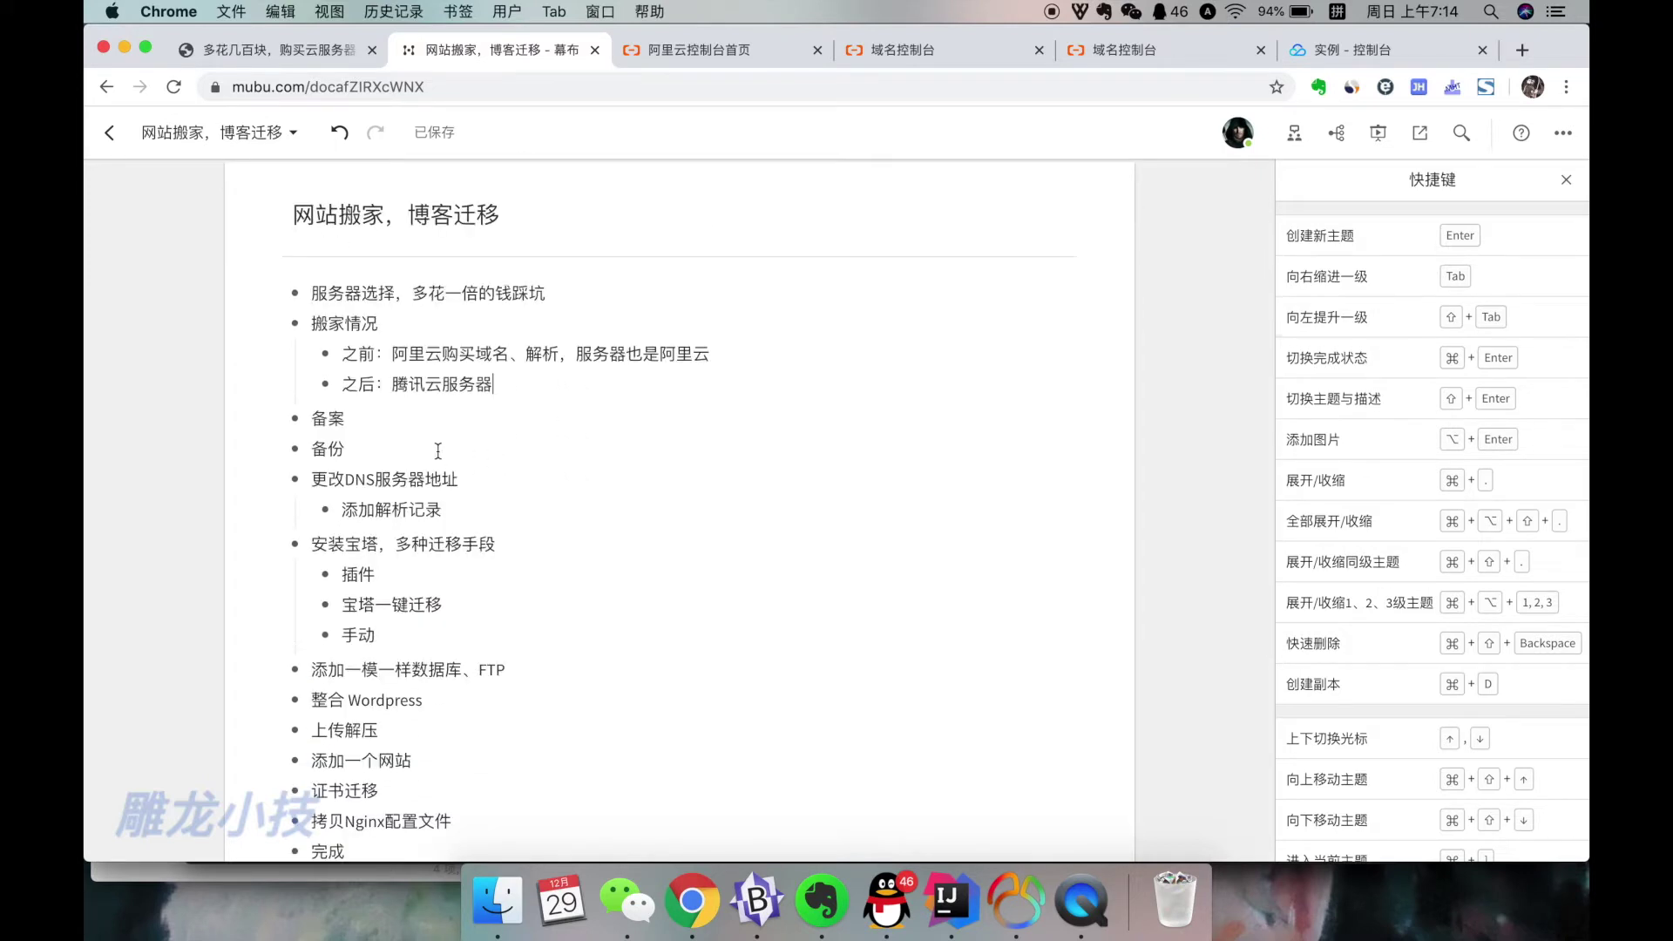
scroll(439, 451, "down", 5)
scroll(438, 450, "up", 4)
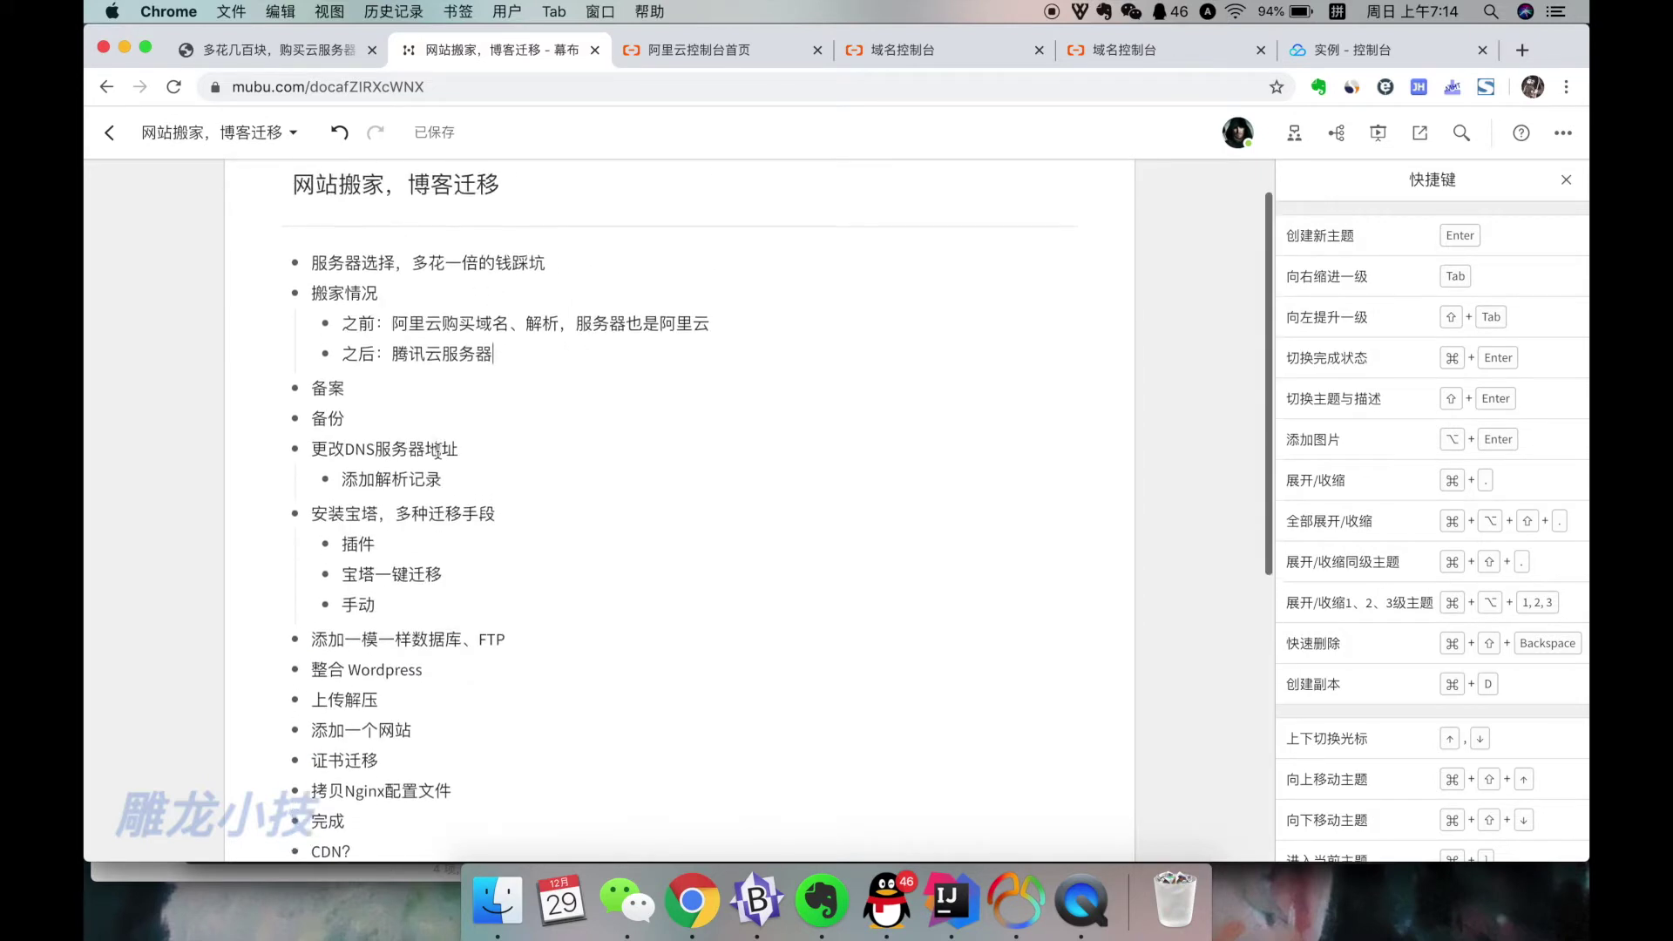
scroll(438, 451, "down", 2)
scroll(439, 451, "up", 2)
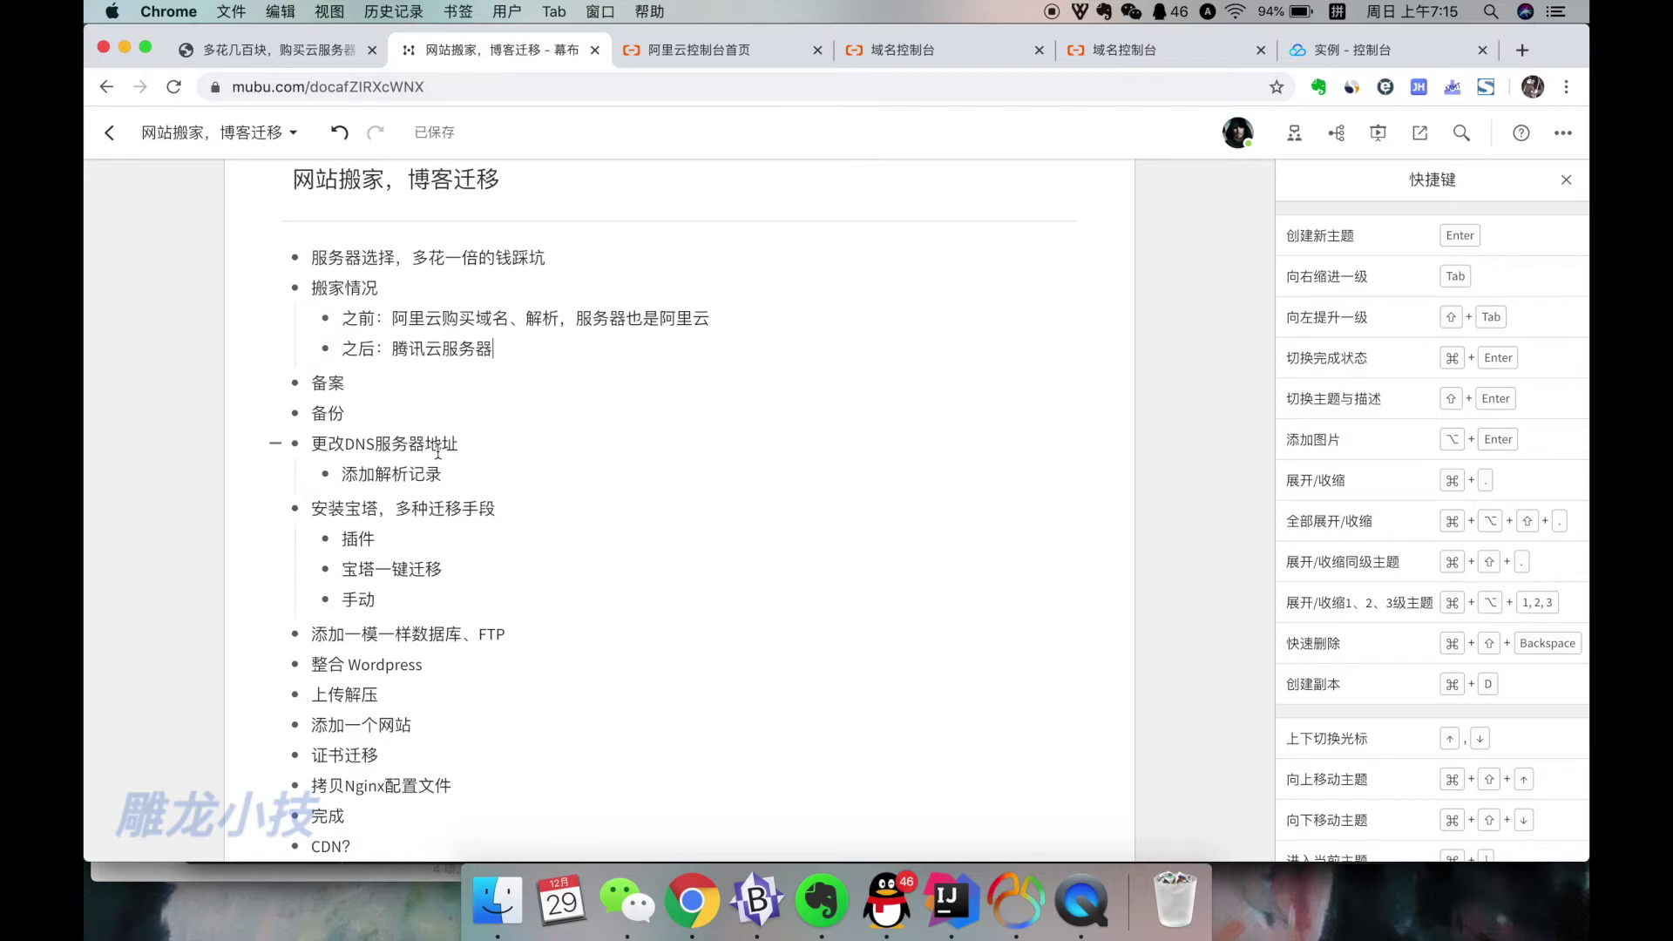
left_click(406, 386)
left_click_drag(406, 386, 307, 384)
Check the availability zone in the Tencent Cloud instance's basic information, then return to the migration outline.
left_click(1320, 54)
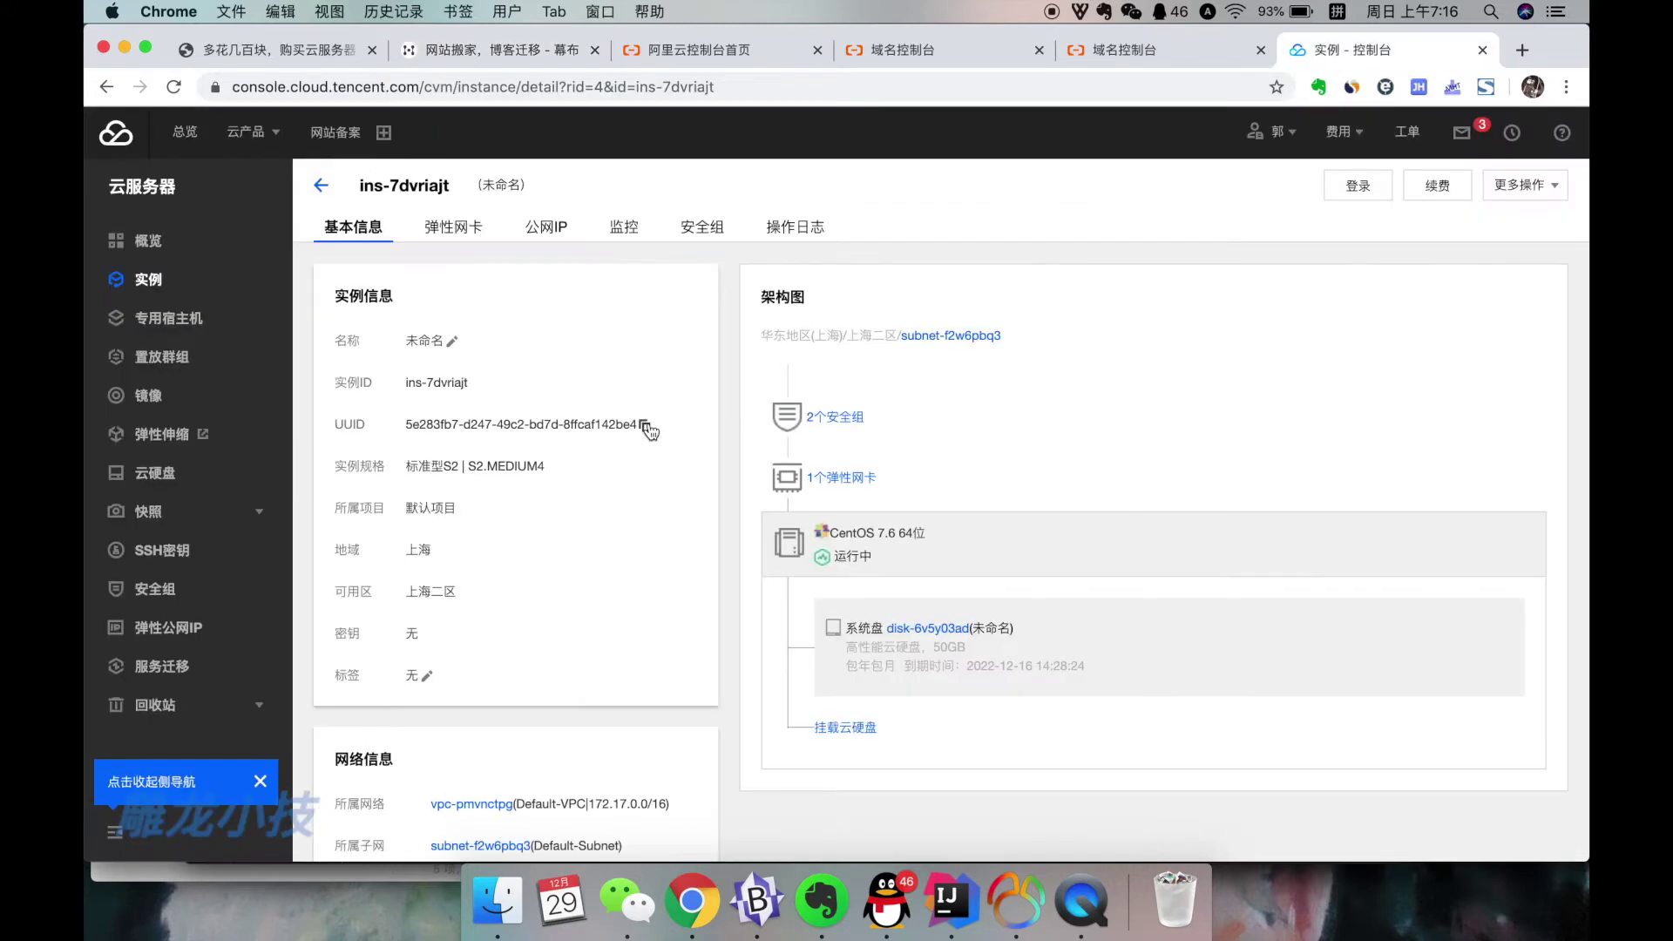
double_click(423, 593)
left_click(425, 49)
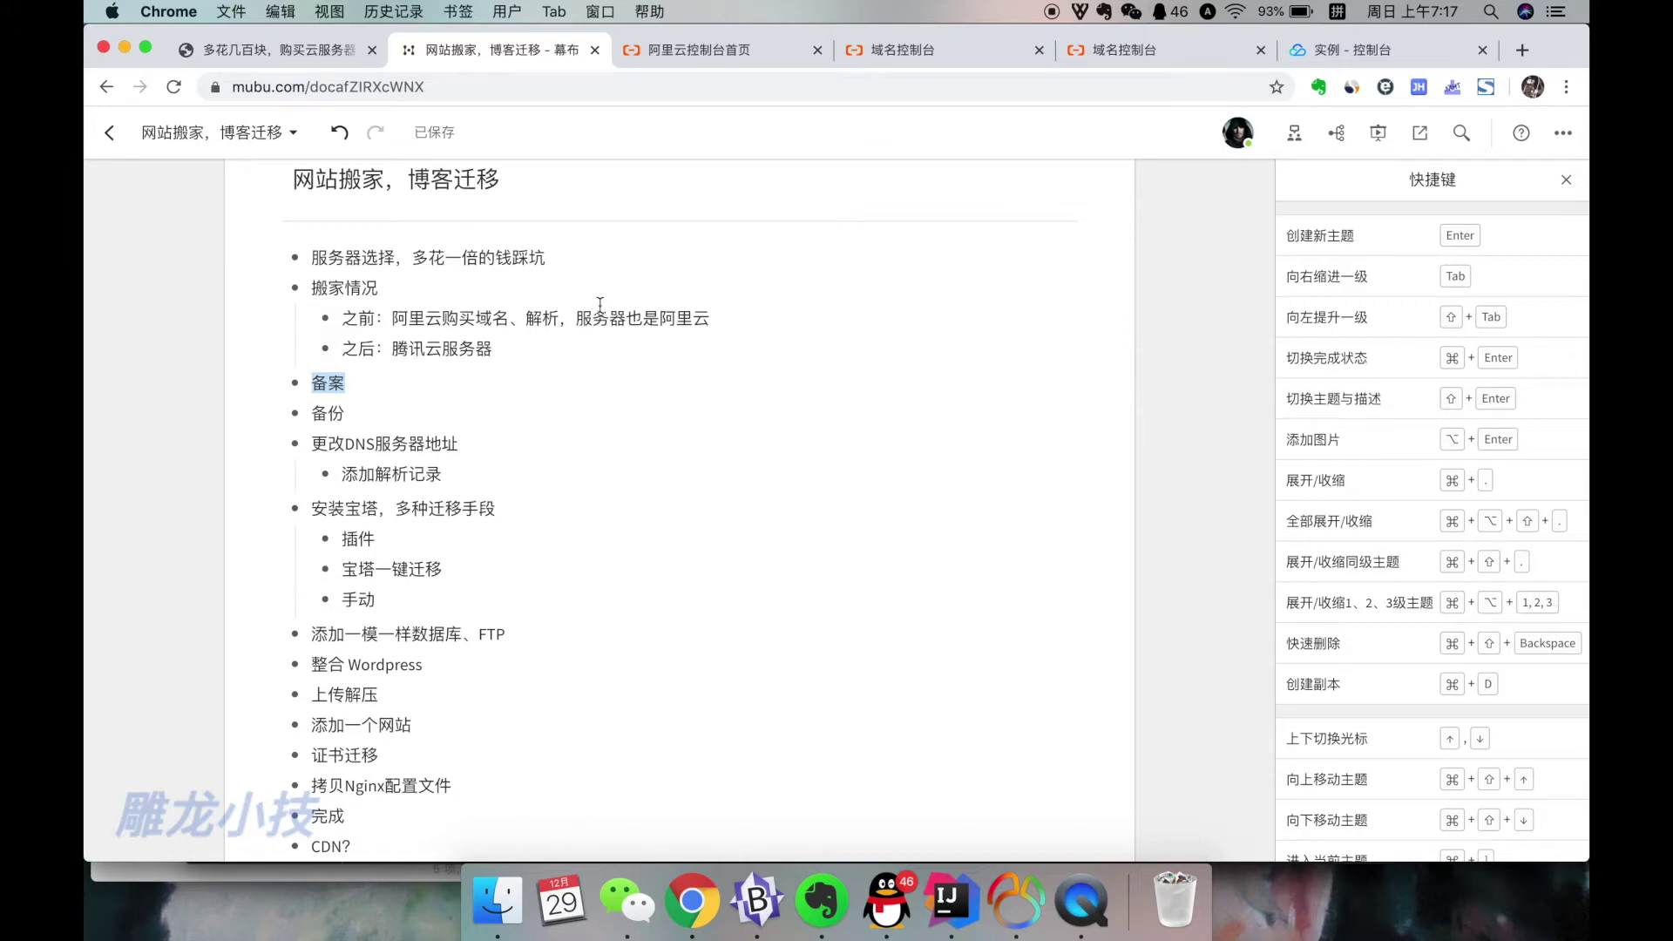
Find the ICP filing number in the footer of the blog's cloud-server article and highlight it.
left_click(316, 54)
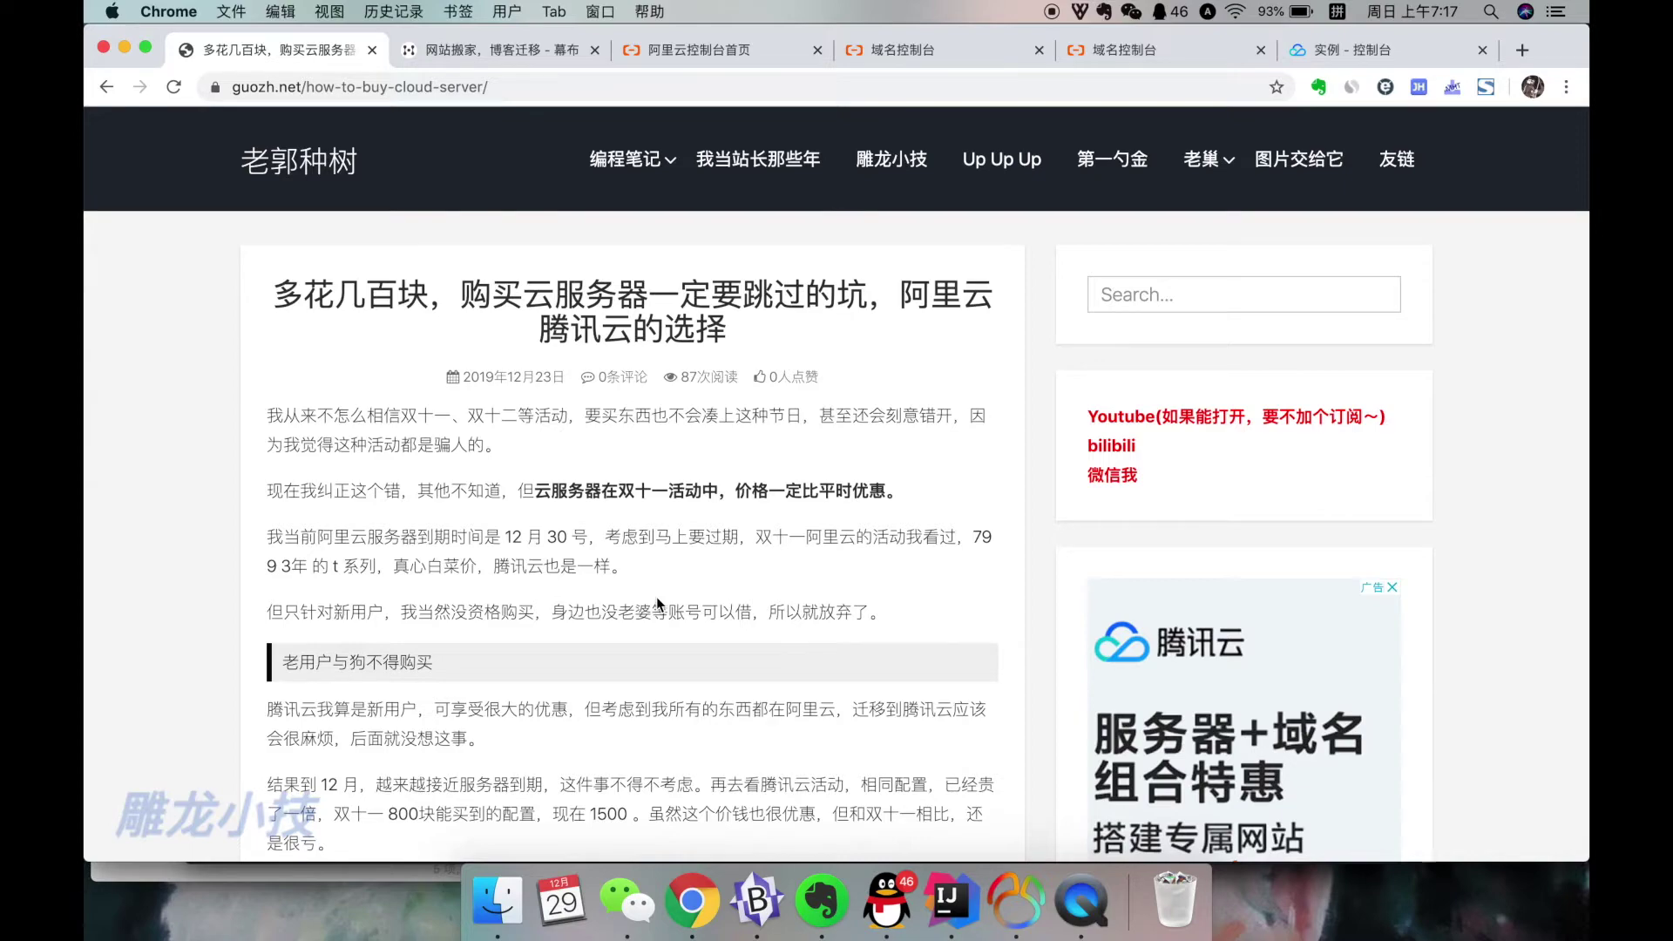
scroll(657, 598, "down", 7)
scroll(692, 583, "up", 5)
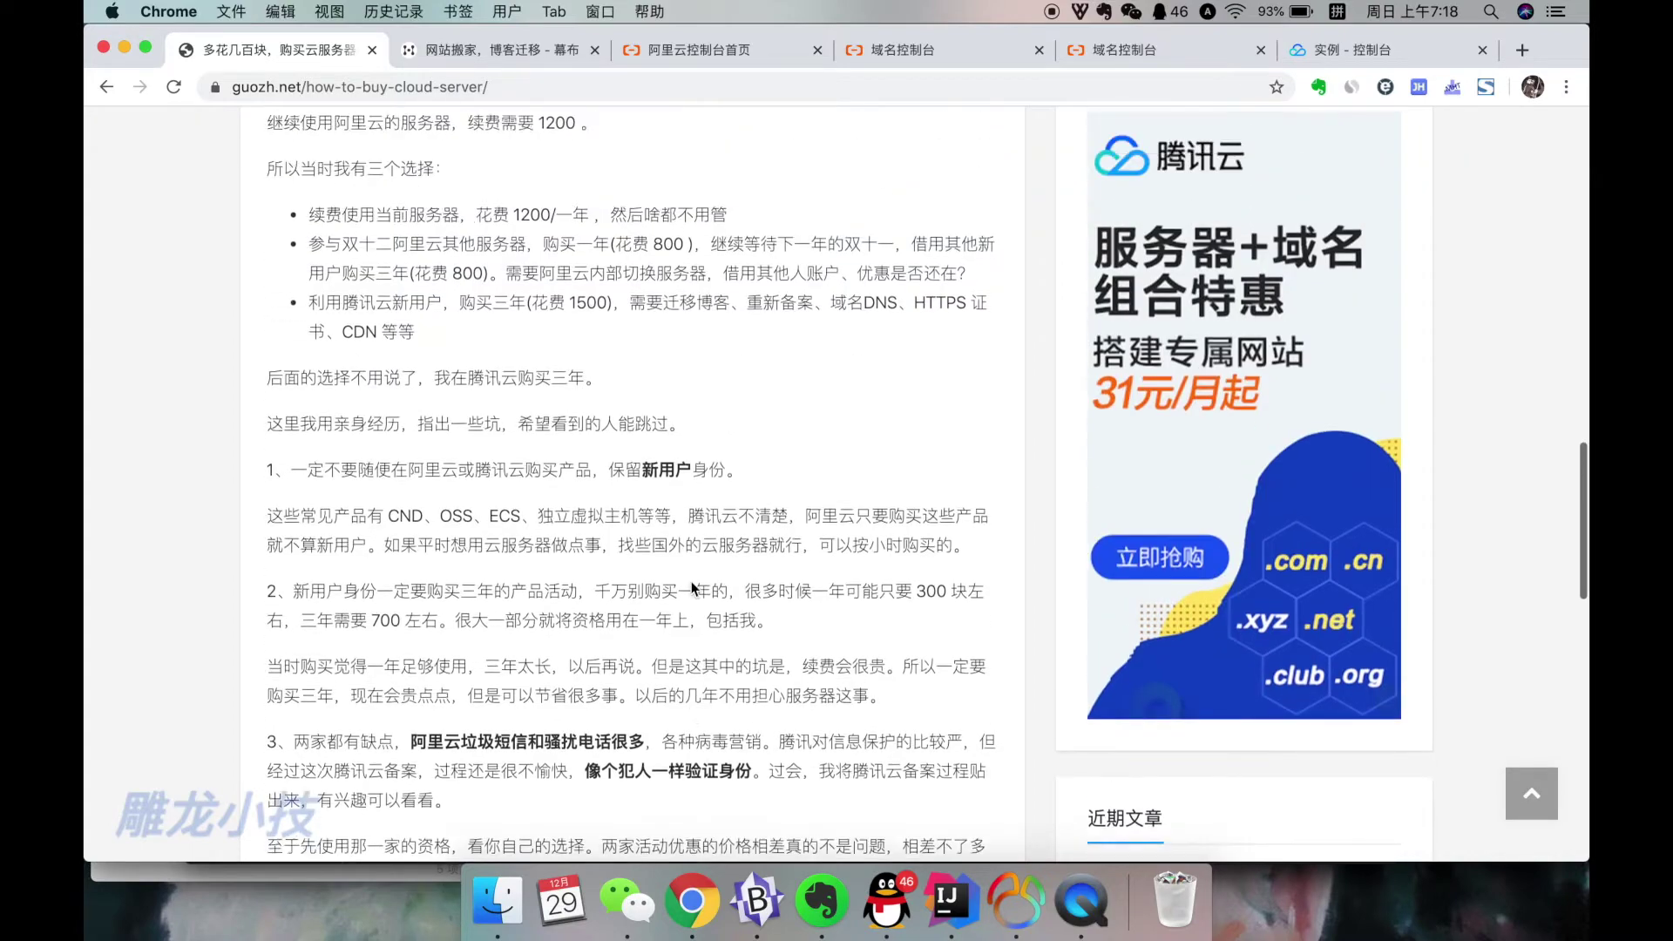
scroll(693, 582, "down", 6)
scroll(692, 582, "down", 10)
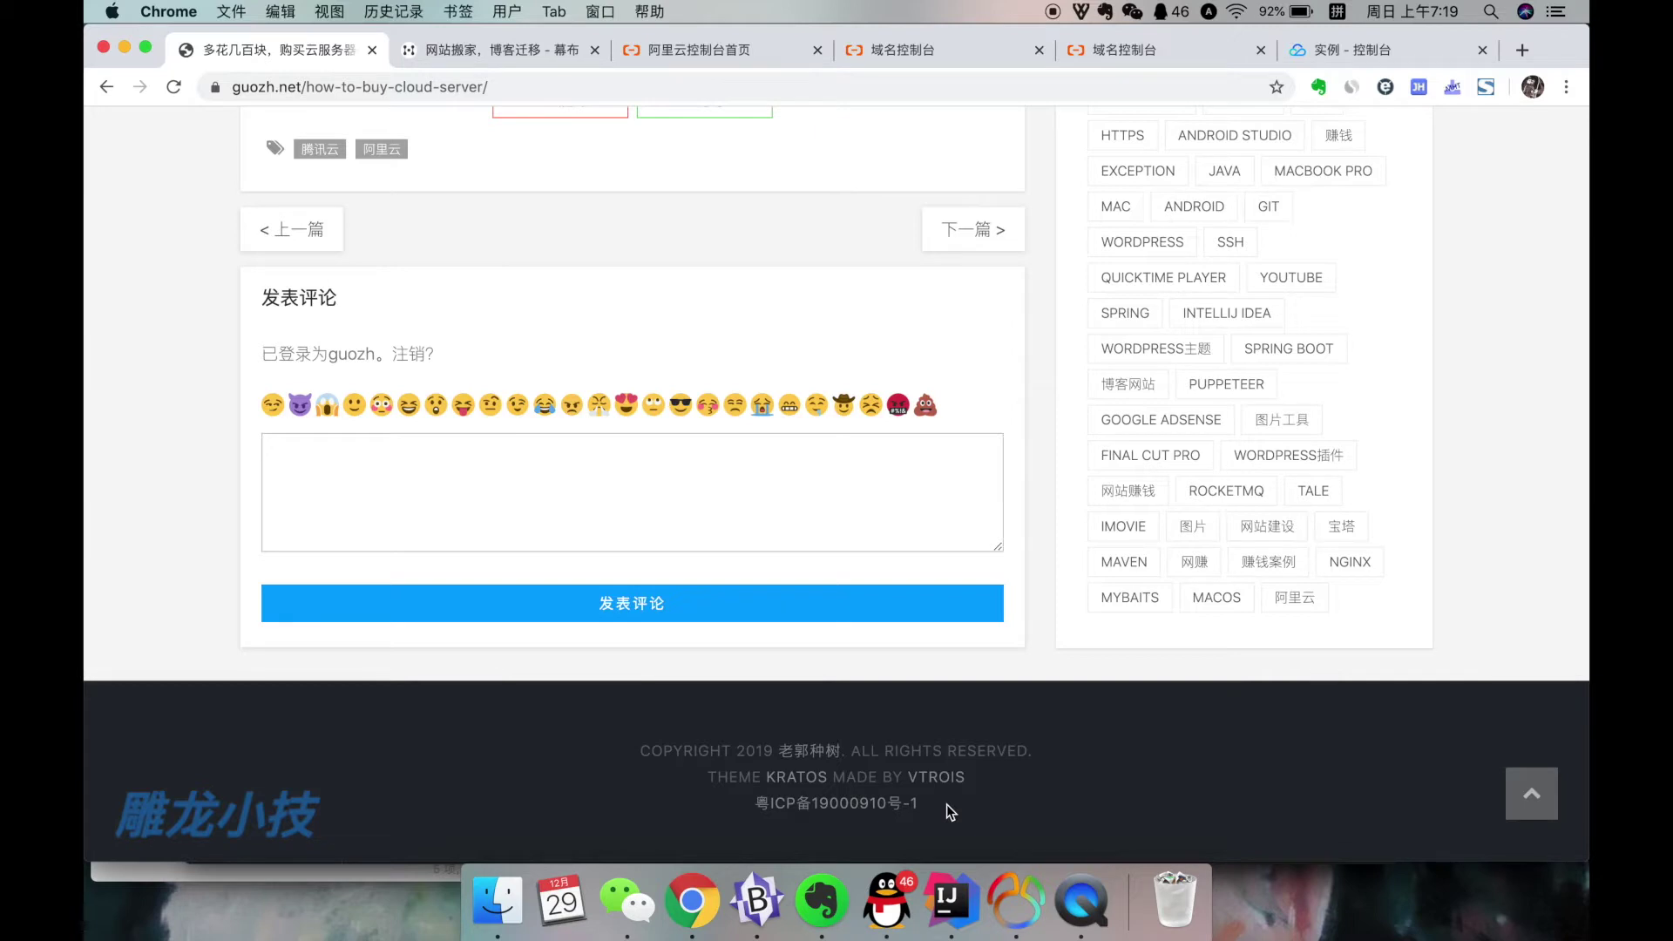
left_click_drag(947, 803, 765, 799)
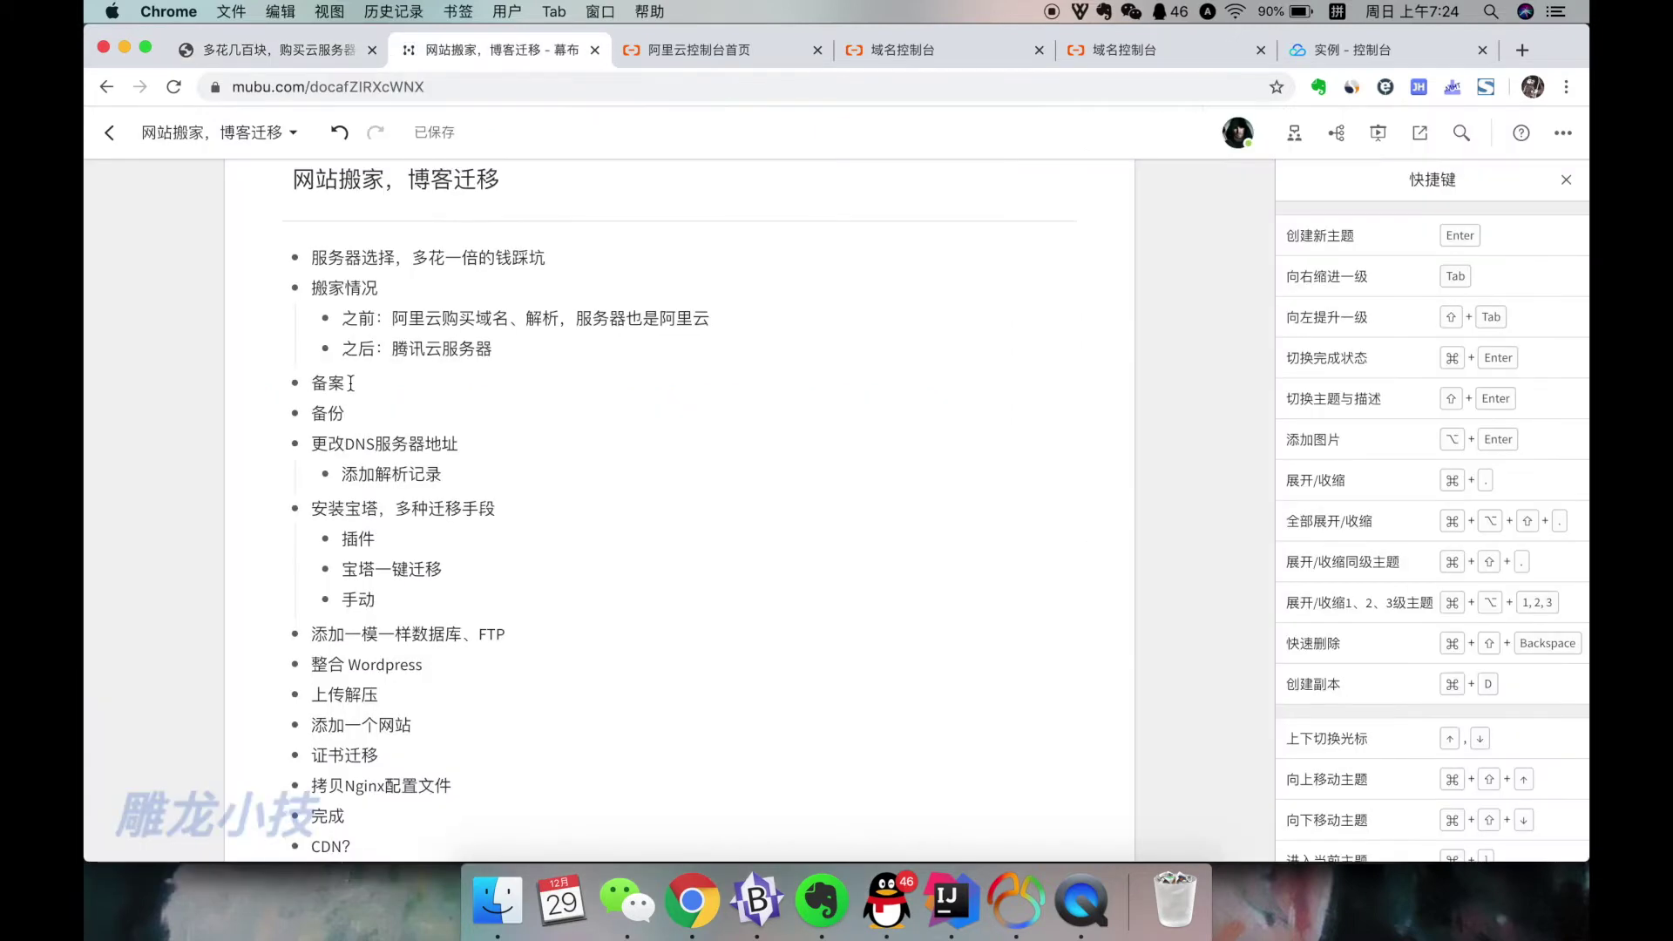
Open the 我当站长那些年 category on the blog and look over its posts alongside the outline's 备案 item.
left_click_drag(348, 384, 314, 383)
left_click(356, 386)
left_click(314, 54)
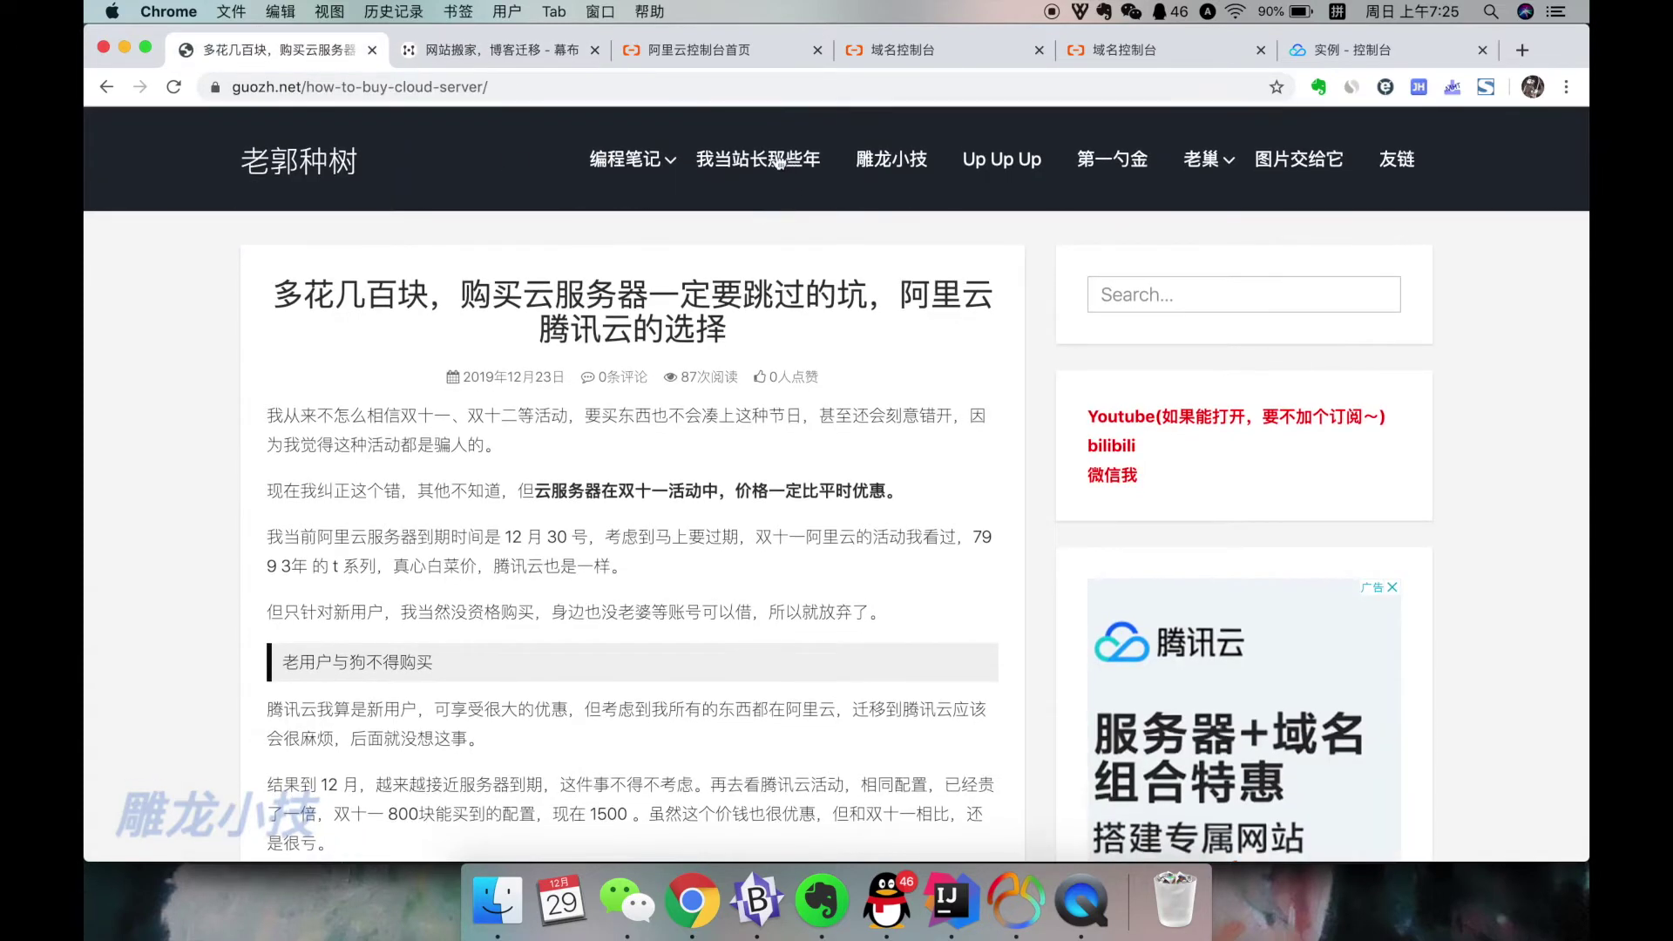
left_click(767, 164)
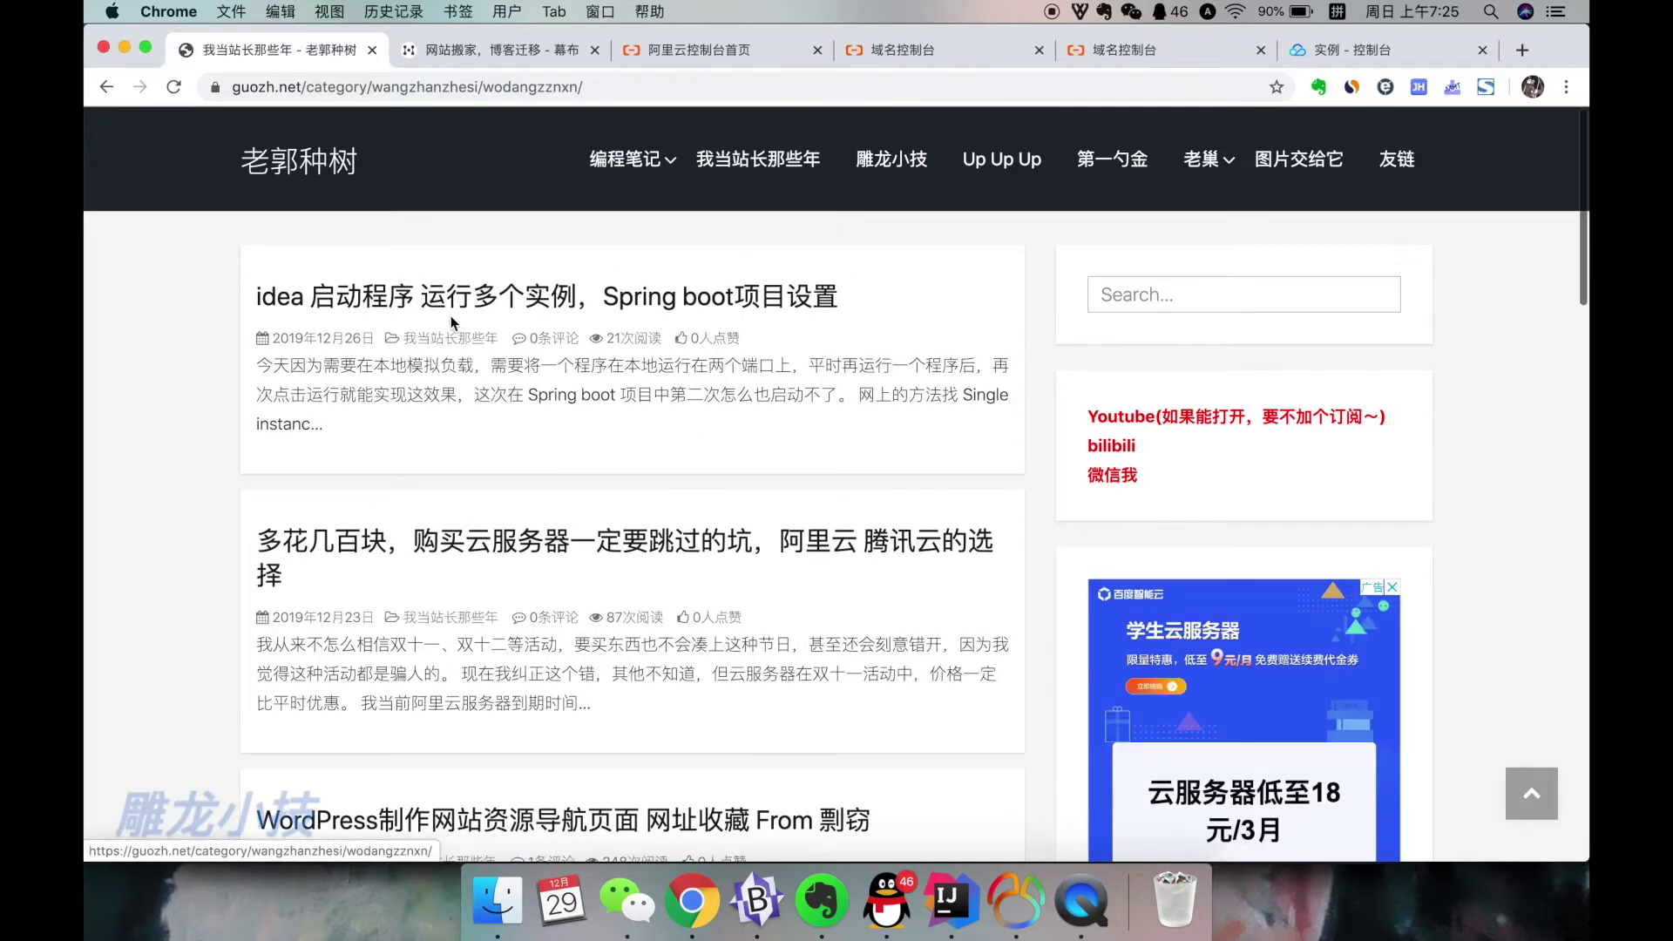
left_click(510, 52)
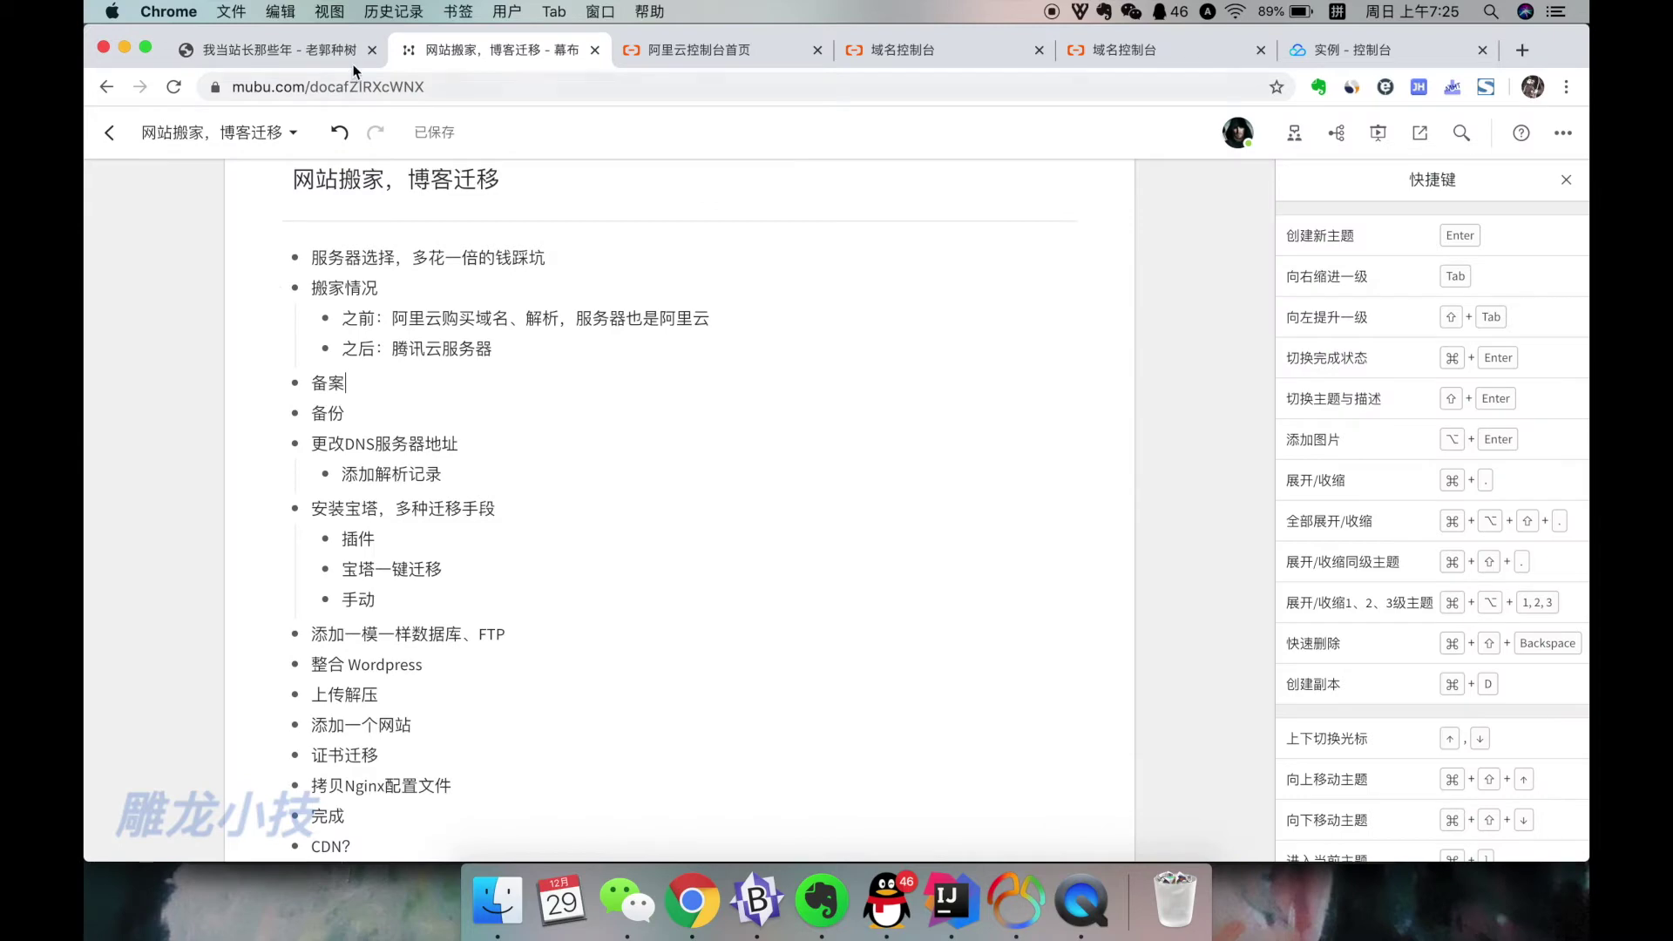
left_click(329, 52)
scroll(607, 372, "down", 2)
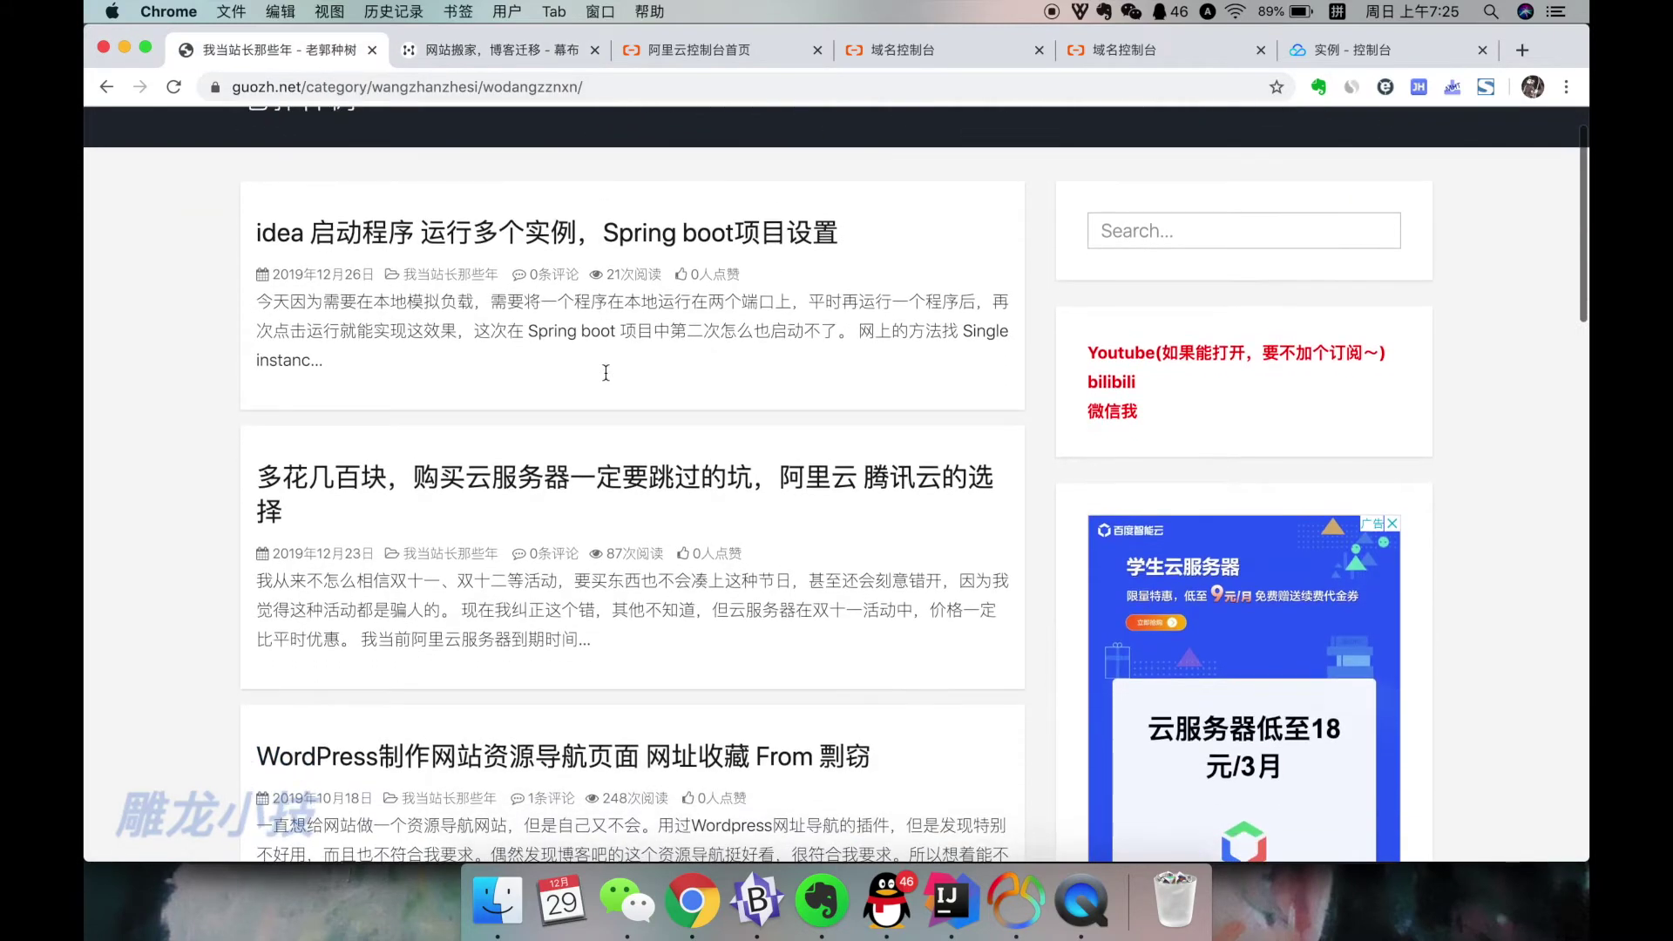
scroll(772, 213, "up", 2)
key("ctrl+Tab")
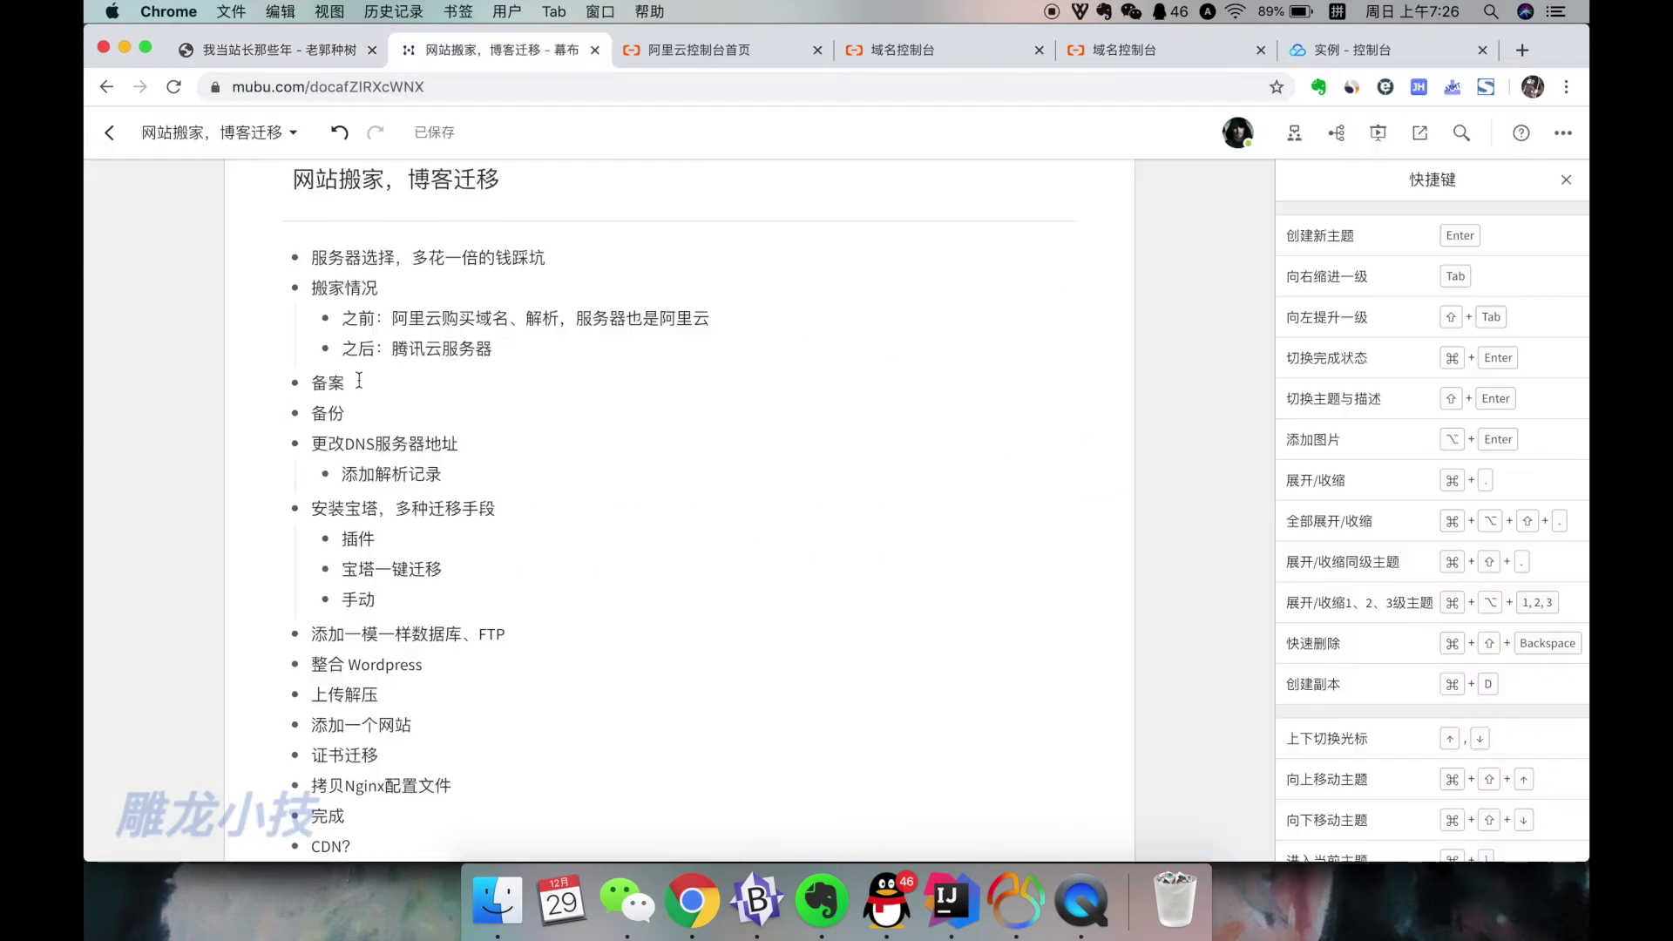
Highlight the 备案 item, the 网站搬家，博客迁移 title and the 备份 item in the migration outline.
left_click_drag(344, 382, 316, 382)
left_click(371, 411)
scroll(349, 331, "up", 1)
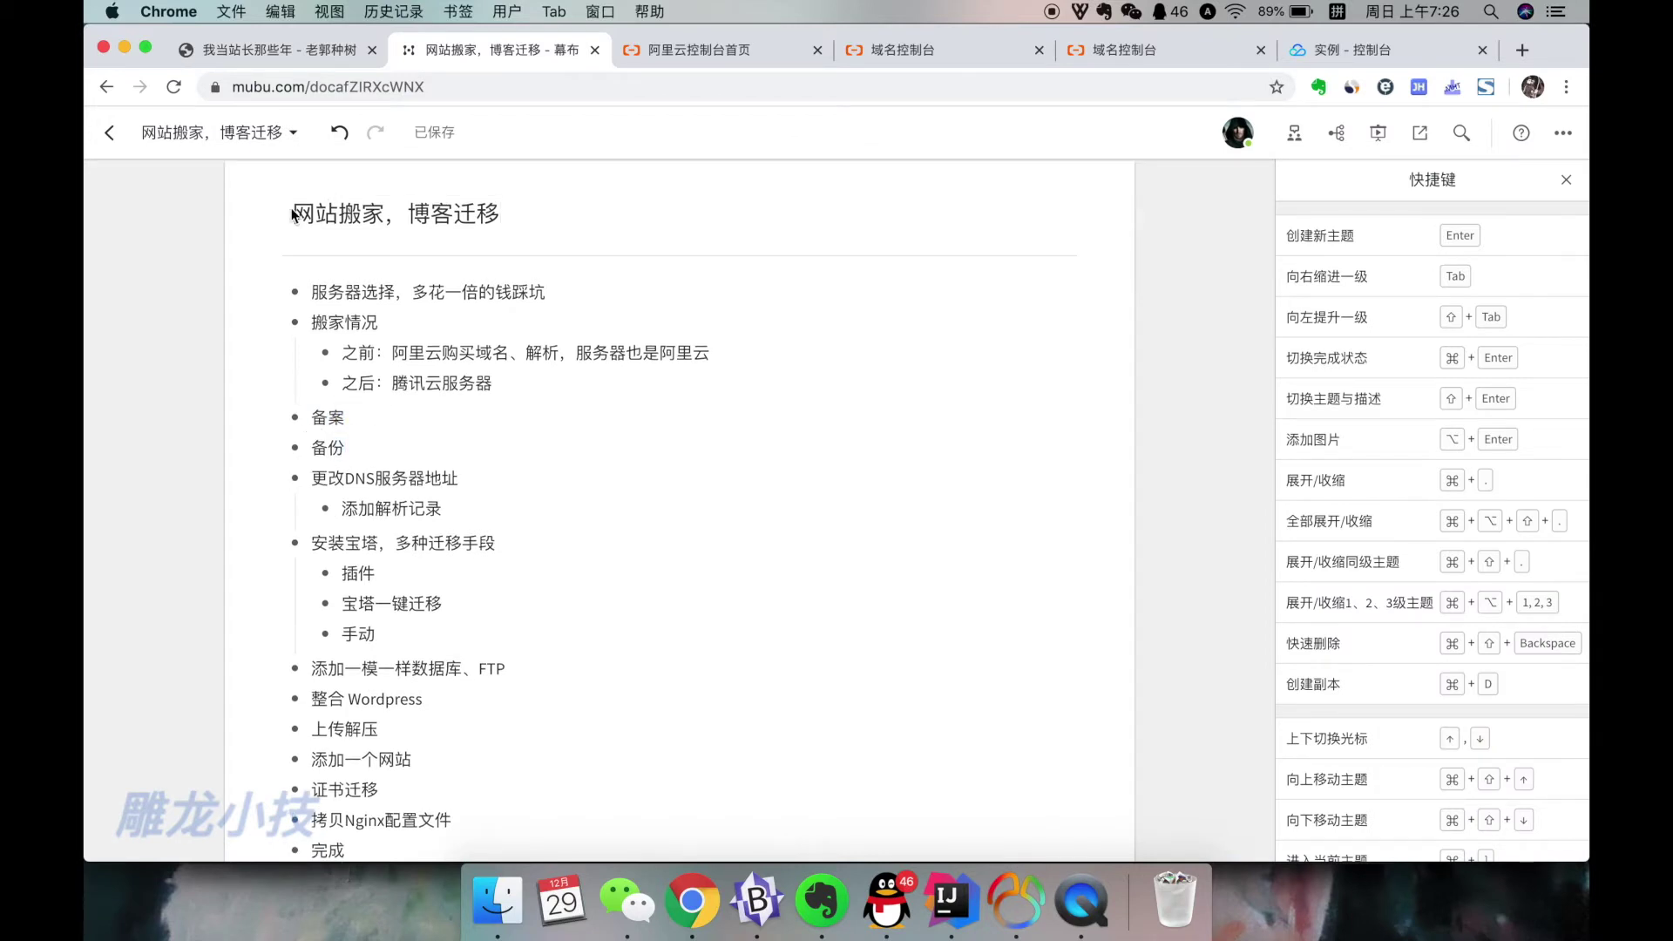
left_click_drag(292, 210, 488, 217)
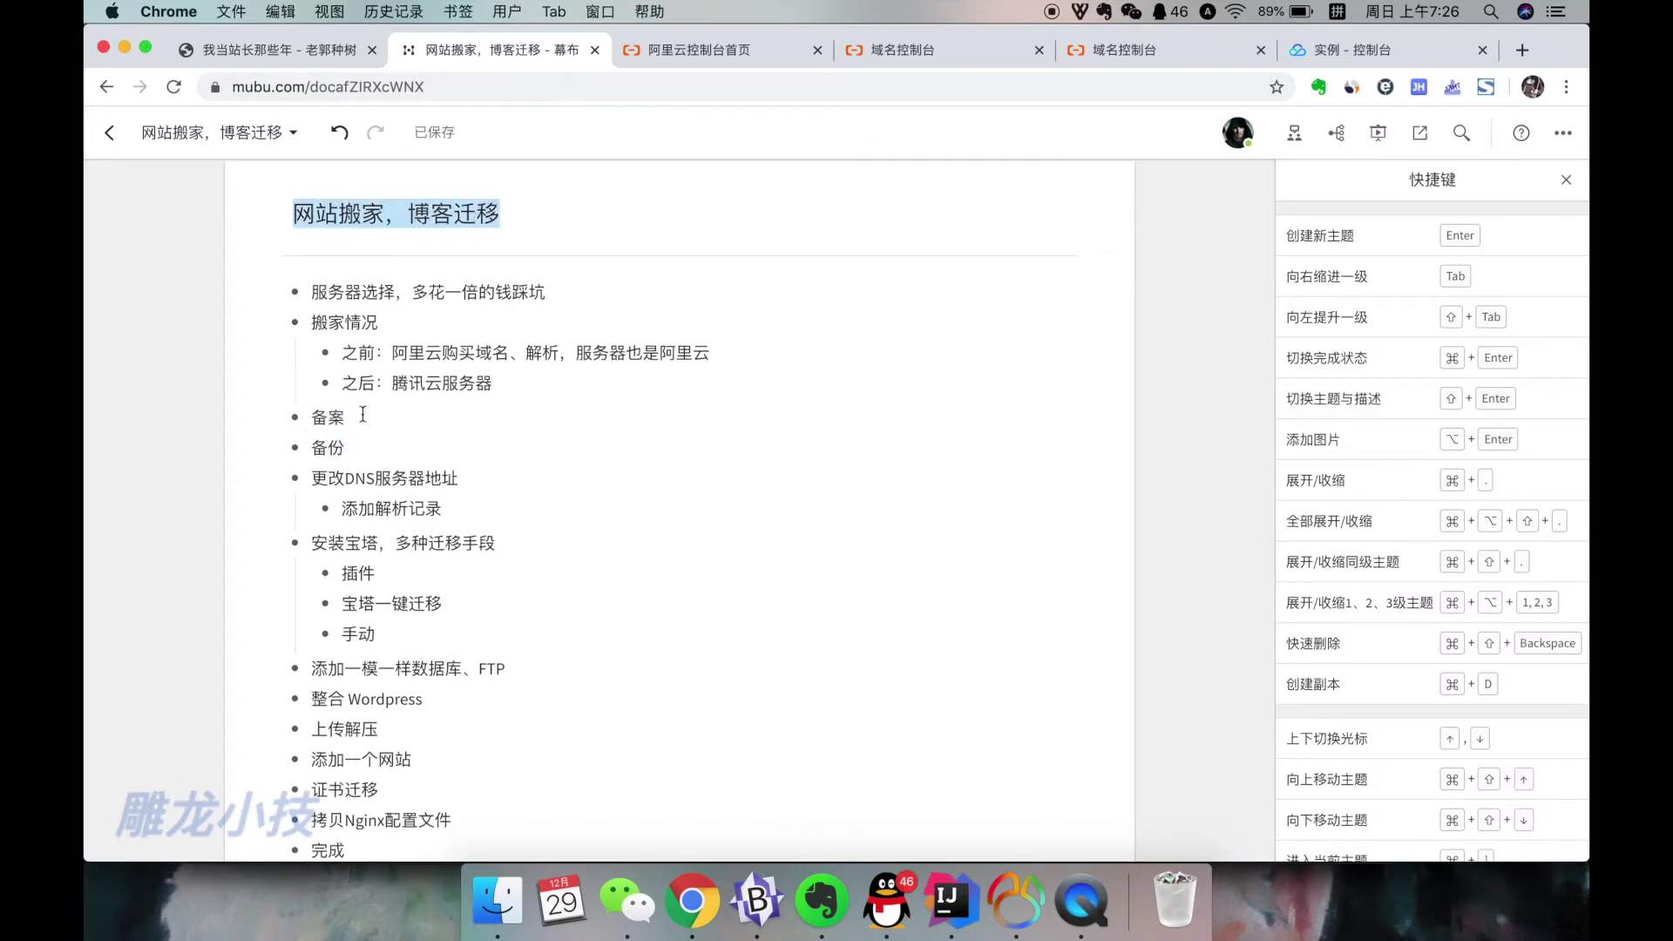
left_click_drag(346, 452, 311, 449)
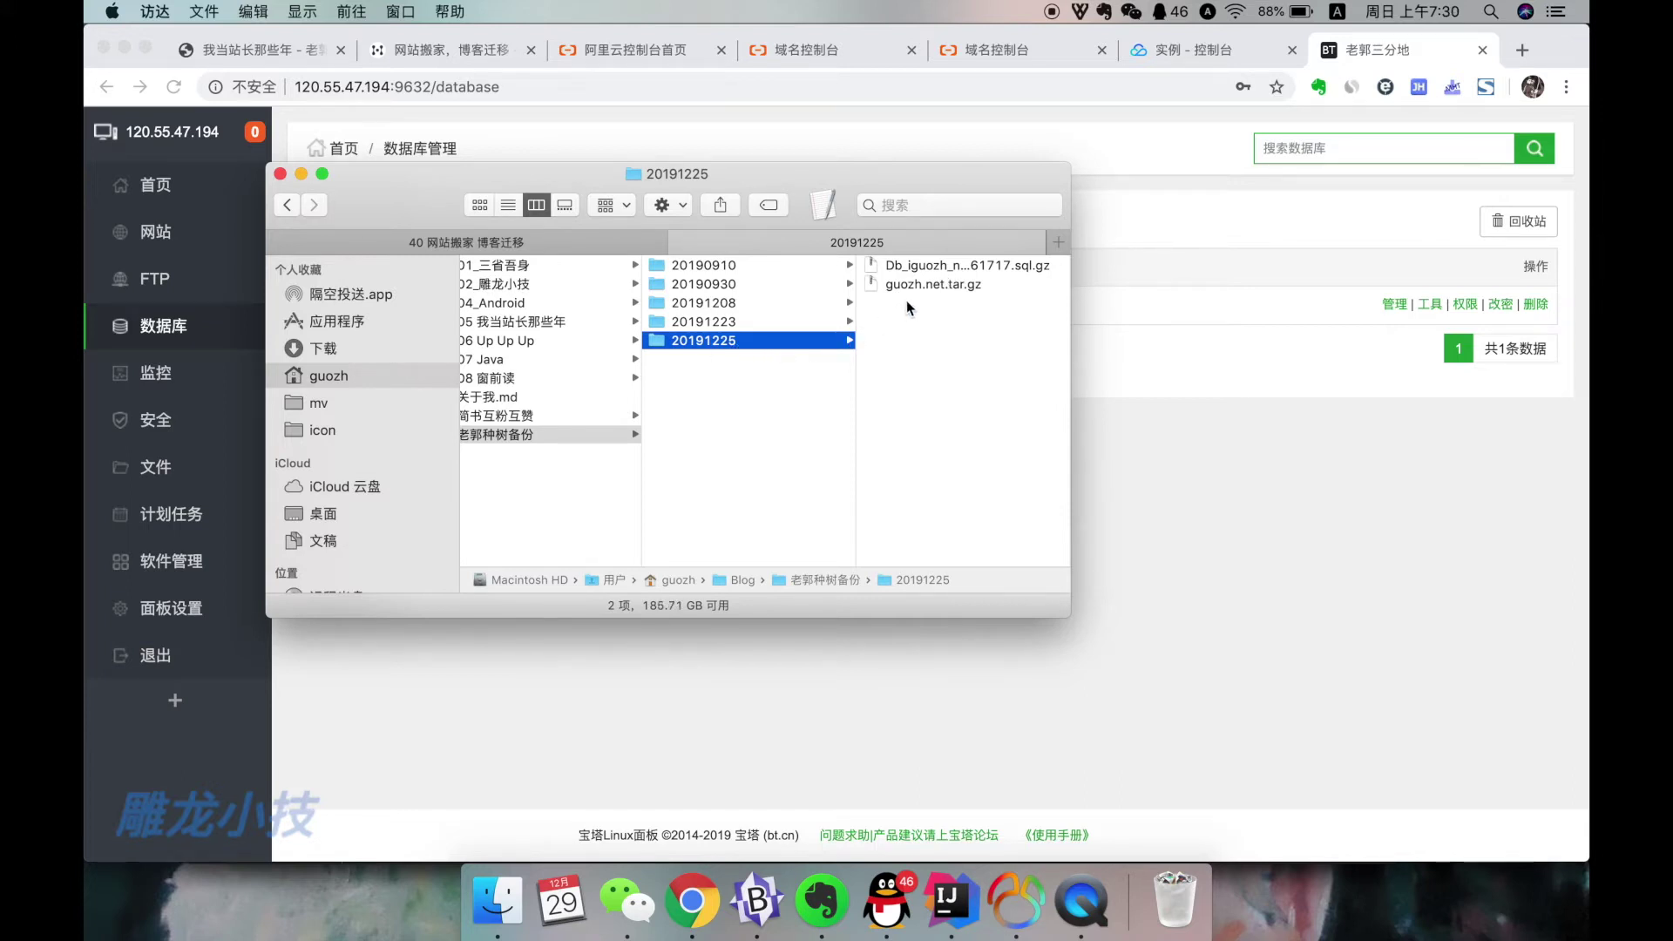
Look at the website archive guozh.net.tar.gz and the database dump in the 20191225 backup folder.
left_click(933, 285)
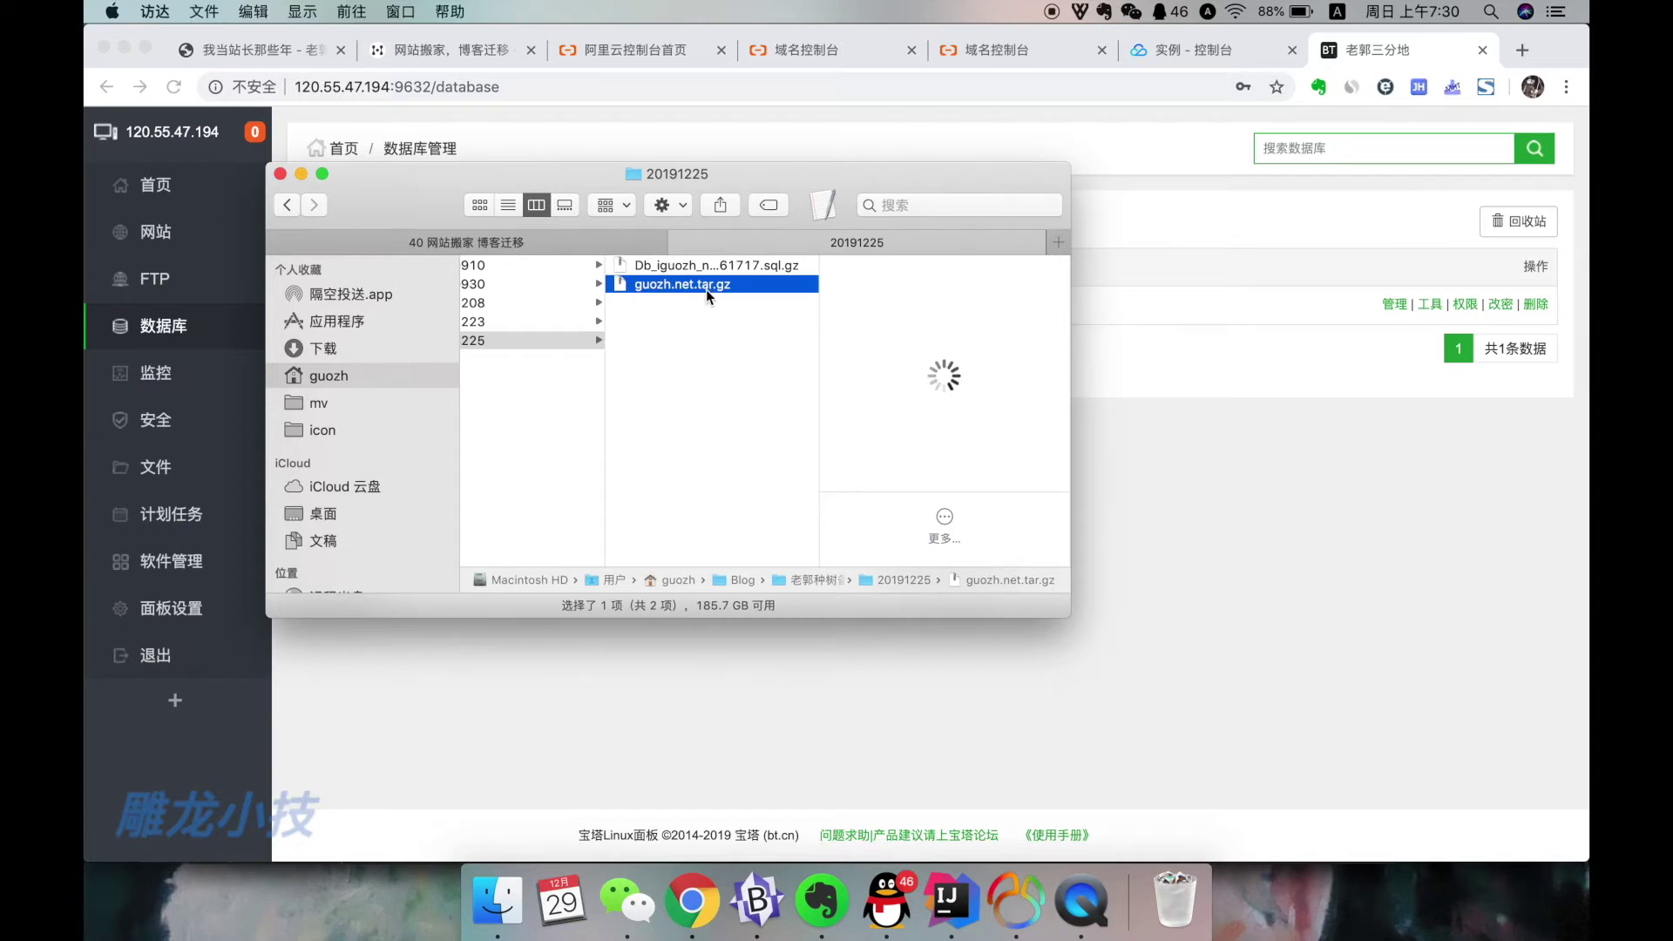
left_click(737, 269)
scroll(751, 322, "left", 3)
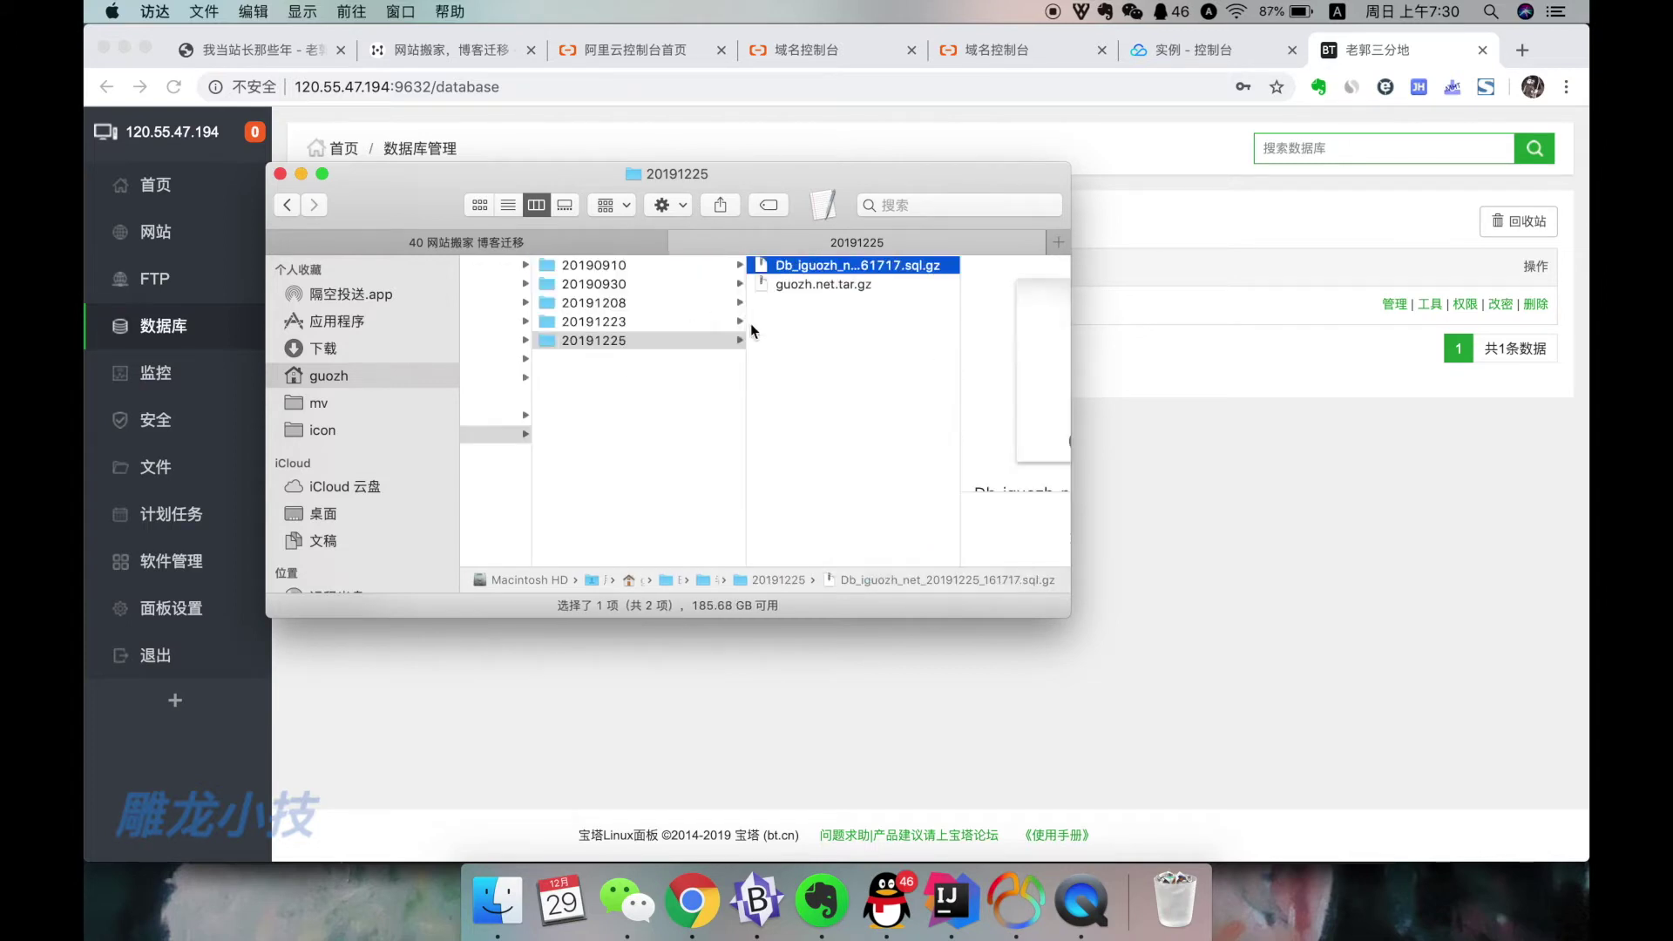
Export the iguozh_net database from phpMyAdmin with the quick method in SQL format and close phpMyAdmin.
left_click(243, 321)
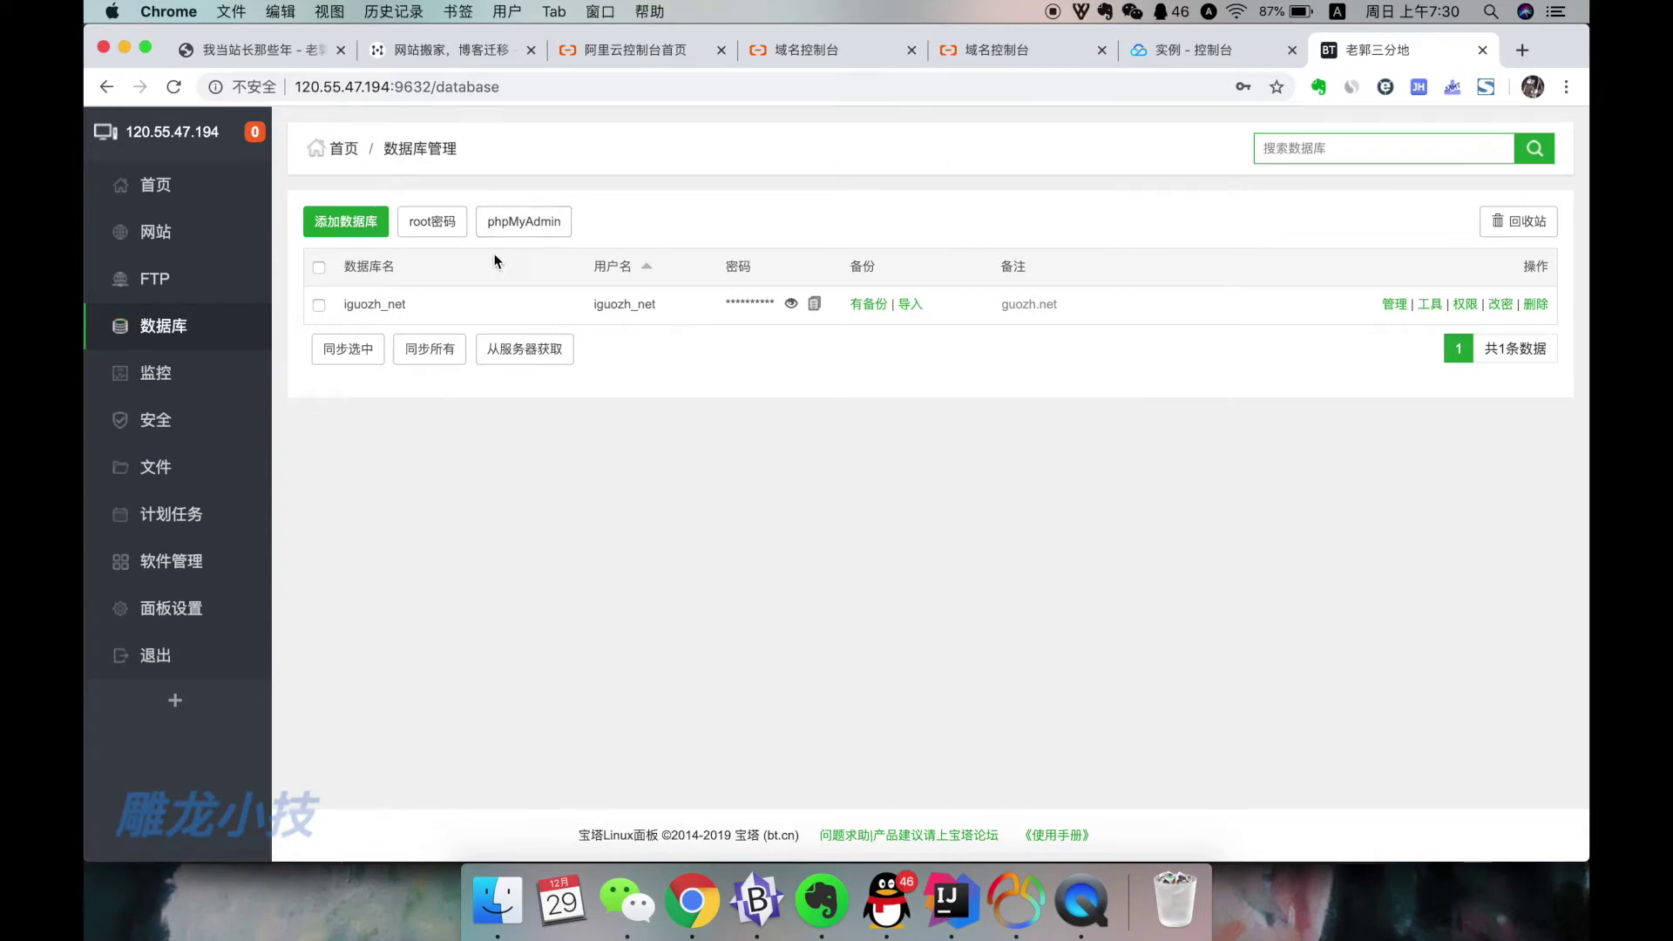
left_click(516, 228)
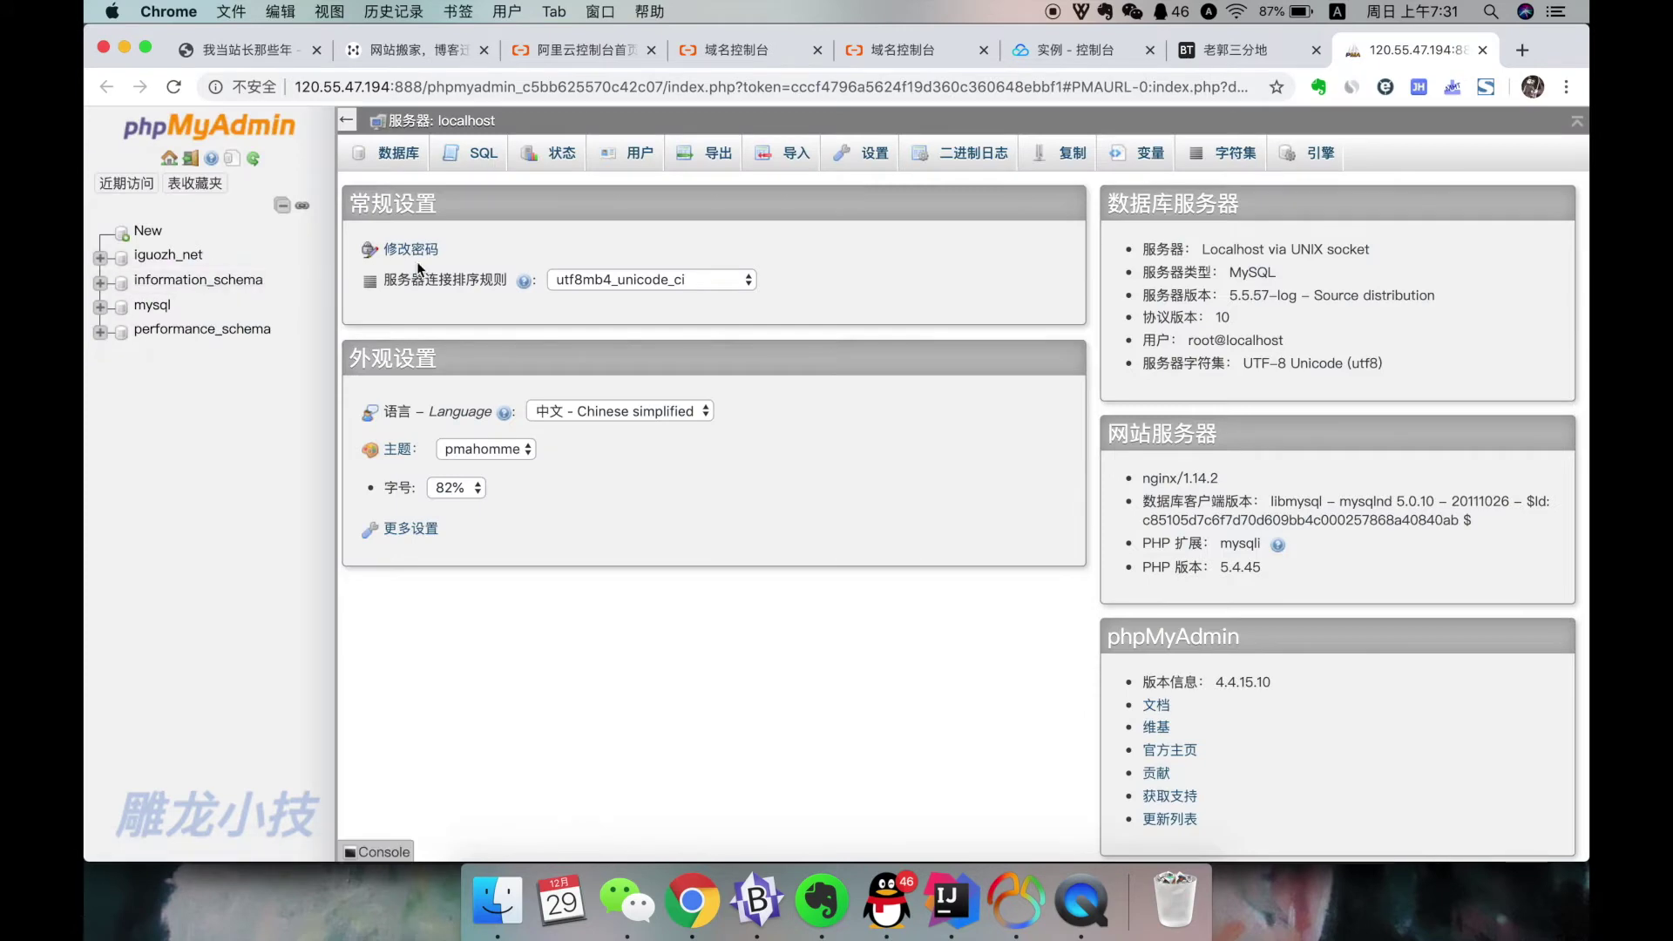
left_click(173, 257)
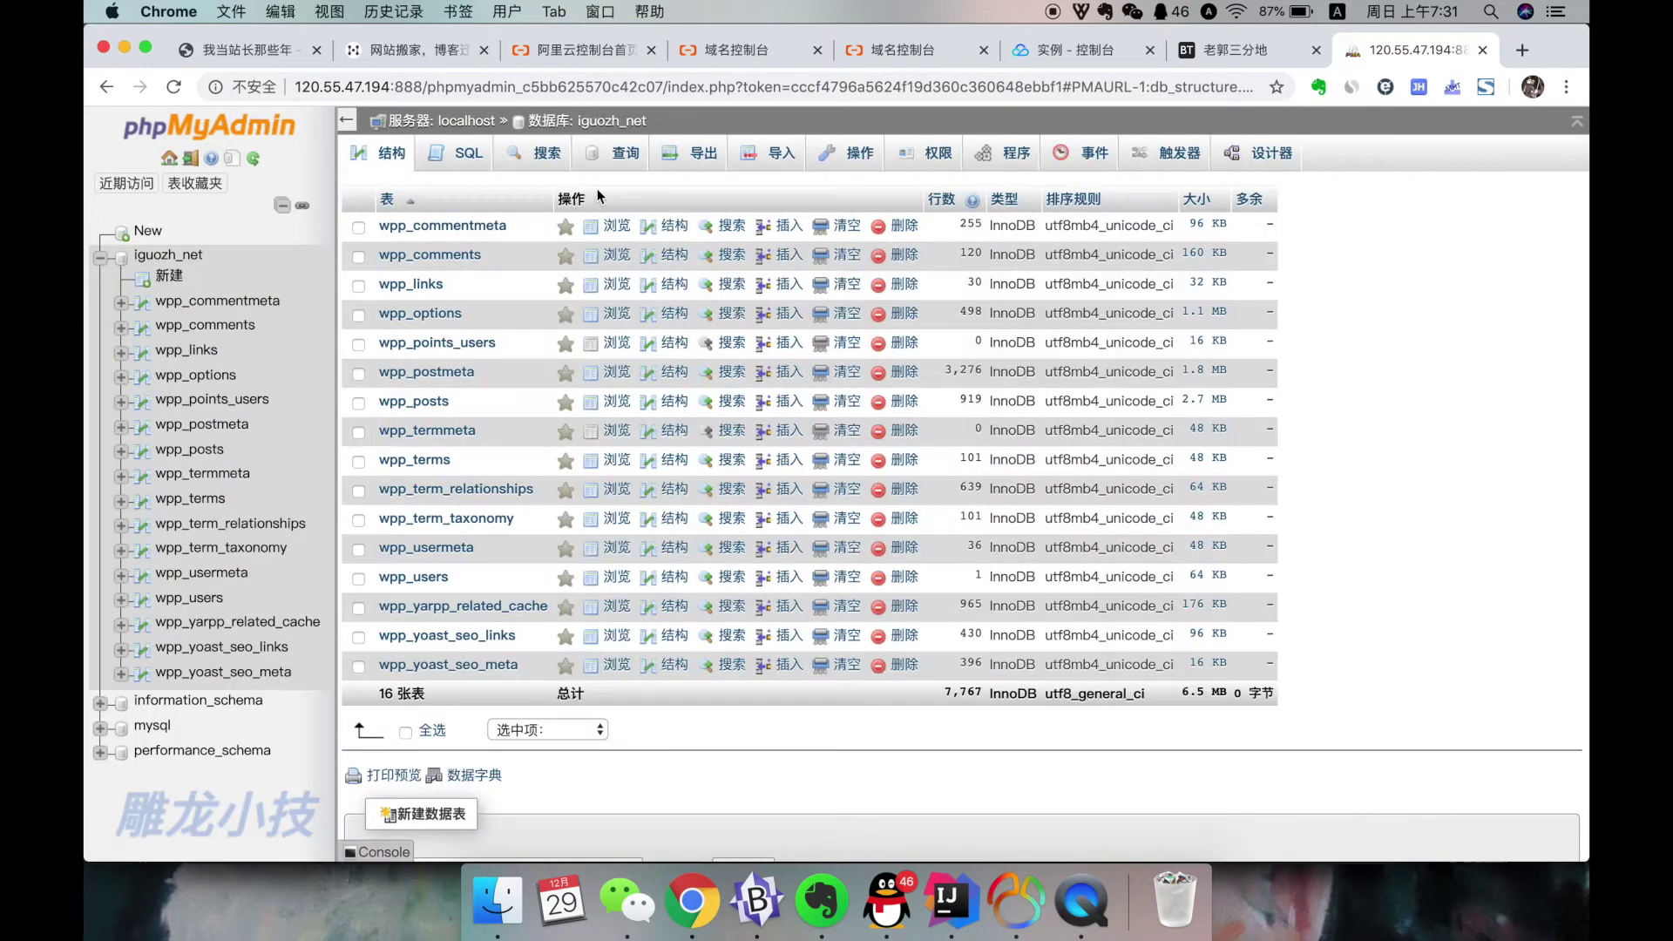
left_click(693, 158)
left_click(393, 525)
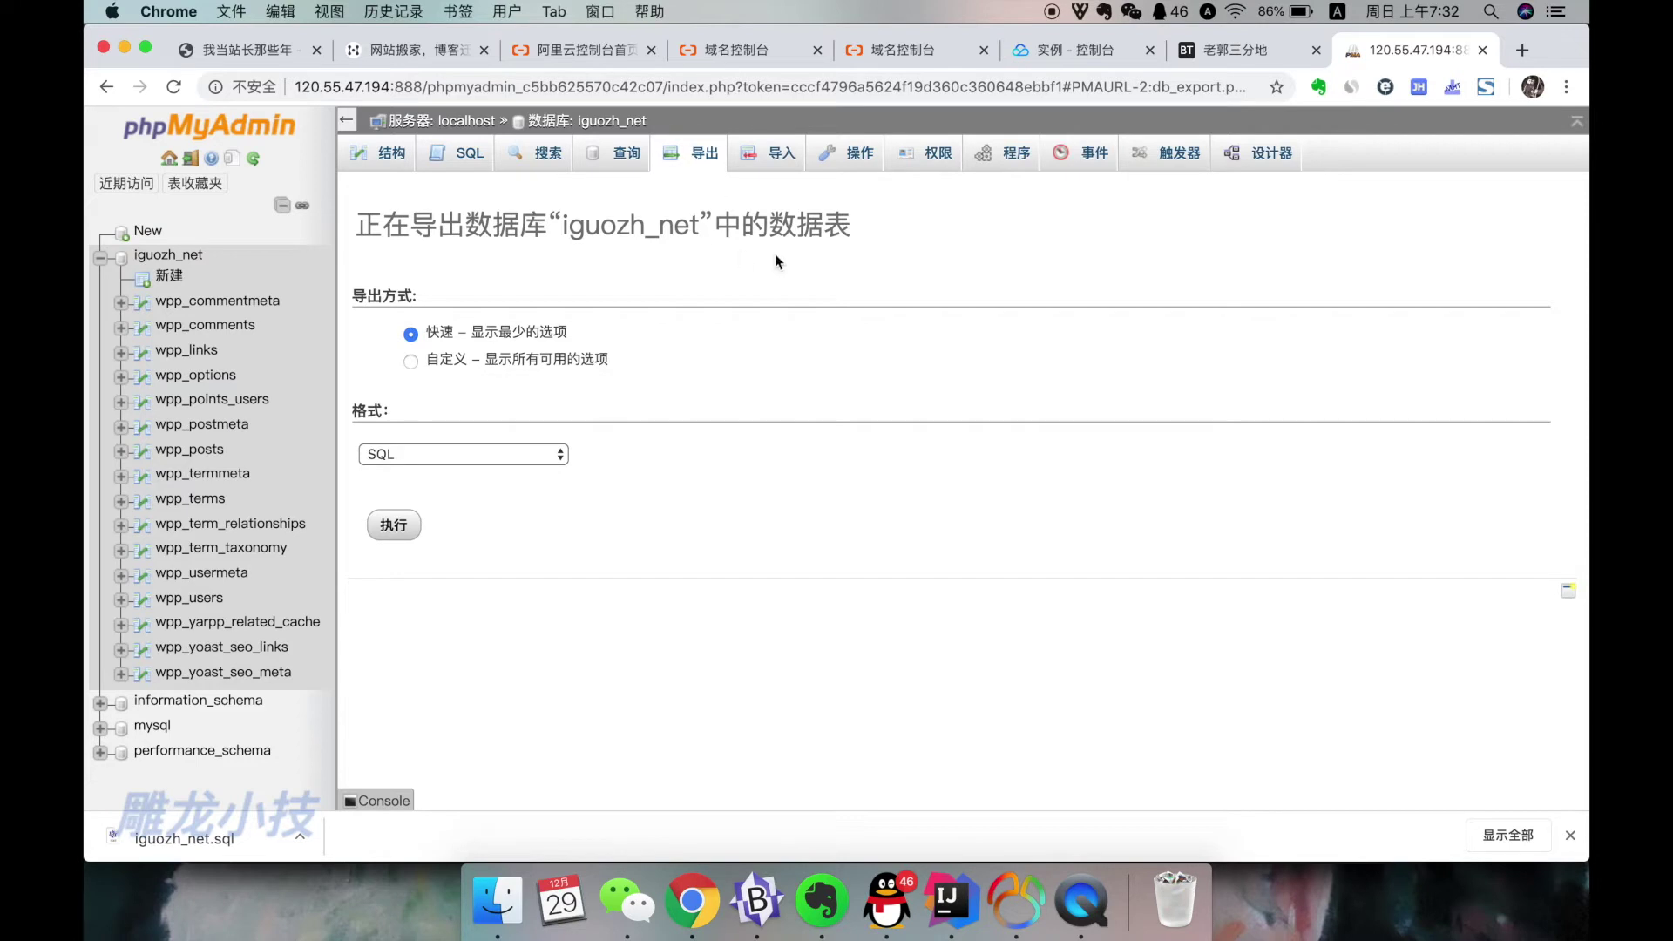
left_click(1482, 50)
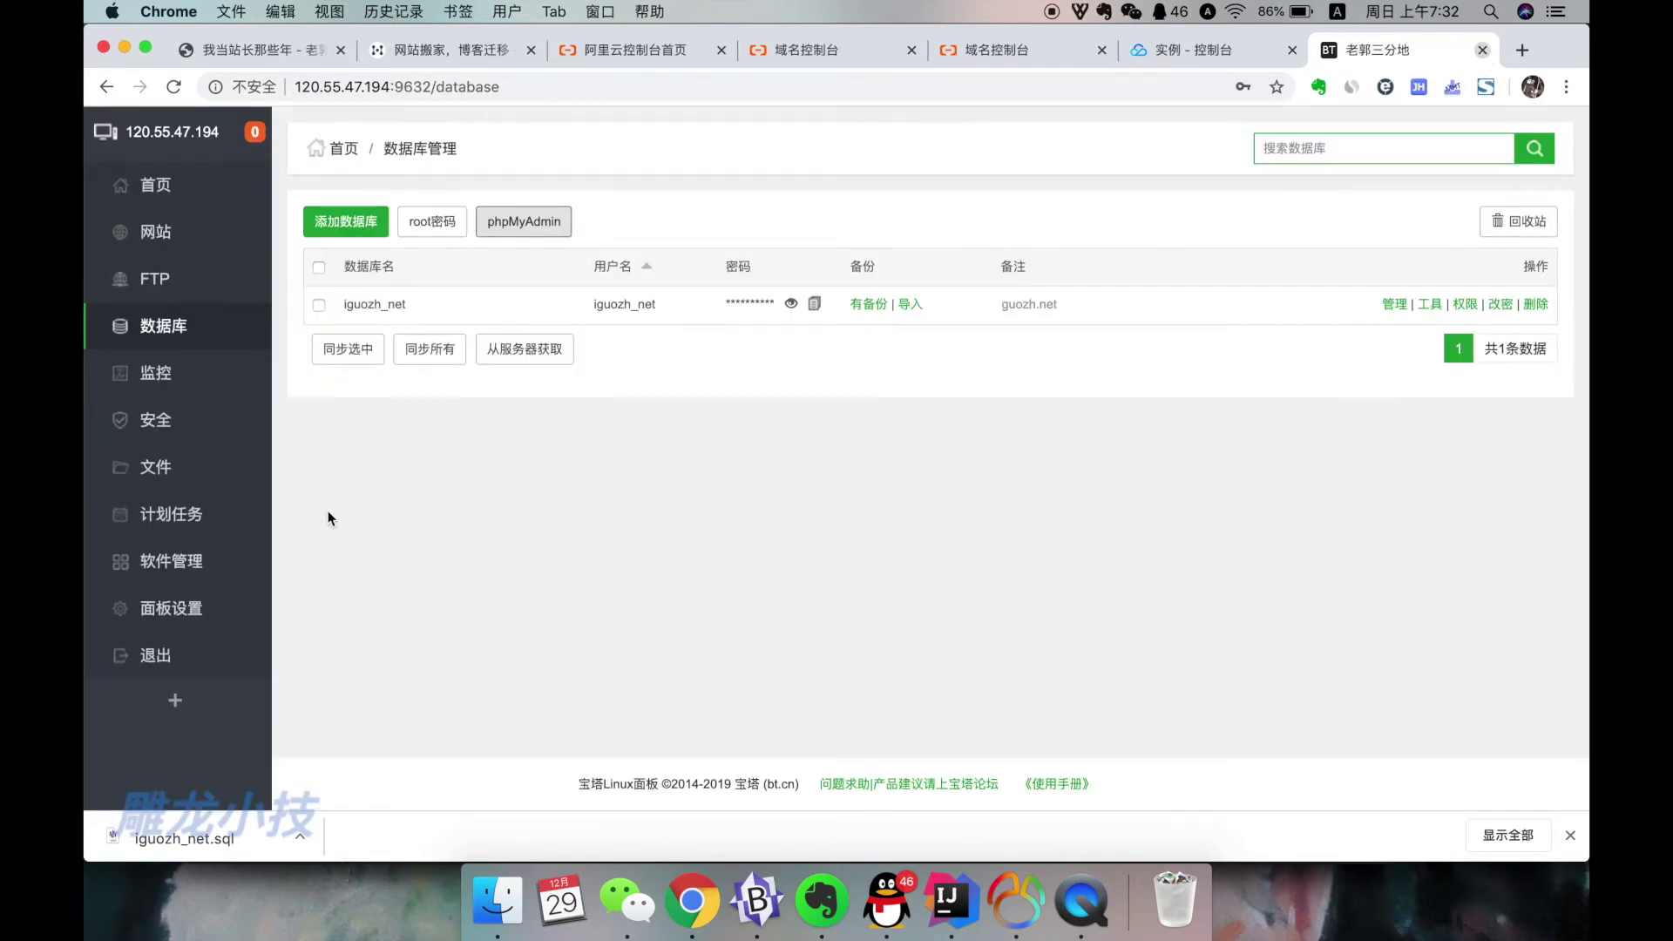
In the scheduled tasks, set the new task form's type to 备份数据库 and run the existing 备份数据库[iguozh_net] task.
left_click(218, 518)
left_click(505, 294)
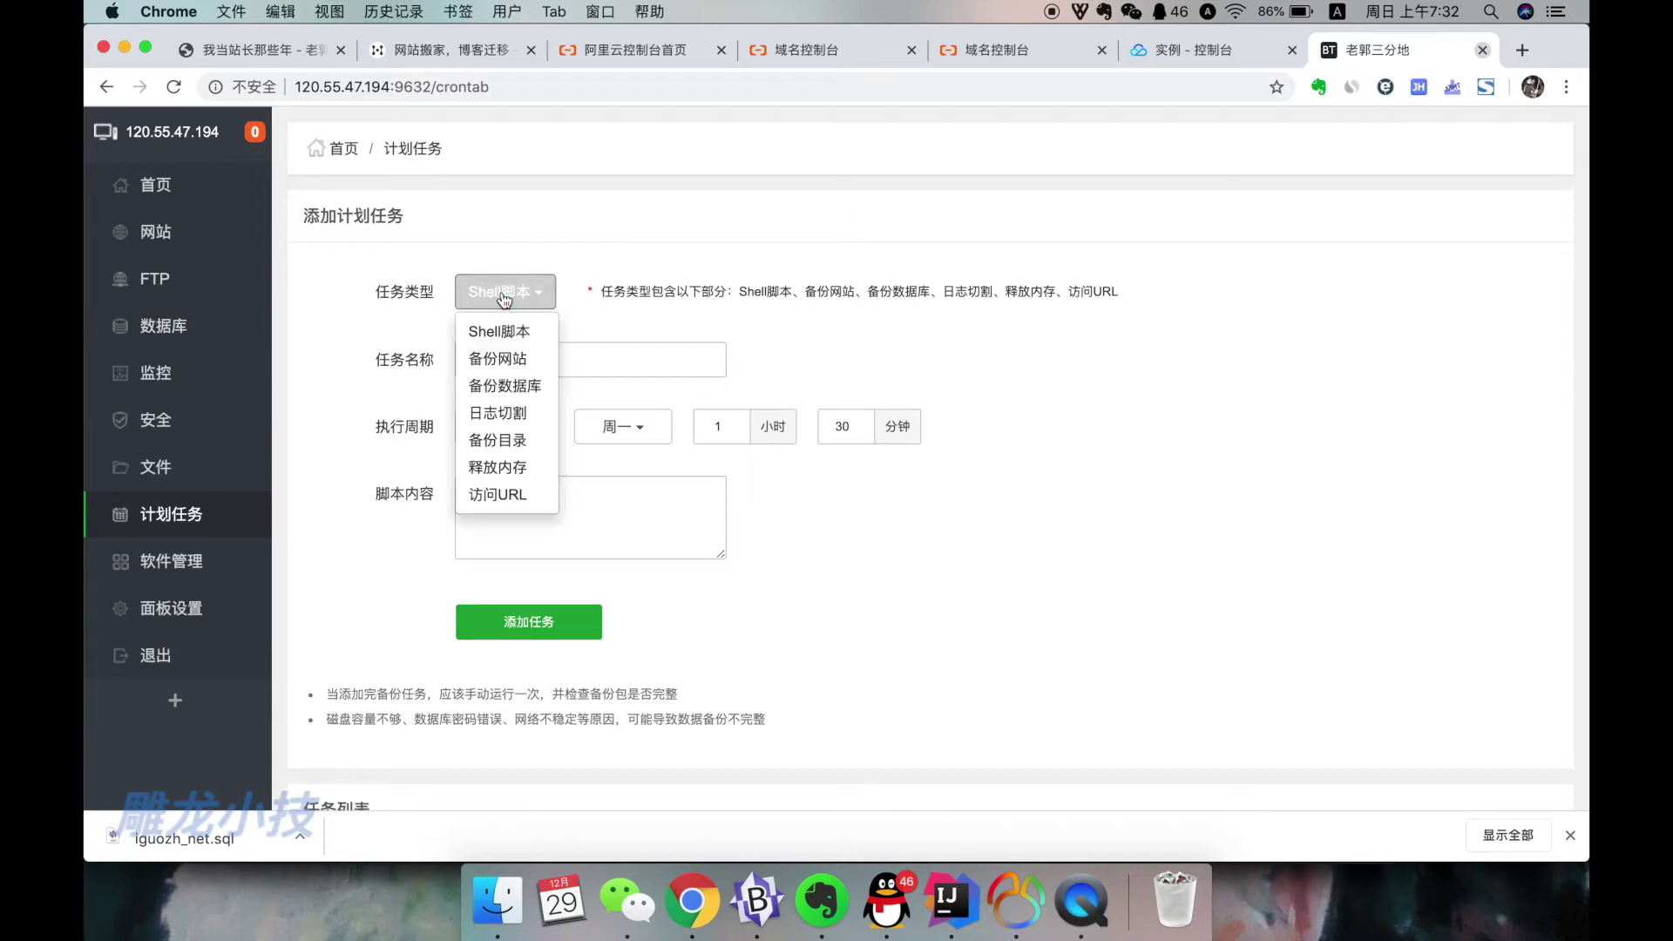
left_click(494, 380)
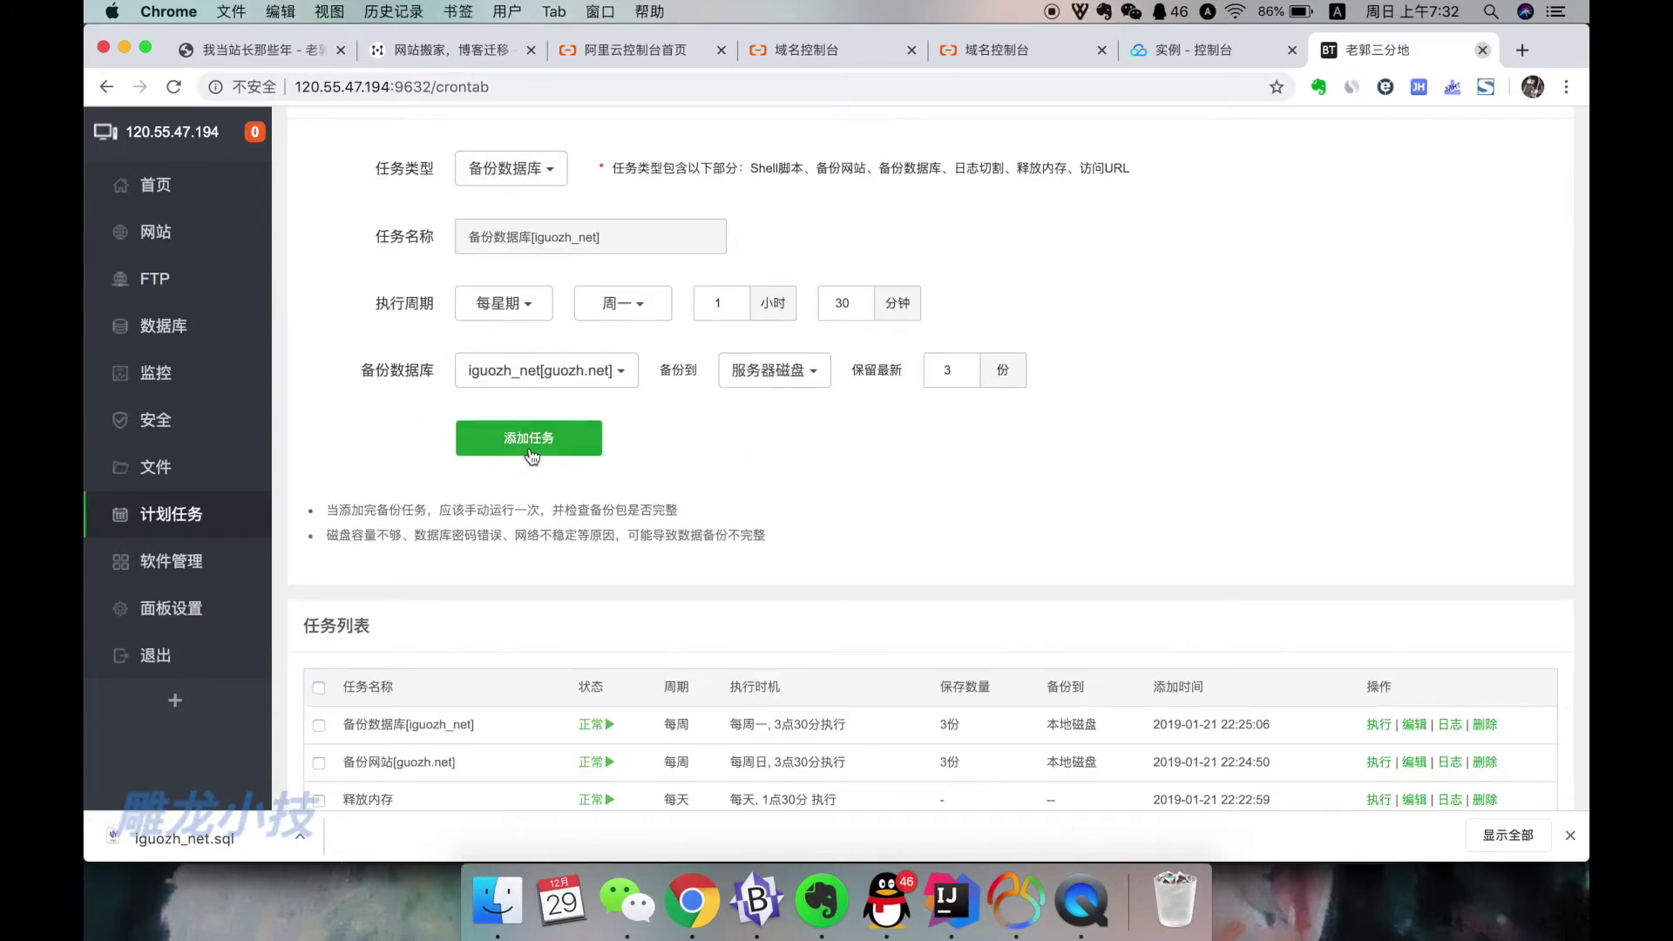
scroll(558, 562, "down", 3)
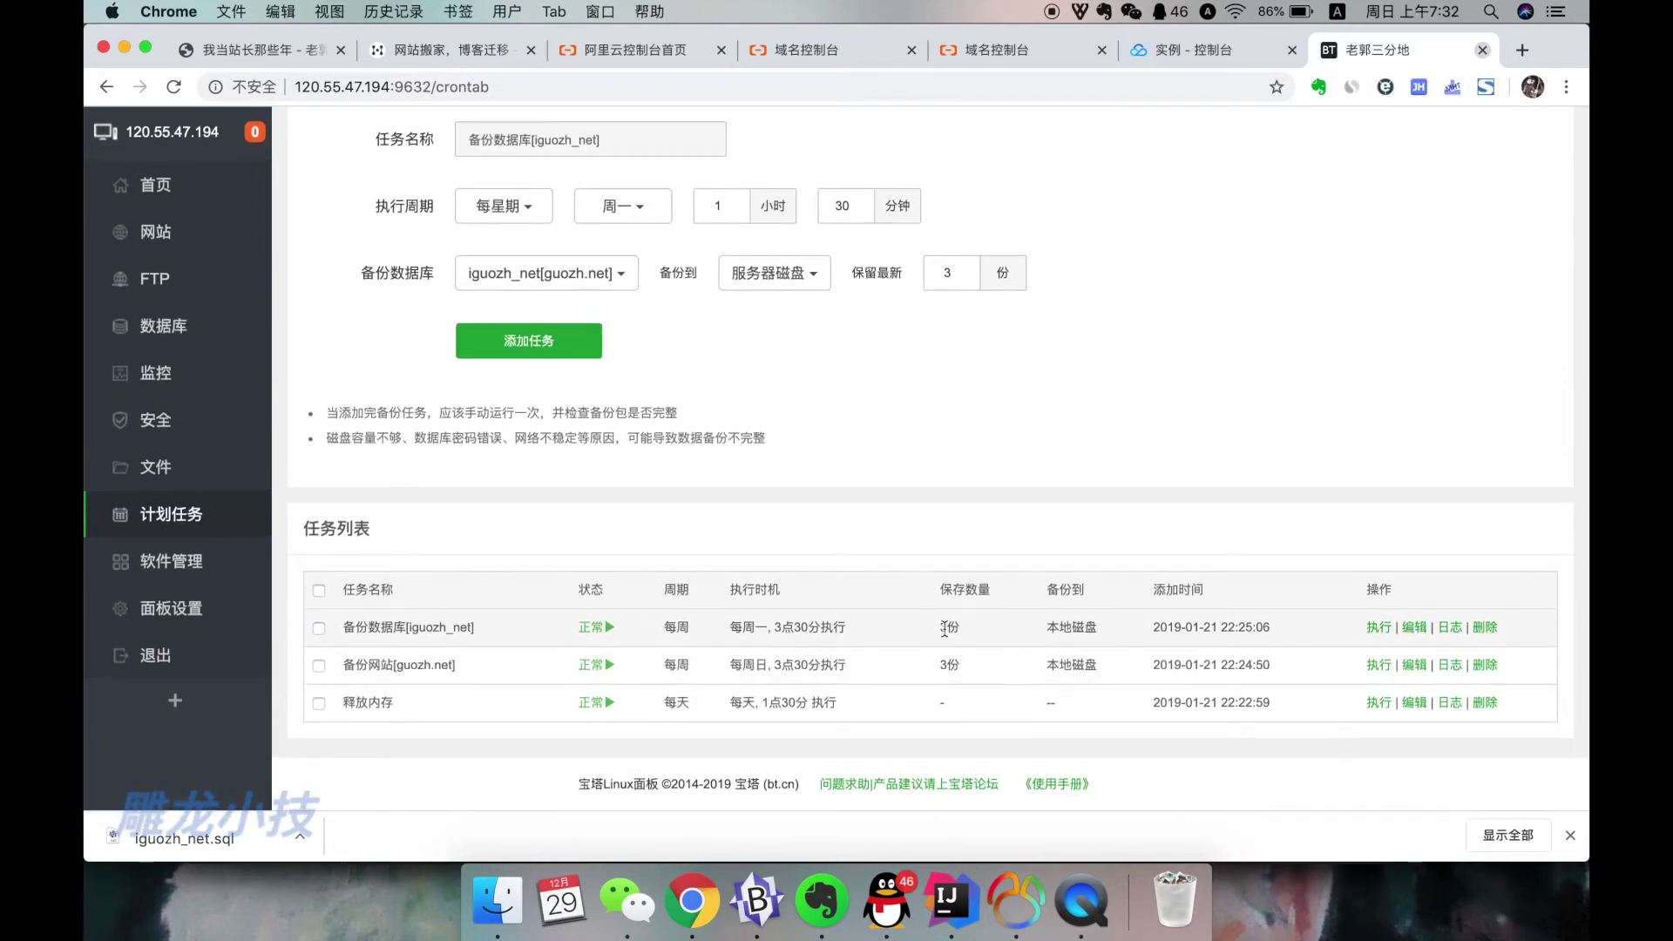
left_click(1380, 627)
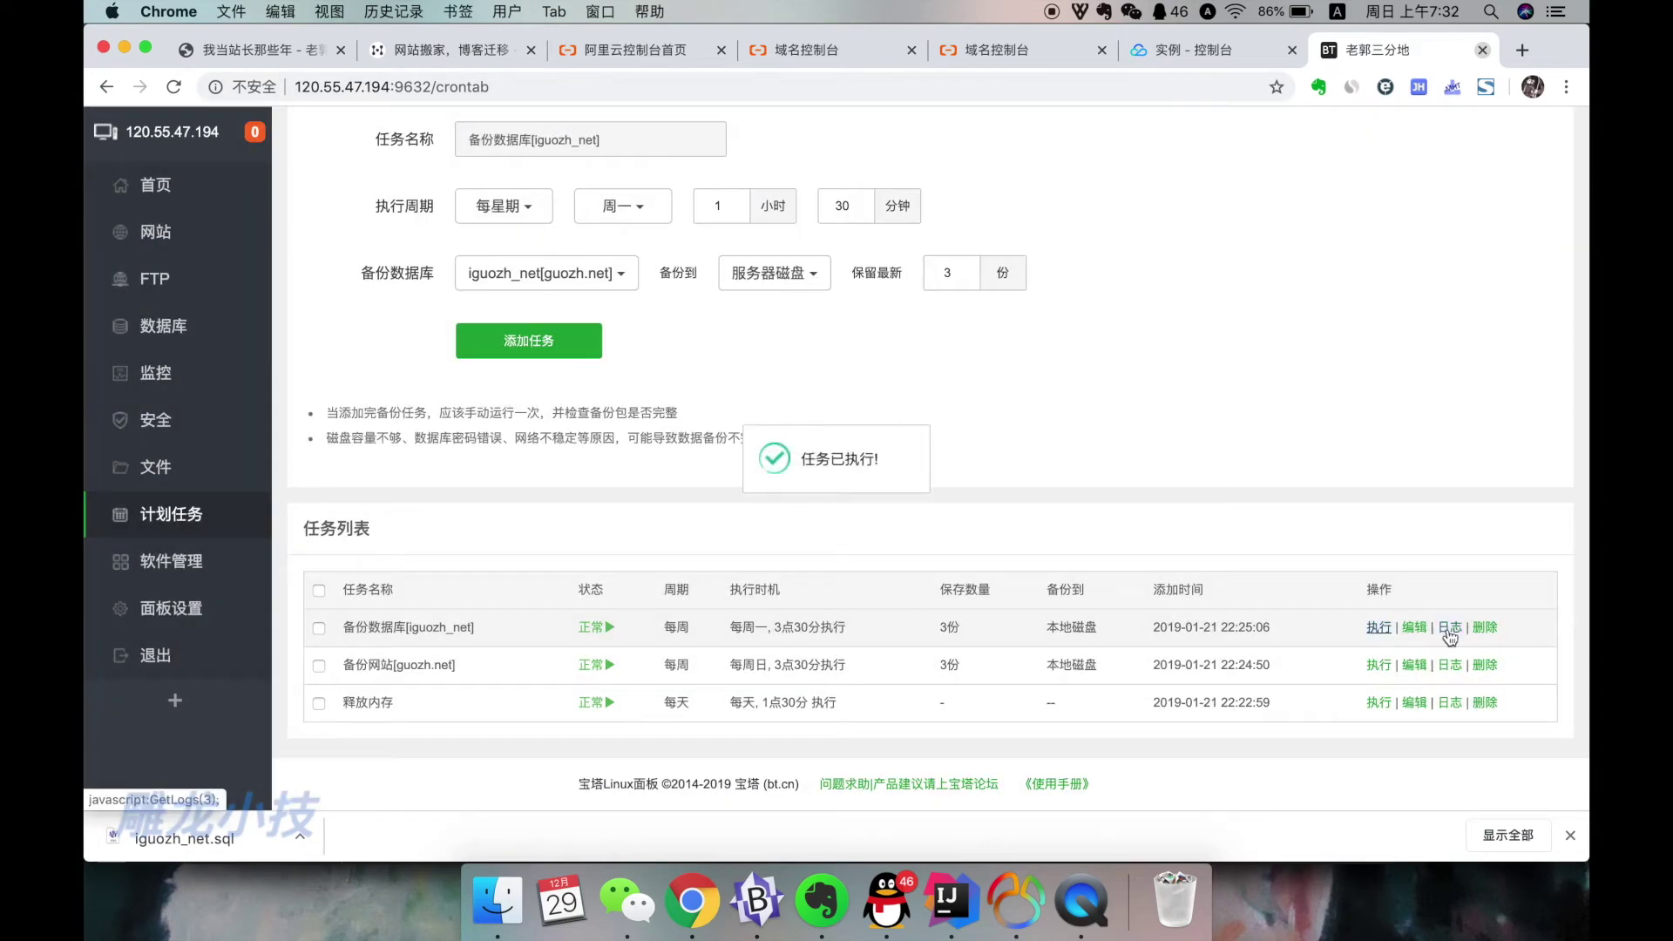
View the 备份数据库[iguozh_net] task's execution log, highlight the latest backup entry and close the log.
left_click(1449, 627)
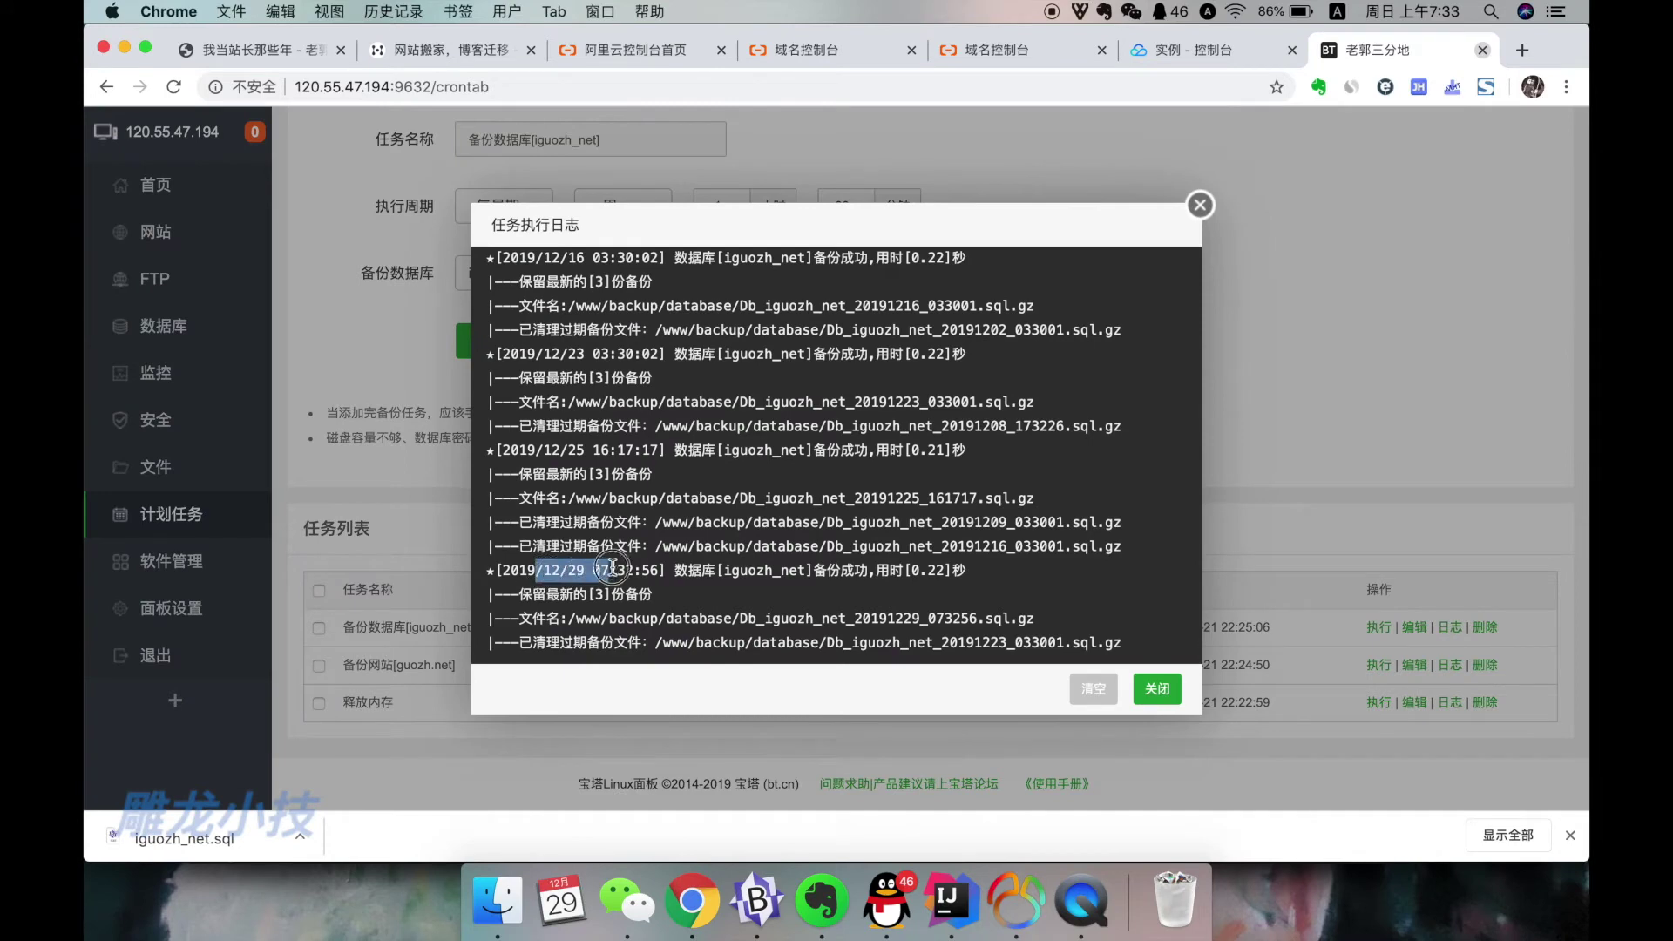
left_click_drag(675, 570, 842, 579)
key("Escape")
scroll(422, 584, "up", 3)
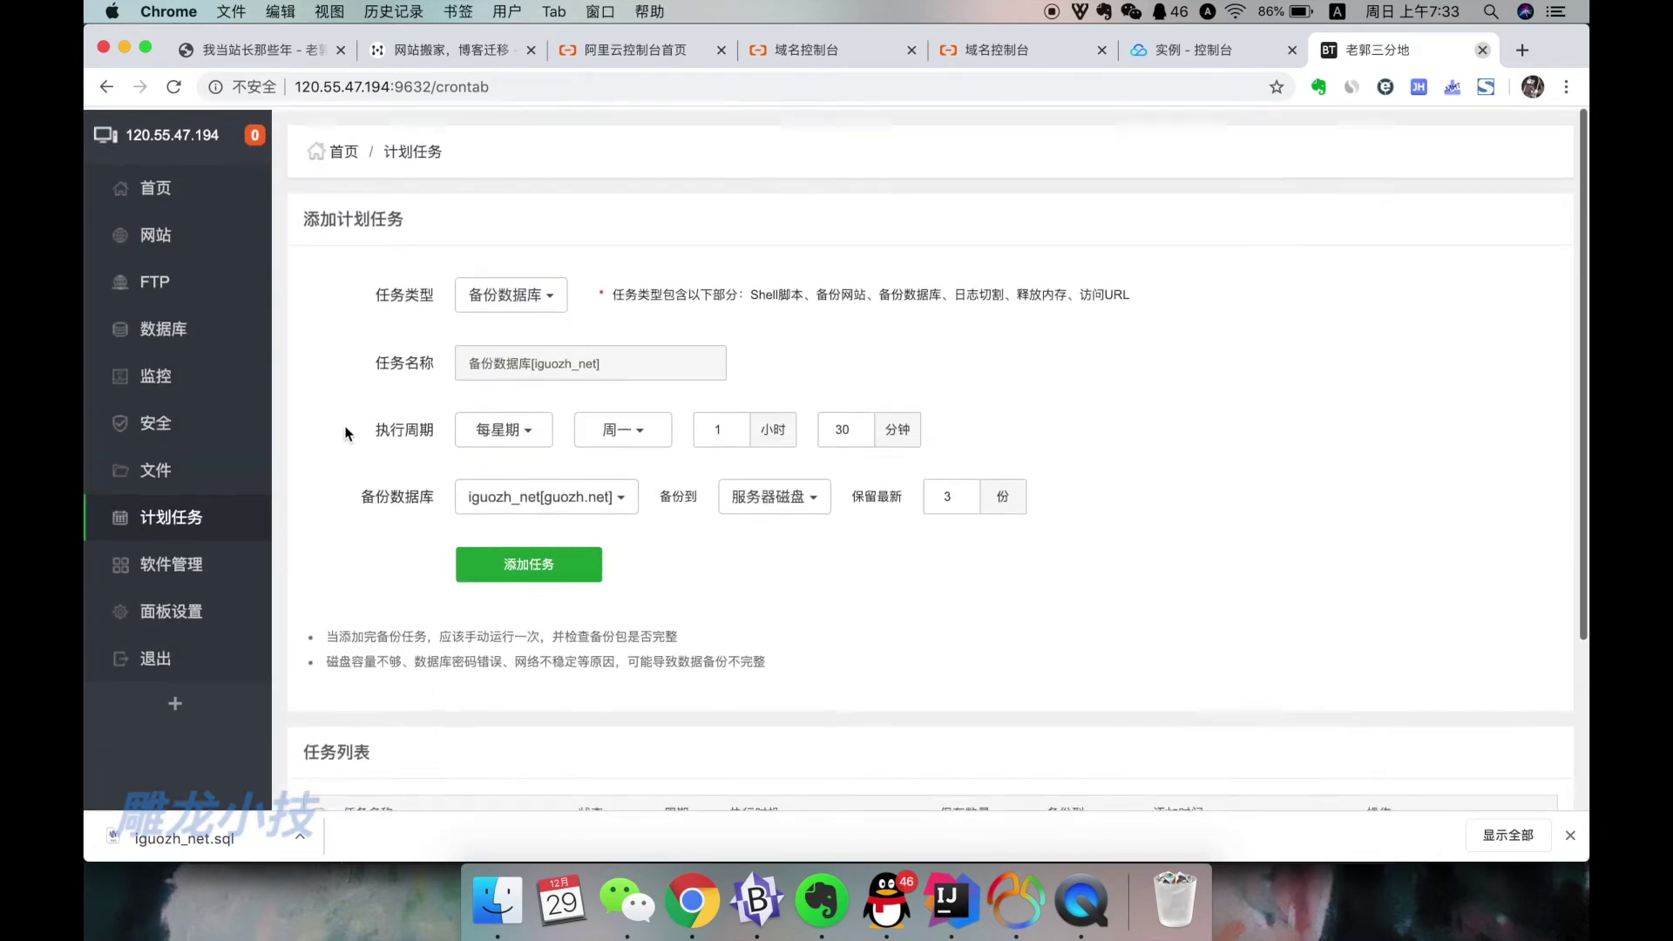
Open the backup list of the iguozh_net database and download Db_iguozh_net_20191229_073256.sql.gz, highlighting its backup time.
left_click(203, 333)
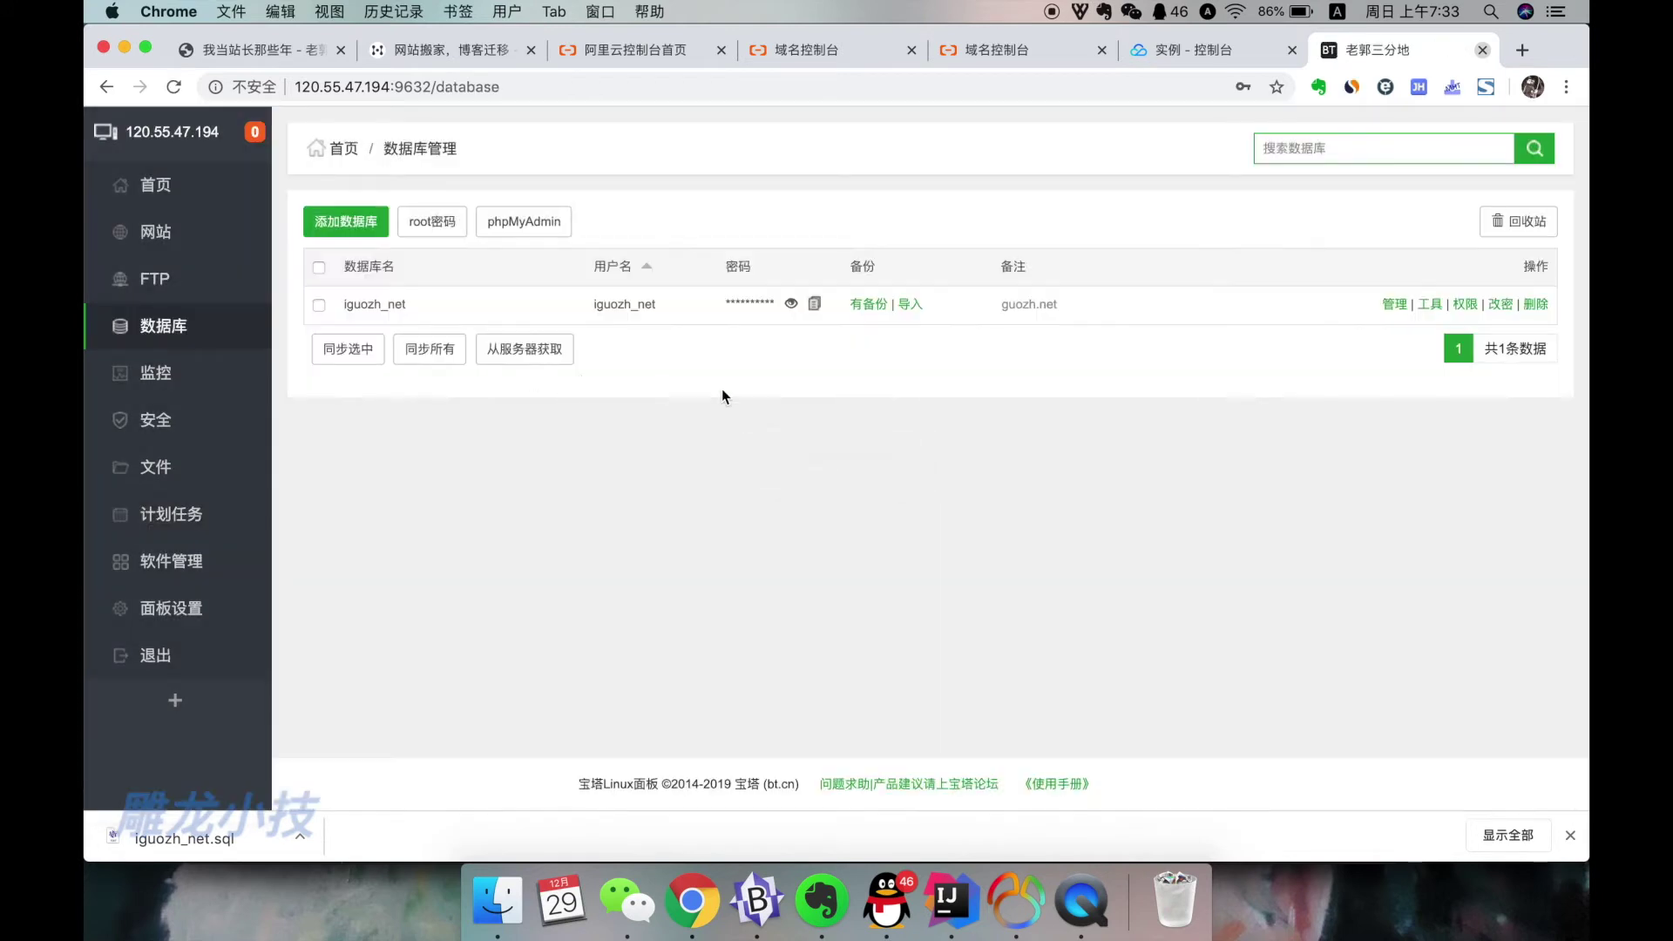
left_click(868, 305)
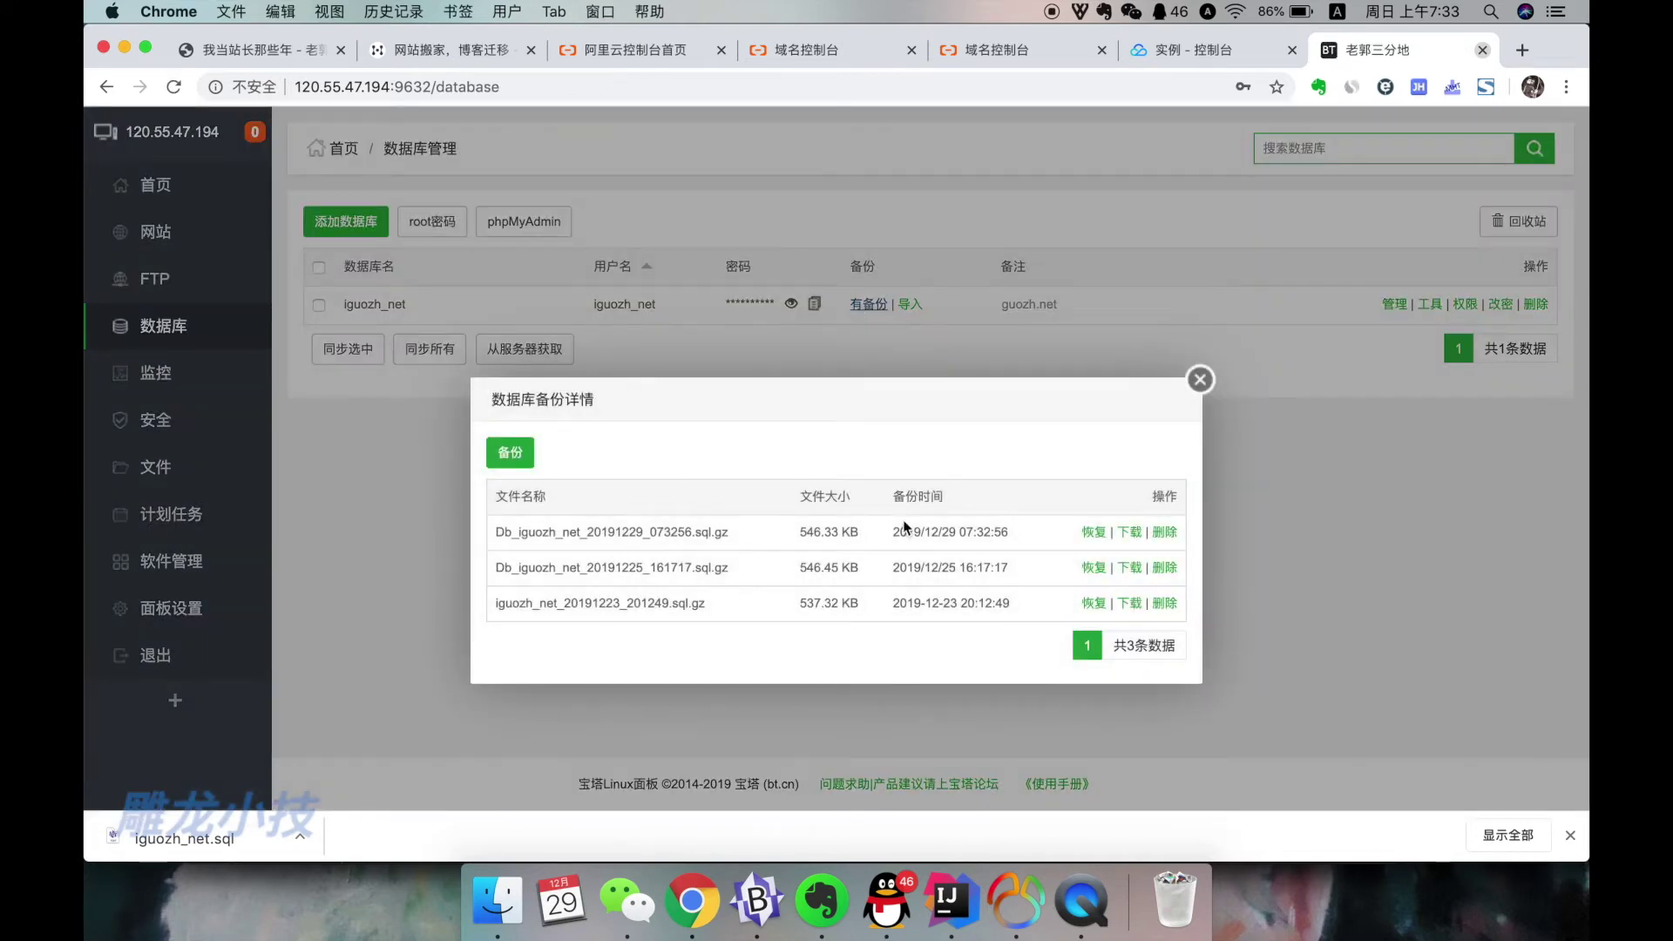
left_click_drag(894, 531, 1009, 533)
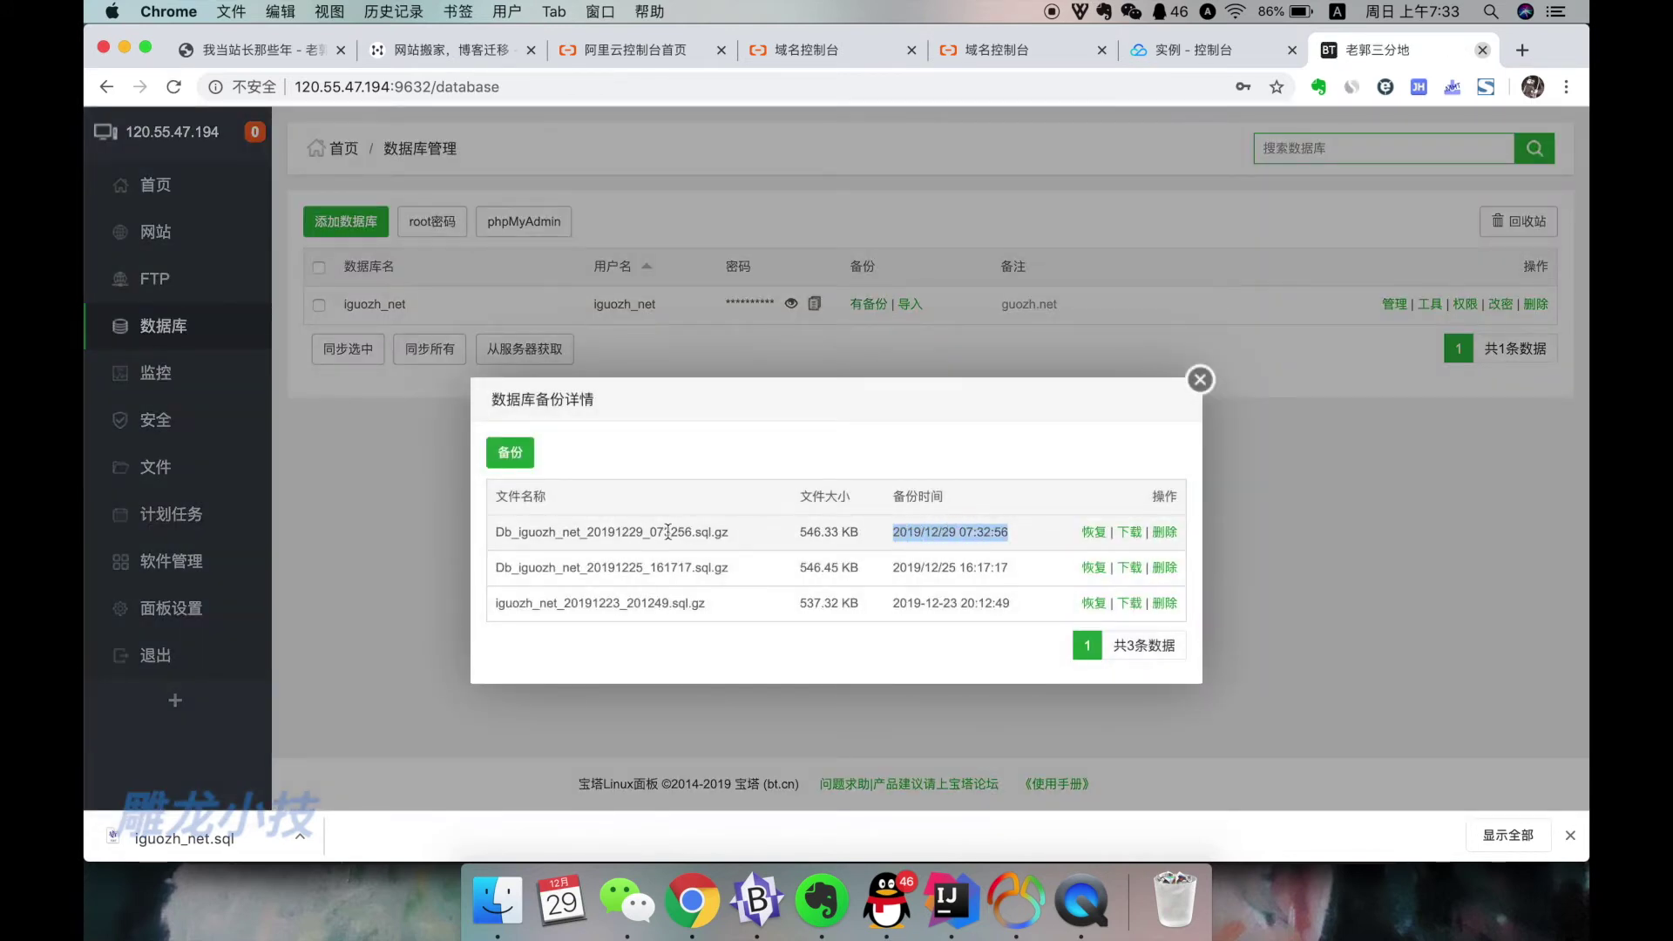
left_click(1130, 531)
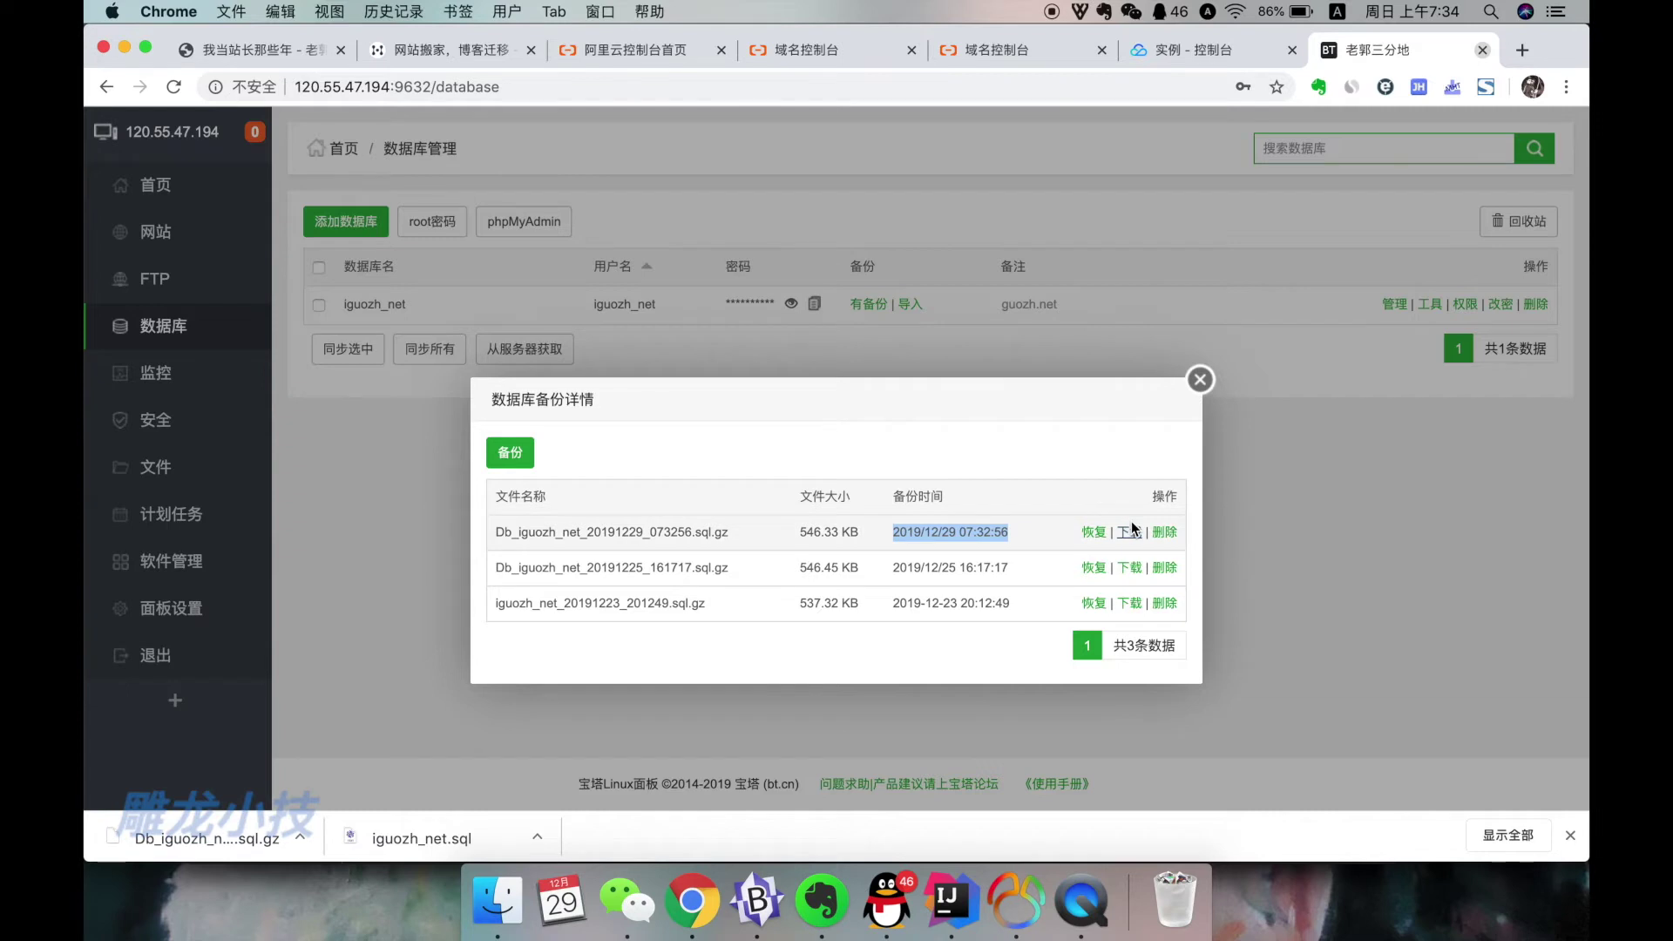
left_click(1200, 379)
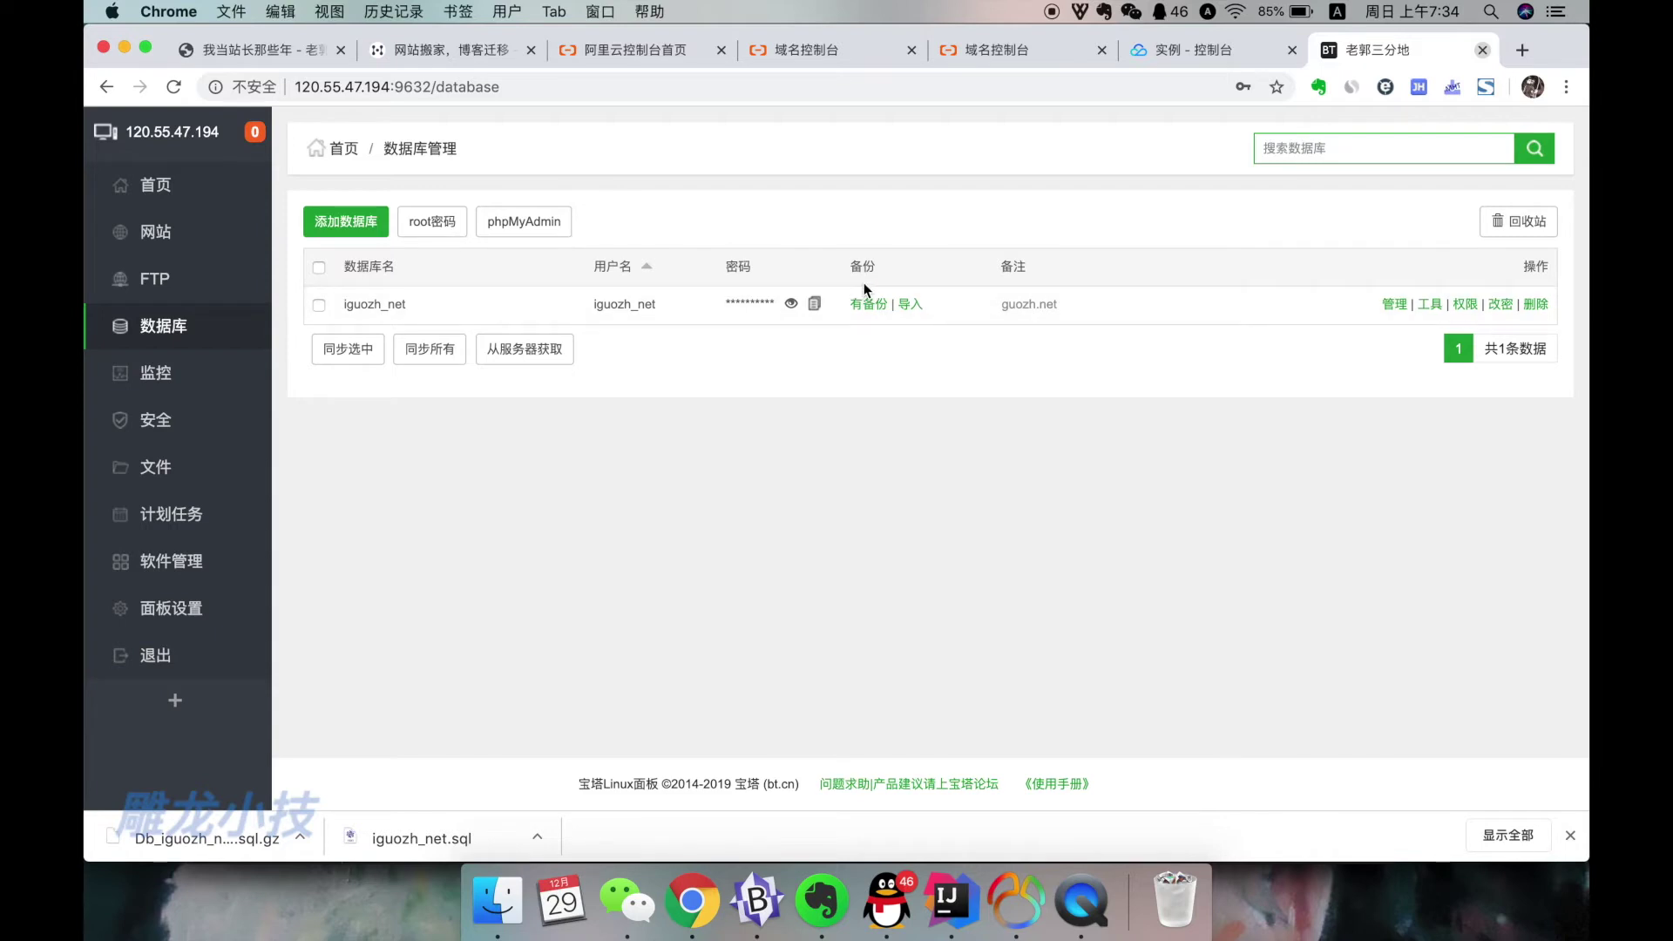
Leave the database page and open the server's file manager at the guozh.net site folder.
left_click(914, 303)
left_click(184, 330)
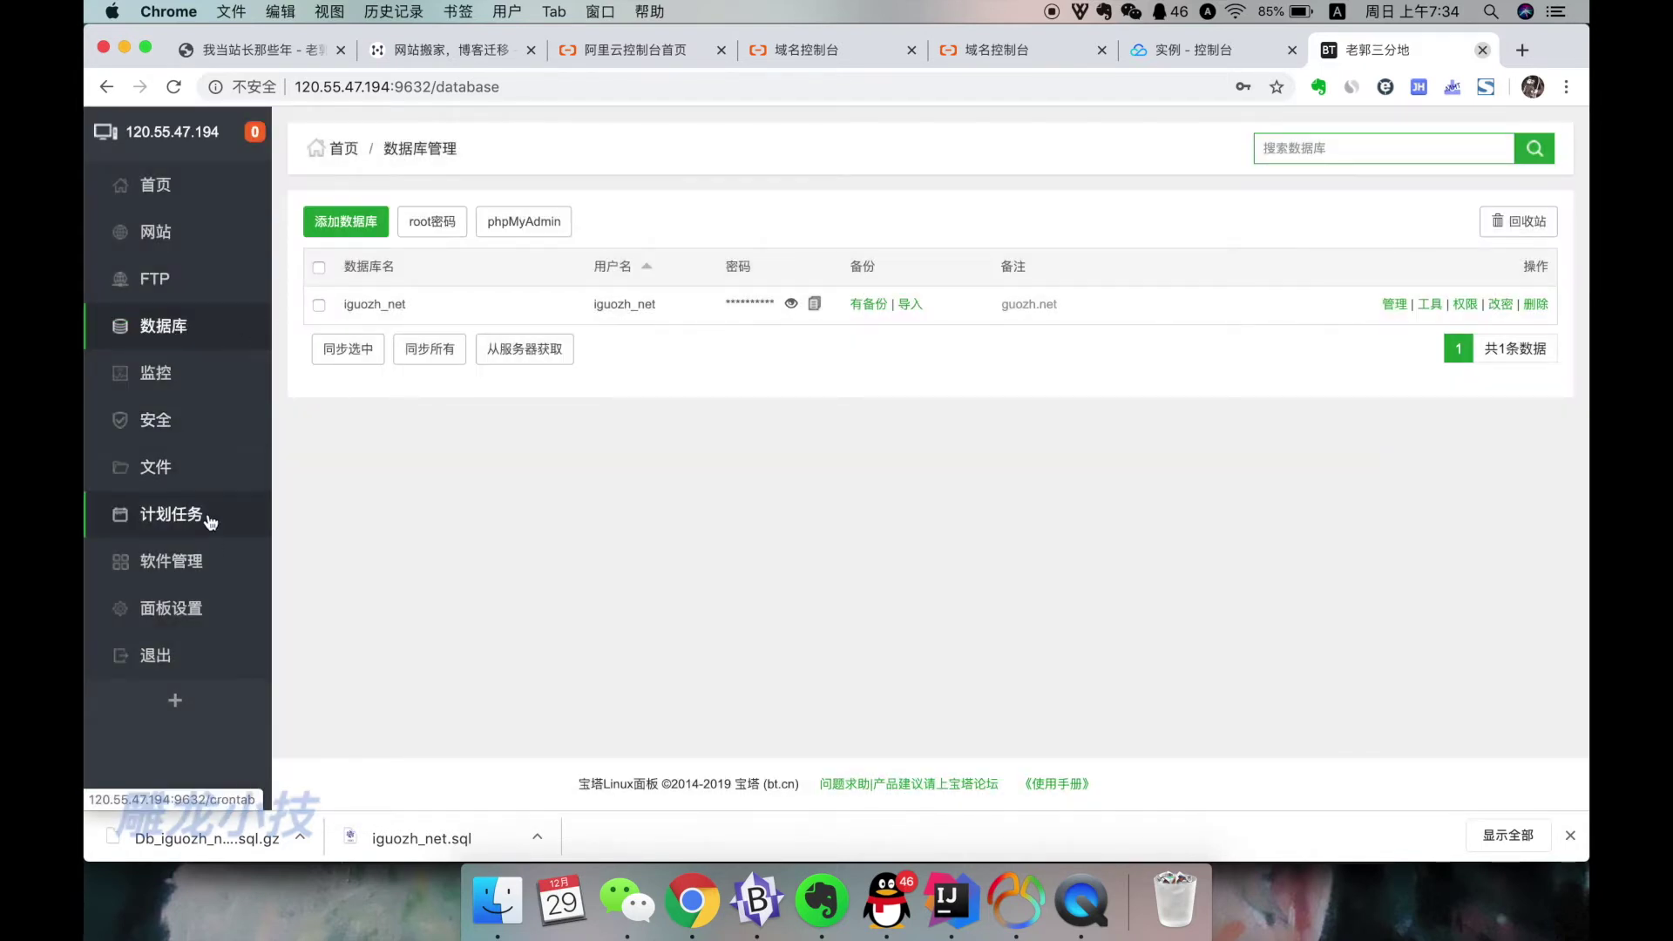
left_click(209, 467)
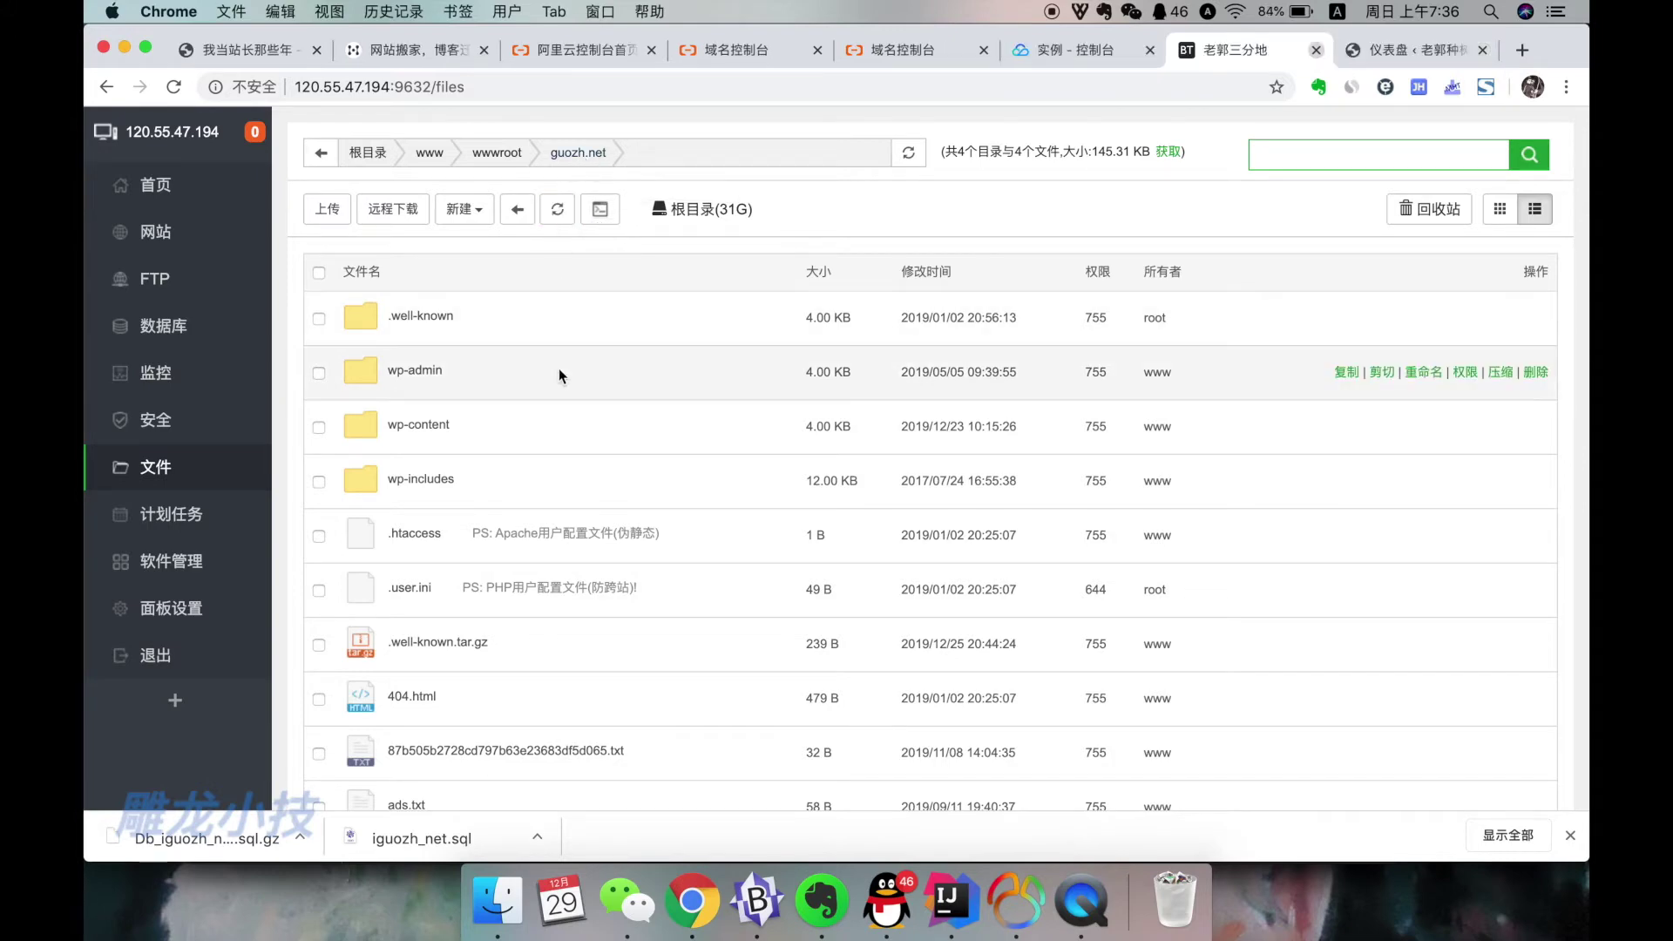
Look over the blog's installed WordPress plugins and the image compression plugin's Bulk Optimization page.
key("ctrl+Tab")
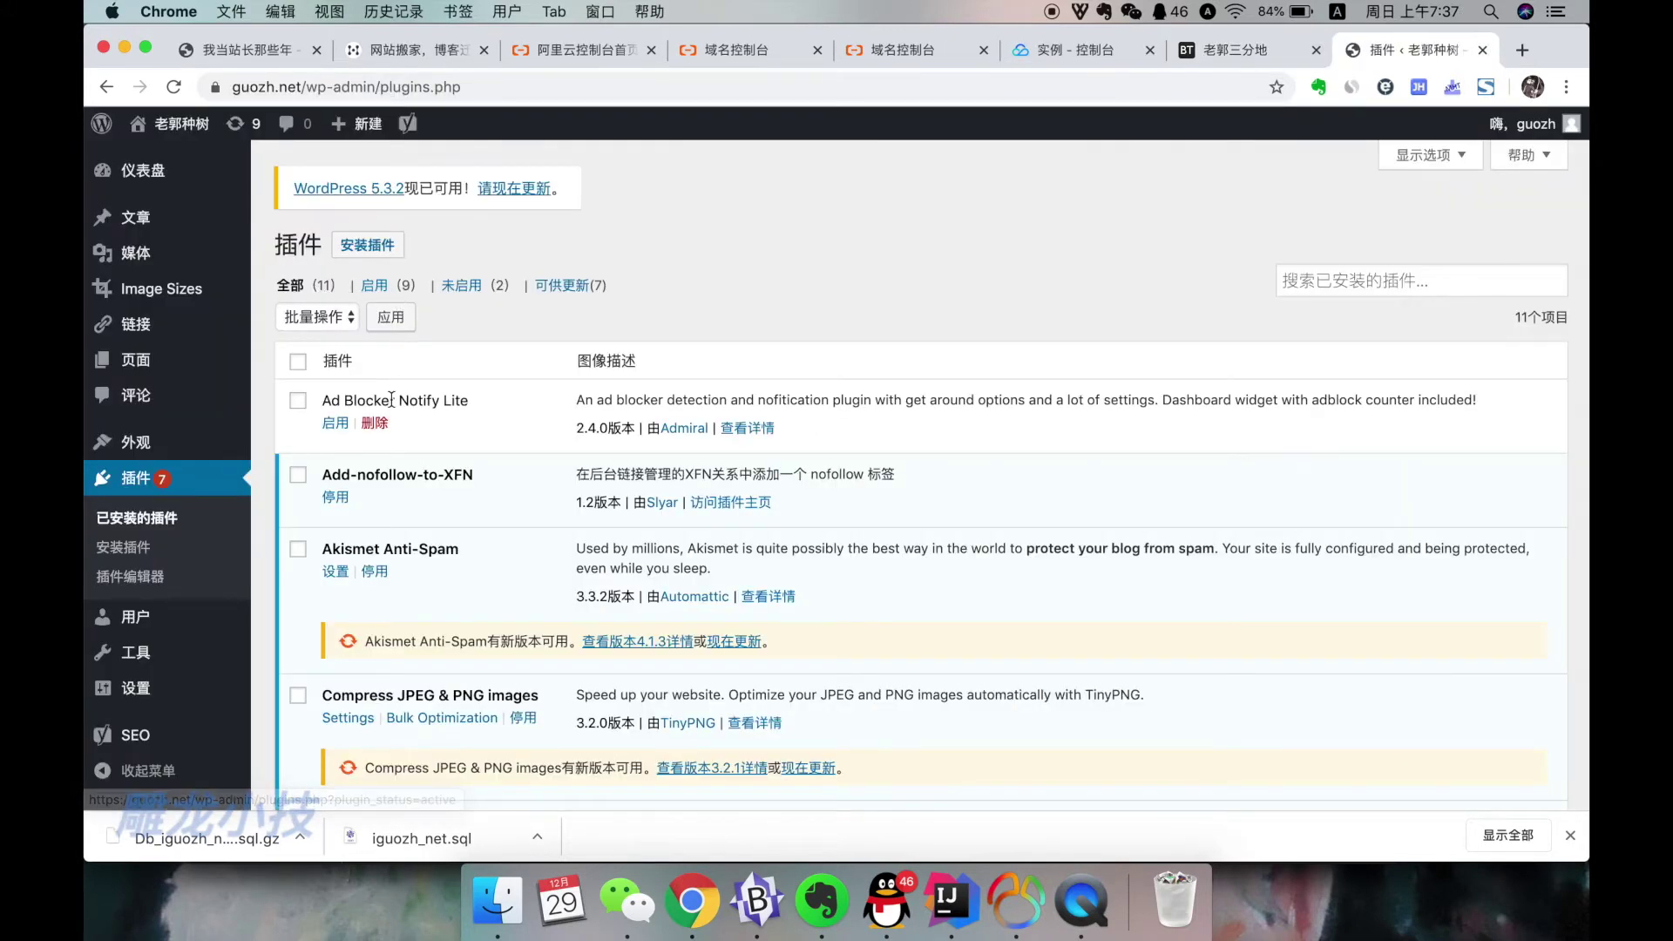
scroll(401, 449, "down", 1)
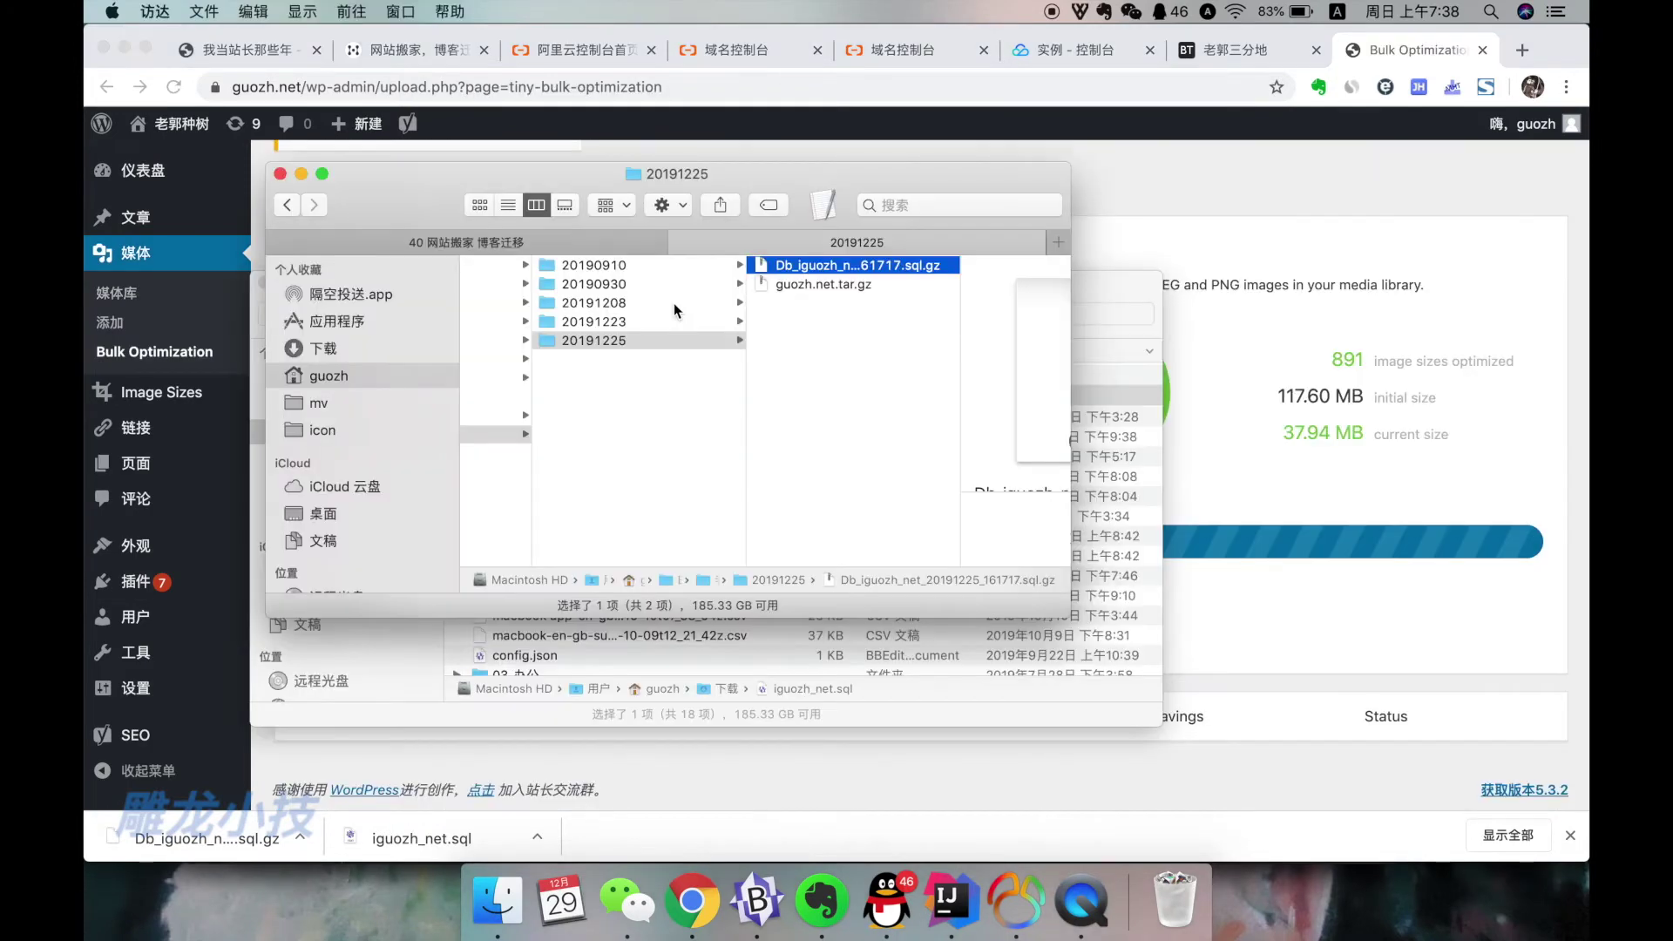
Check the file size of guozh.net.tar.gz in the 20191208 backup folder and close its info window.
left_click(673, 303)
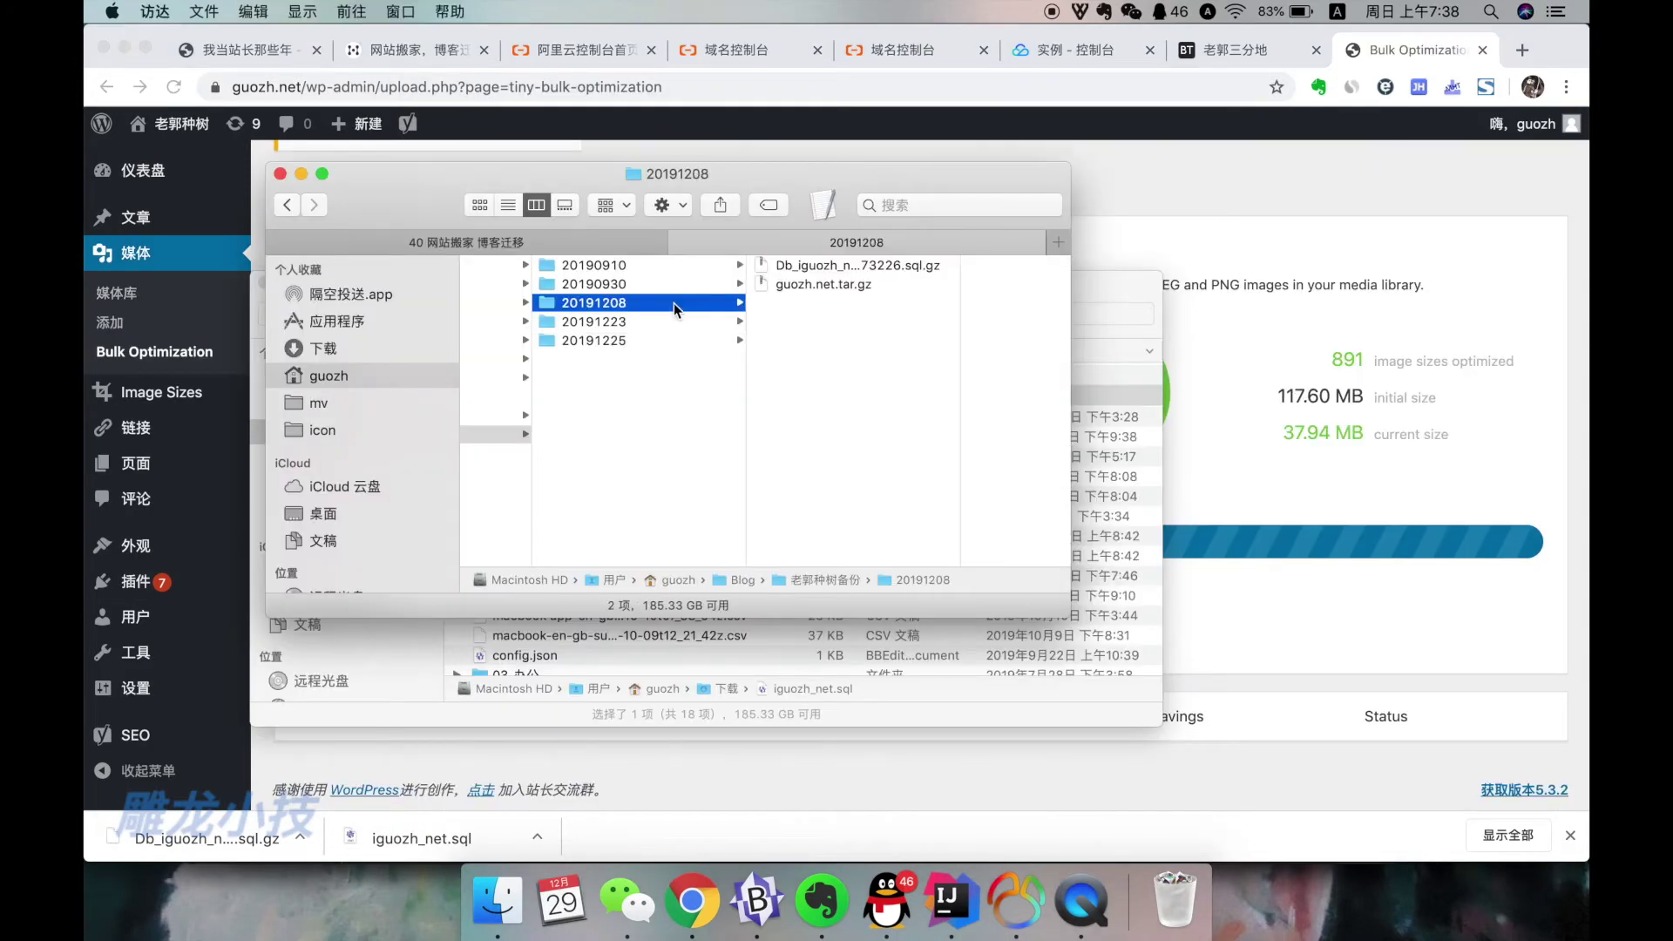
left_click(795, 288)
key("super+i")
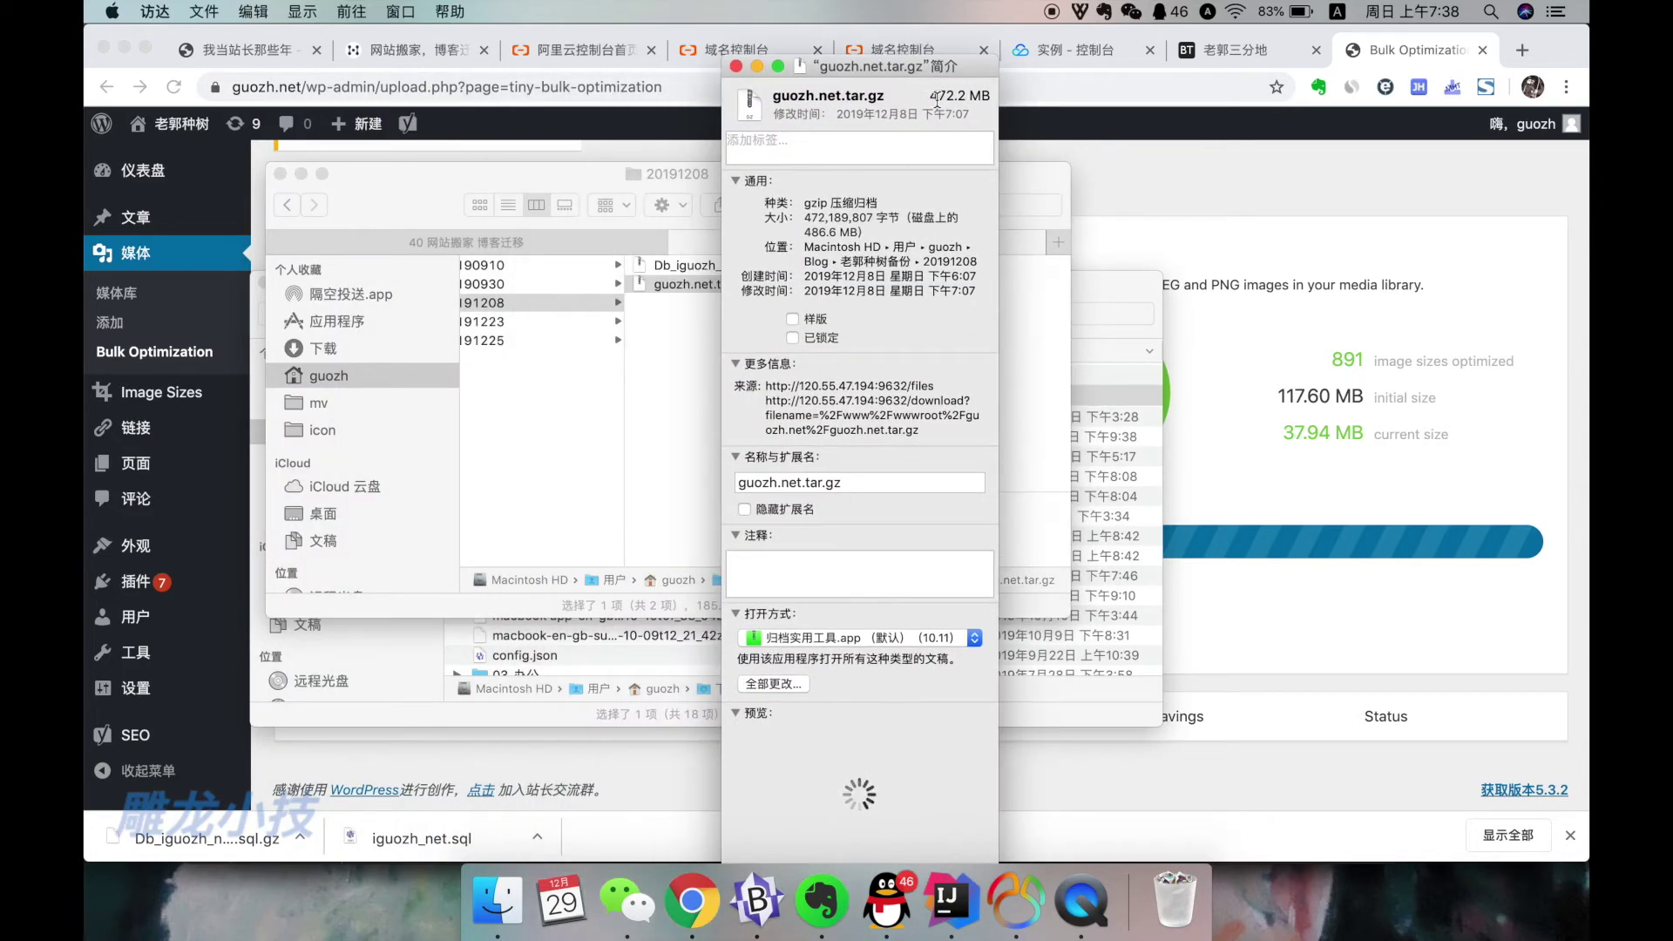
left_click_drag(937, 100, 980, 98)
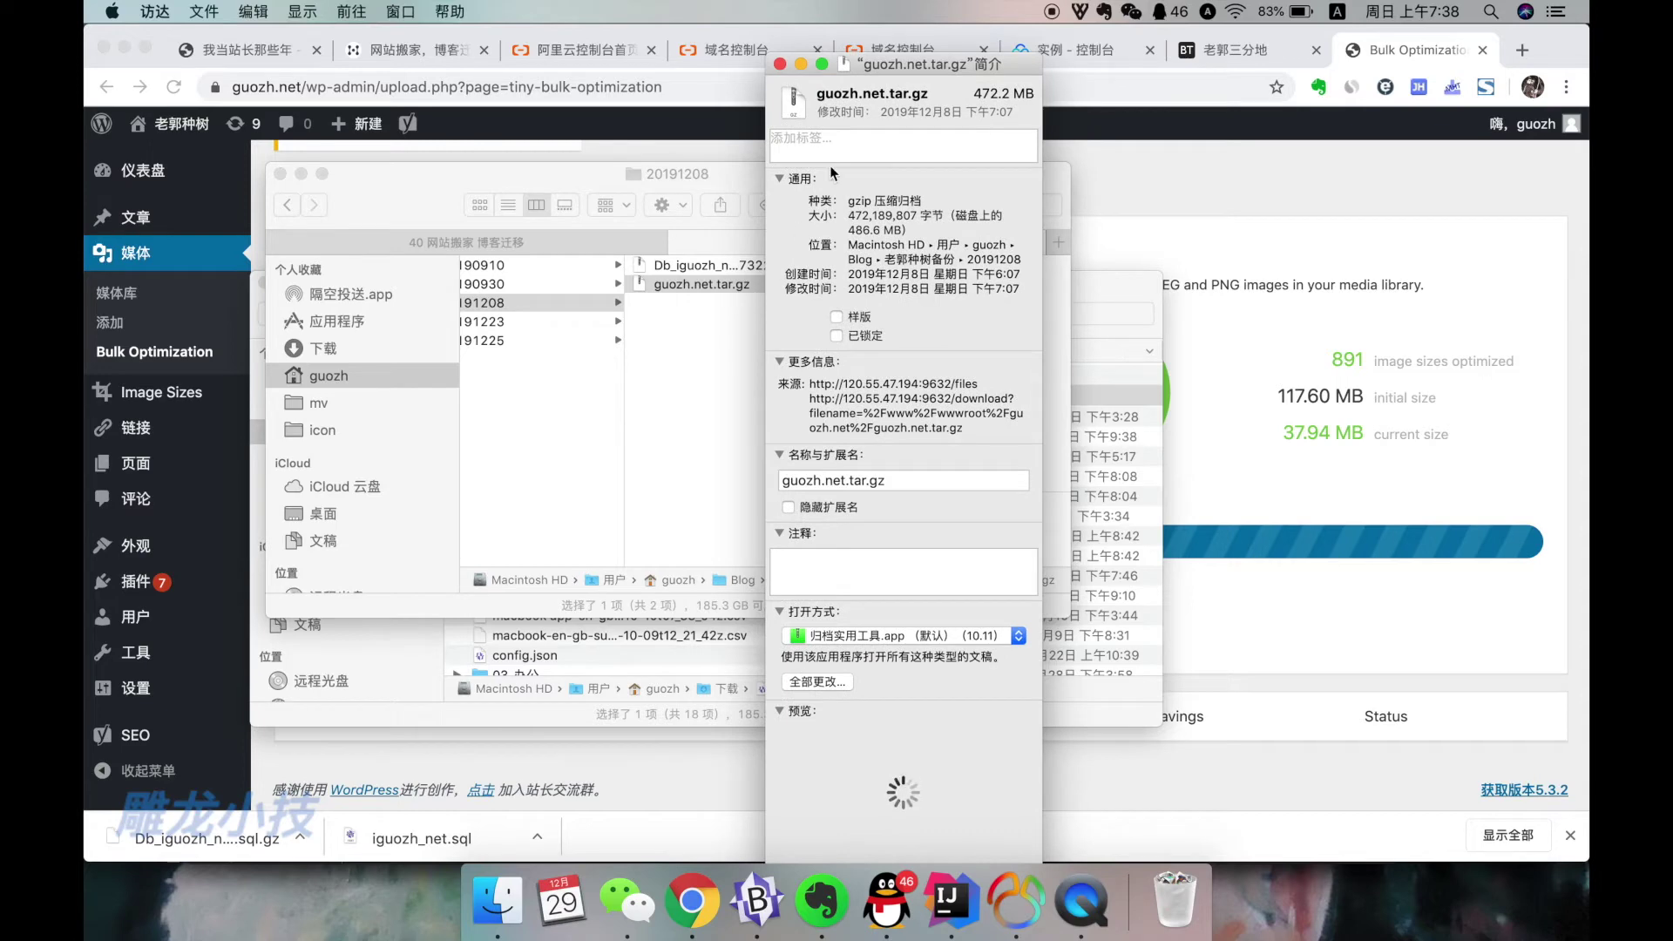
left_click(781, 64)
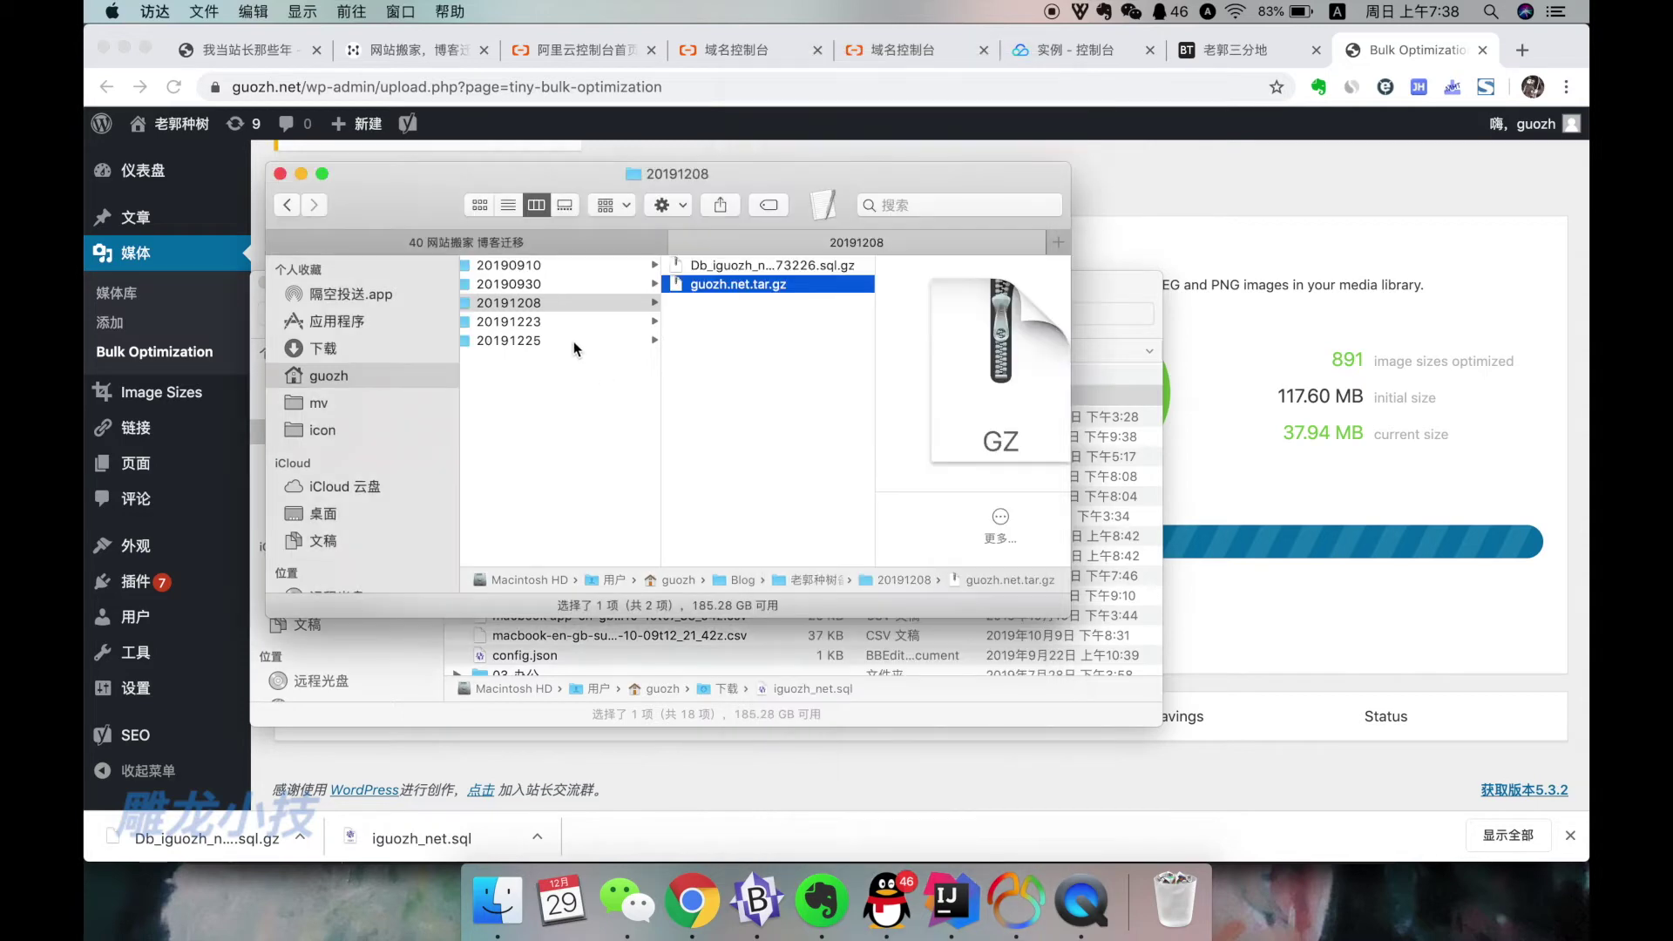
Check the file size of guozh.net.tar.gz in the 20191225 backup folder for comparison.
left_click(577, 342)
left_click(723, 284)
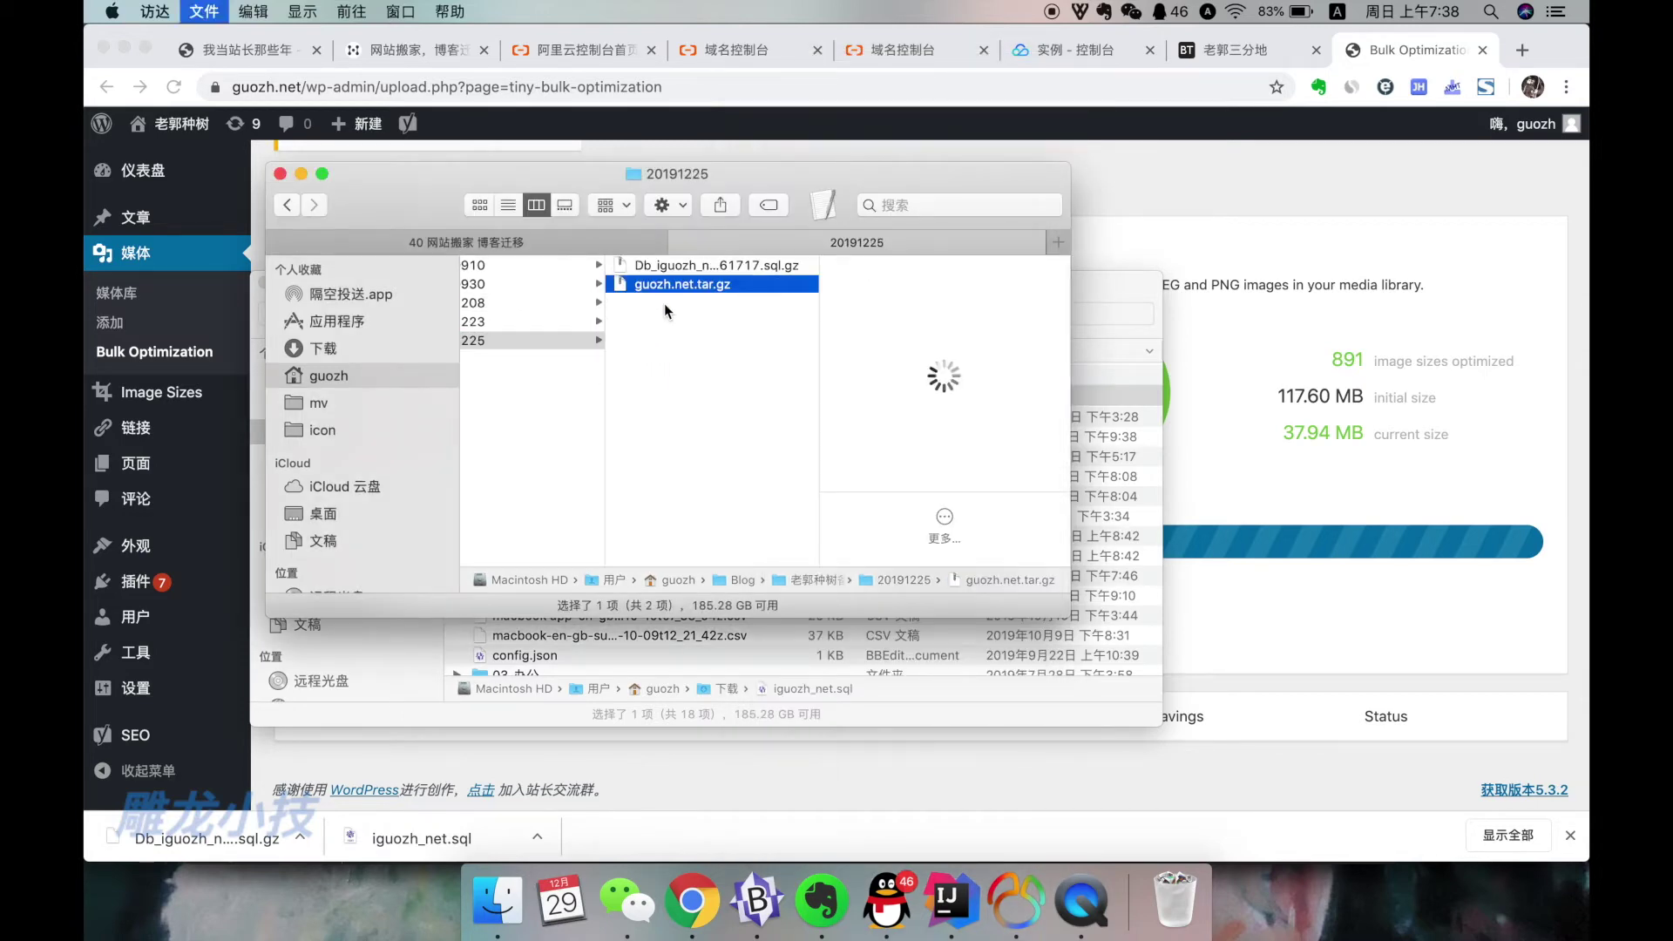
key("super+i")
left_click_drag(344, 46, 729, 115)
left_click_drag(688, 146, 743, 147)
Return to the WordPress plugin list in the browser and highlight the Compress JPEG & PNG images plugin name.
key("super+Tab")
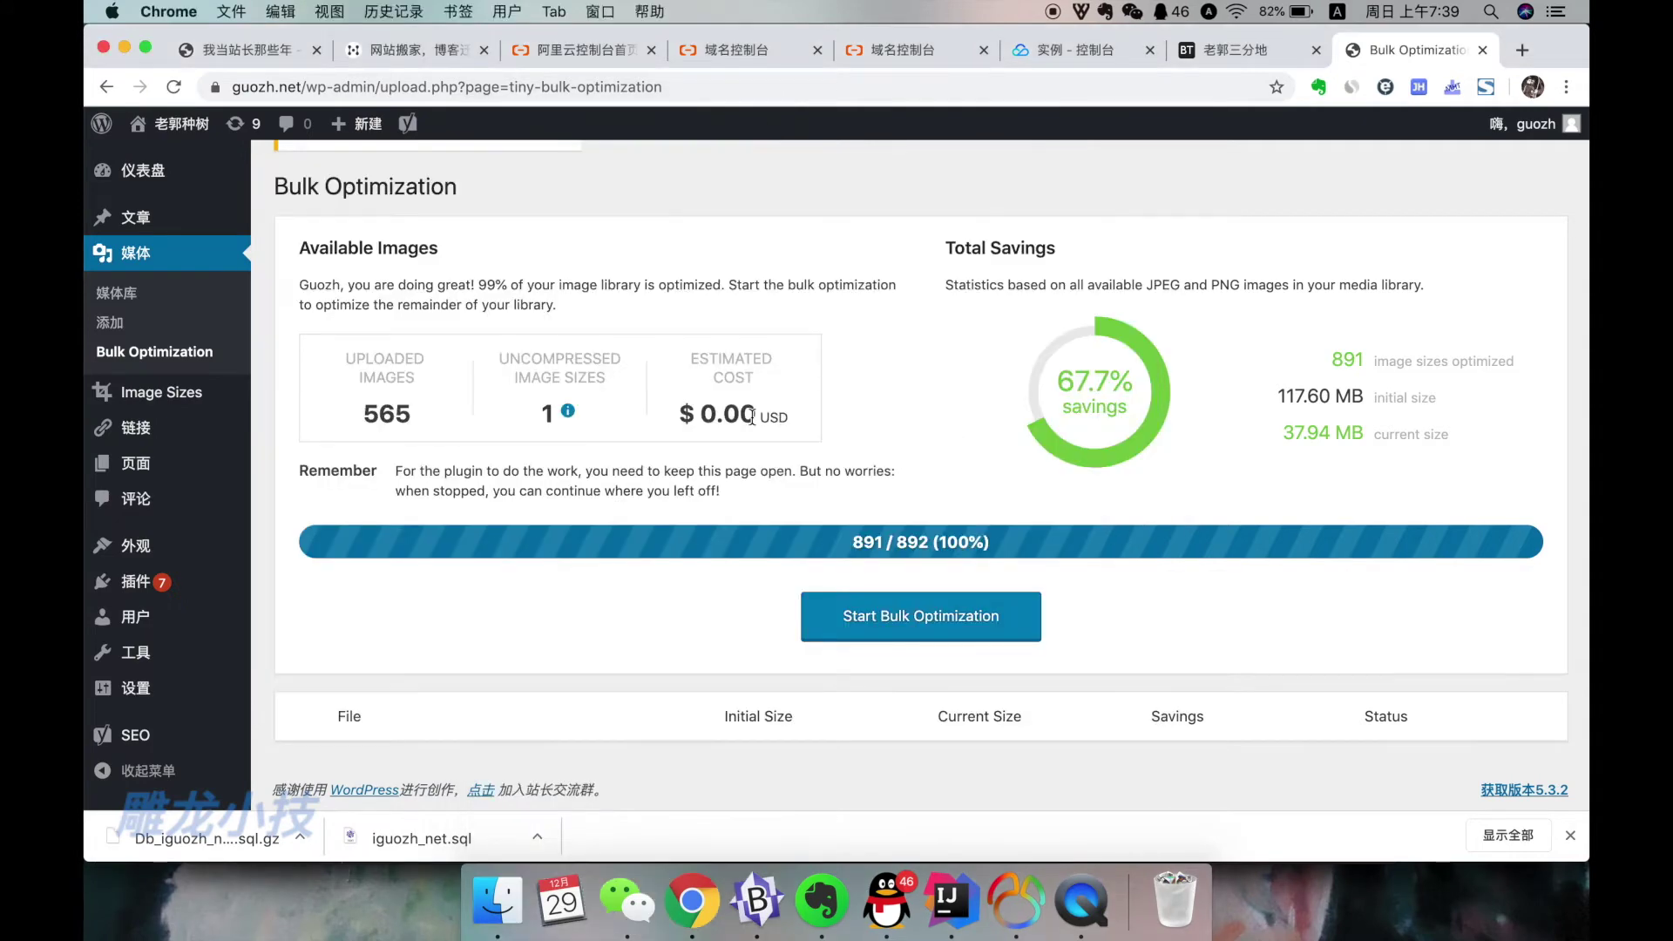
key("super+bracketleft")
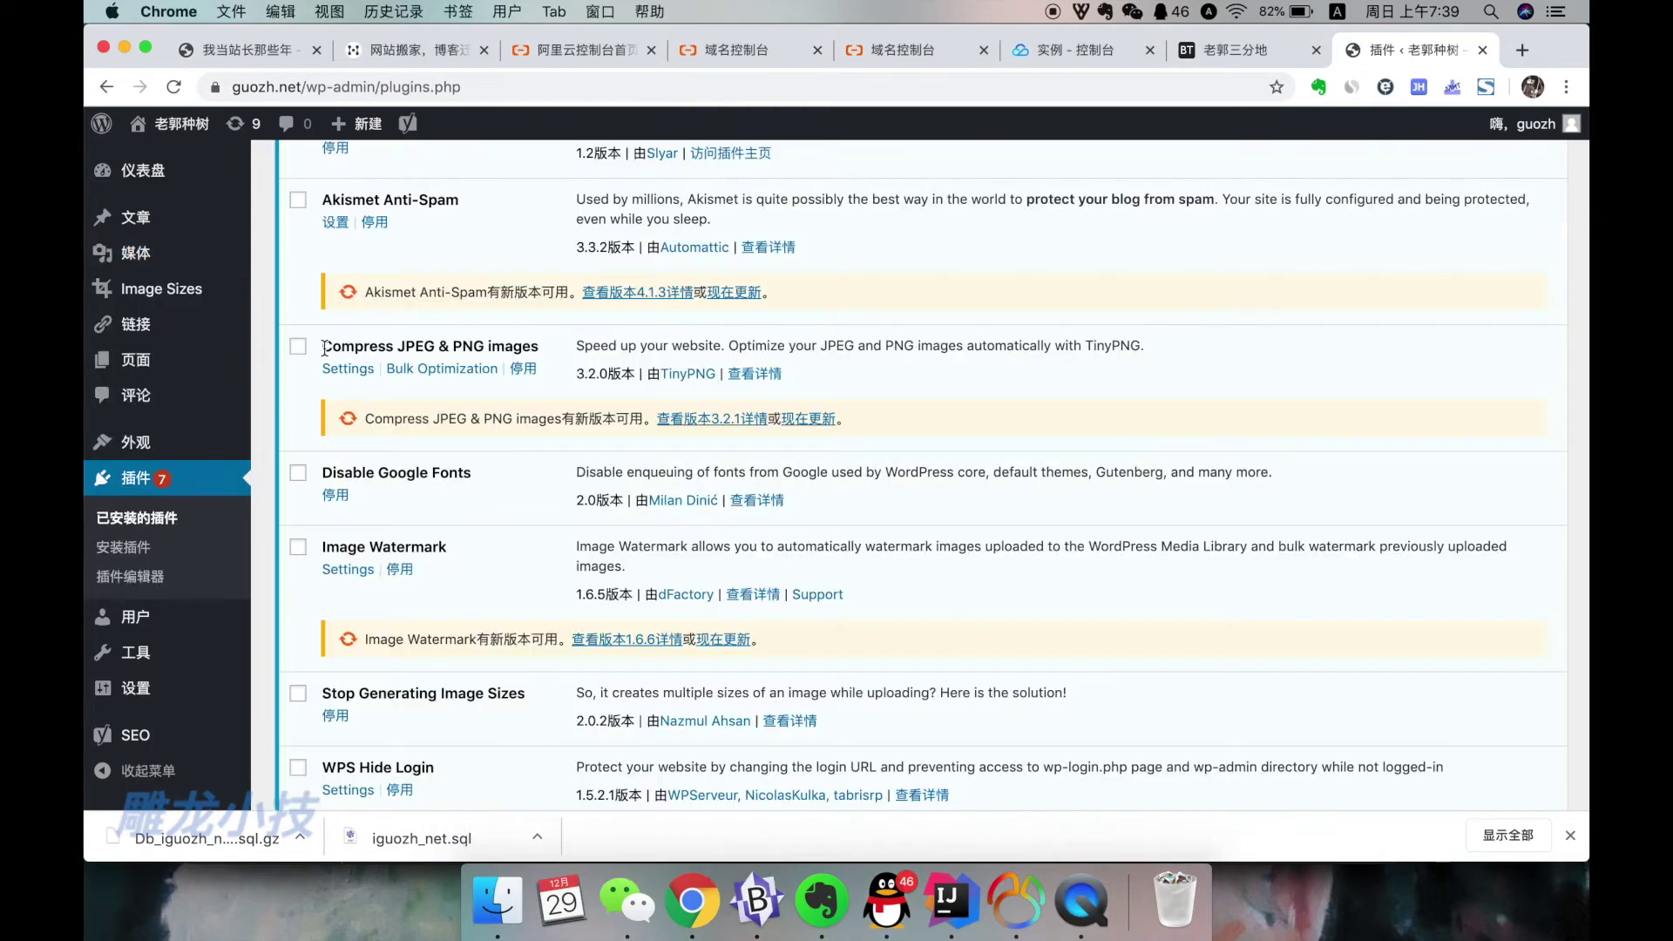
left_click_drag(324, 346, 539, 346)
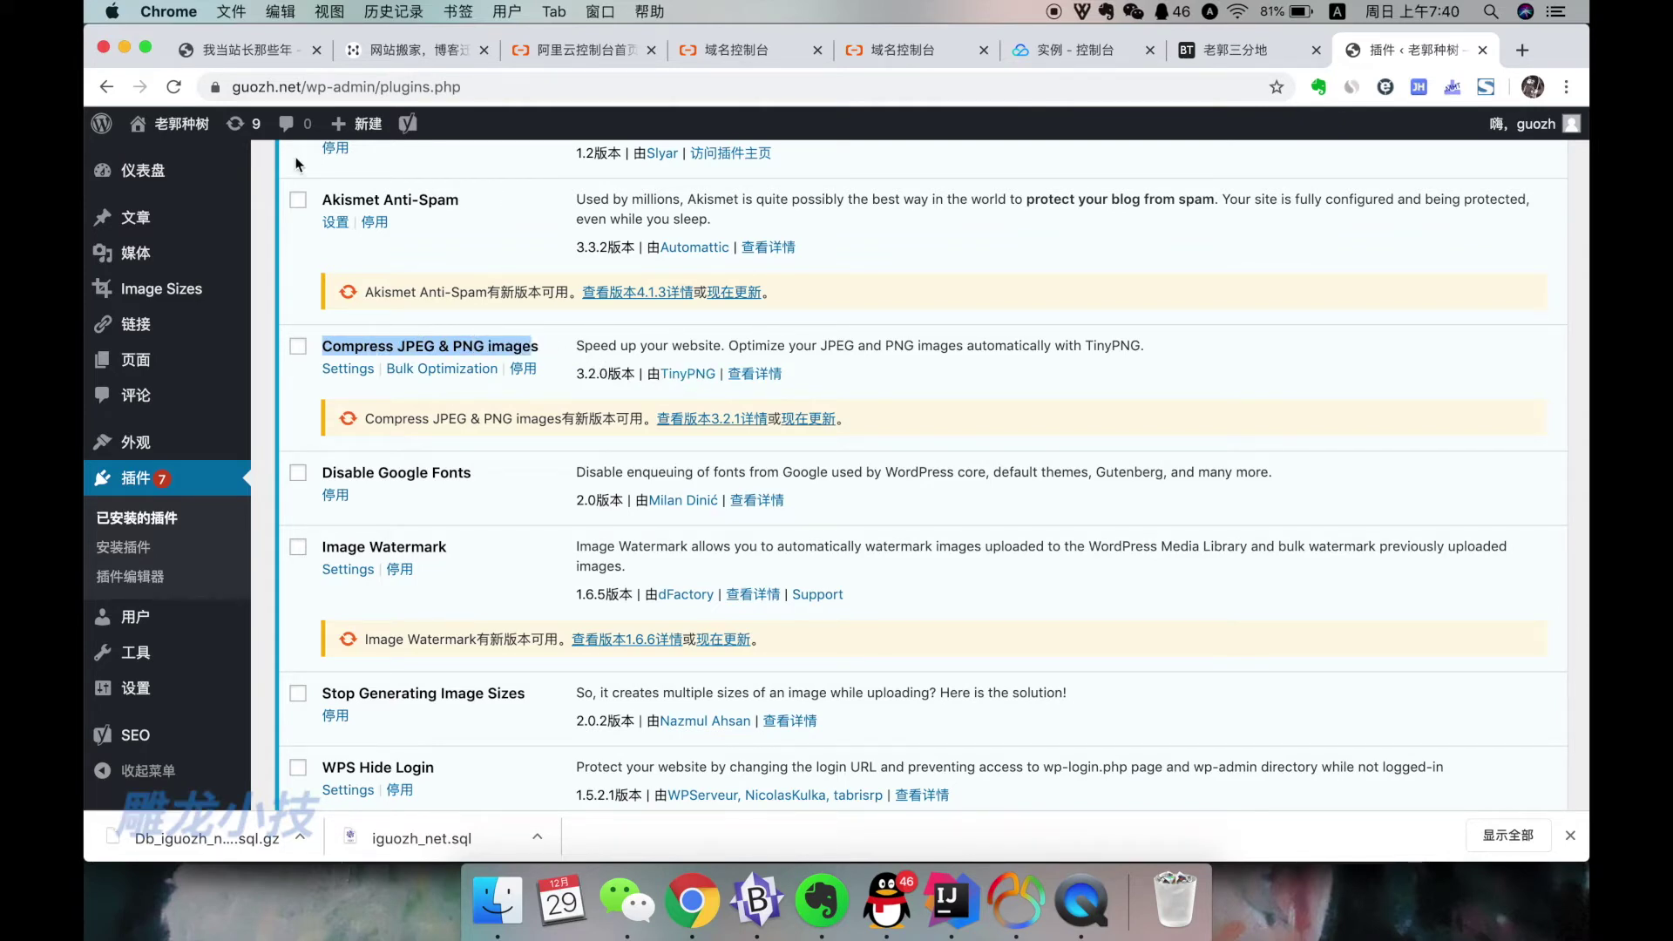
Open the blog article WordPress 优化速度和性能，亲身【实战】 and look through its optimization sections.
left_click(258, 50)
scroll(488, 379, "down", 8)
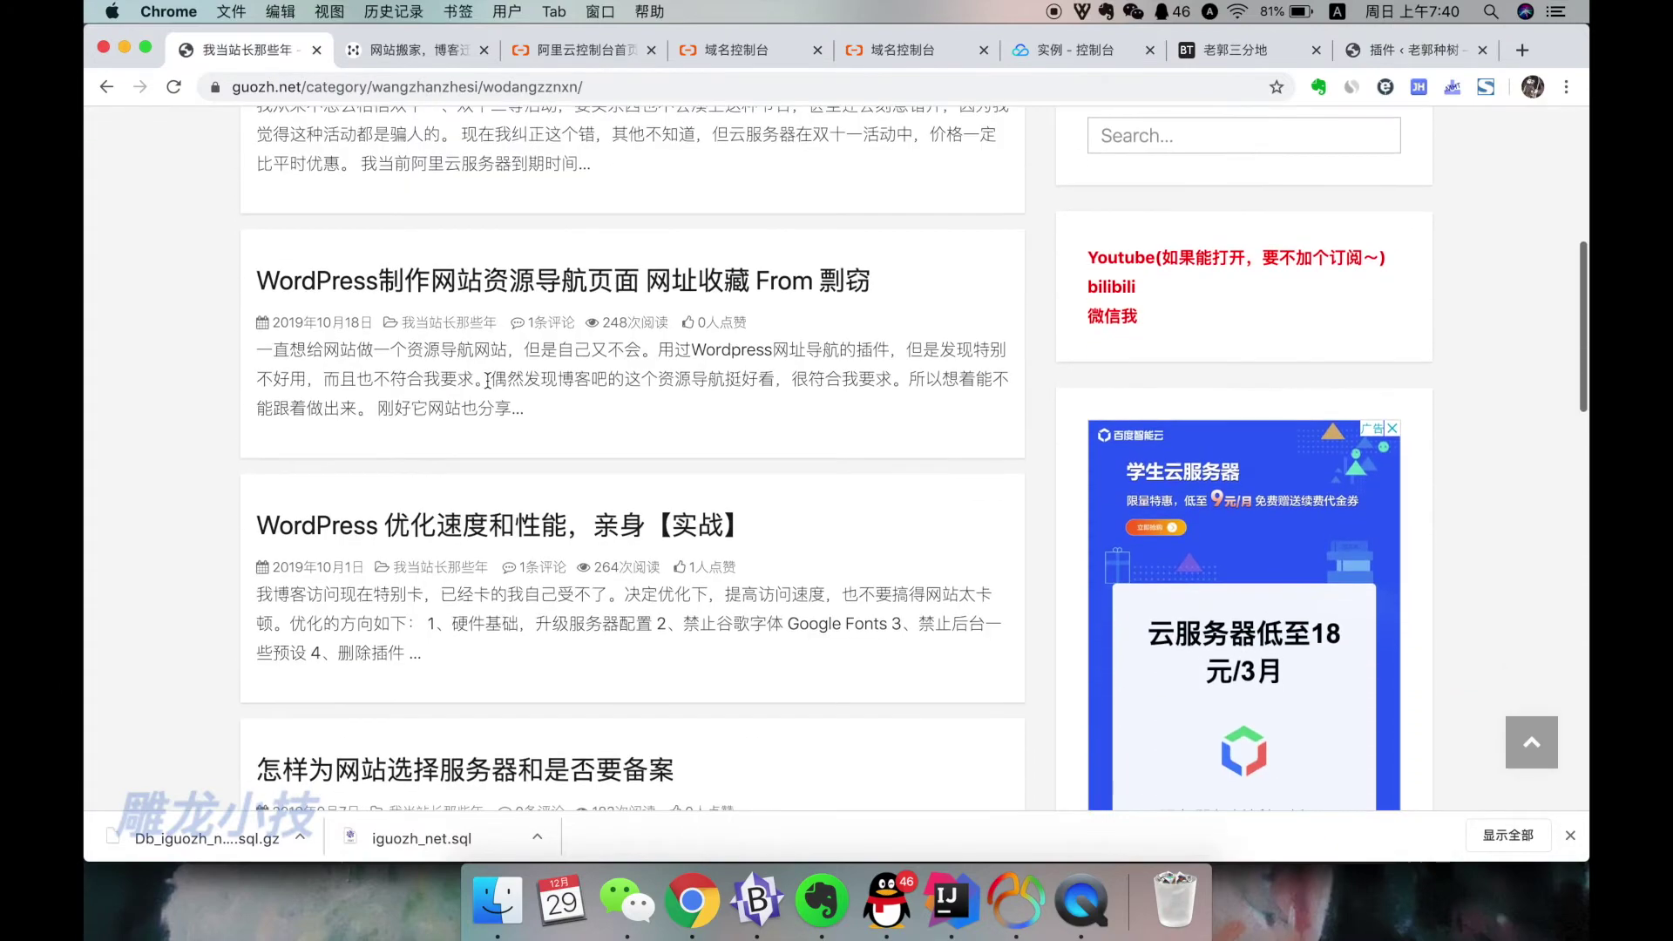
scroll(488, 380, "down", 3)
left_click(489, 381)
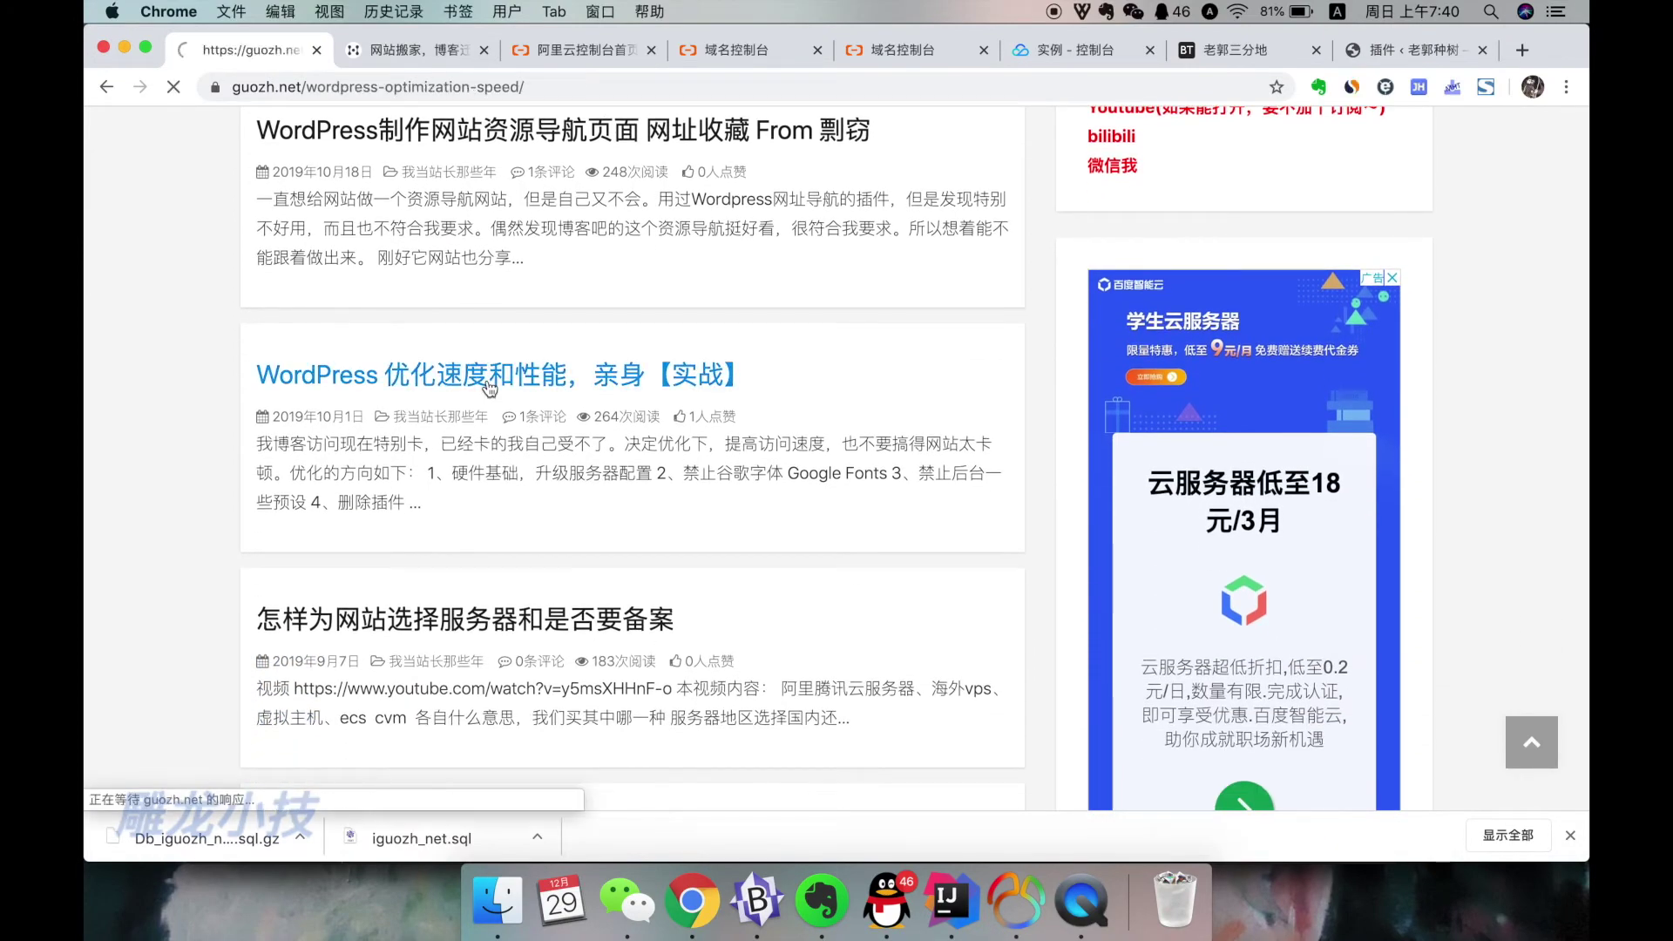
left_click_drag(475, 217, 258, 209)
scroll(629, 286, "up", 10)
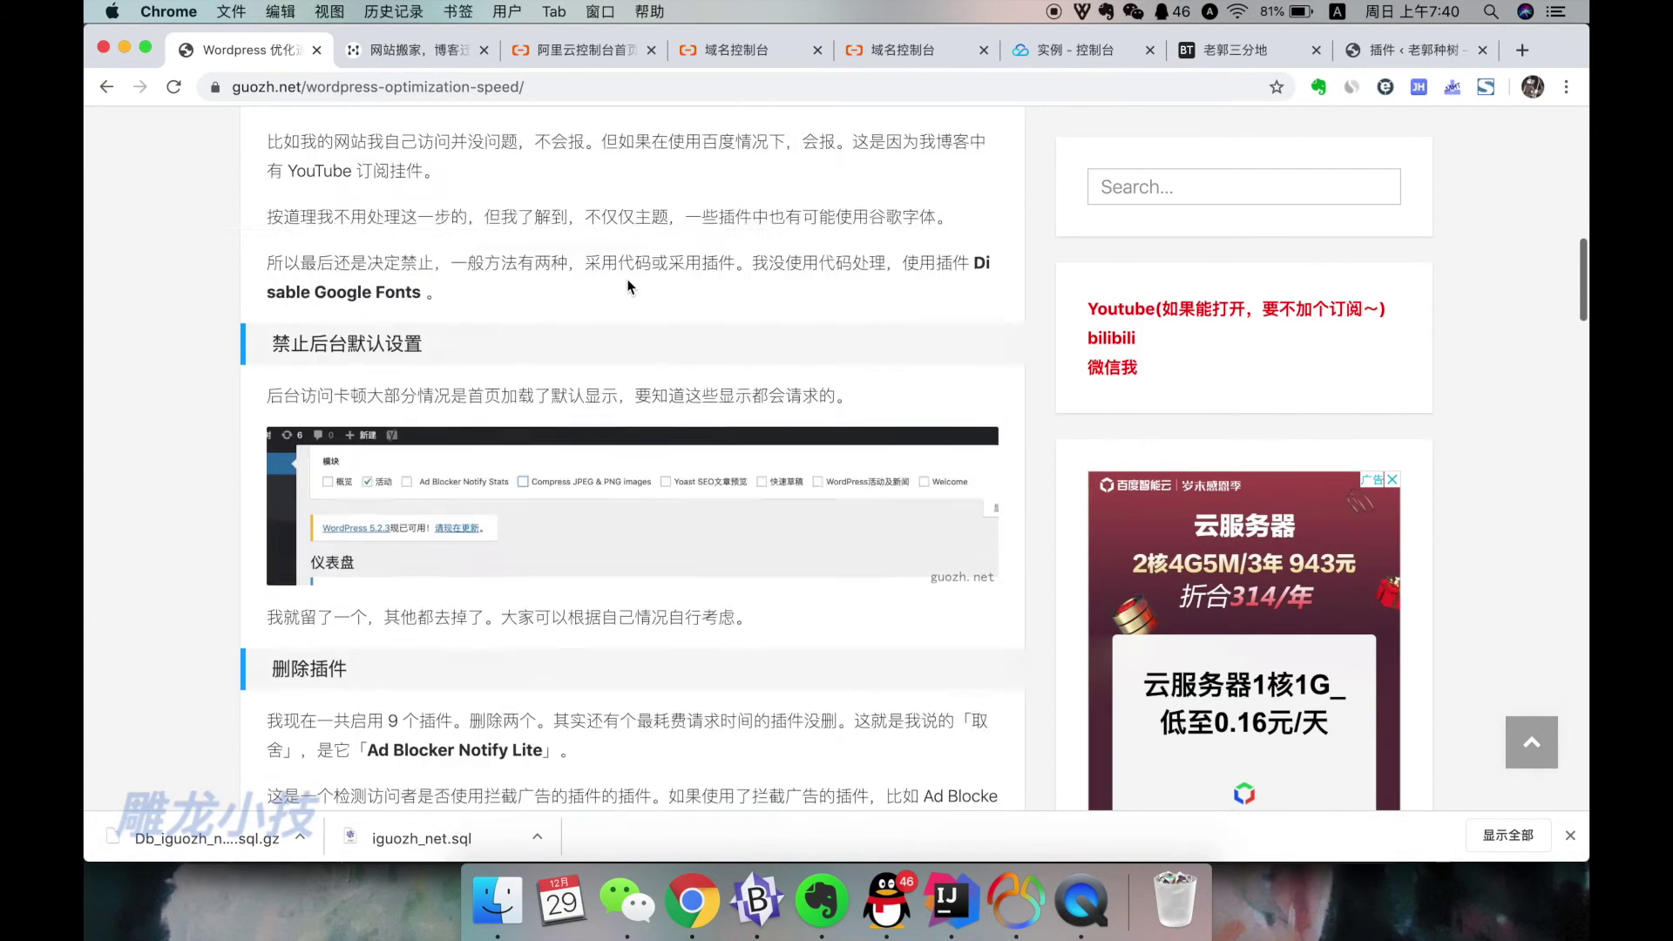
scroll(629, 286, "up", 10)
left_click_drag(338, 295, 772, 281)
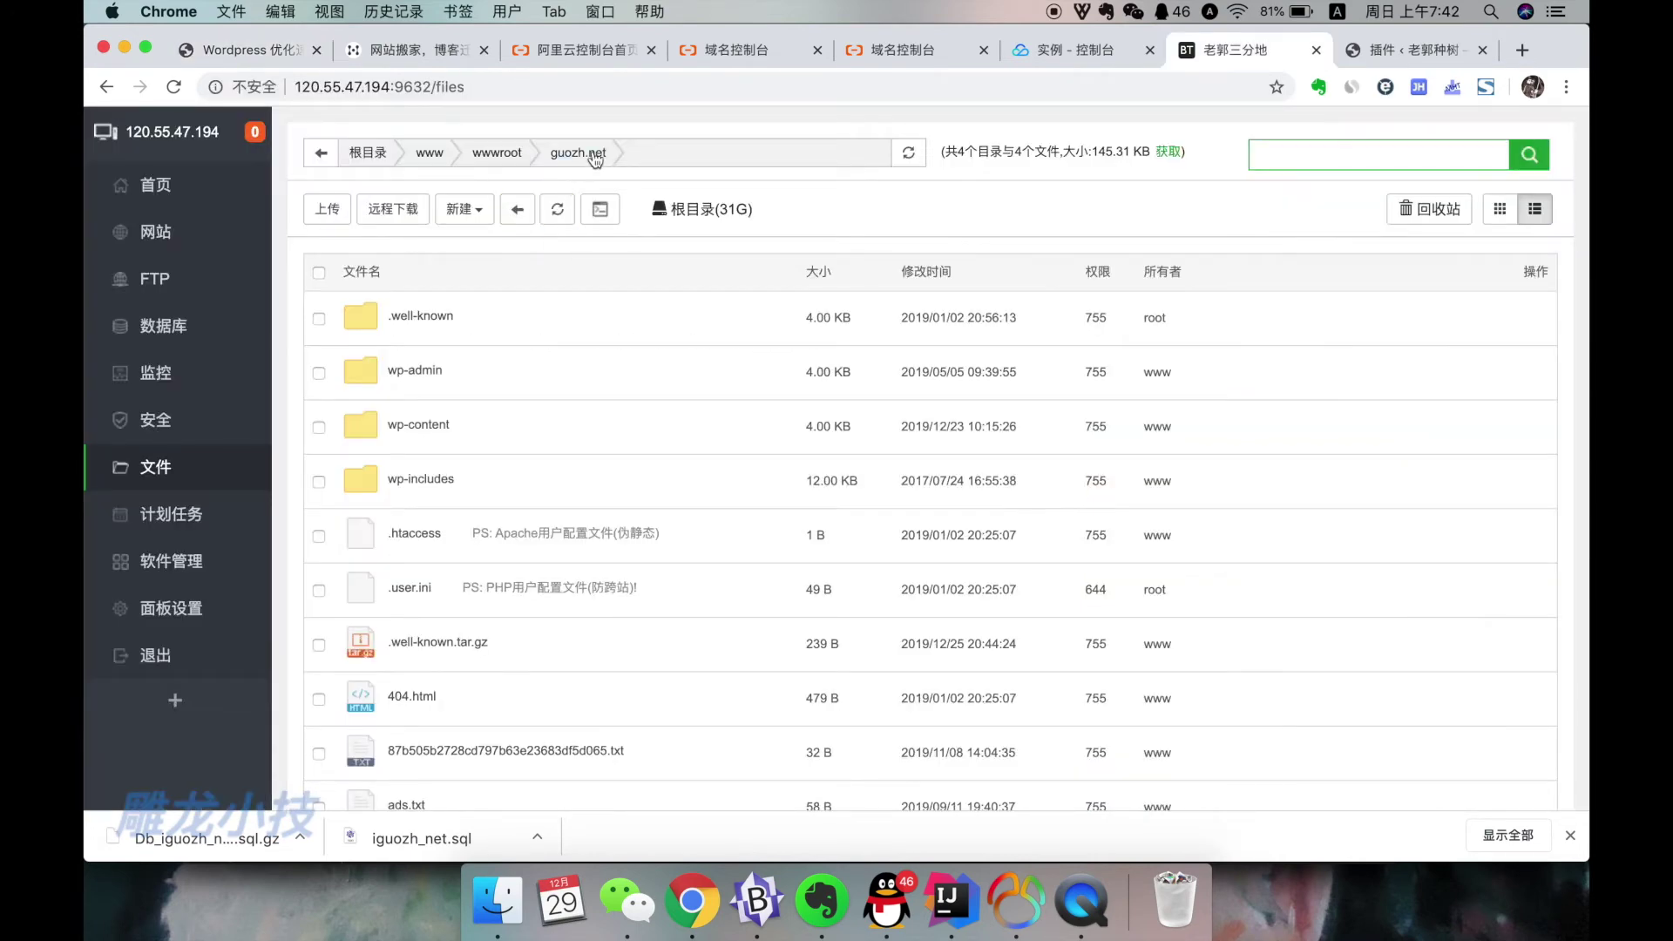
Compress all files and folders in the guozh.net site directory into /www/wwwroot/guozh.net/guozh.net.tar.gz.
left_click(321, 271)
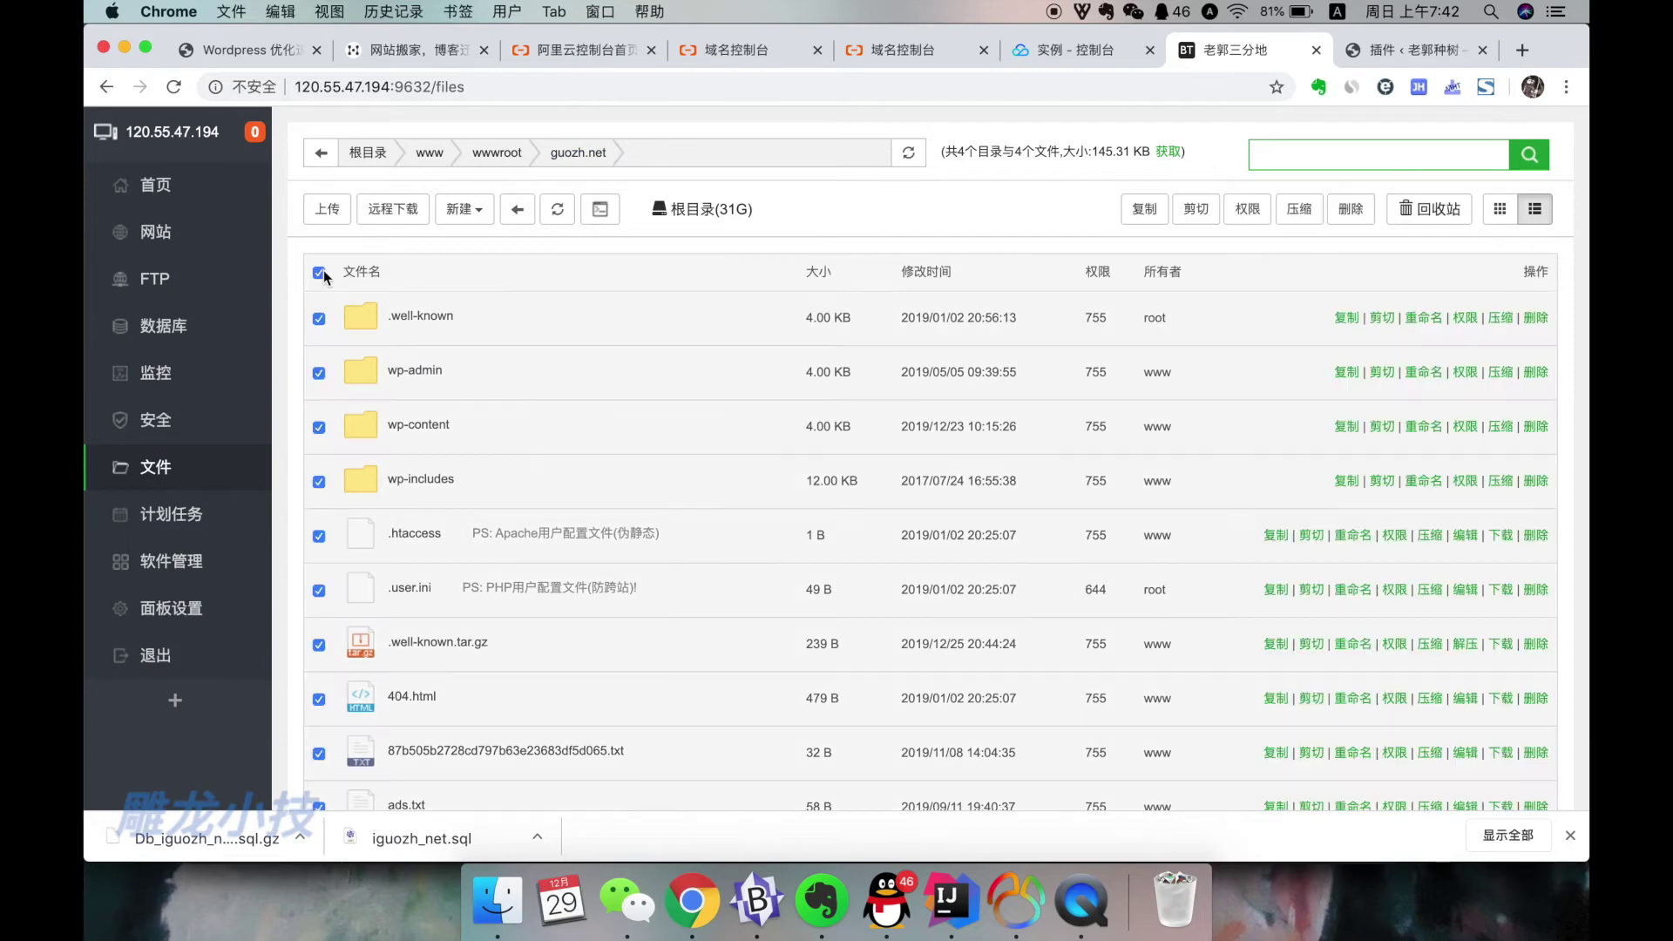
left_click(1312, 214)
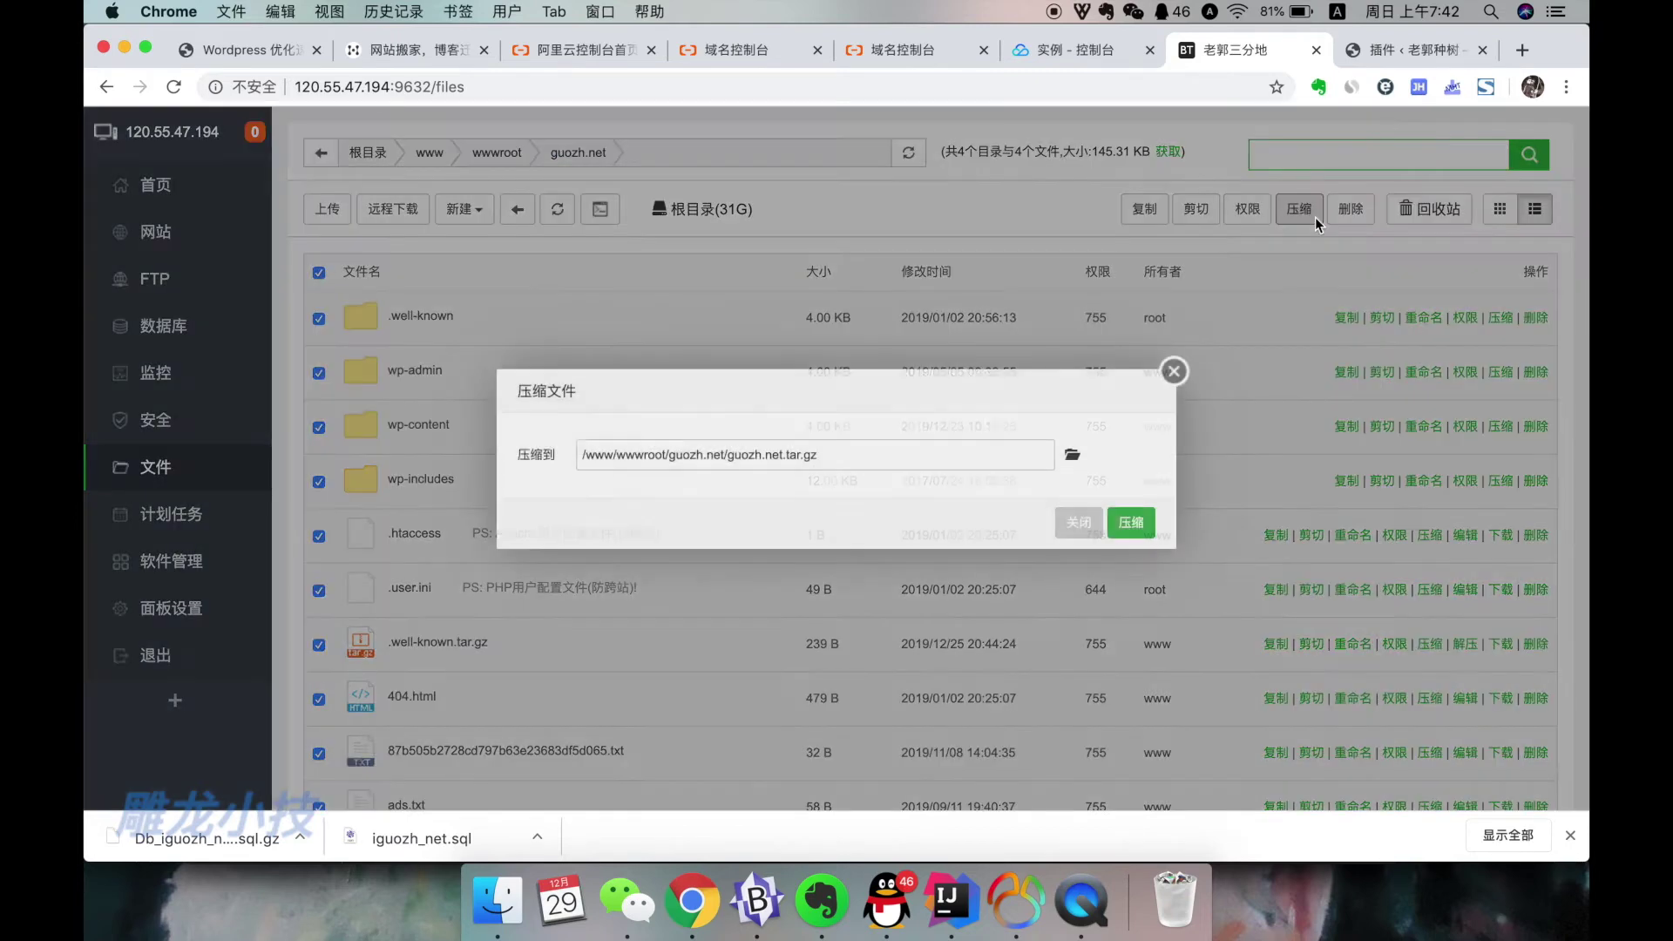
left_click(1135, 521)
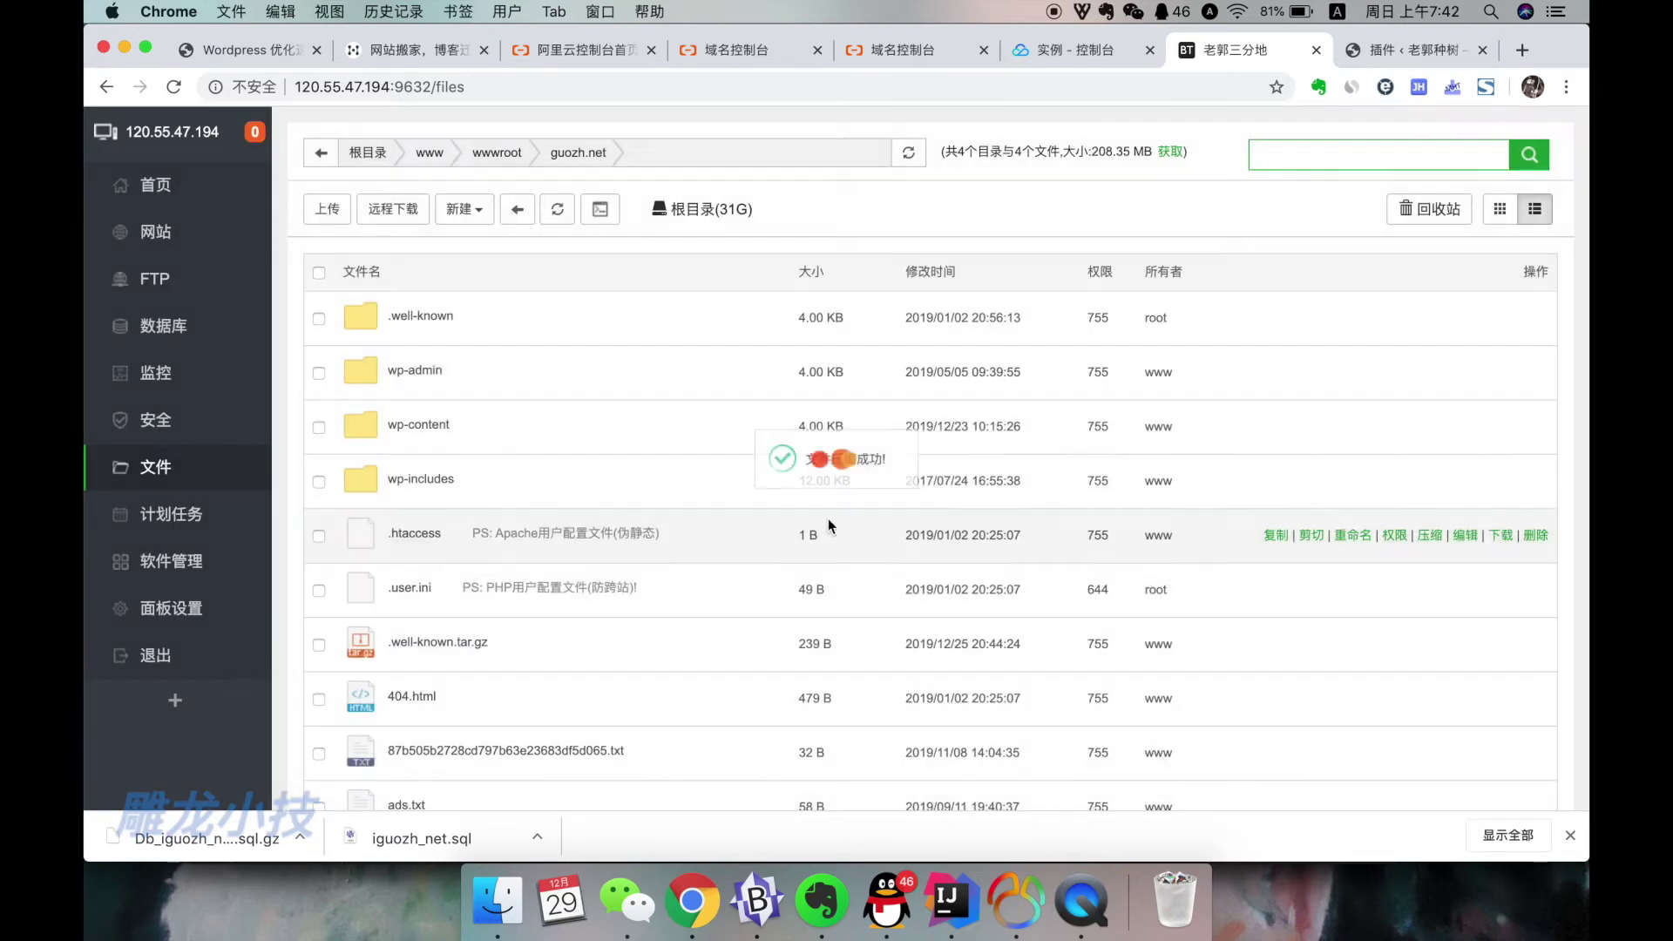
Download the guozh.net.tar.gz archive from the site directory to the local computer.
scroll(611, 599, "down", 10)
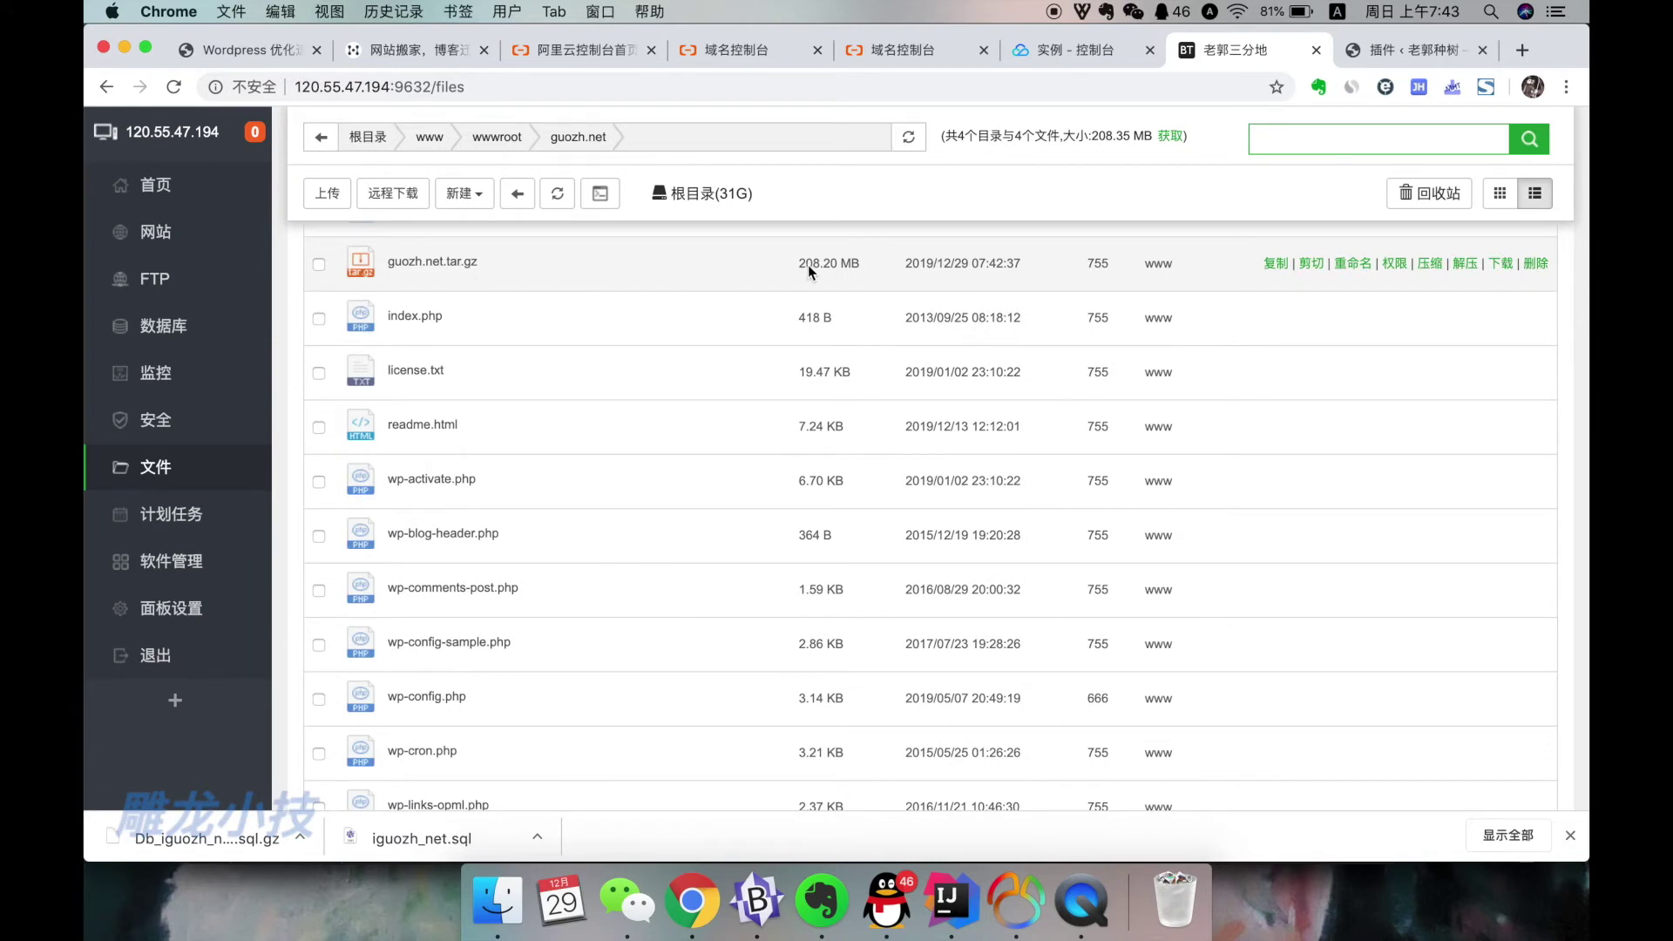
left_click(319, 264)
left_click(1500, 263)
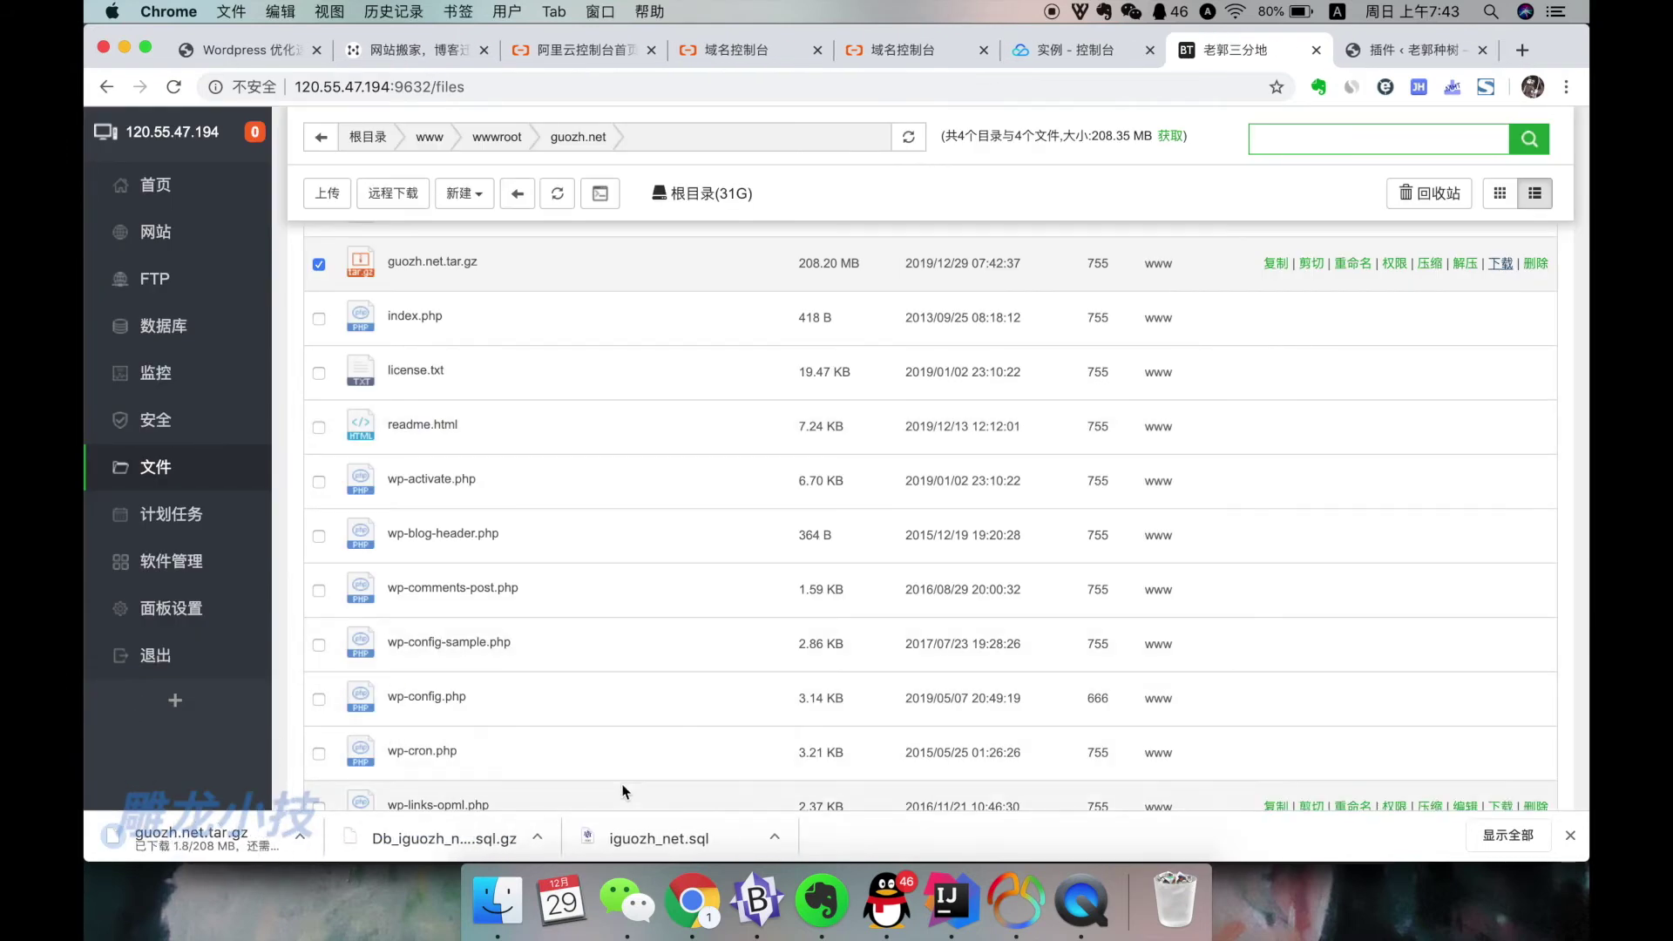
Look through the guozh.net blog home page and select both backup files in the 20191225 folder in Finder.
left_click(299, 50)
scroll(530, 253, "up", 10)
scroll(530, 253, "up", 15)
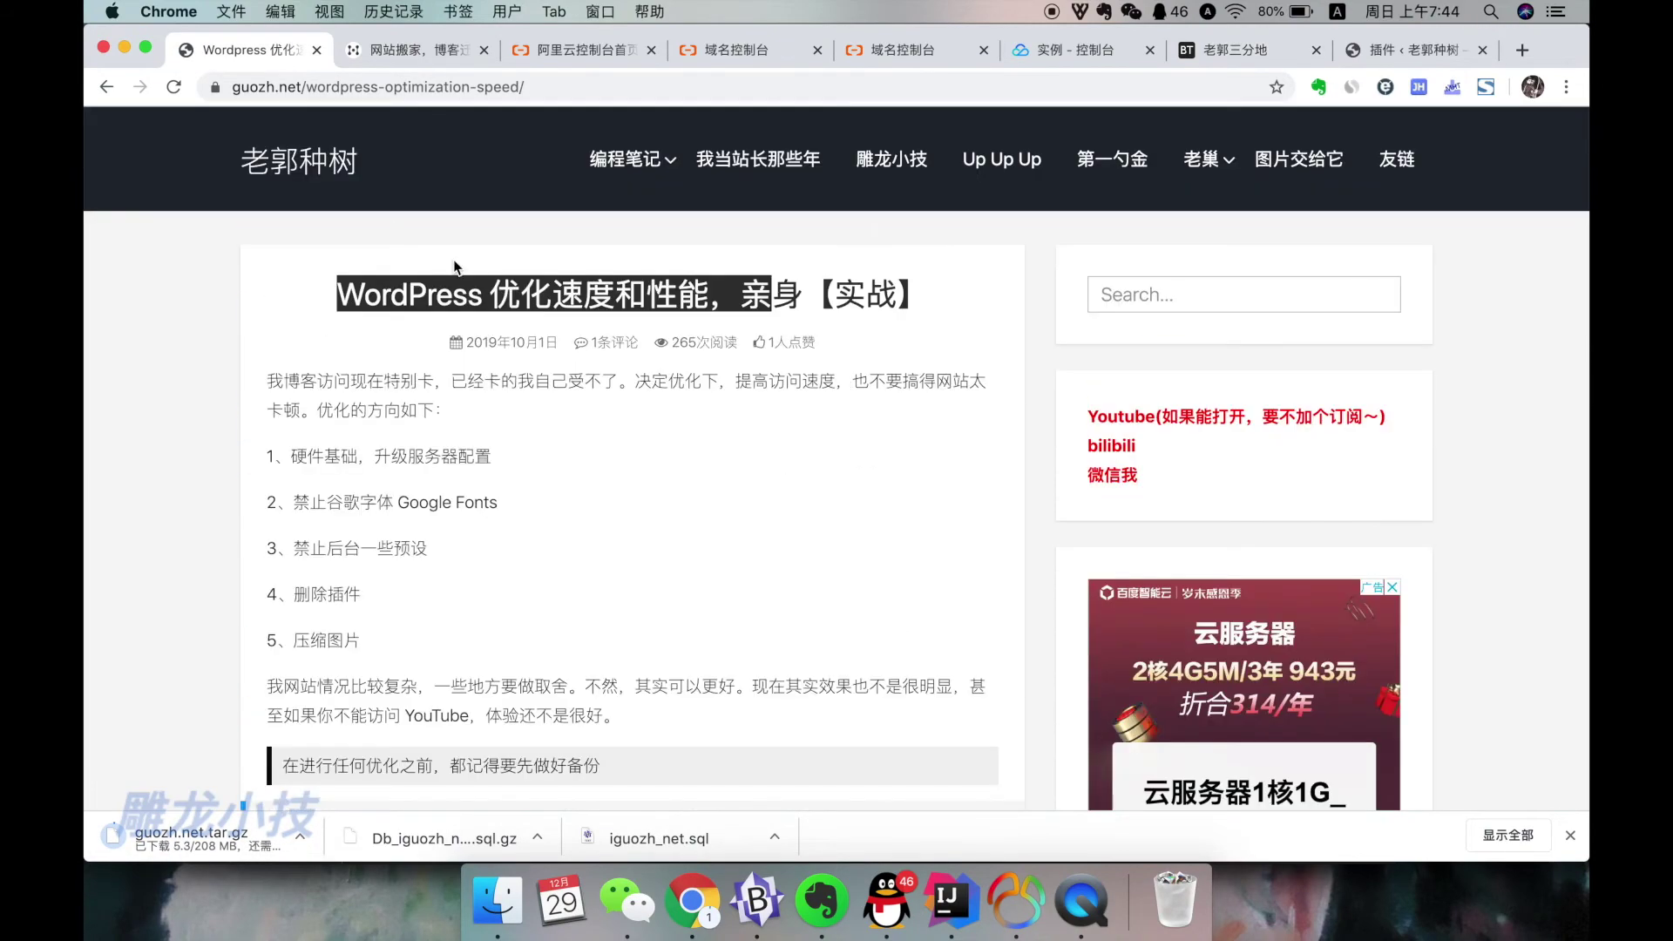
key("cmd+r")
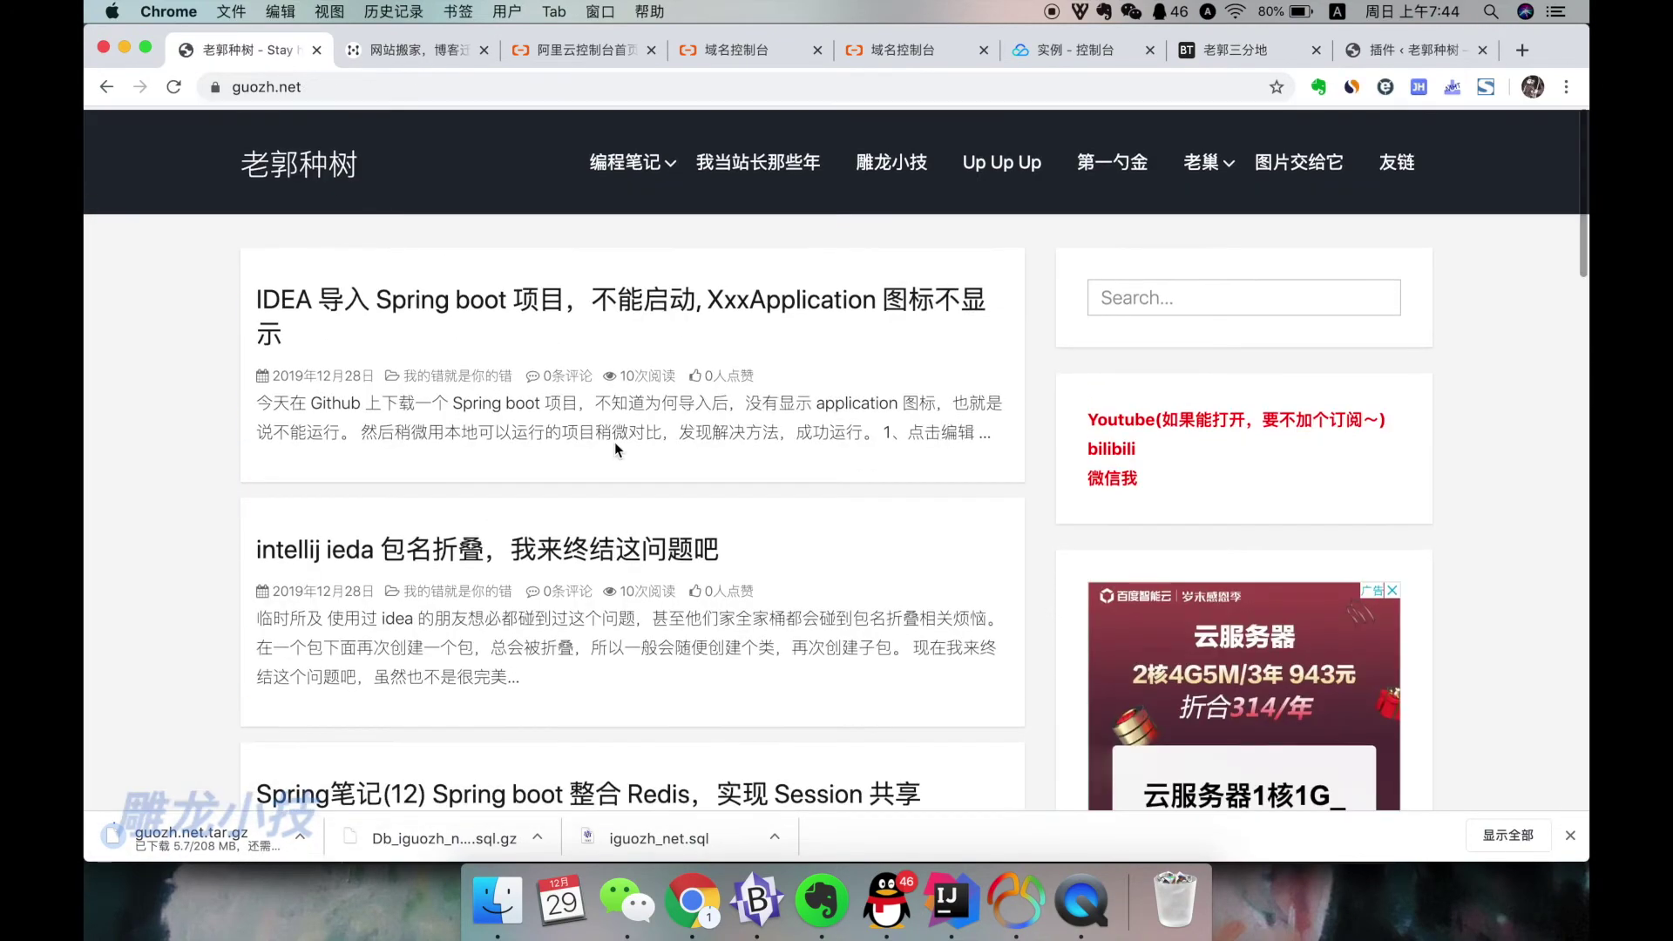
scroll(614, 441, "down", 6)
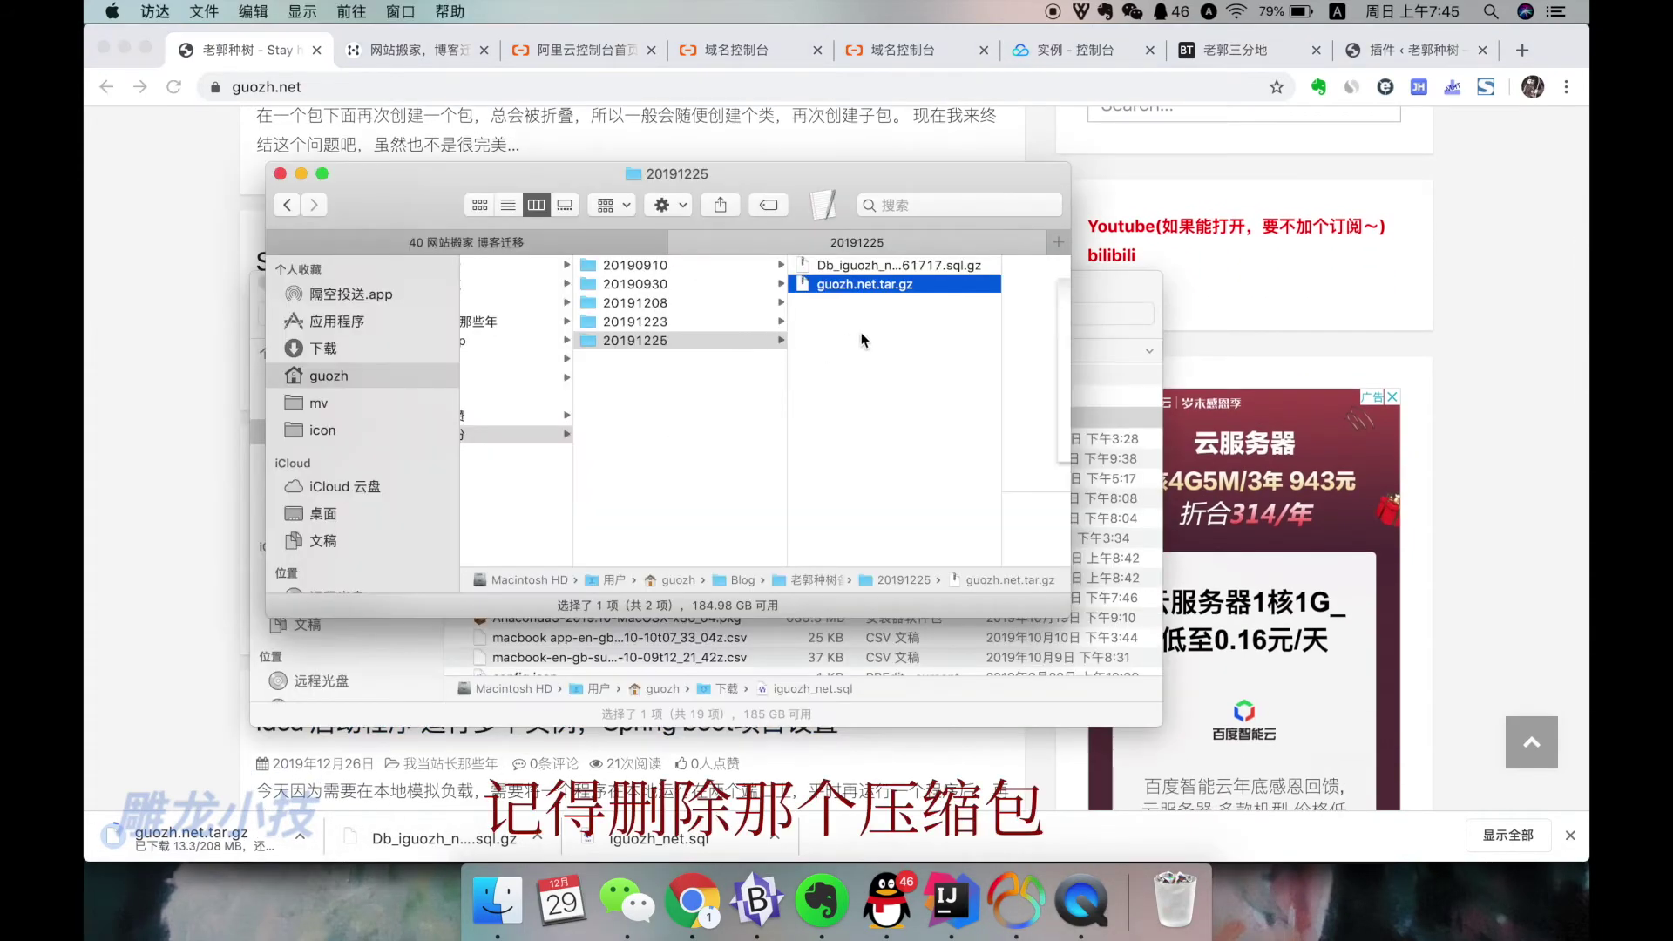
left_click(861, 266, "shift")
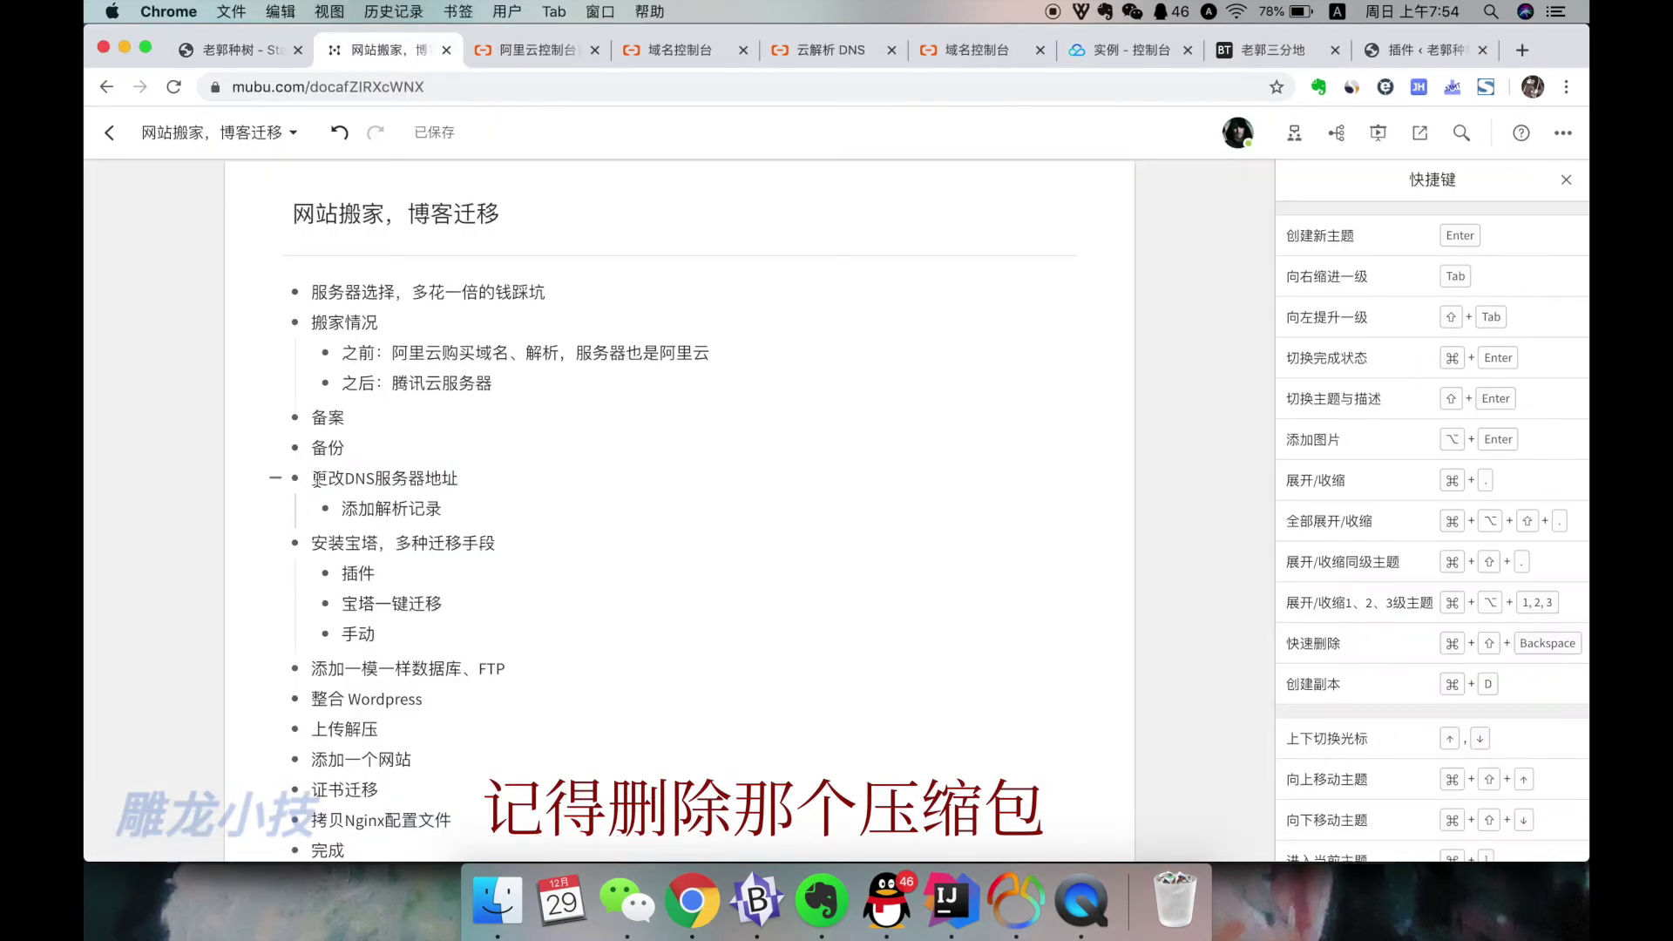
Highlight the 更改DNS服务器地址 item in the 网站搬家，博客迁移 outline.
double_click(326, 478)
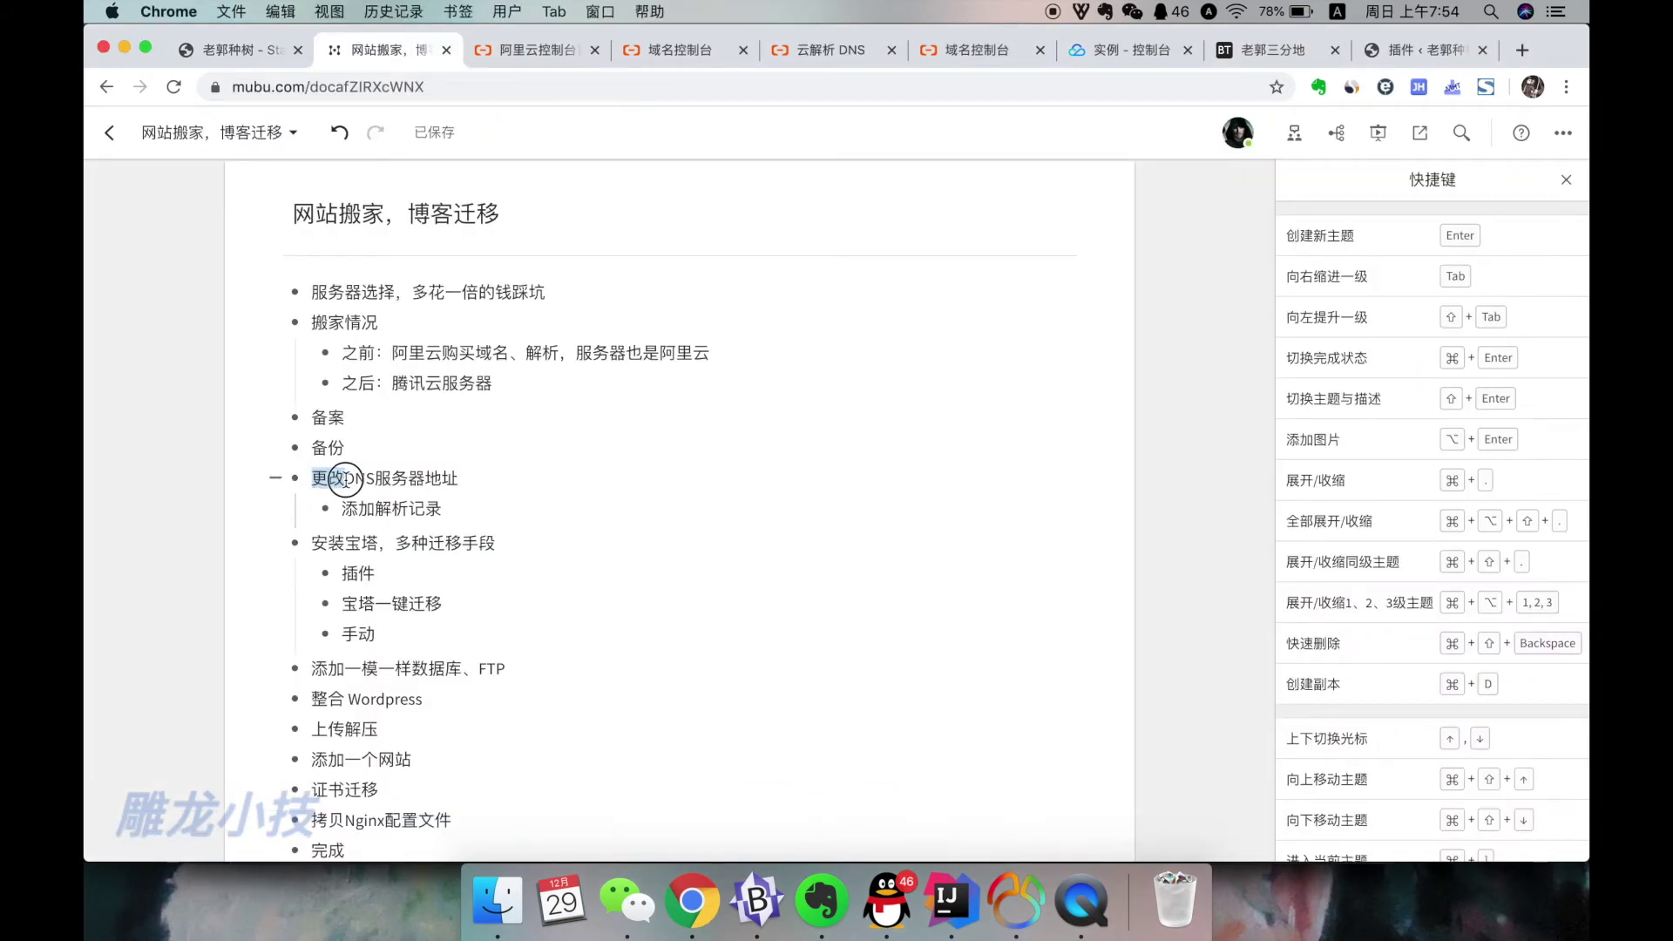
left_click_drag(338, 478, 422, 477)
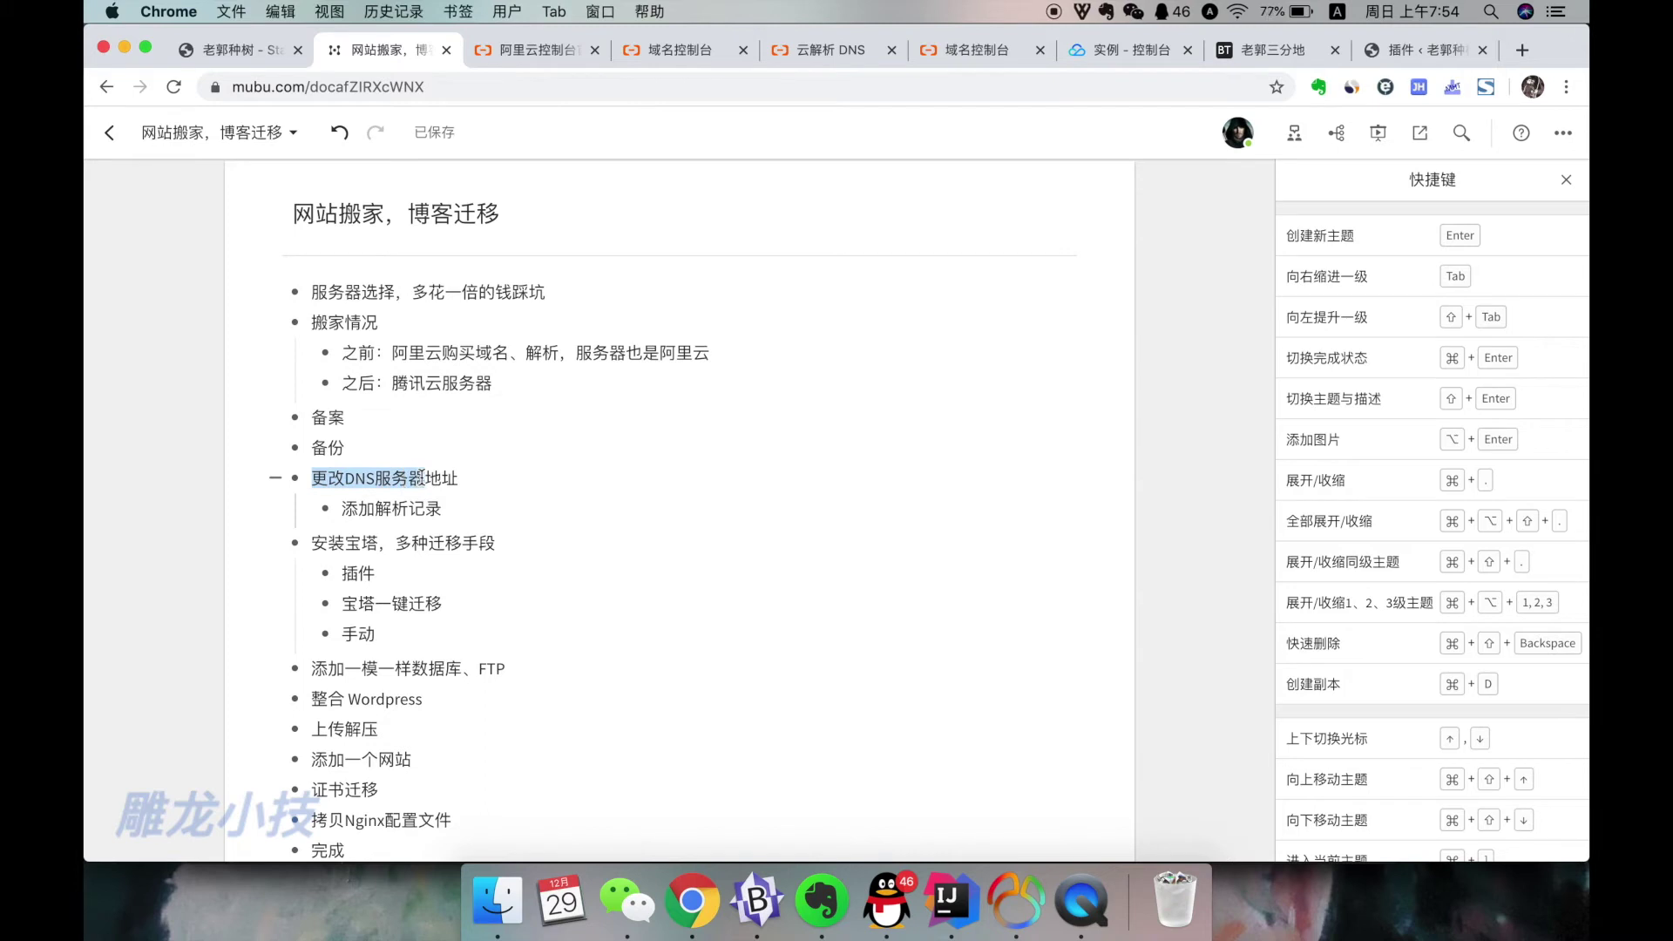
left_click(316, 472)
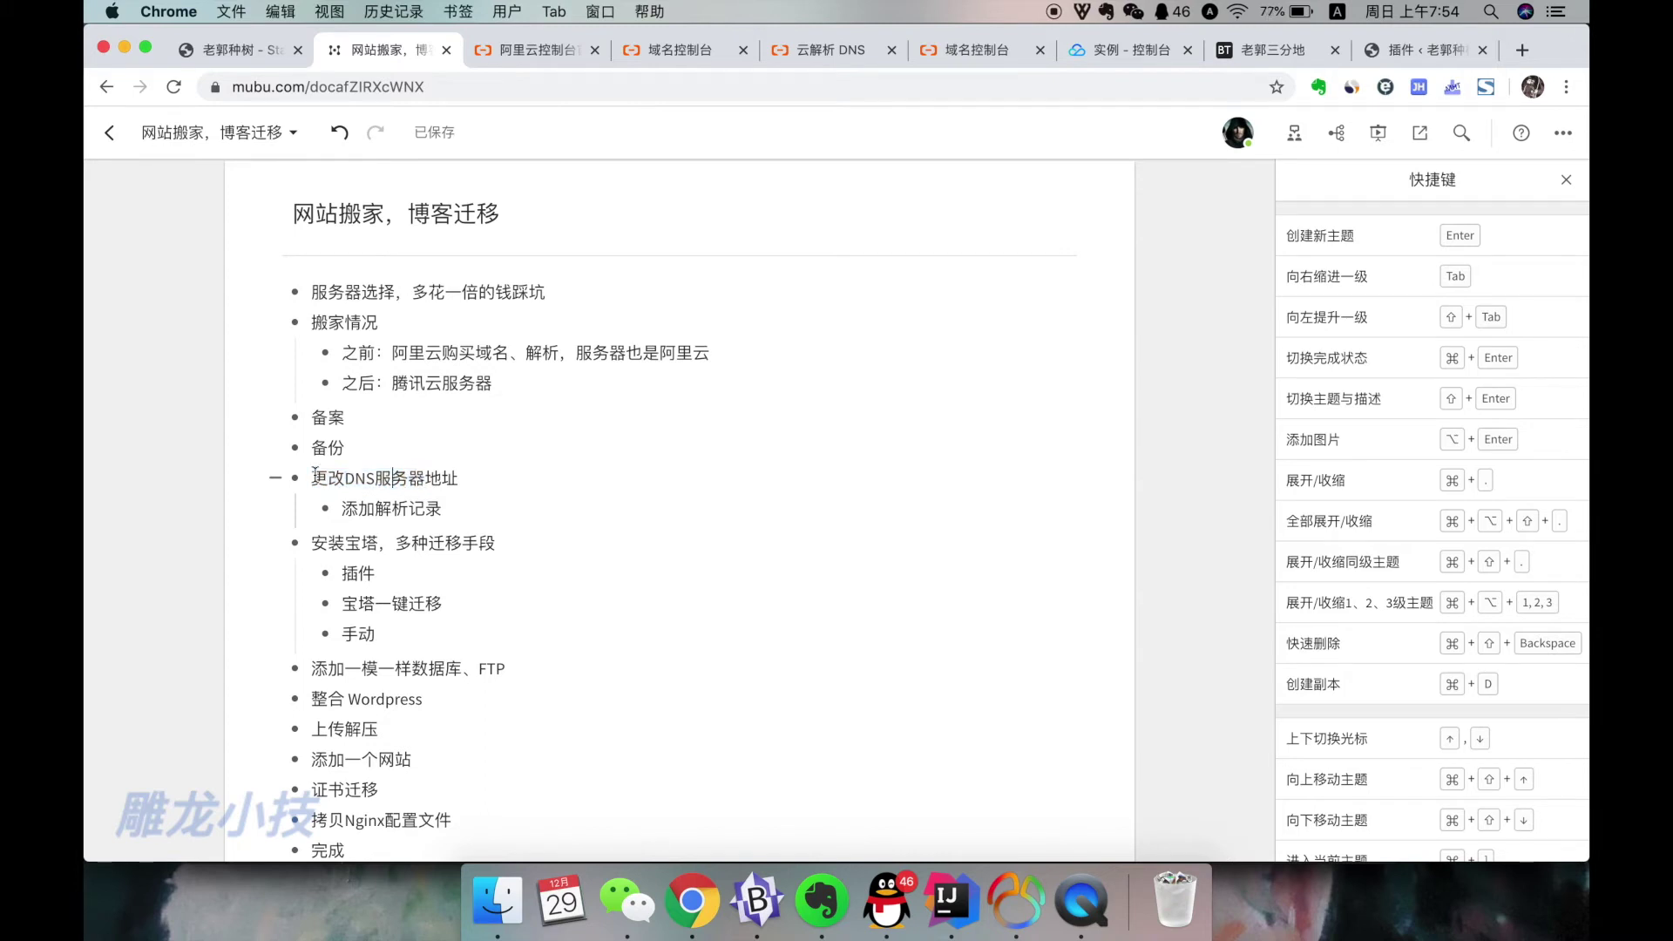
left_click_drag(316, 476, 425, 478)
Add the sub-items 注册 and 解析 under 更改DNS服务器地址, above 添加解析记录.
left_click(426, 479)
key("Return")
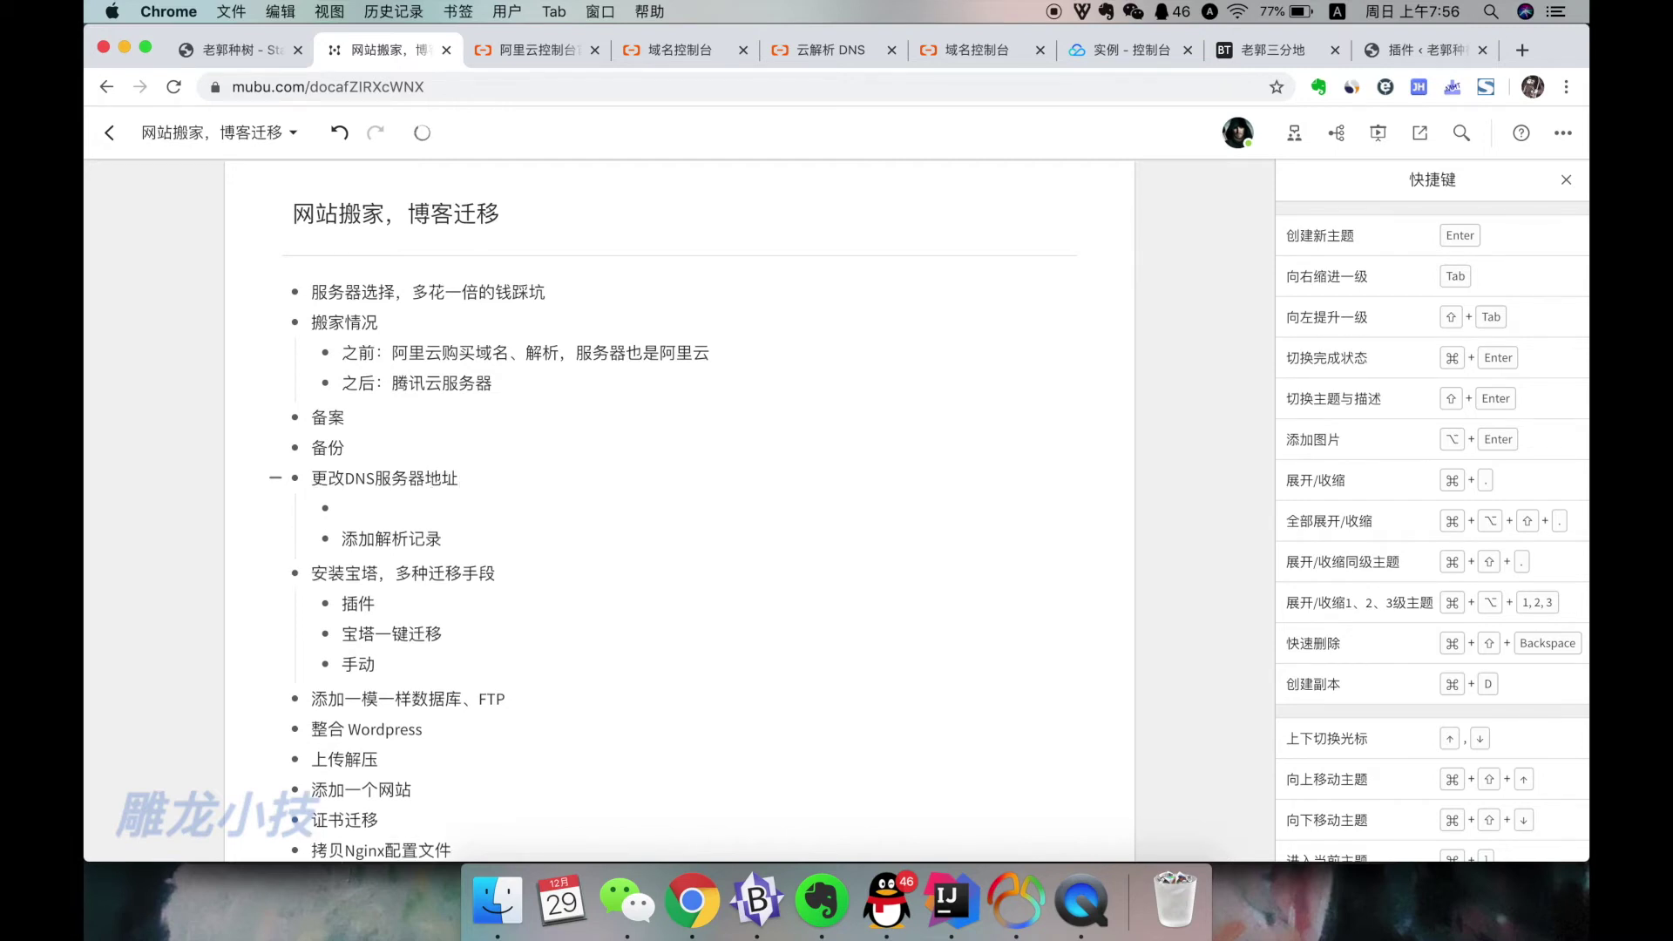
key("ctrl+space")
type("注册")
key("Return")
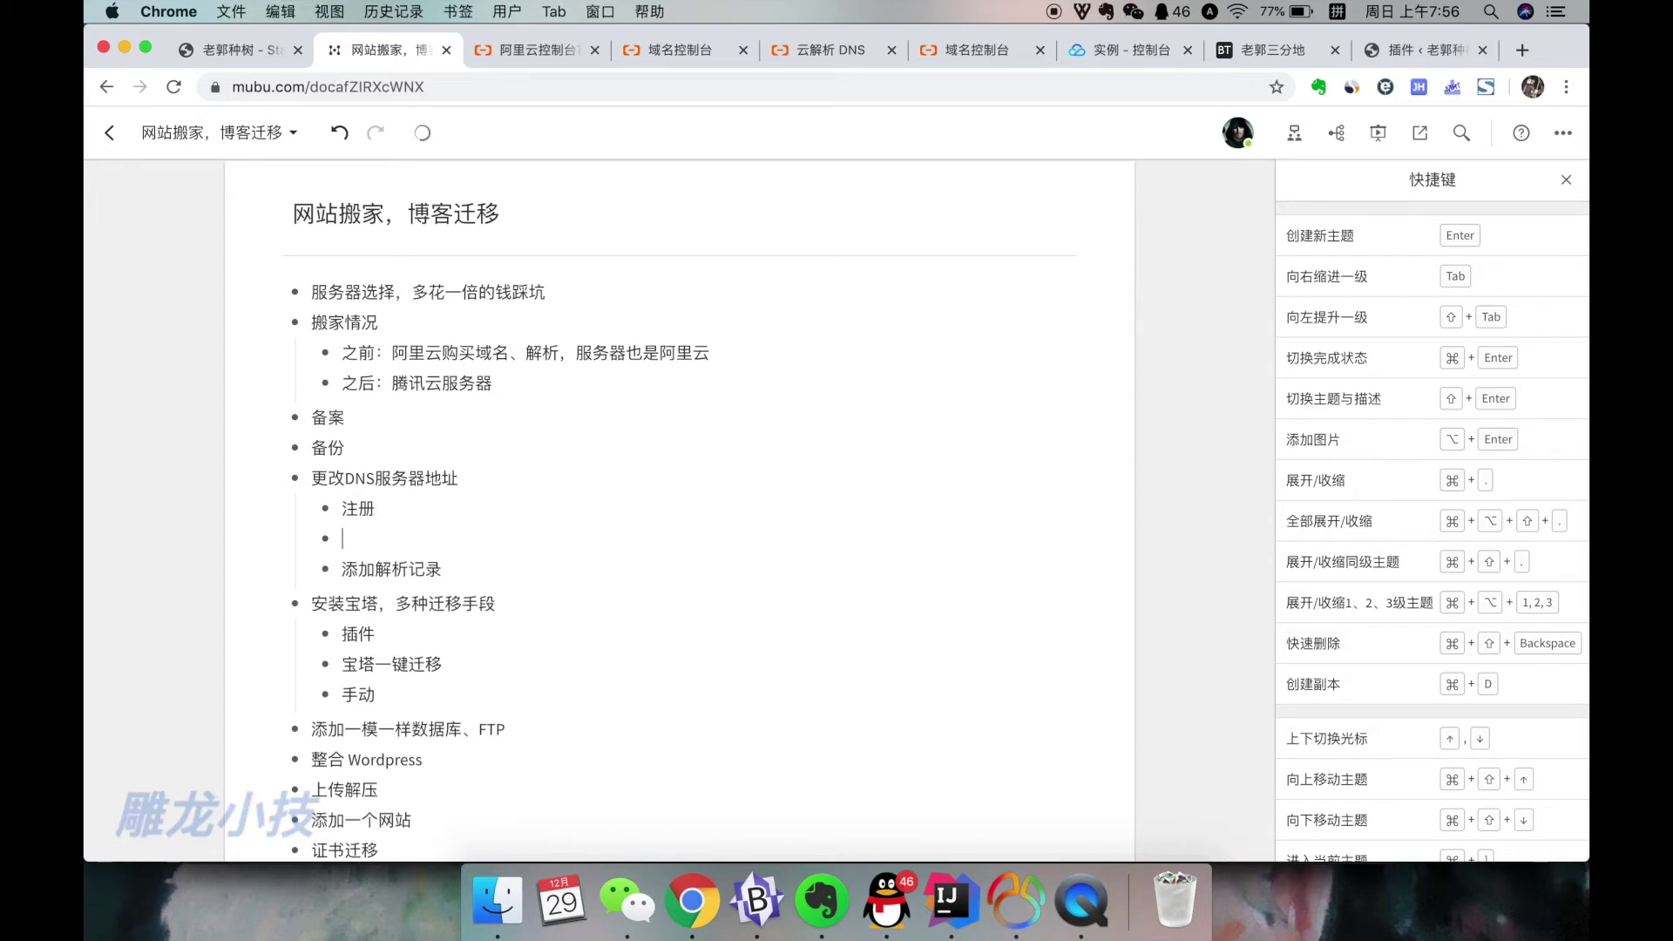
type("解析")
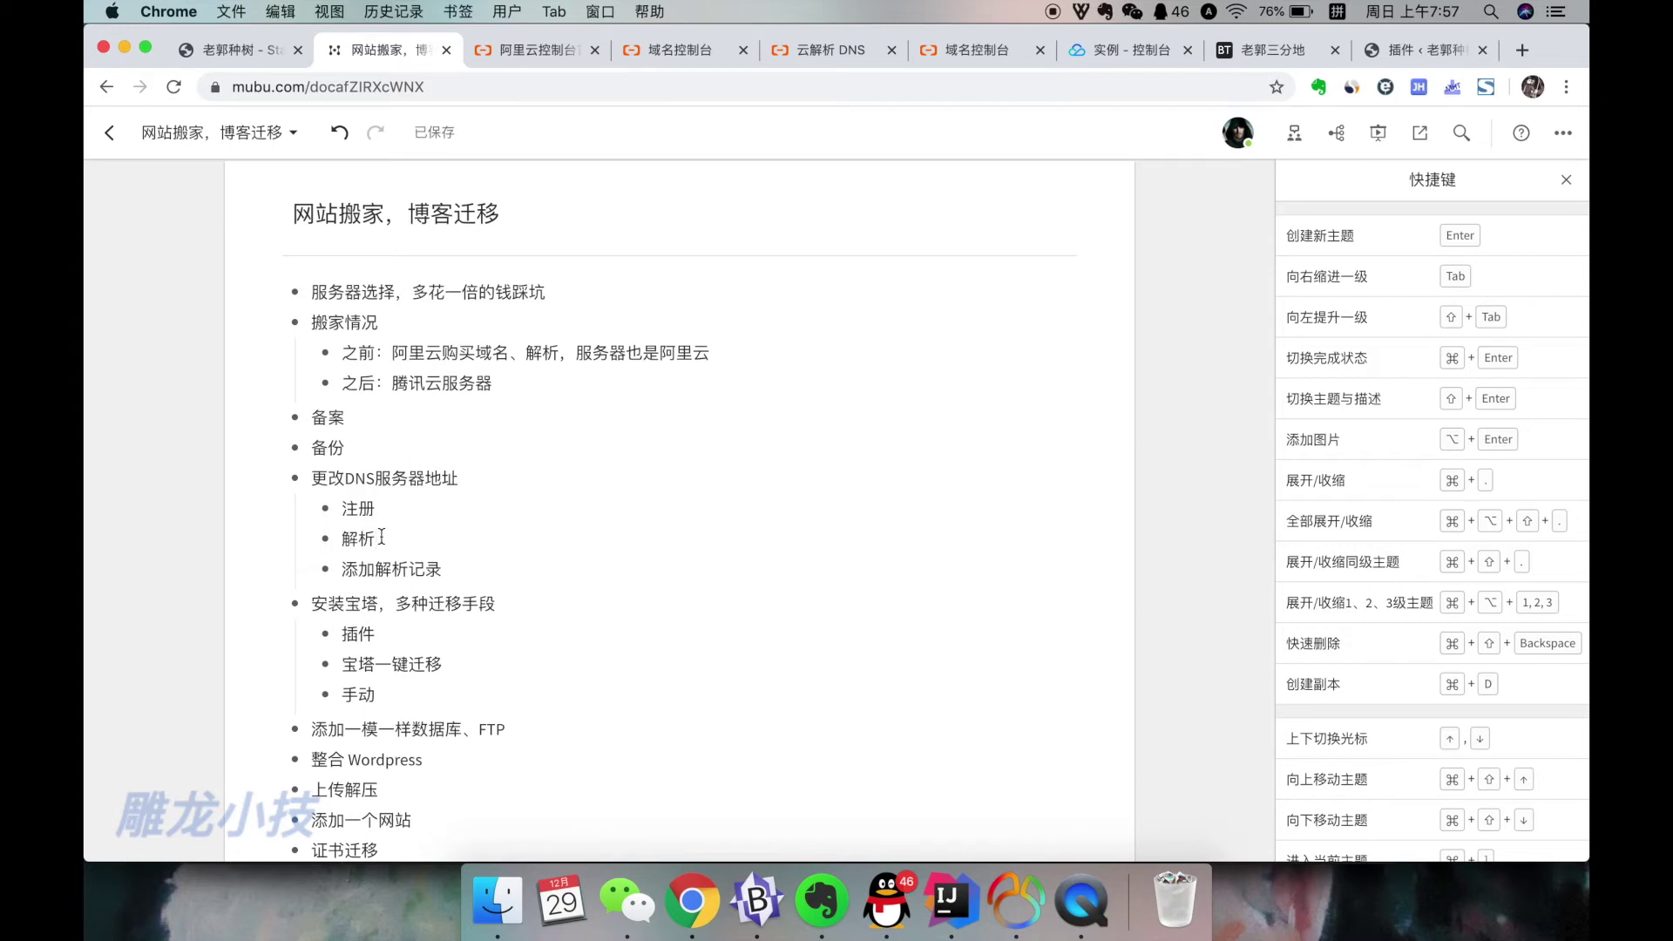
mouse_move(380, 536)
left_mouse_down()
mouse_move(345, 540)
mouse_move(384, 508)
left_mouse_up()
left_click(388, 539)
key("Up")
Open guozh.net's resolution settings in the Alibaba Cloud domain console and highlight the A record's value and the DNS server notice.
left_click(677, 52)
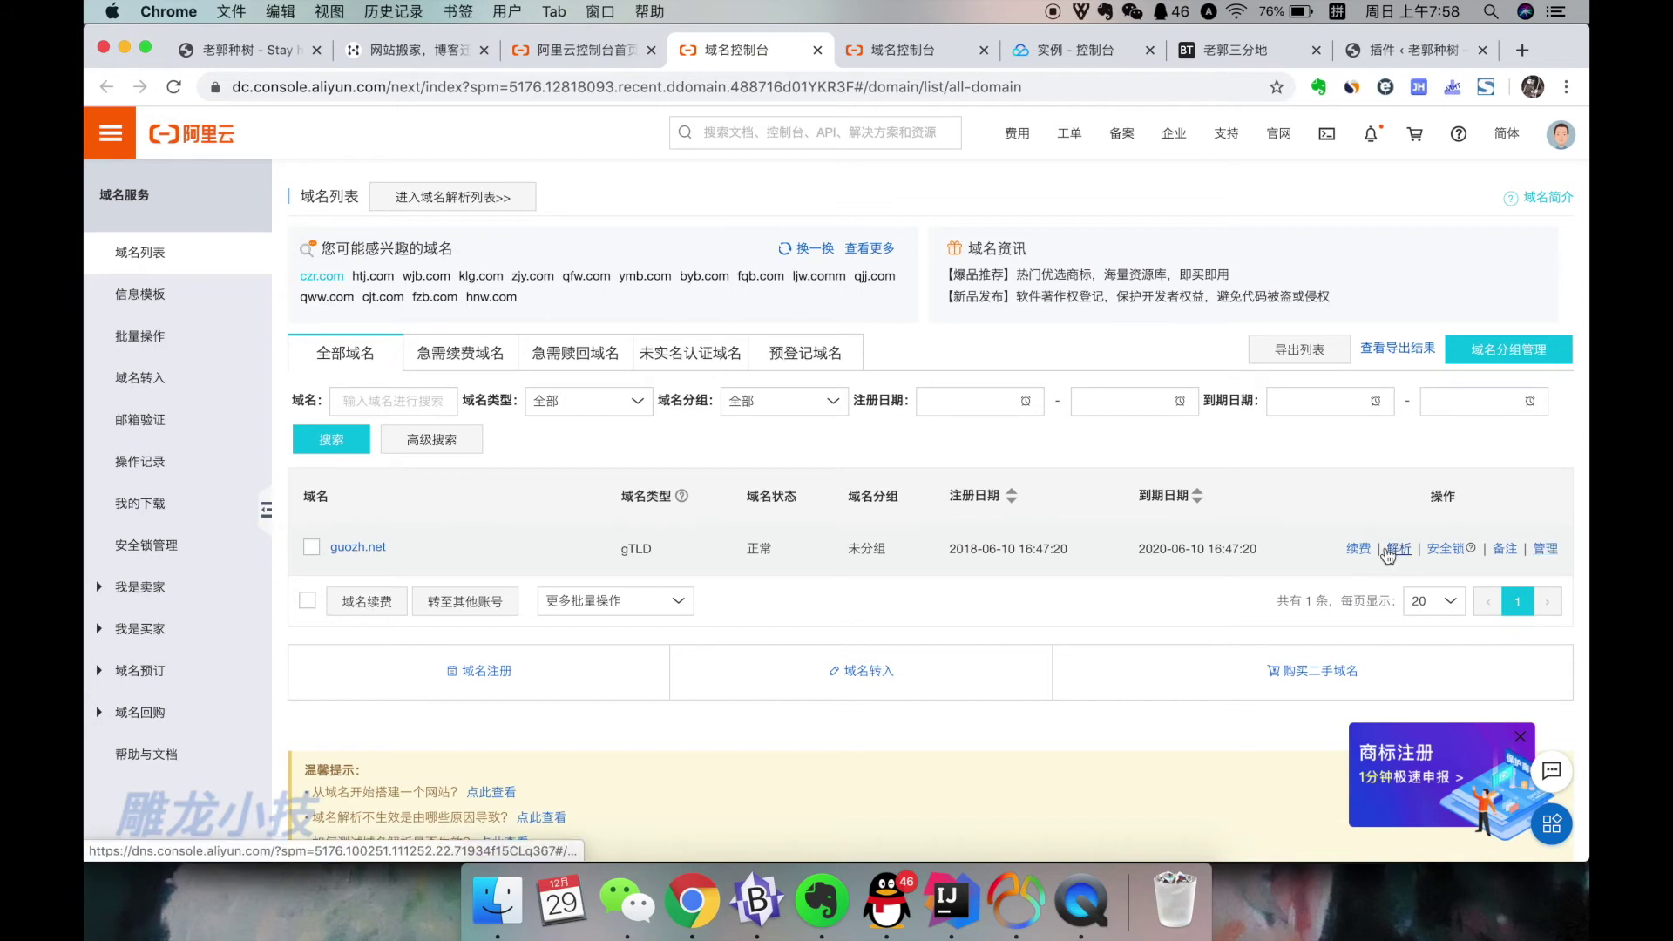
left_click(1393, 548)
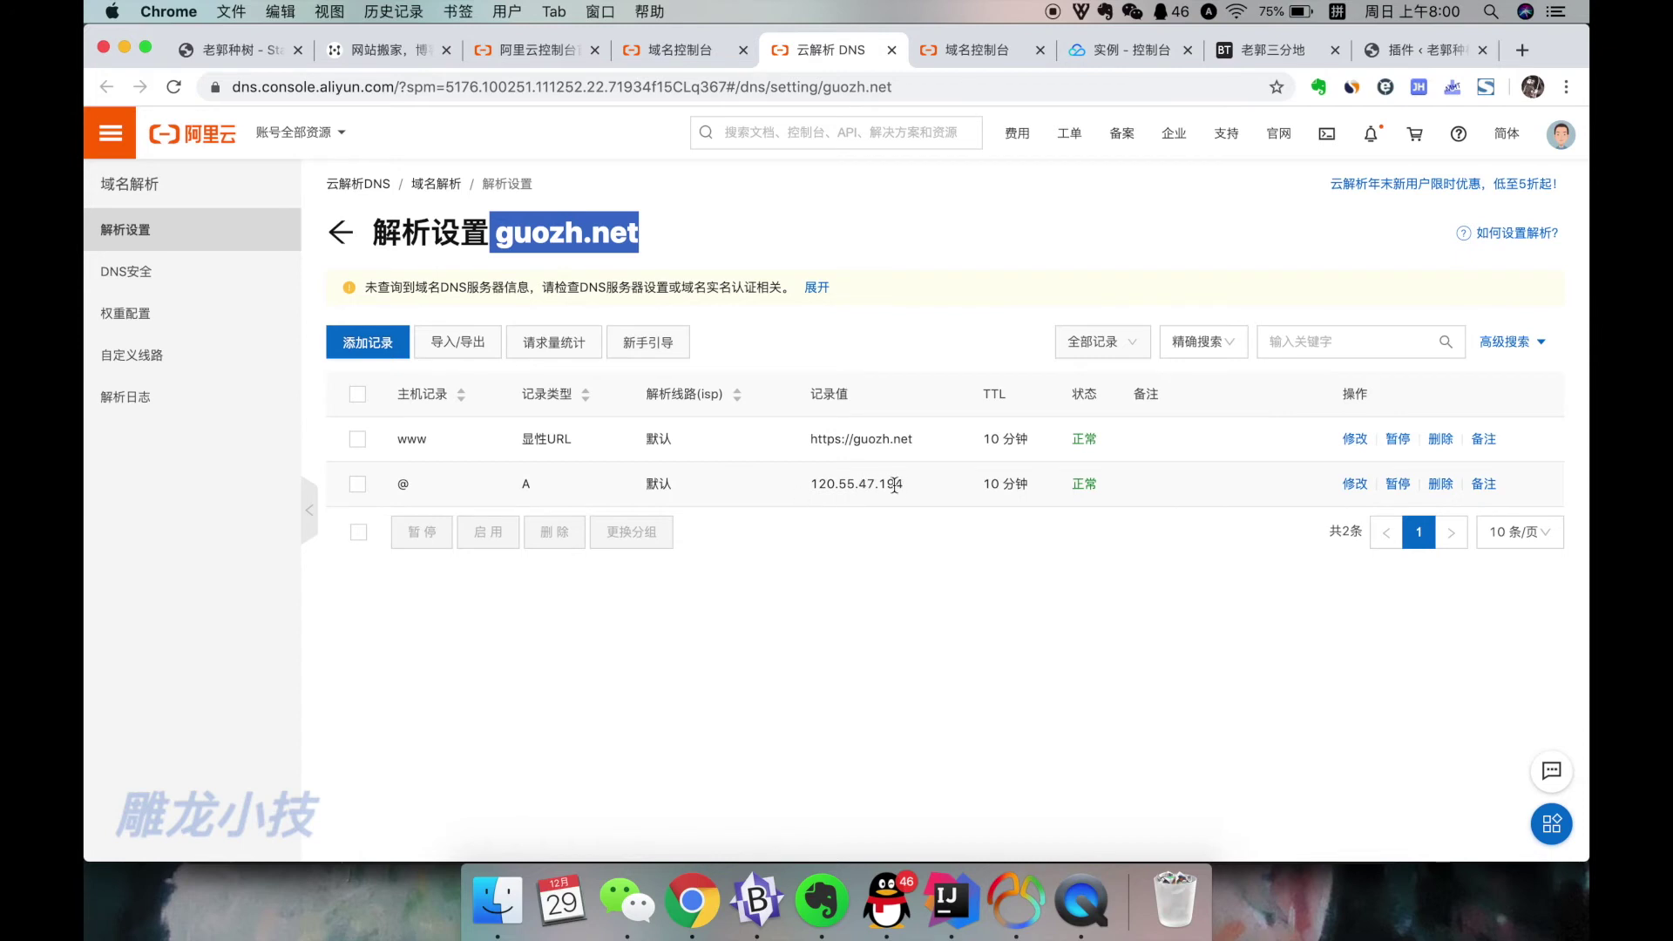
left_click_drag(896, 485, 809, 484)
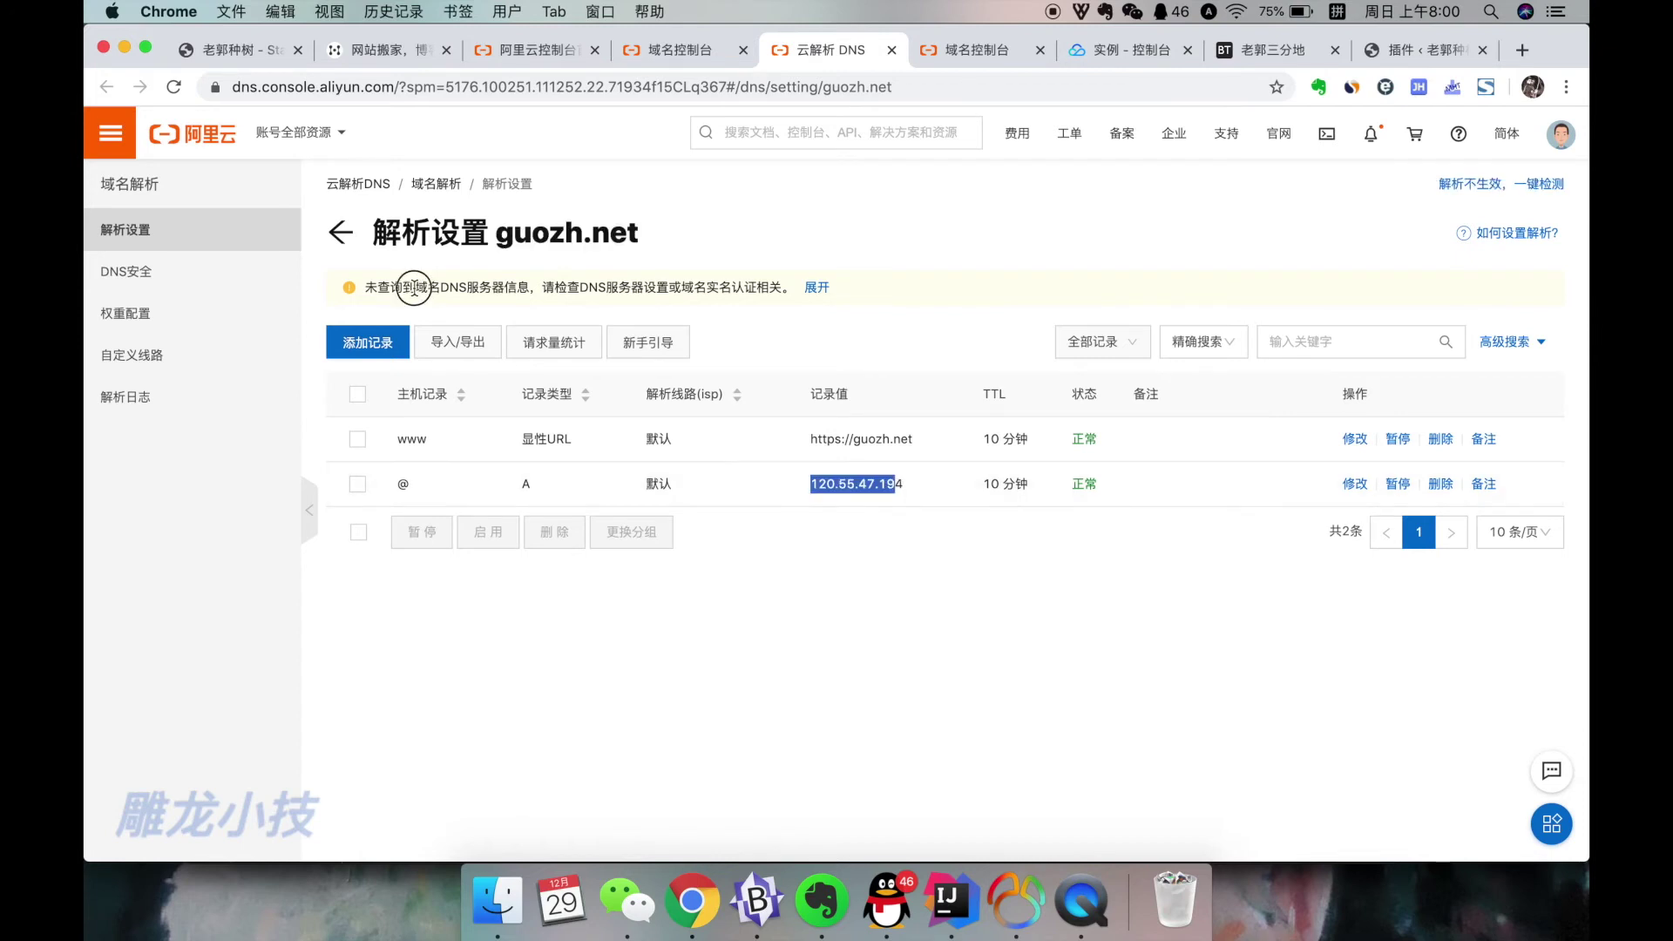
left_click_drag(415, 288, 504, 288)
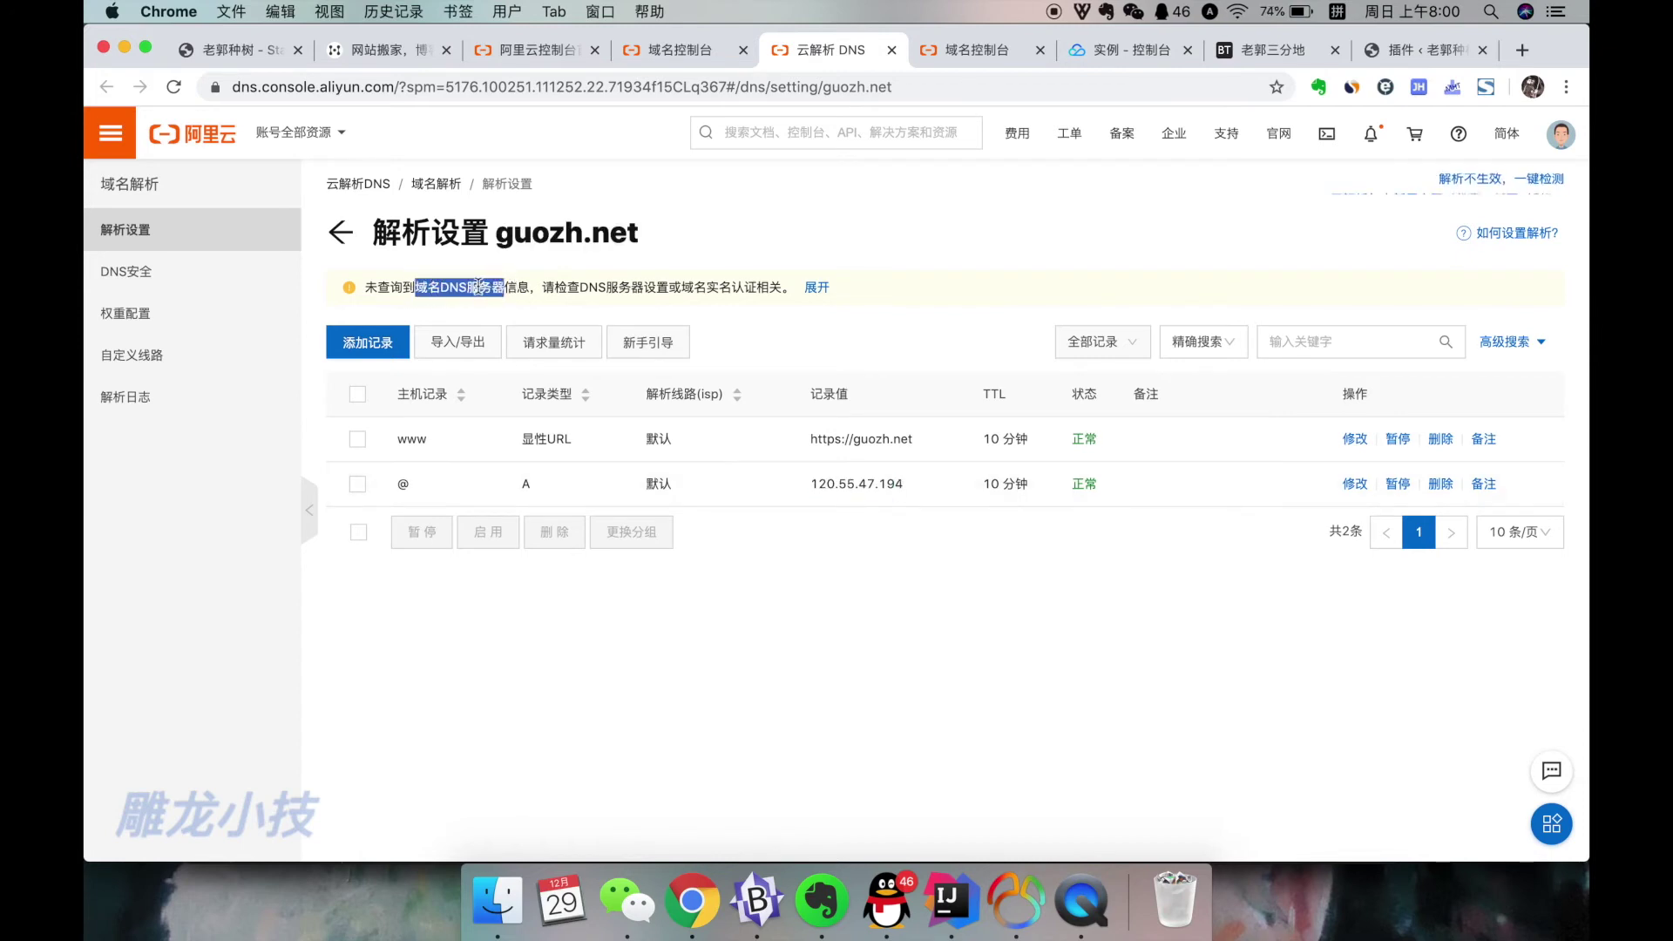
left_click(365, 286)
left_click_drag(365, 286, 502, 288)
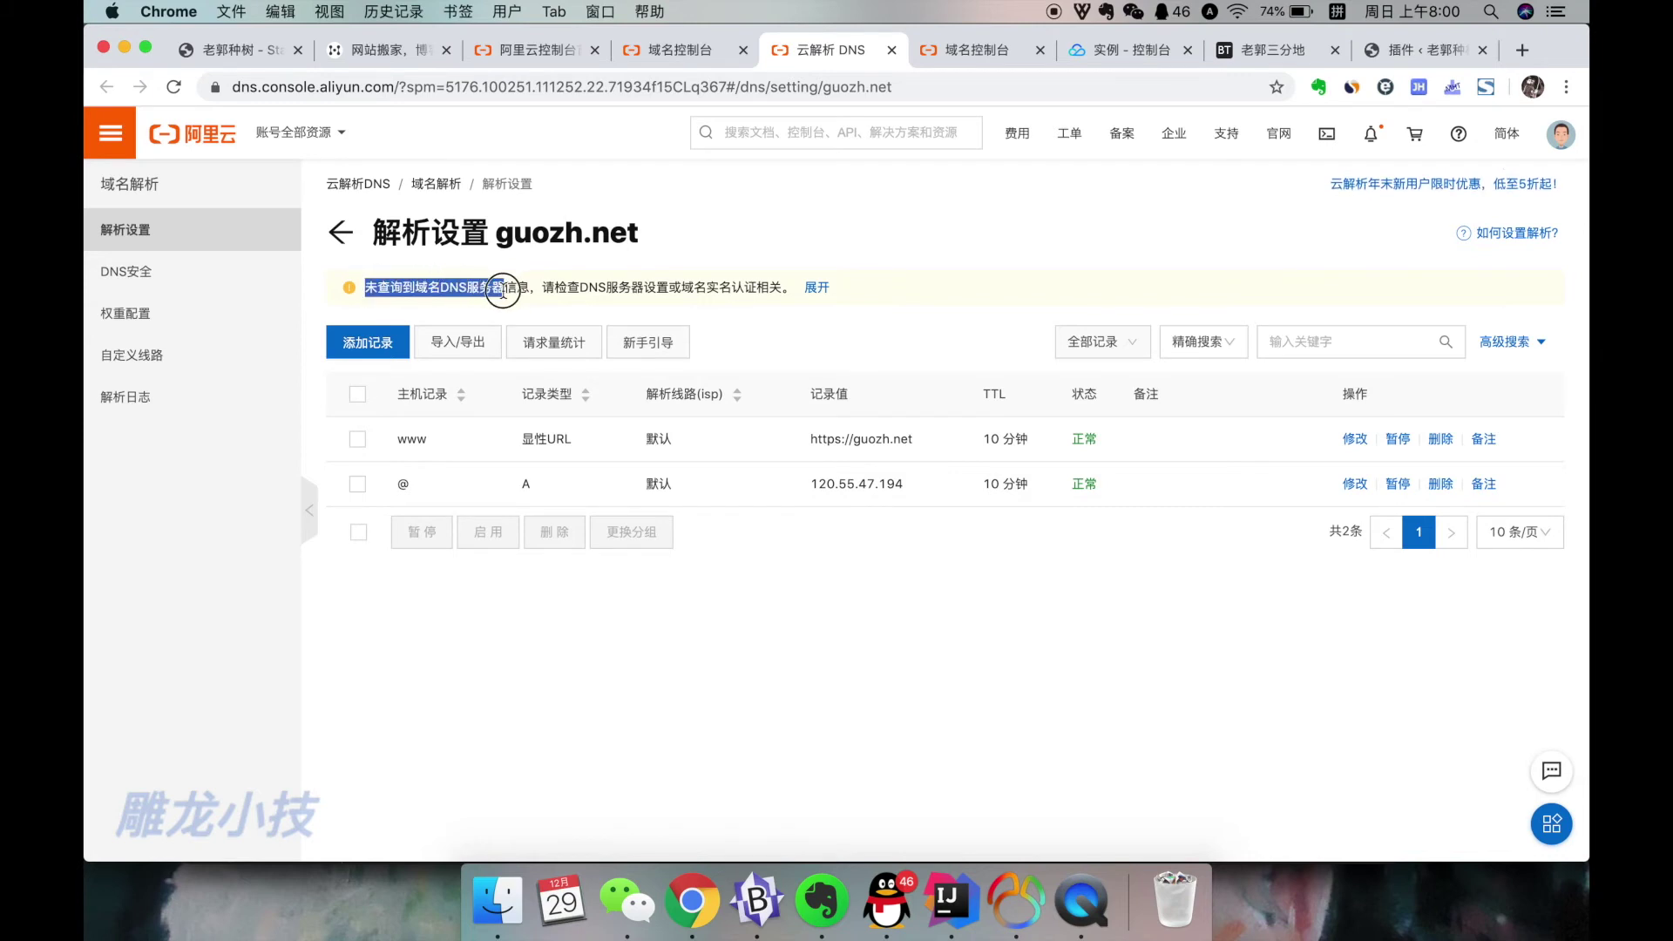
Return to the migration outline and highlight the 解析, DNS服务器 and 注册 entries.
key("super+2")
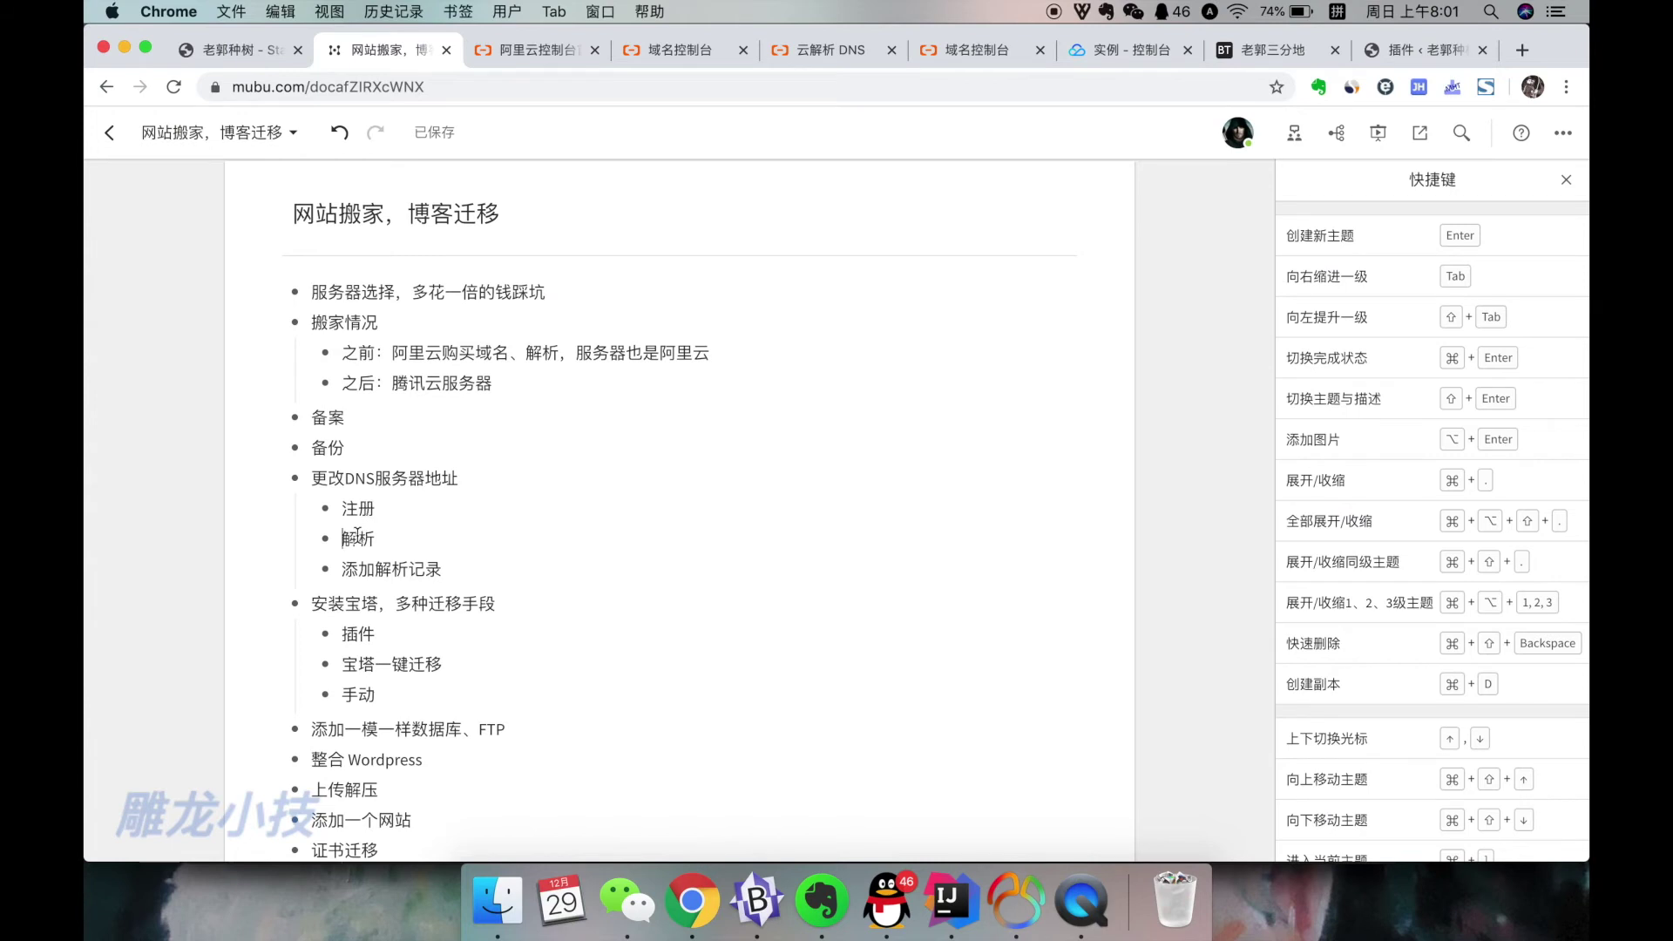
left_click_drag(344, 537, 376, 542)
left_click(345, 537)
left_click_drag(347, 479, 426, 479)
left_click(340, 508)
double_click(340, 508)
Go through the Alibaba Cloud console and domain list to guozh.net's DNS修改 page and highlight the 当前DNS服务器 heading.
left_click(553, 51)
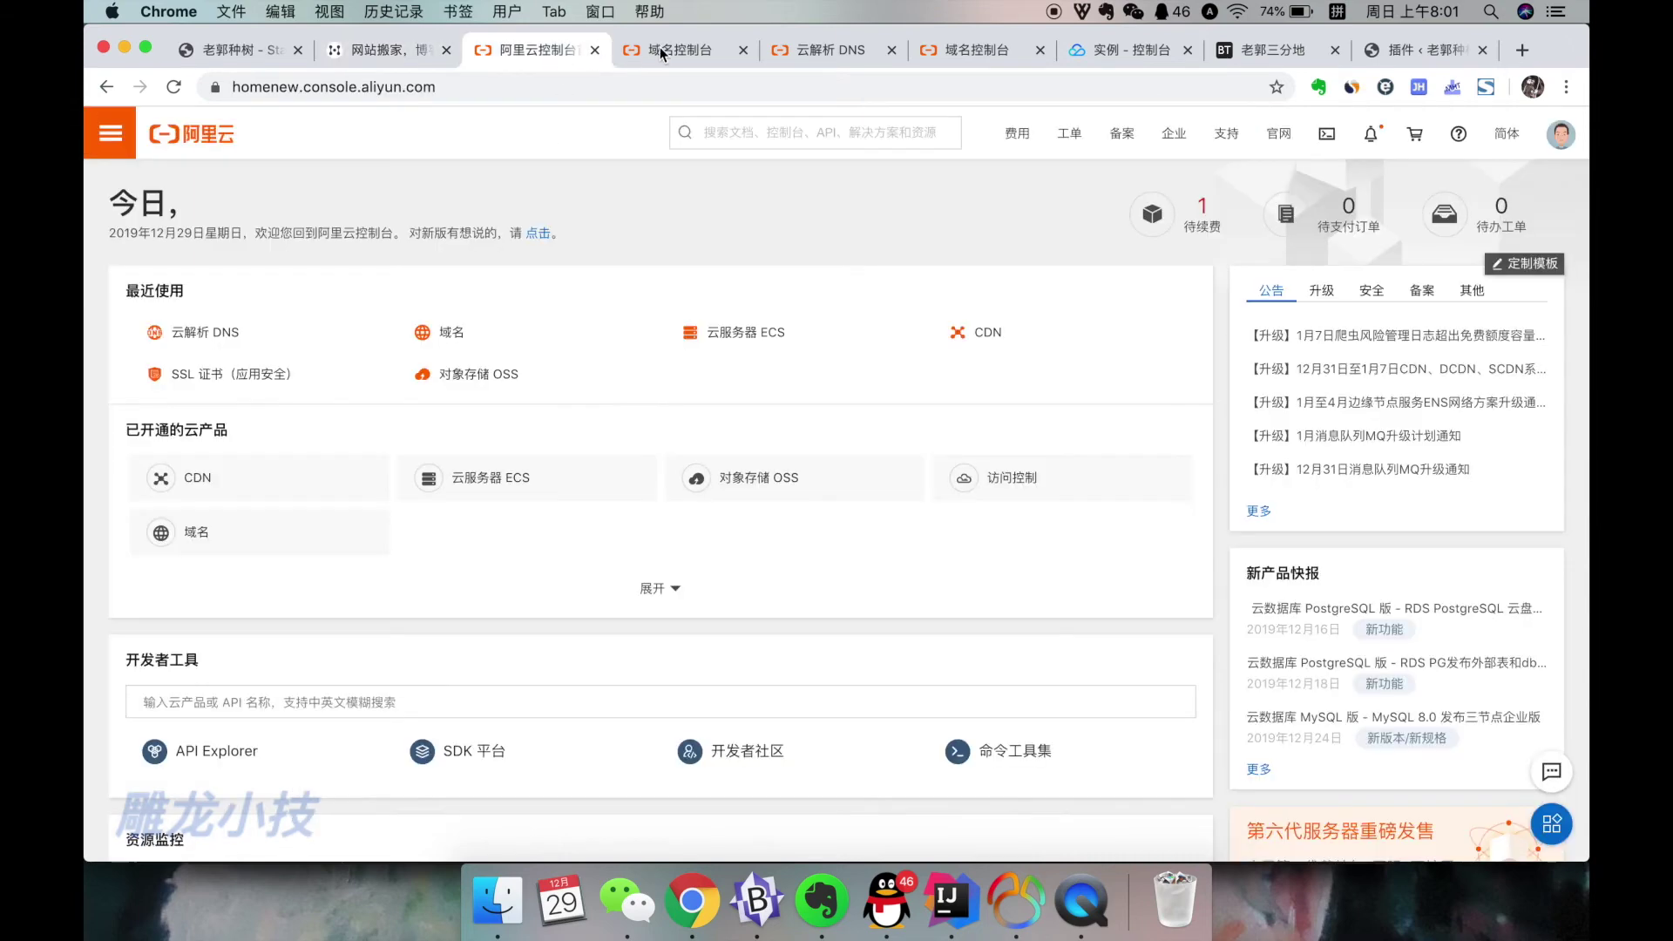
left_click(671, 47)
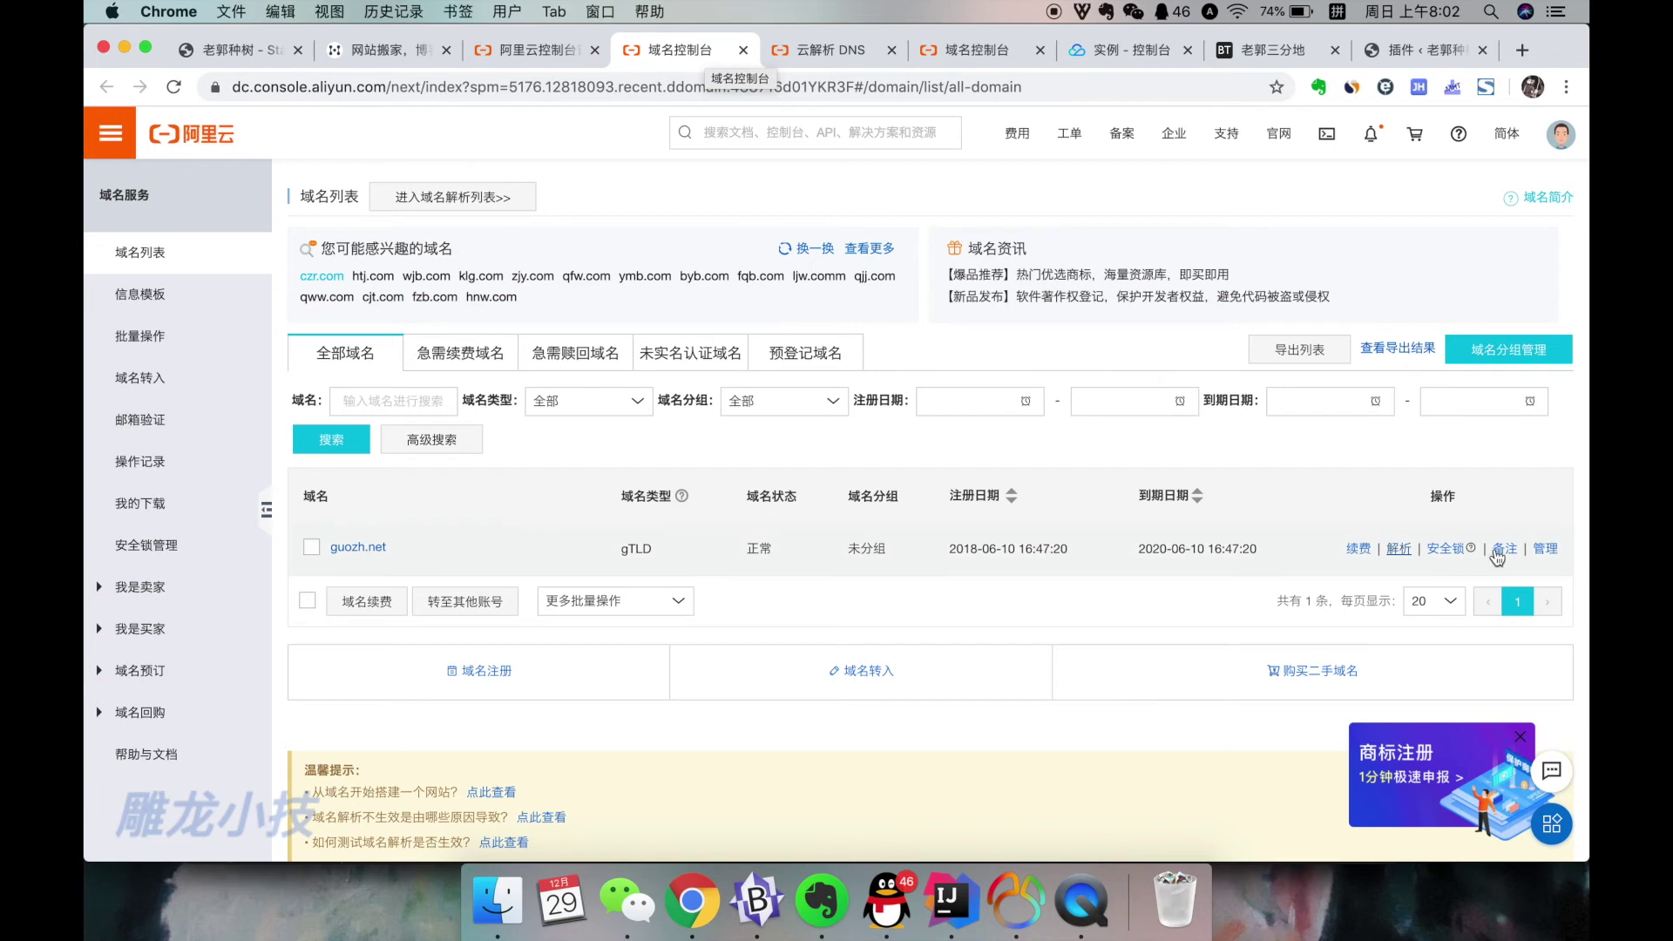
left_click(995, 57)
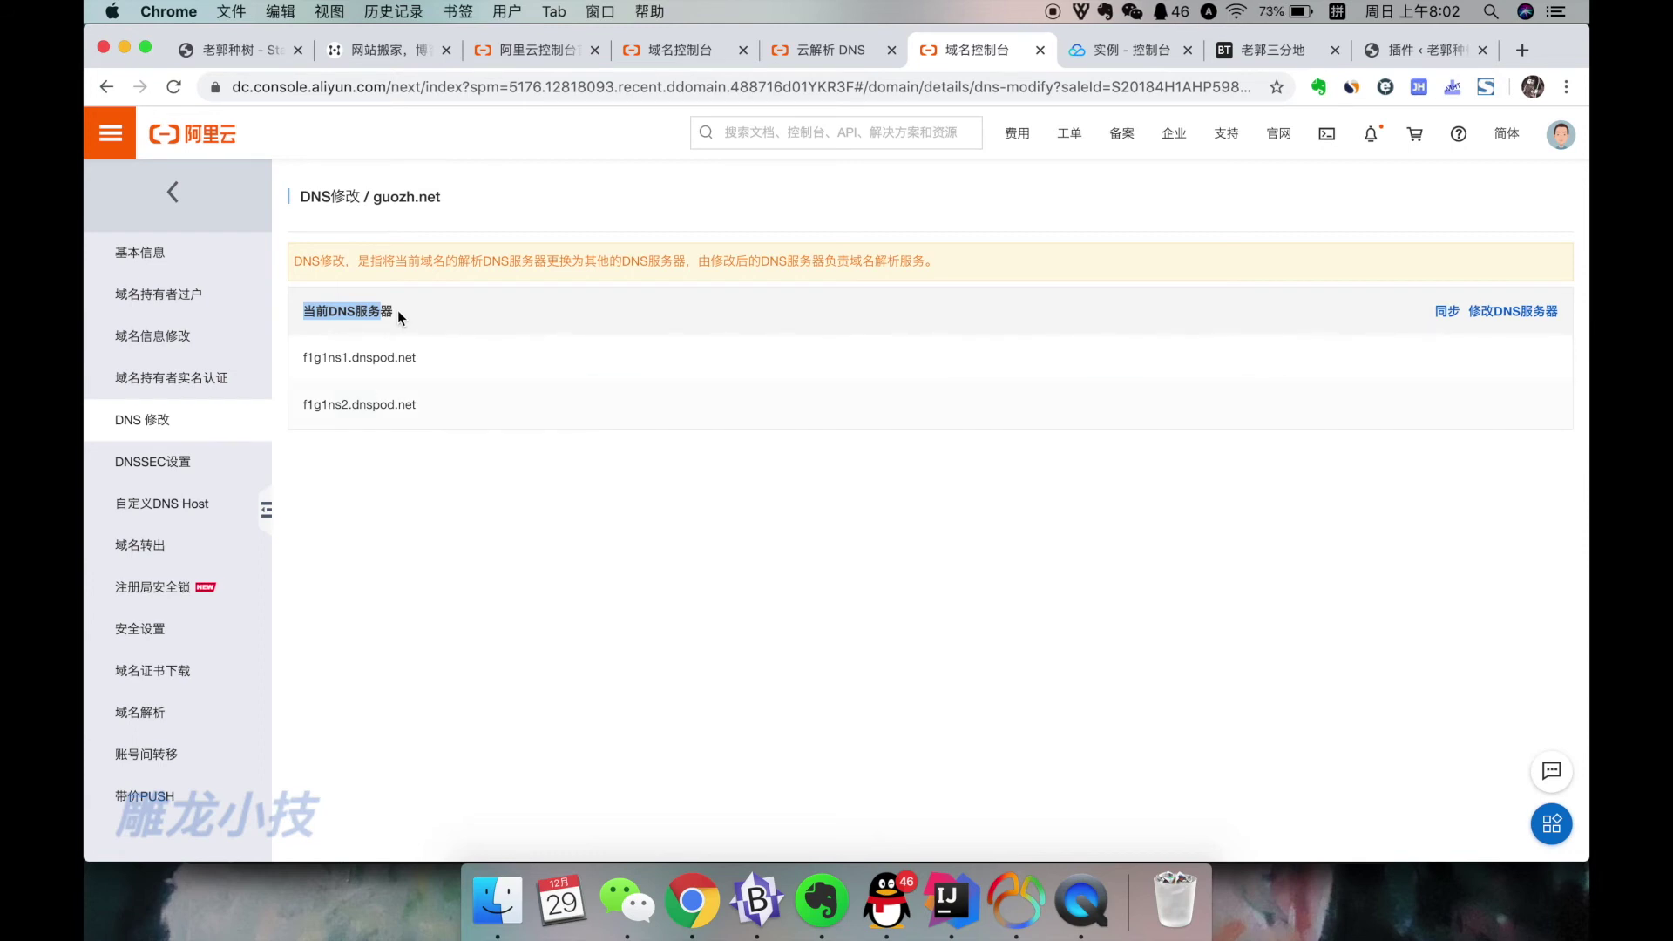
key("shift+Right")
key("shift+Right")
Open the DNS server modification form for guozh.net and go to its custom DNS fields.
left_click(1504, 312)
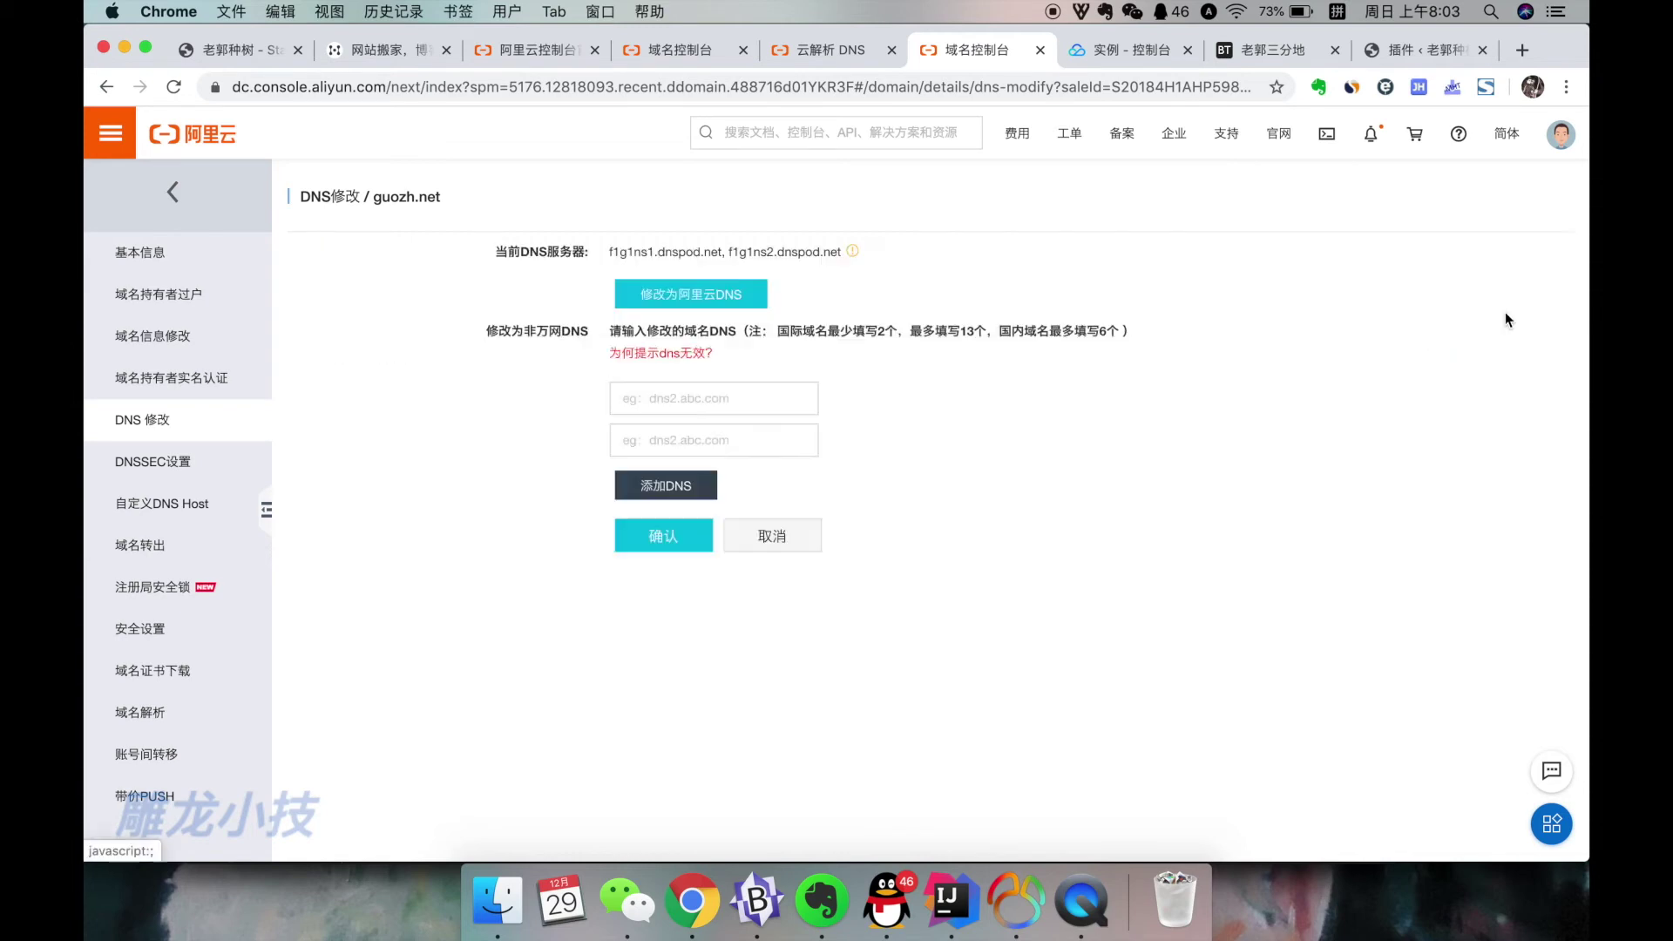
left_click(680, 436)
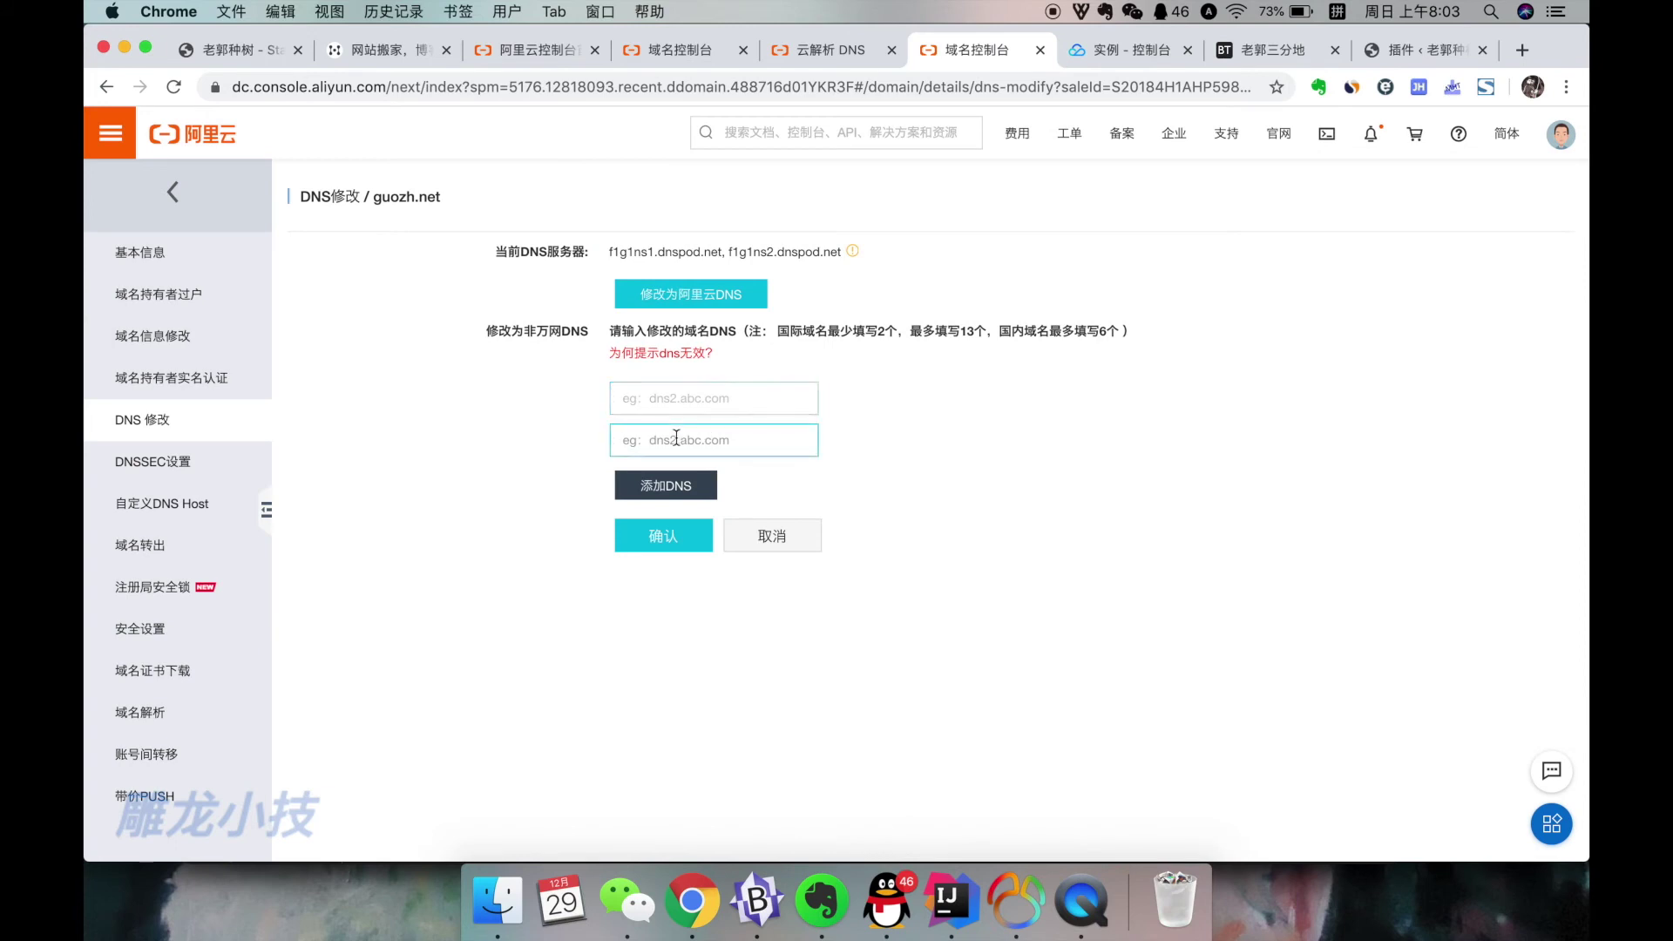
left_click(712, 398)
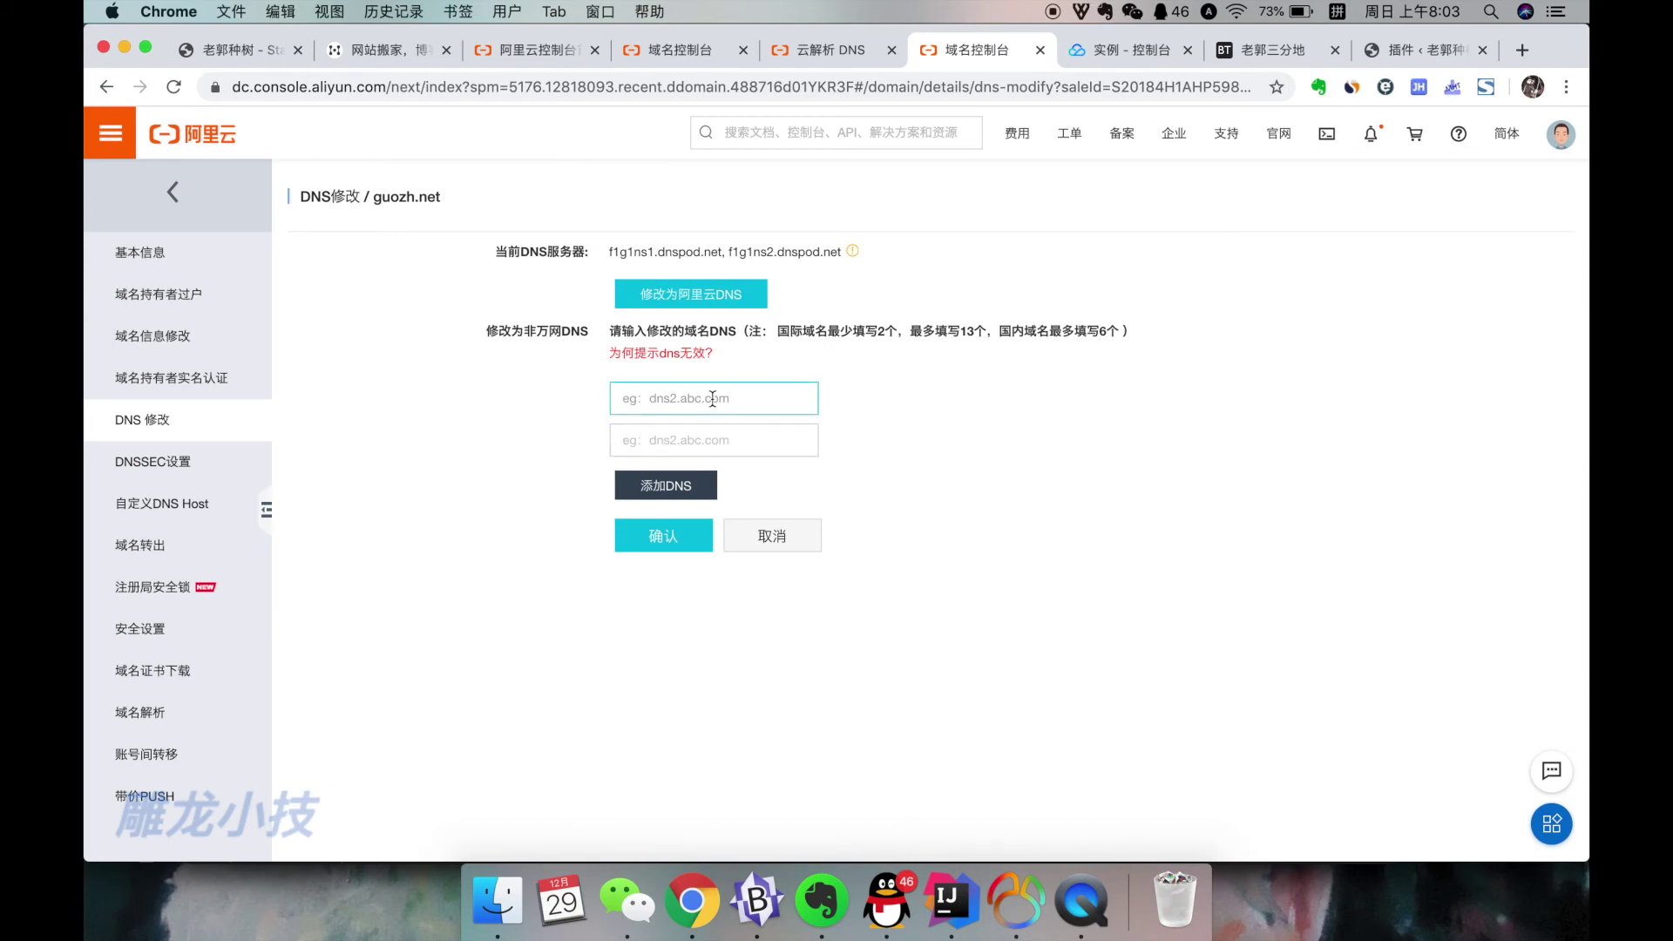
Switch to the Tencent Cloud console, look up the domain service, and open the domain resolution list.
left_click(1110, 54)
type("域名看你过")
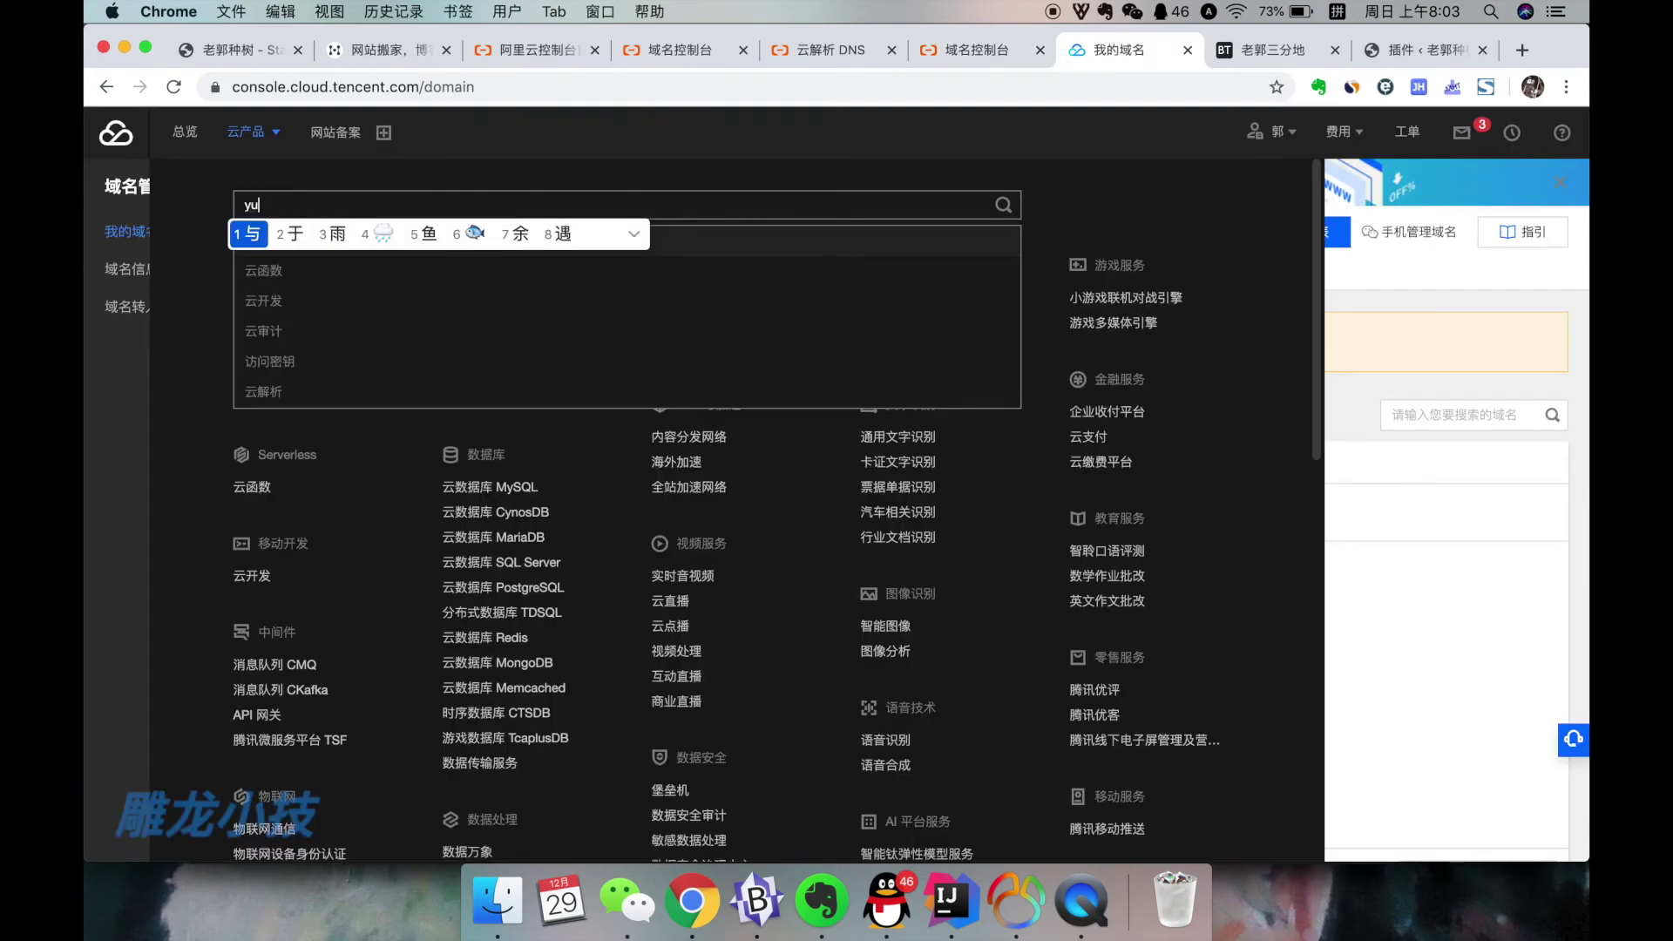
key("BackSpace")
key("BackSpace")
key("BackSpace")
left_click(287, 241)
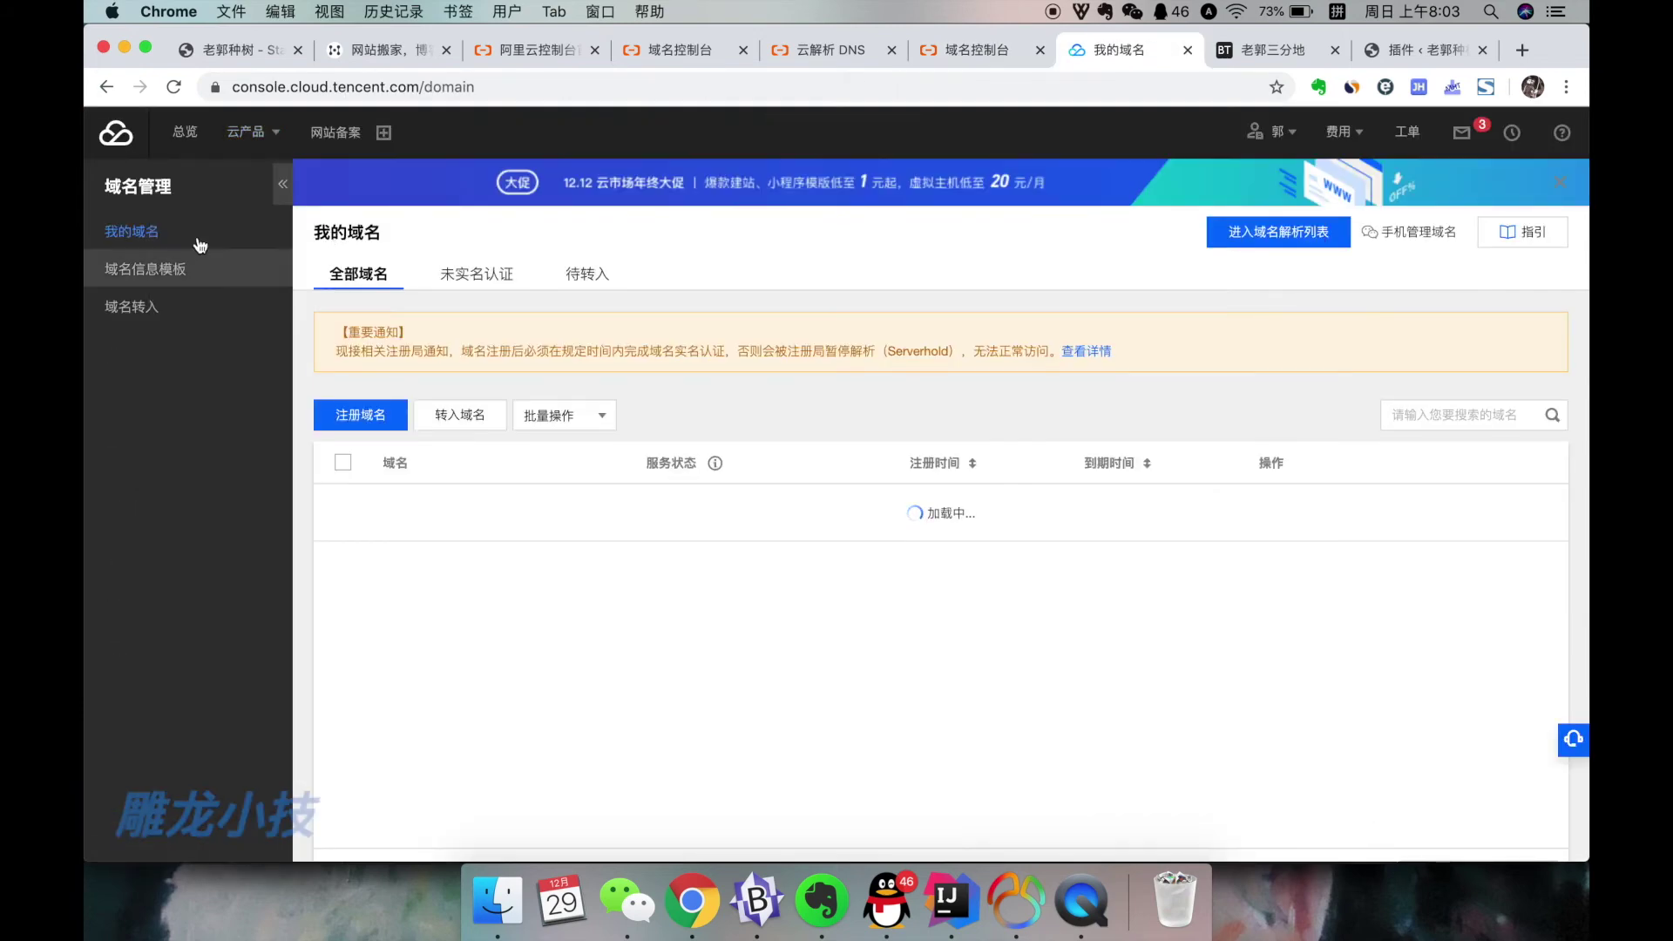
left_click(1253, 235)
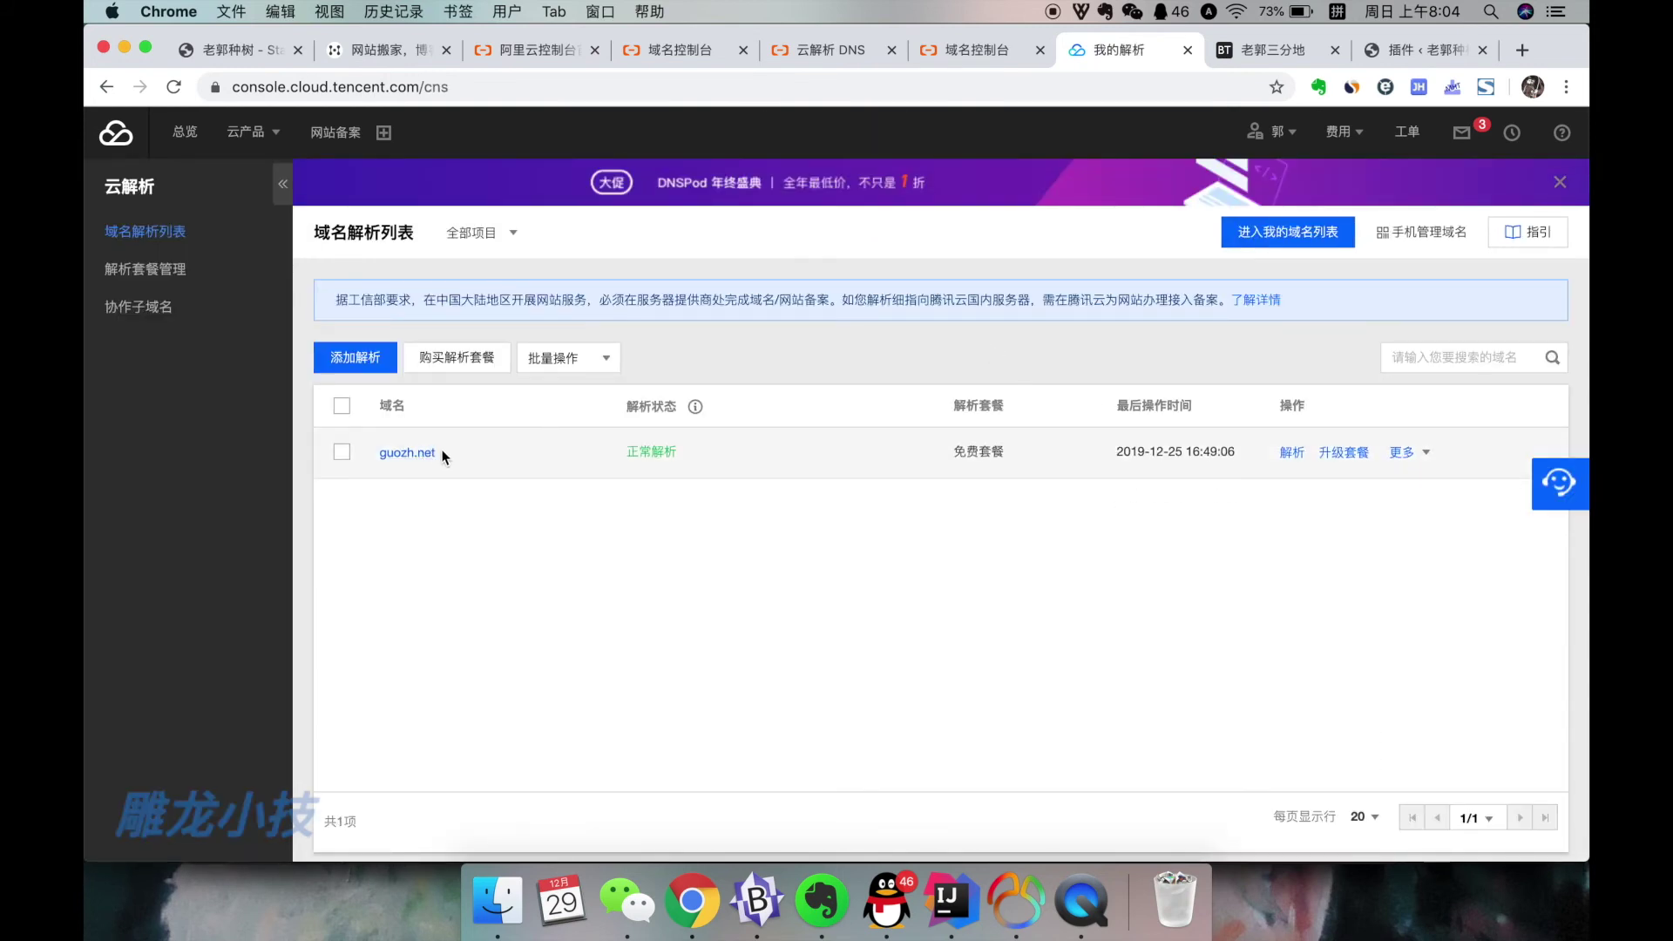
Add the domain javavsgo.xyz to cloud resolution in the default project and open its record management page.
left_click(367, 360)
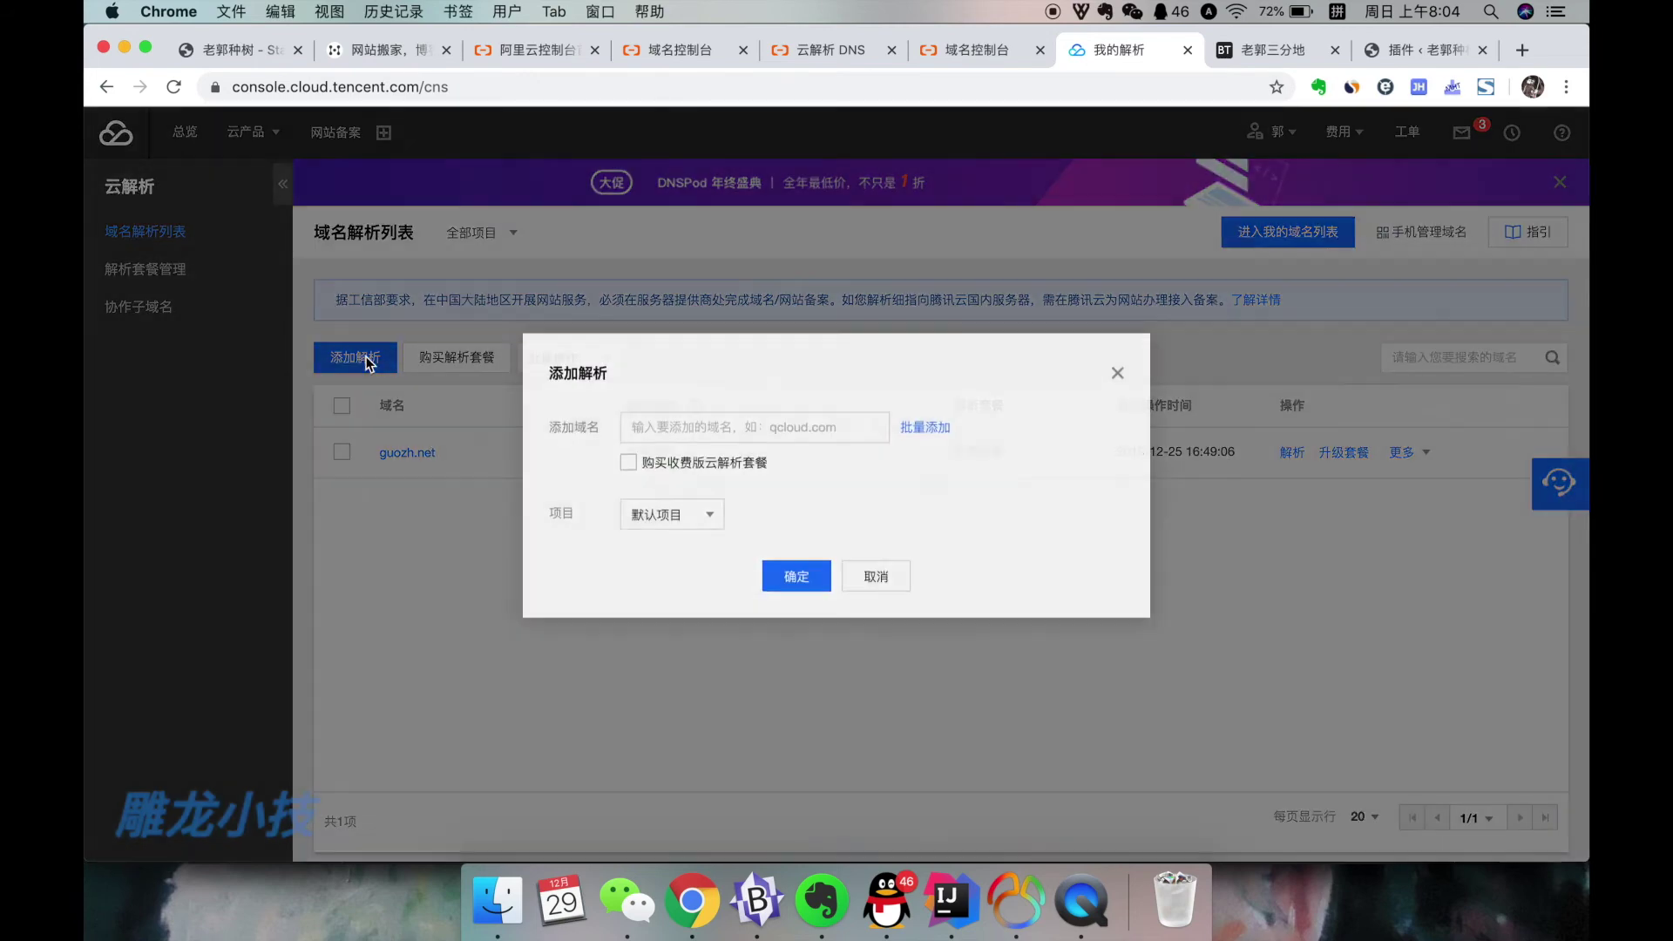
key("ctrl+space")
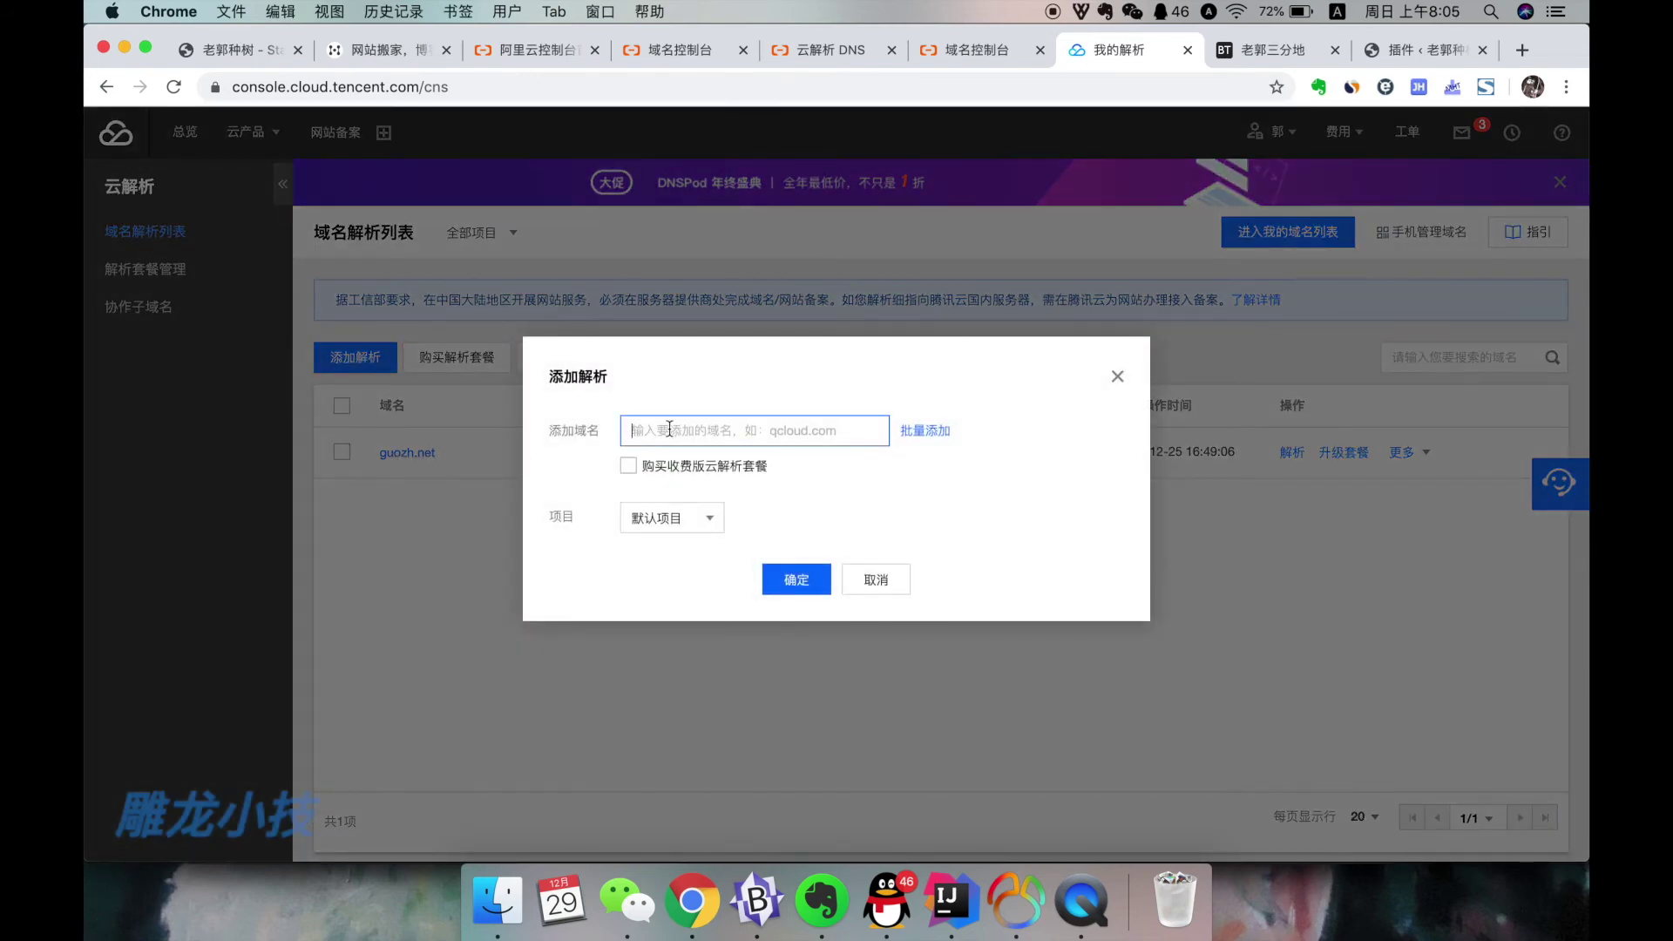
type("javavsgo.xyz")
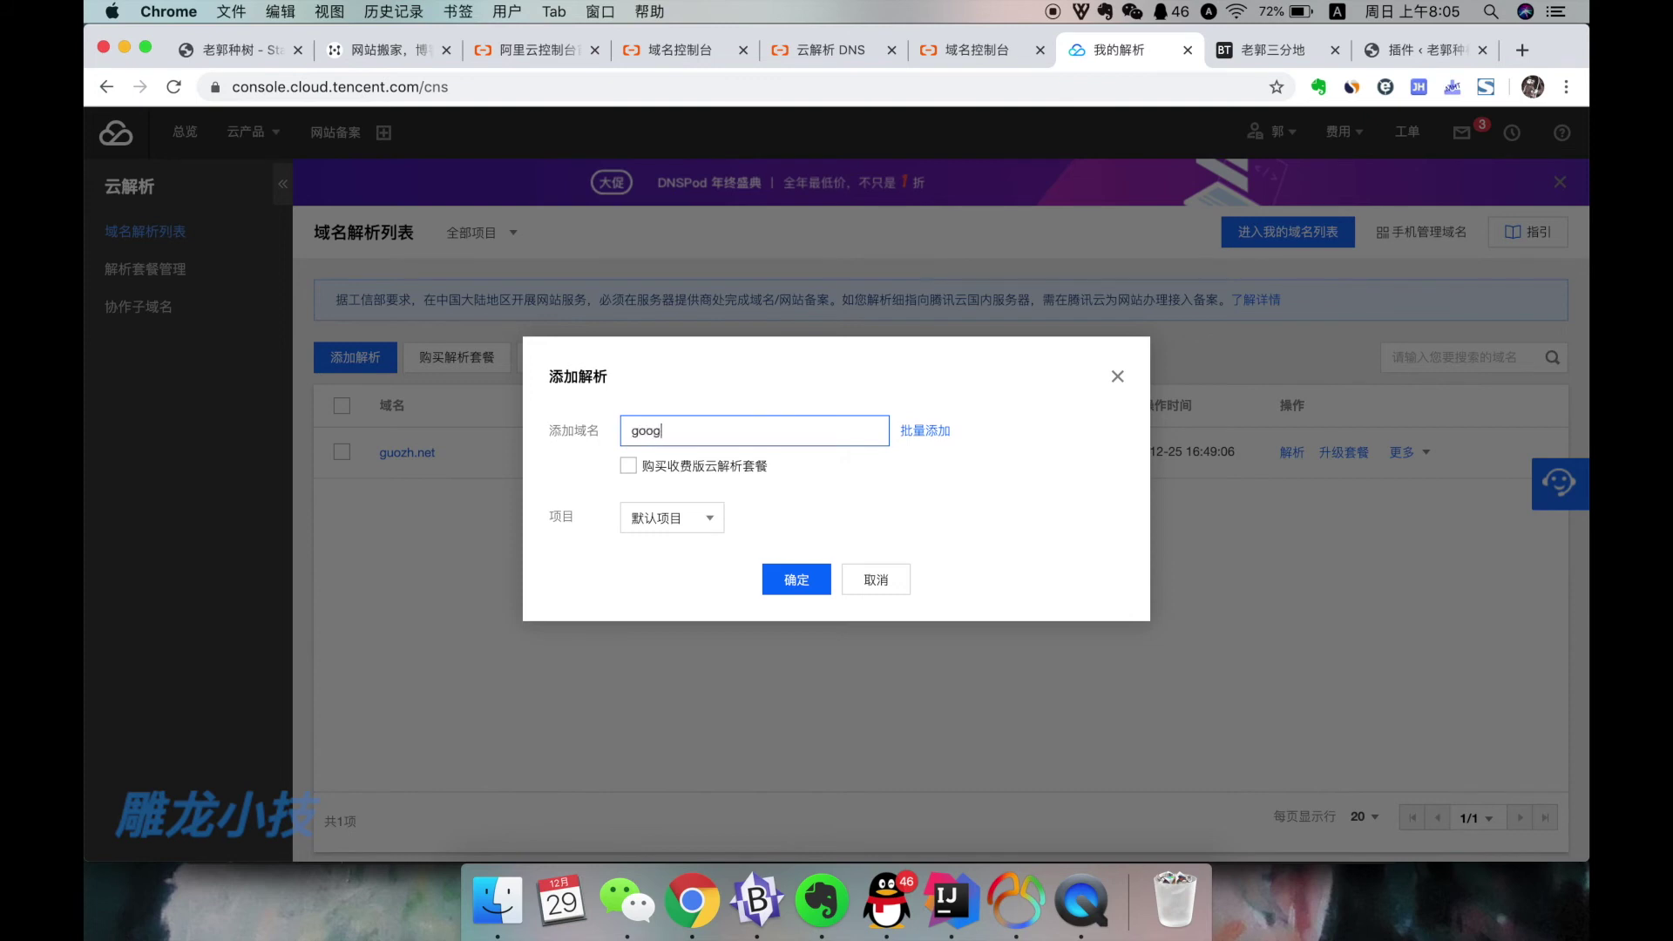
left_click(778, 579)
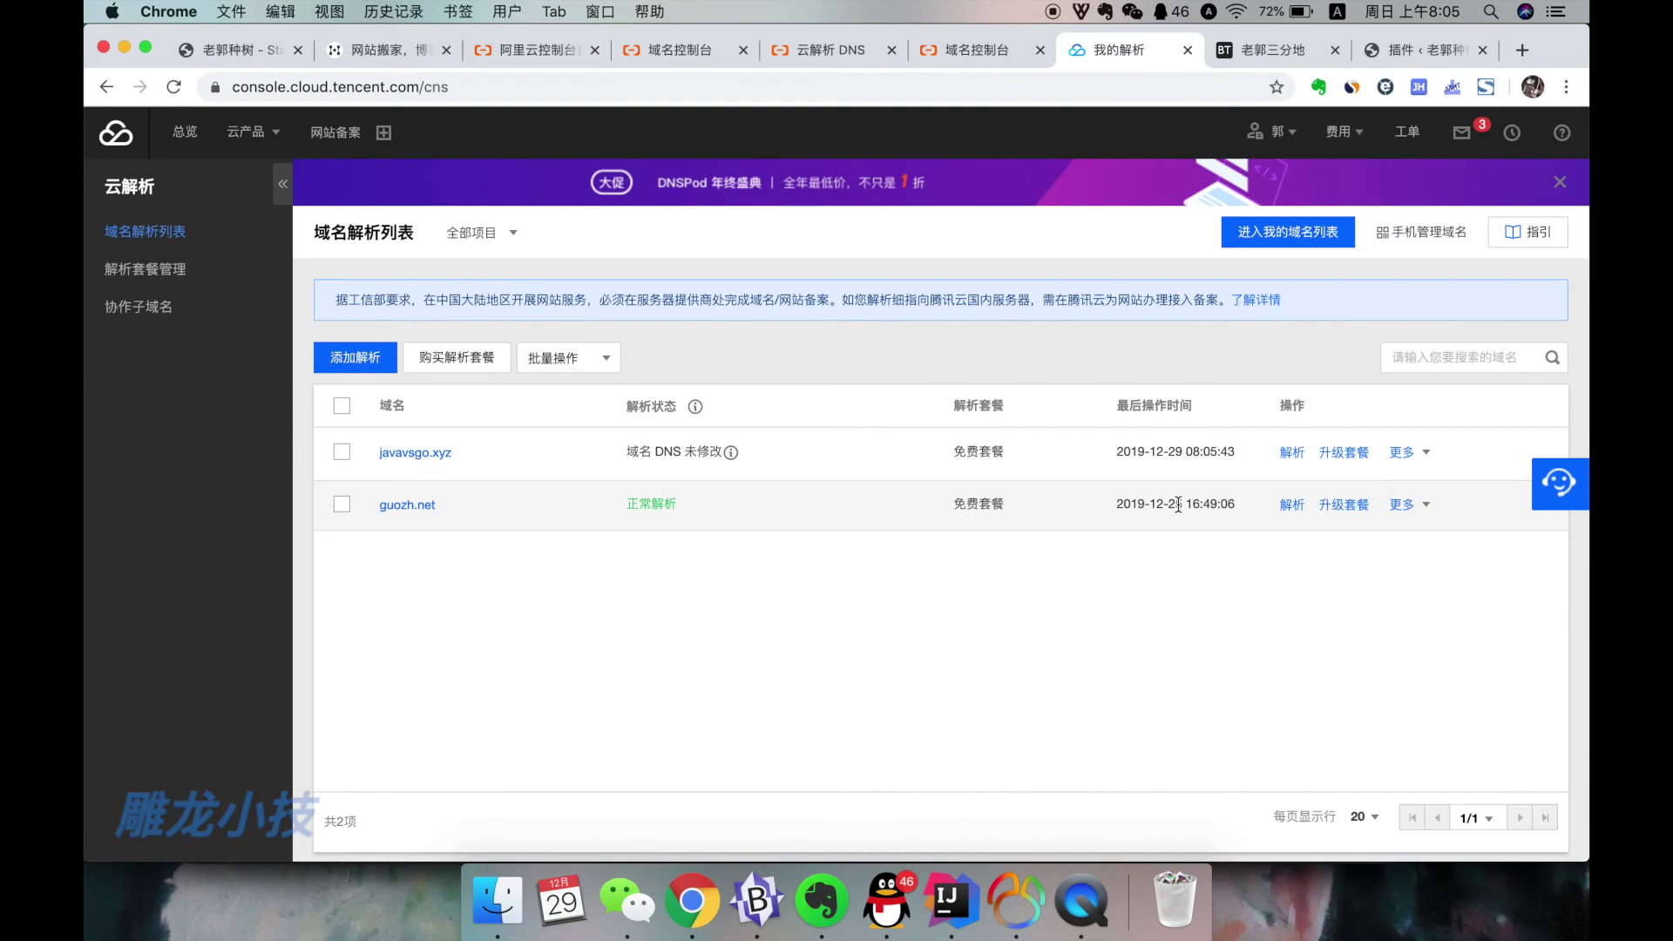
left_click(1292, 453)
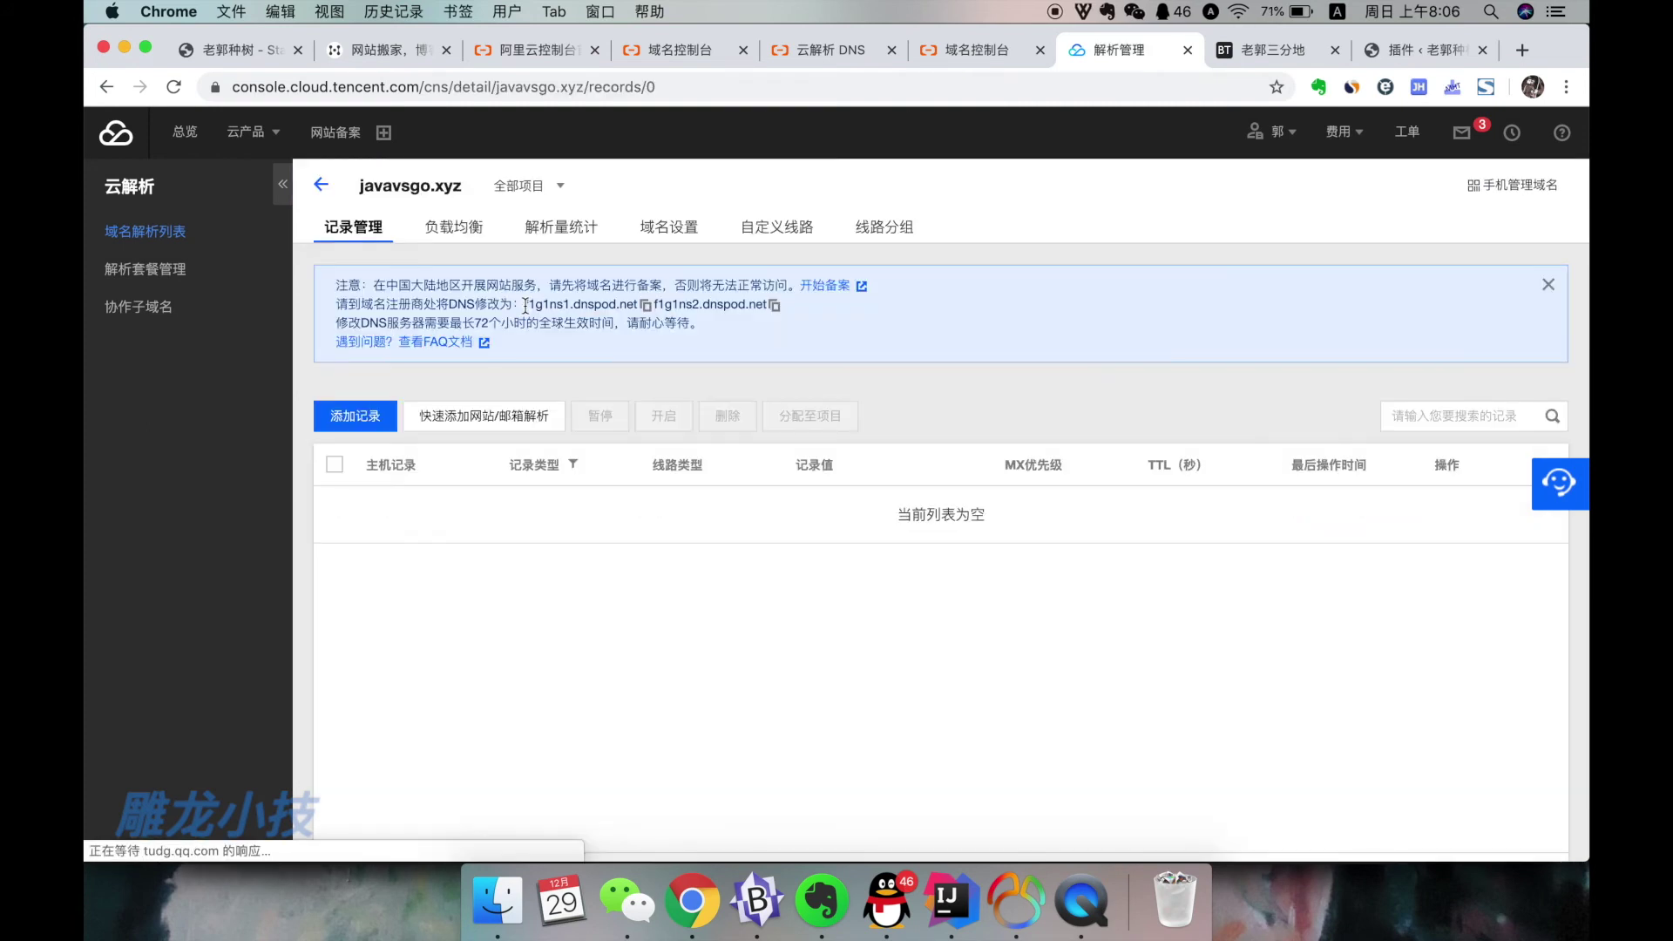
Copy the Tencent Cloud DNS server f1g1ns1.dnspod.net into the first custom DNS field of guozh.net on Alibaba Cloud.
left_click_drag(526, 305, 646, 311)
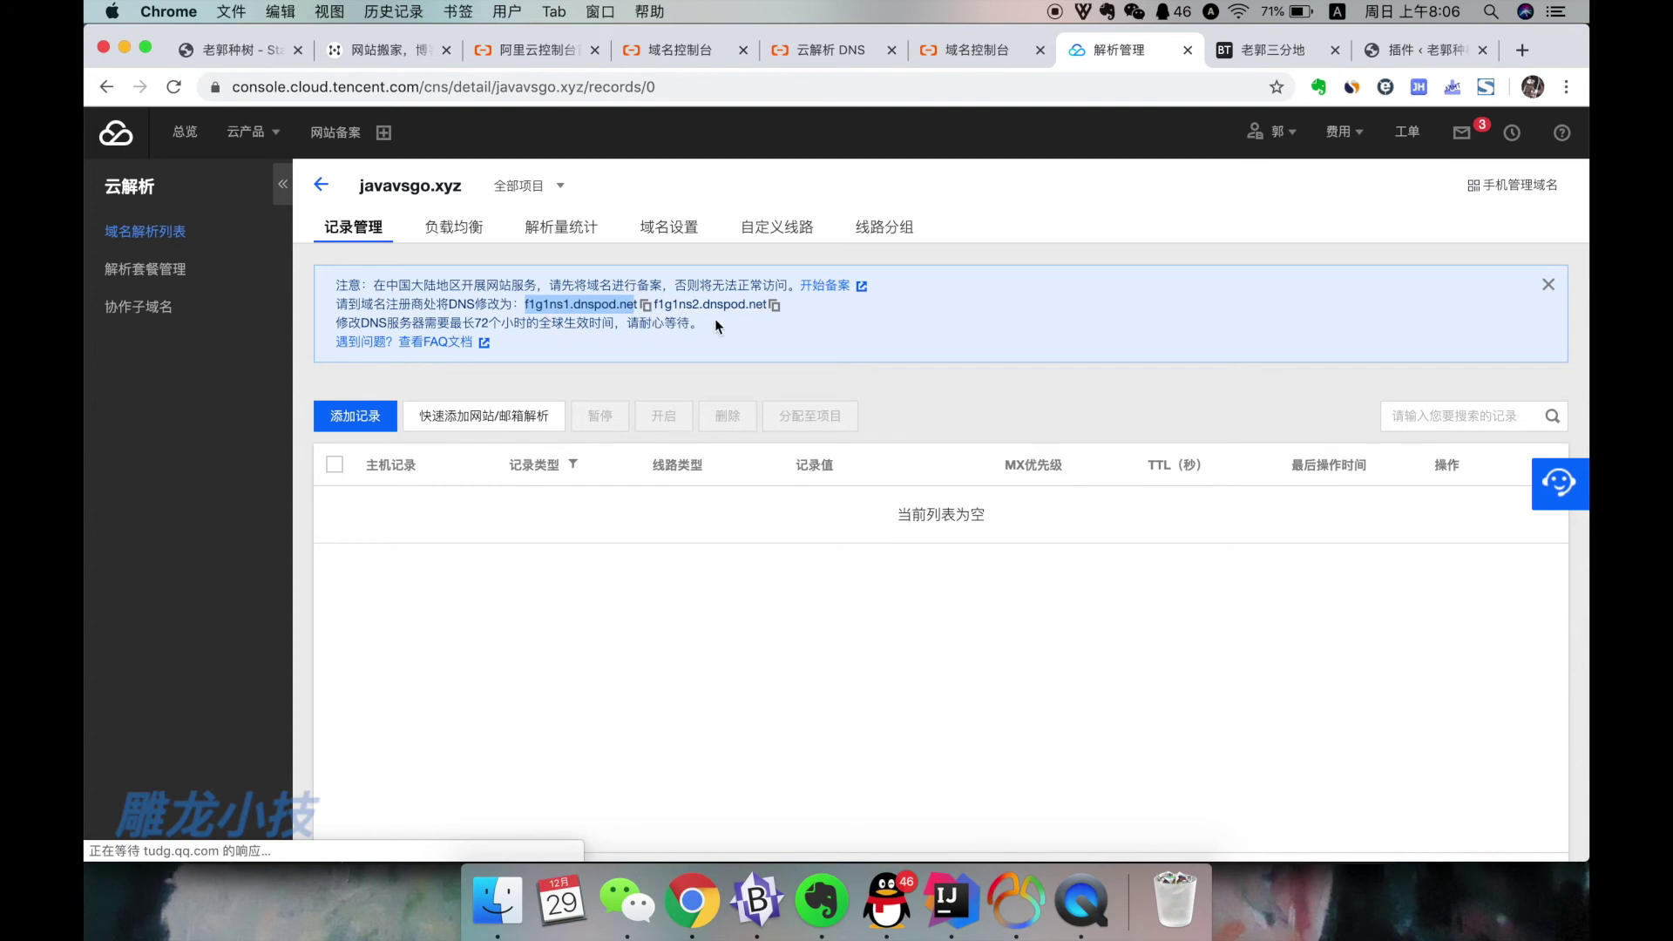
left_click(941, 52)
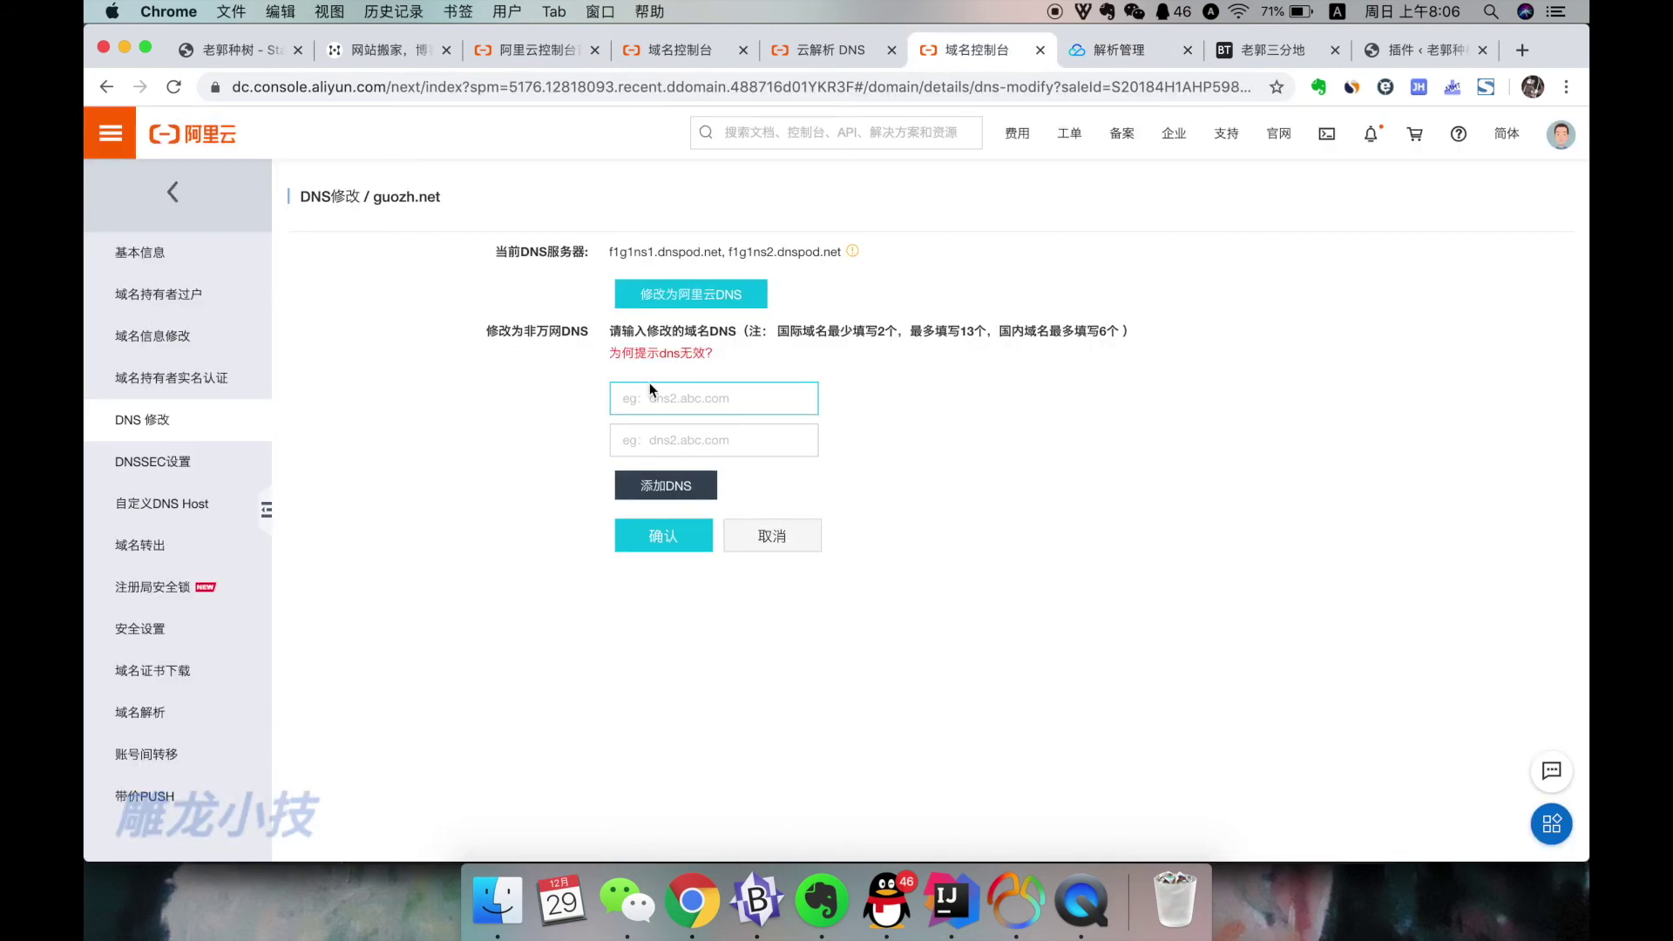
left_click(1116, 50)
left_click(648, 306)
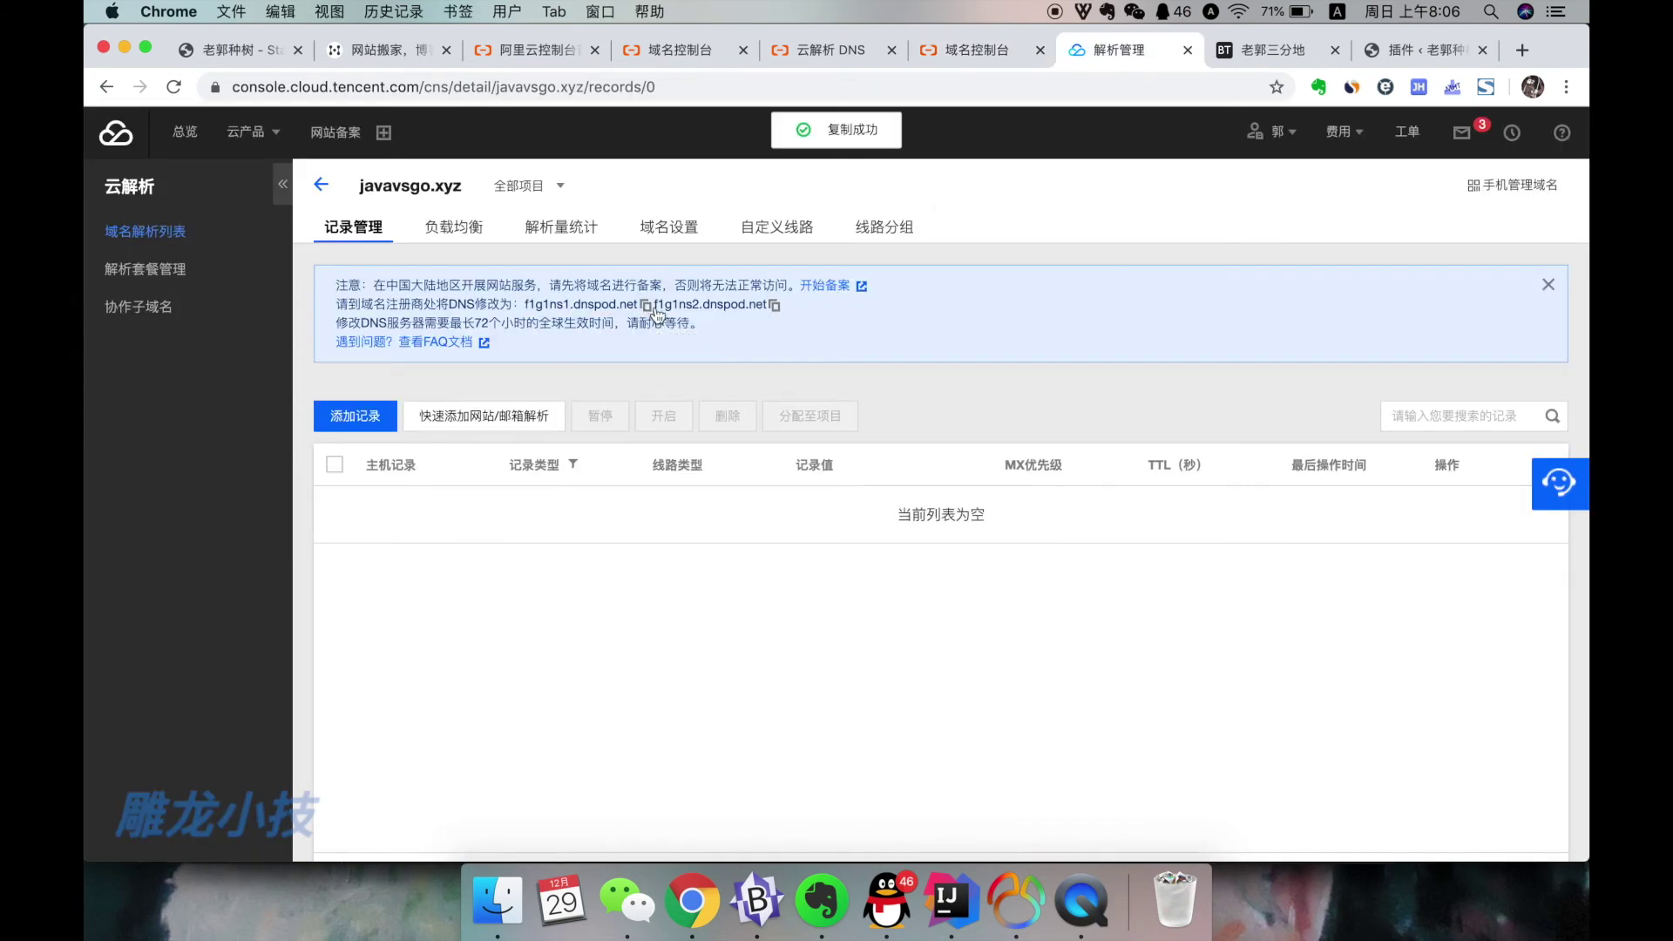
left_click(992, 50)
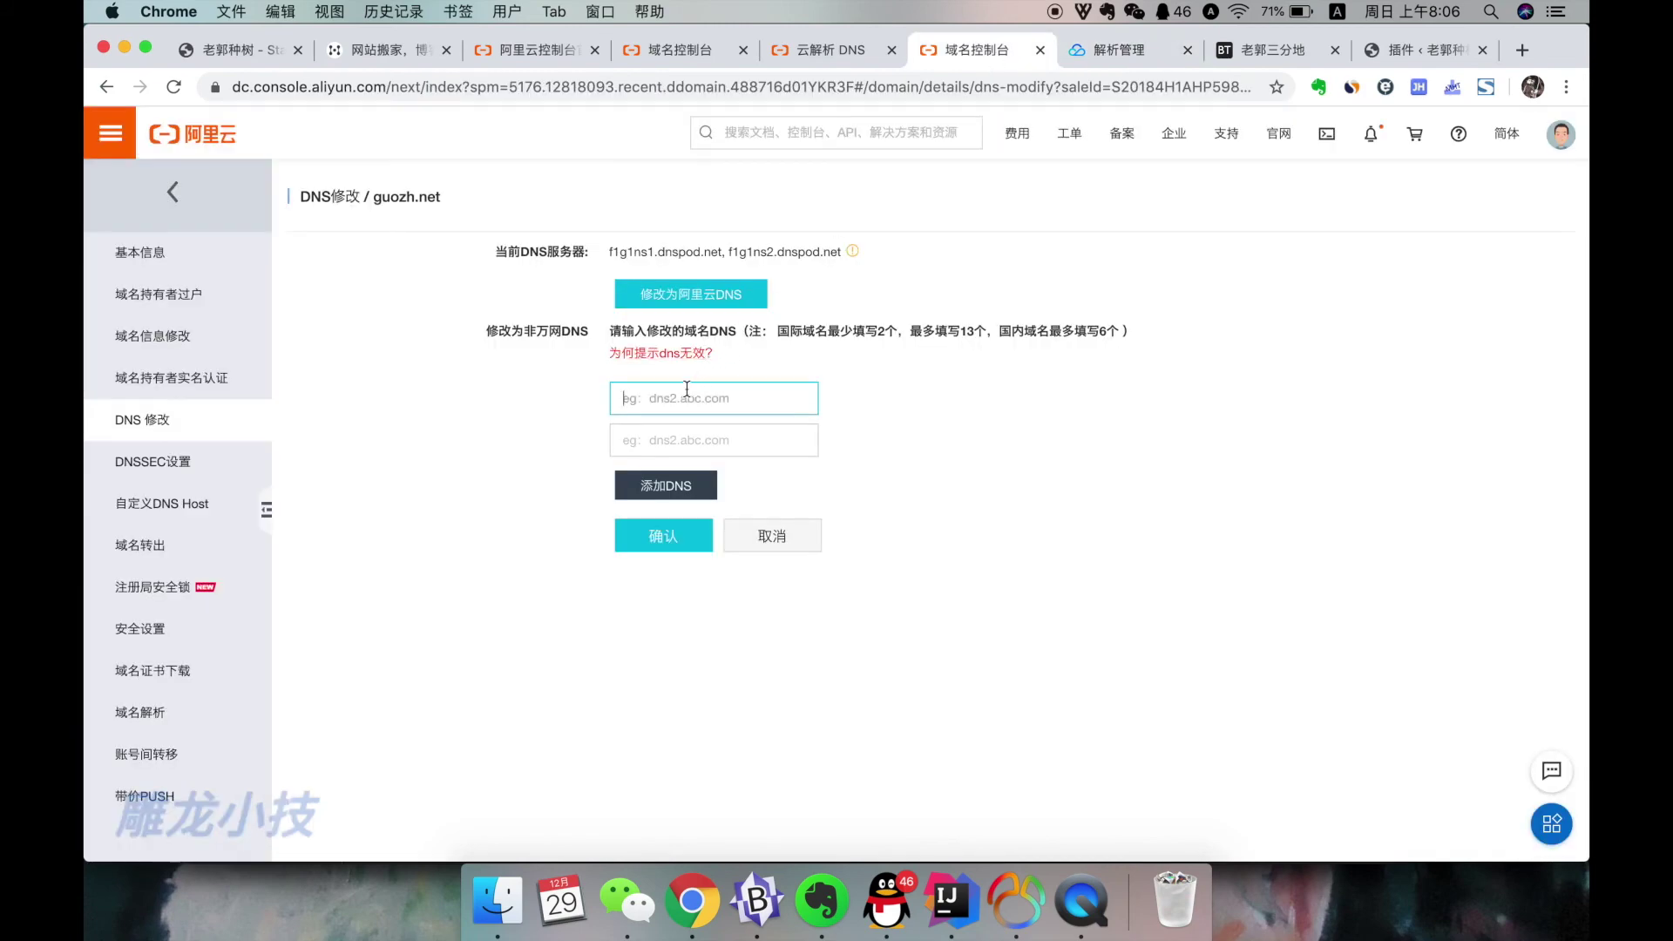
key("super+v")
Copy the second Tencent Cloud DNS server f1g1ns2.dnspod.net into the second custom DNS field of guozh.net.
left_click(1115, 50)
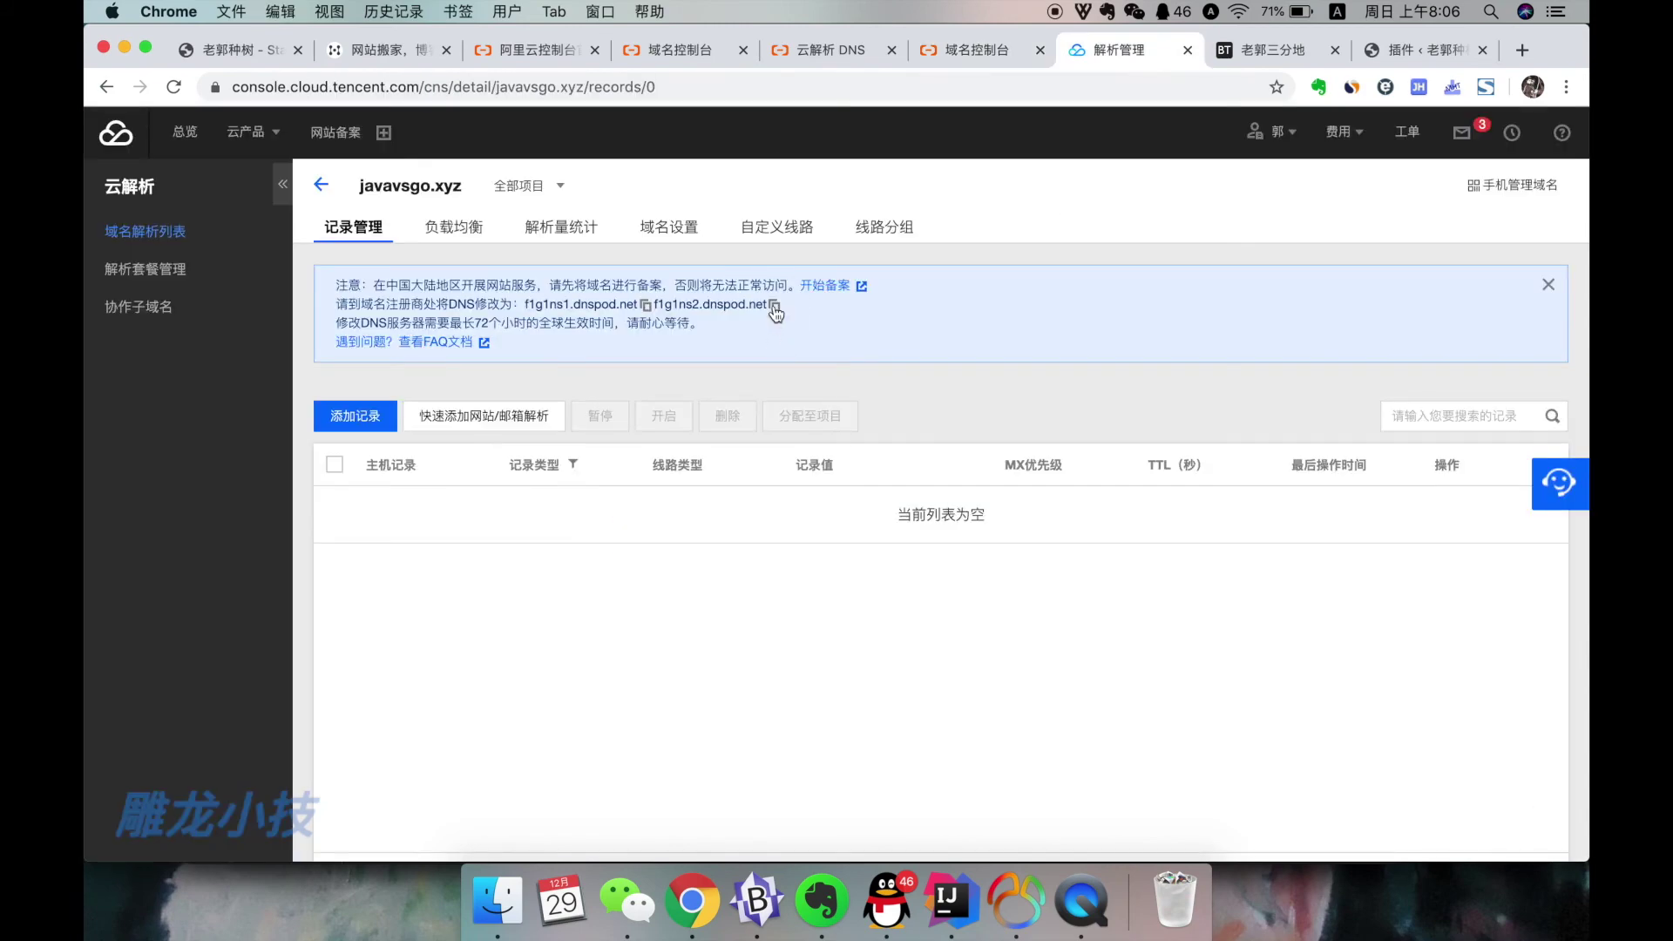
left_click(774, 315)
left_click(977, 50)
left_click(661, 441)
key("super+v")
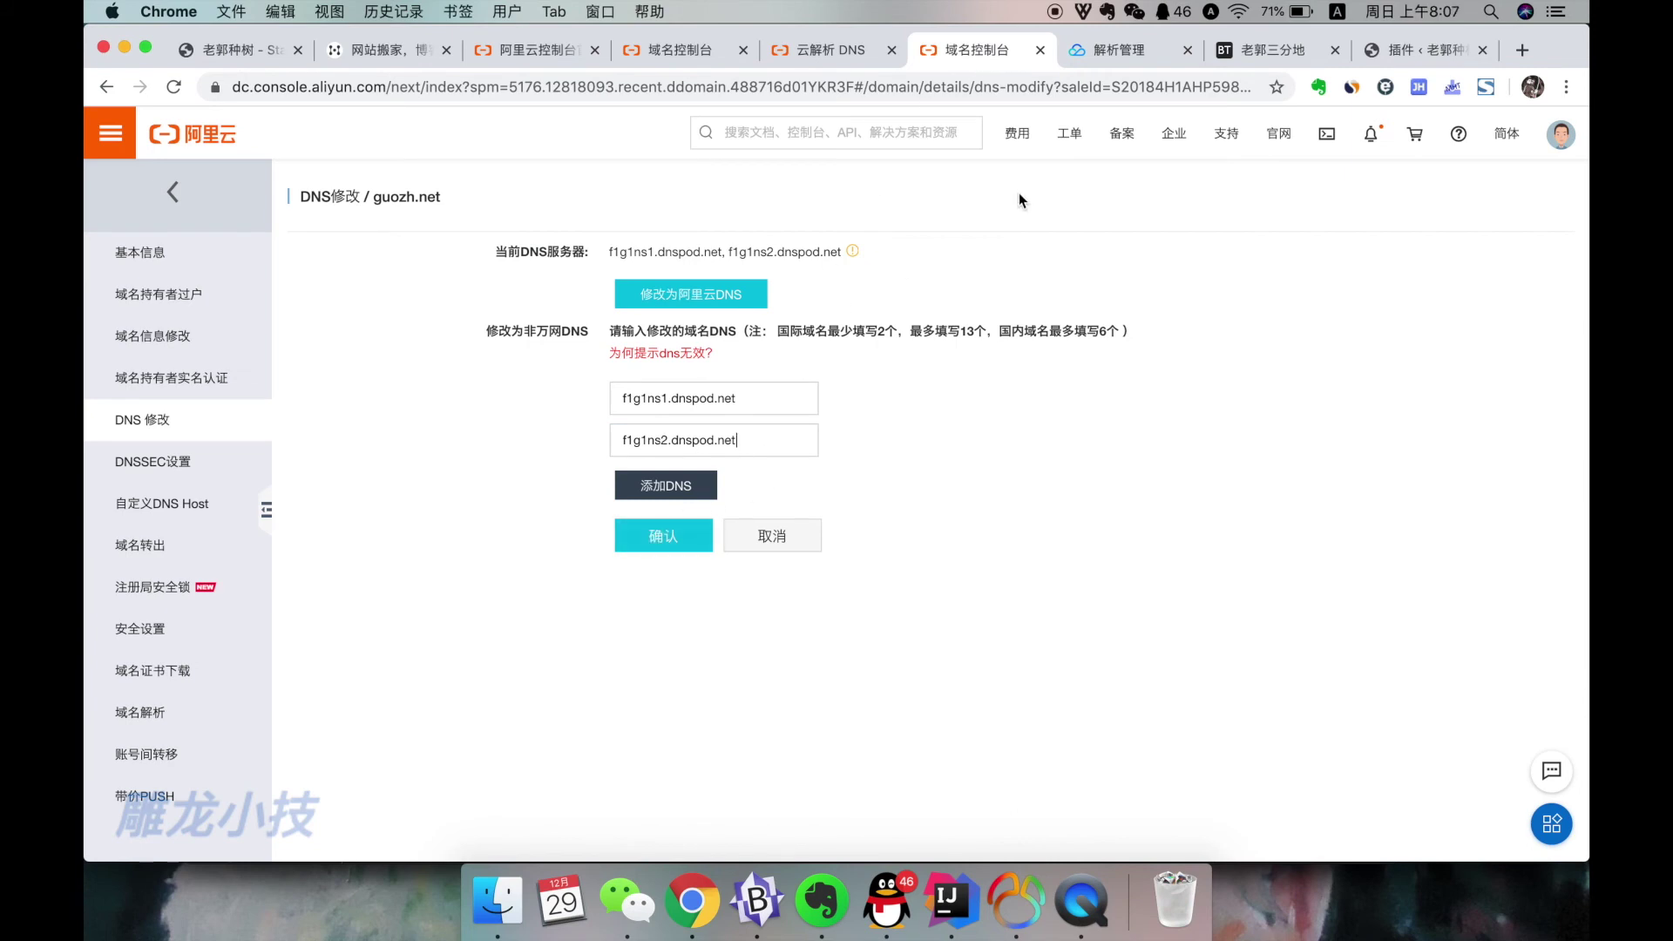
Highlight the 72-hour DNS propagation note in the Tencent Cloud console and return to guozh.net's DNS form on Alibaba Cloud.
left_click(1120, 50)
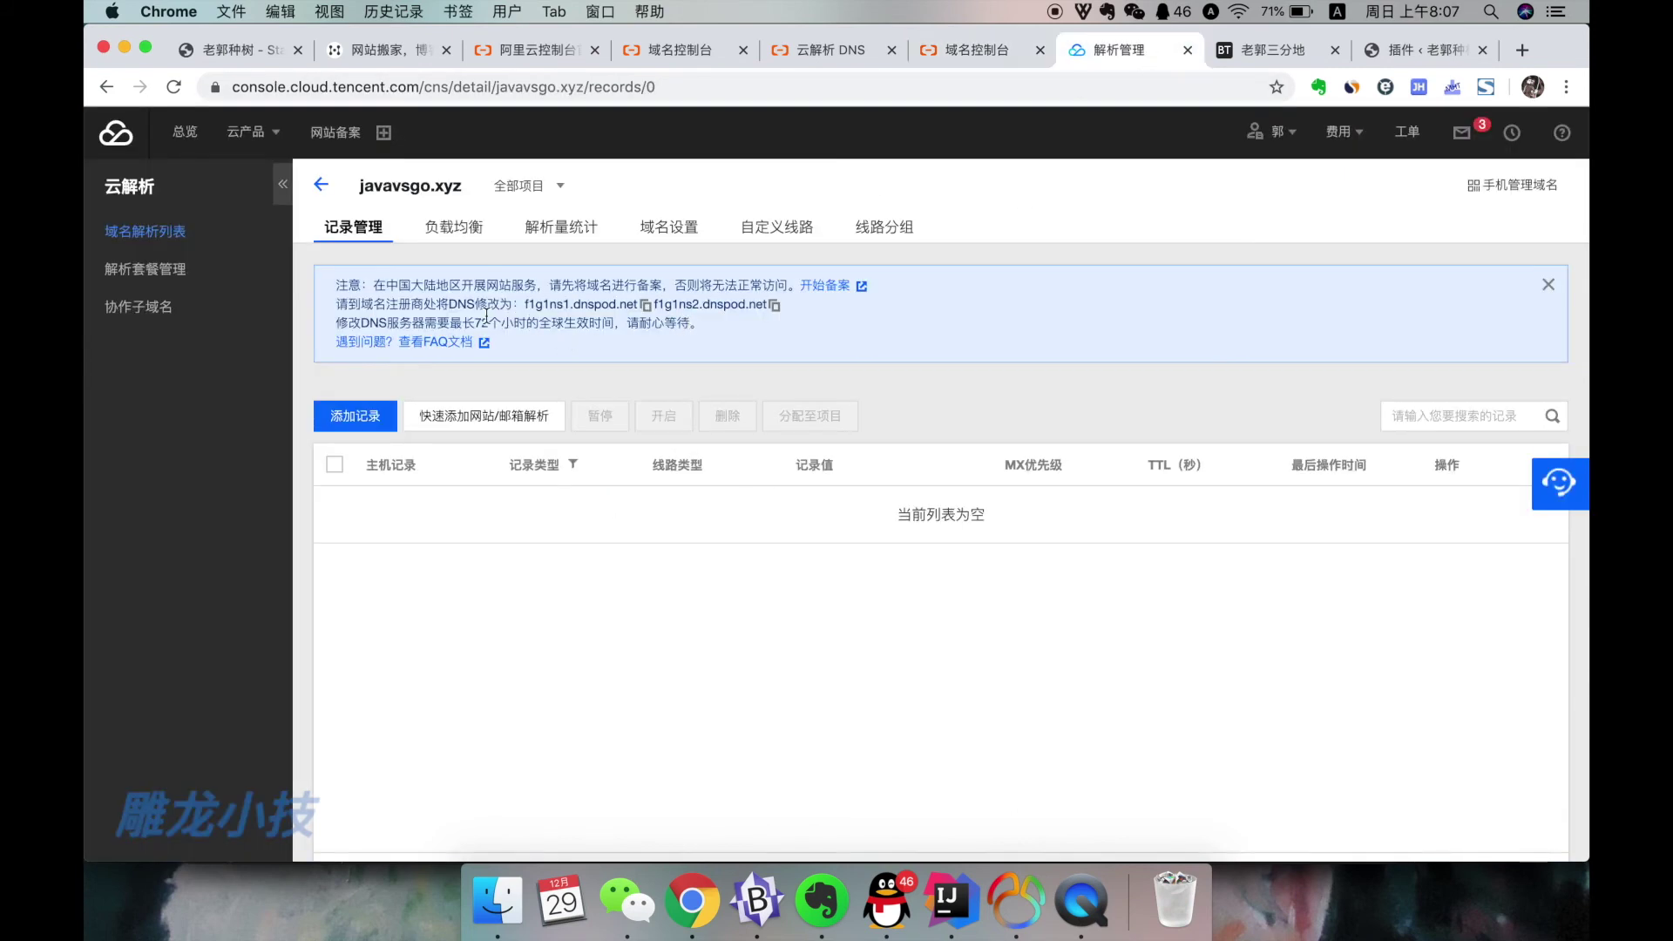
left_click_drag(358, 324, 621, 325)
key("ctrl+shift+Tab")
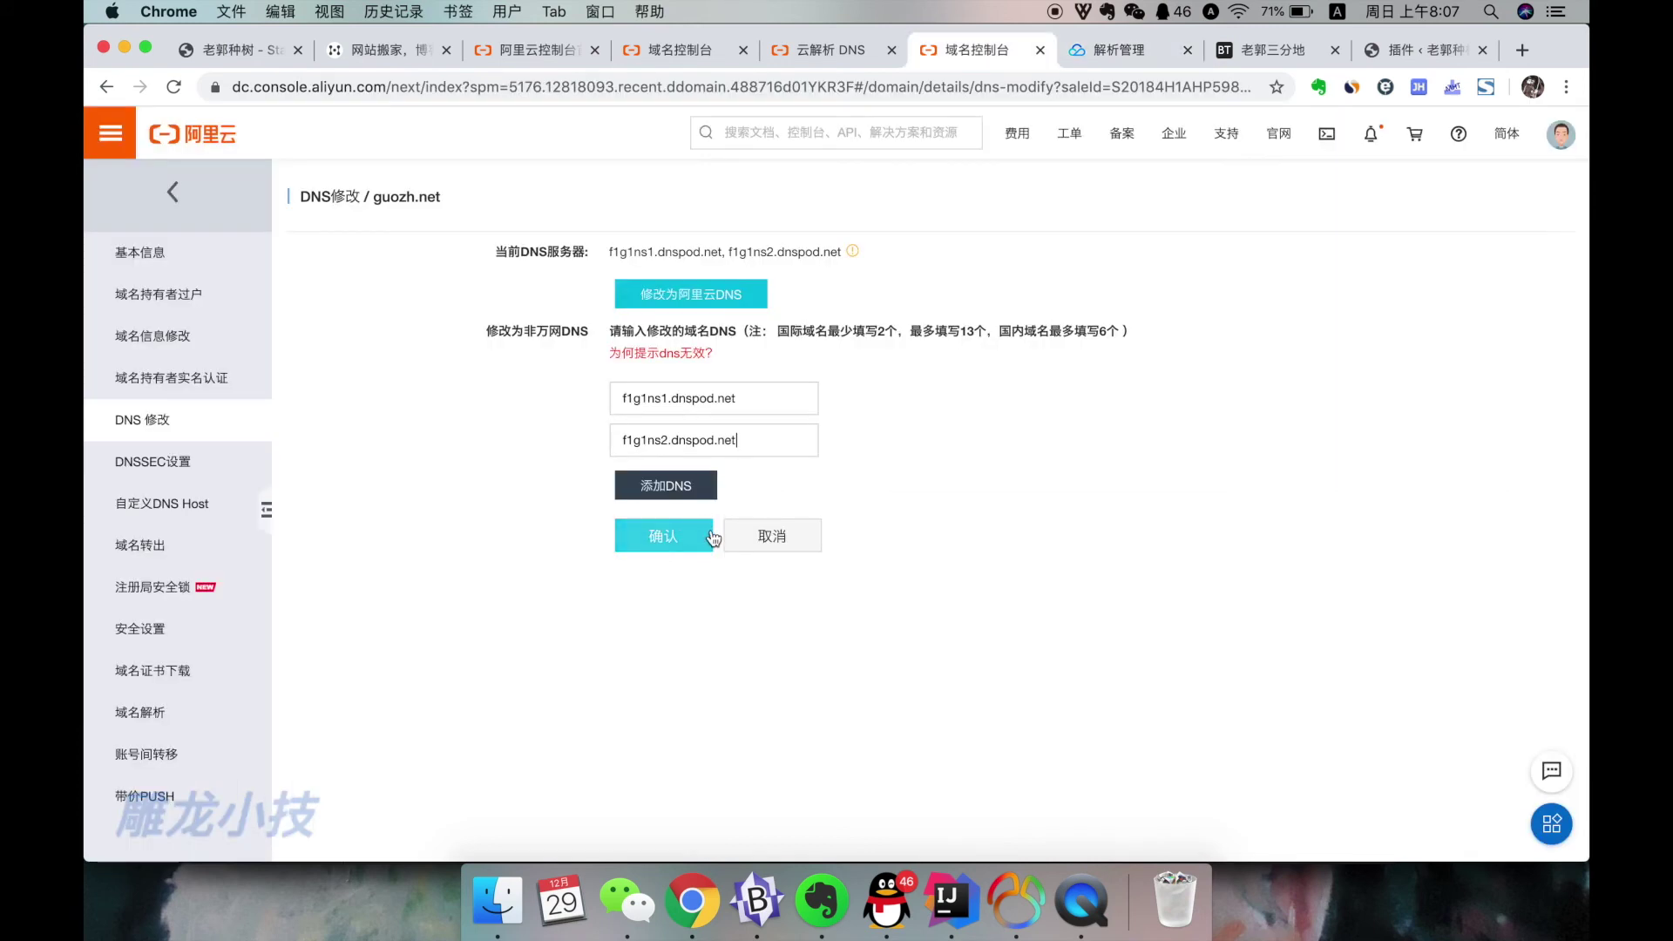
key("ctrl+shift+Tab")
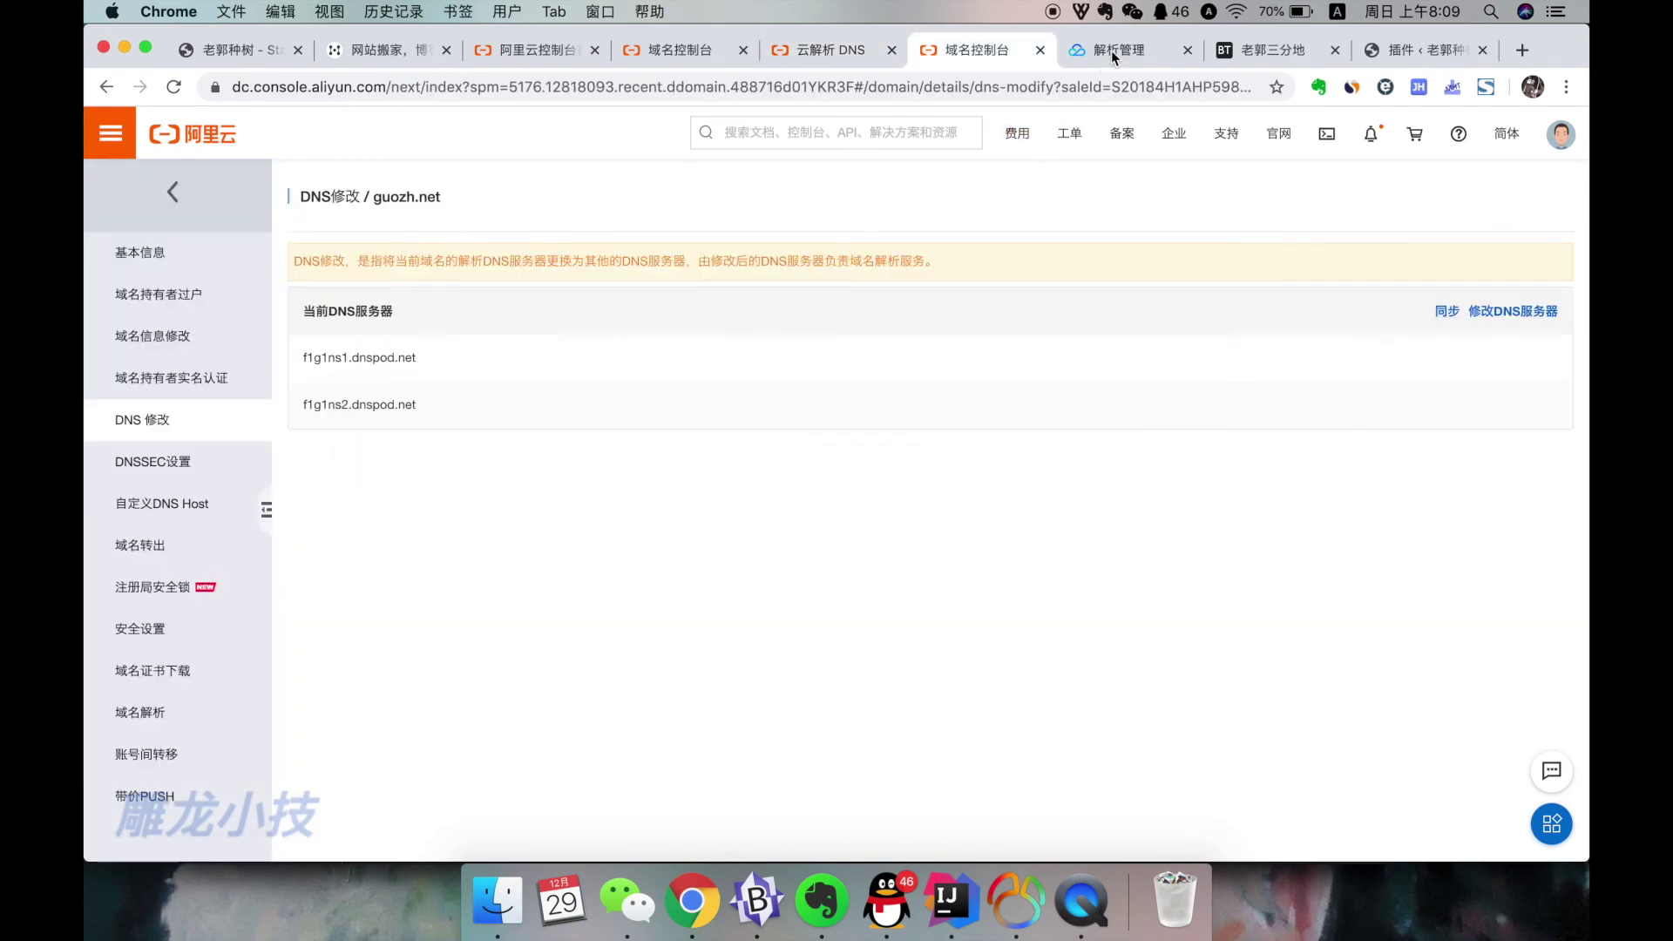
Copy f1g1ns1.dnspod.net from Tencent Cloud and search for it on guozh.net's DNS修改 page to compare the server addresses.
left_click(1112, 50)
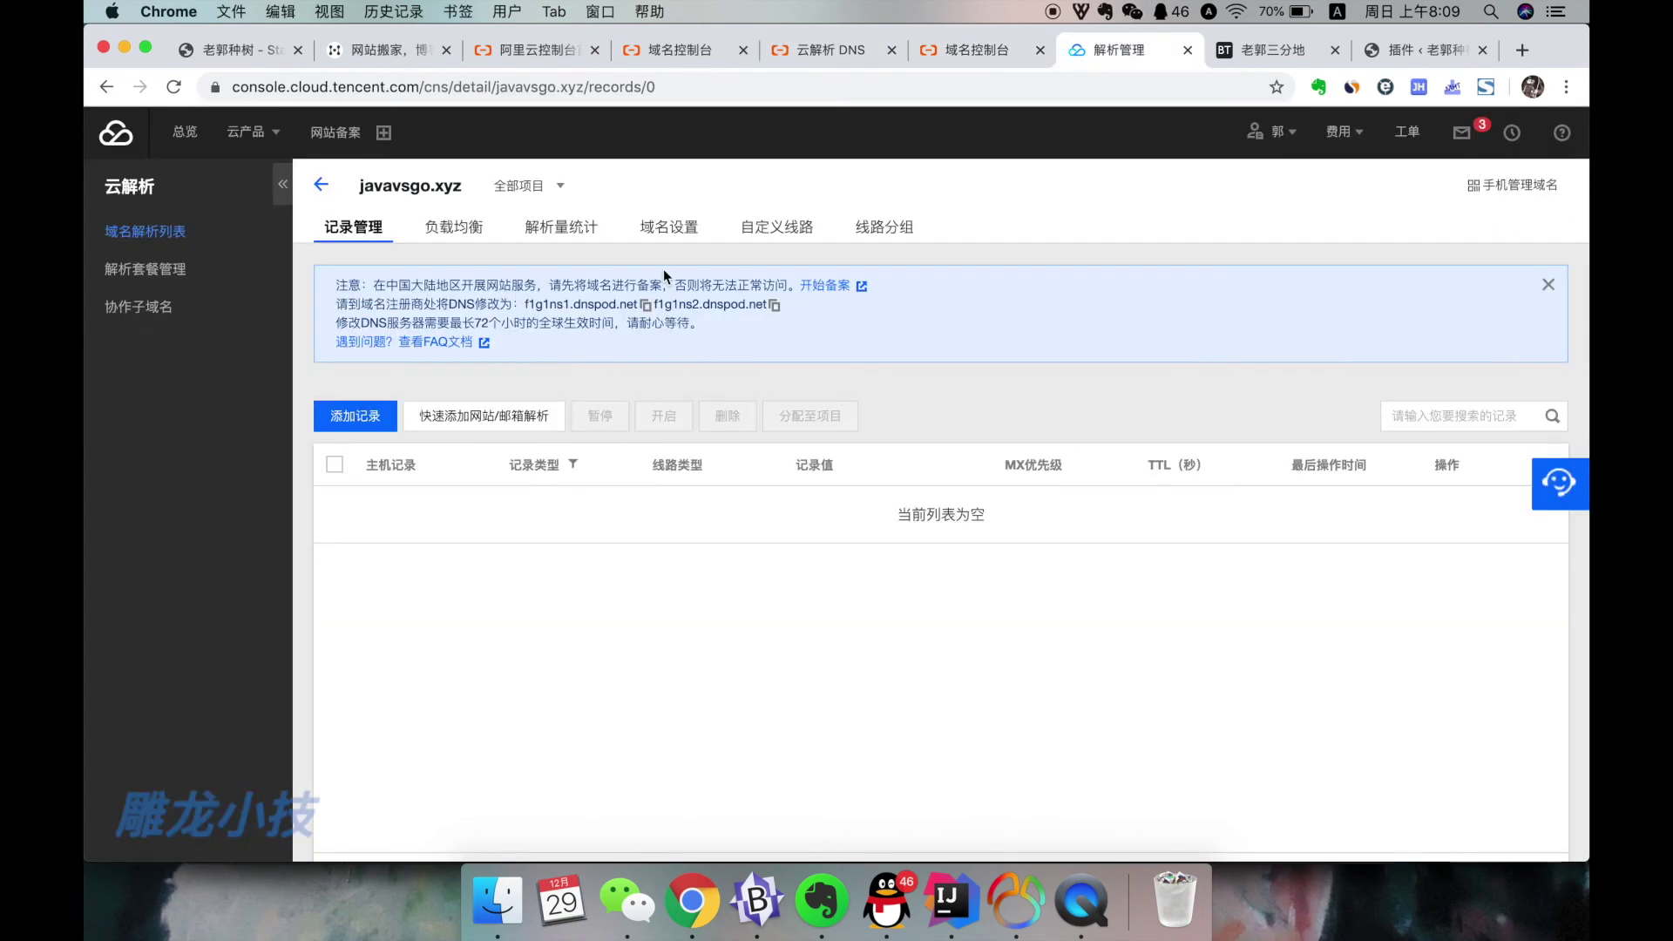
left_click(645, 305)
left_click(939, 54)
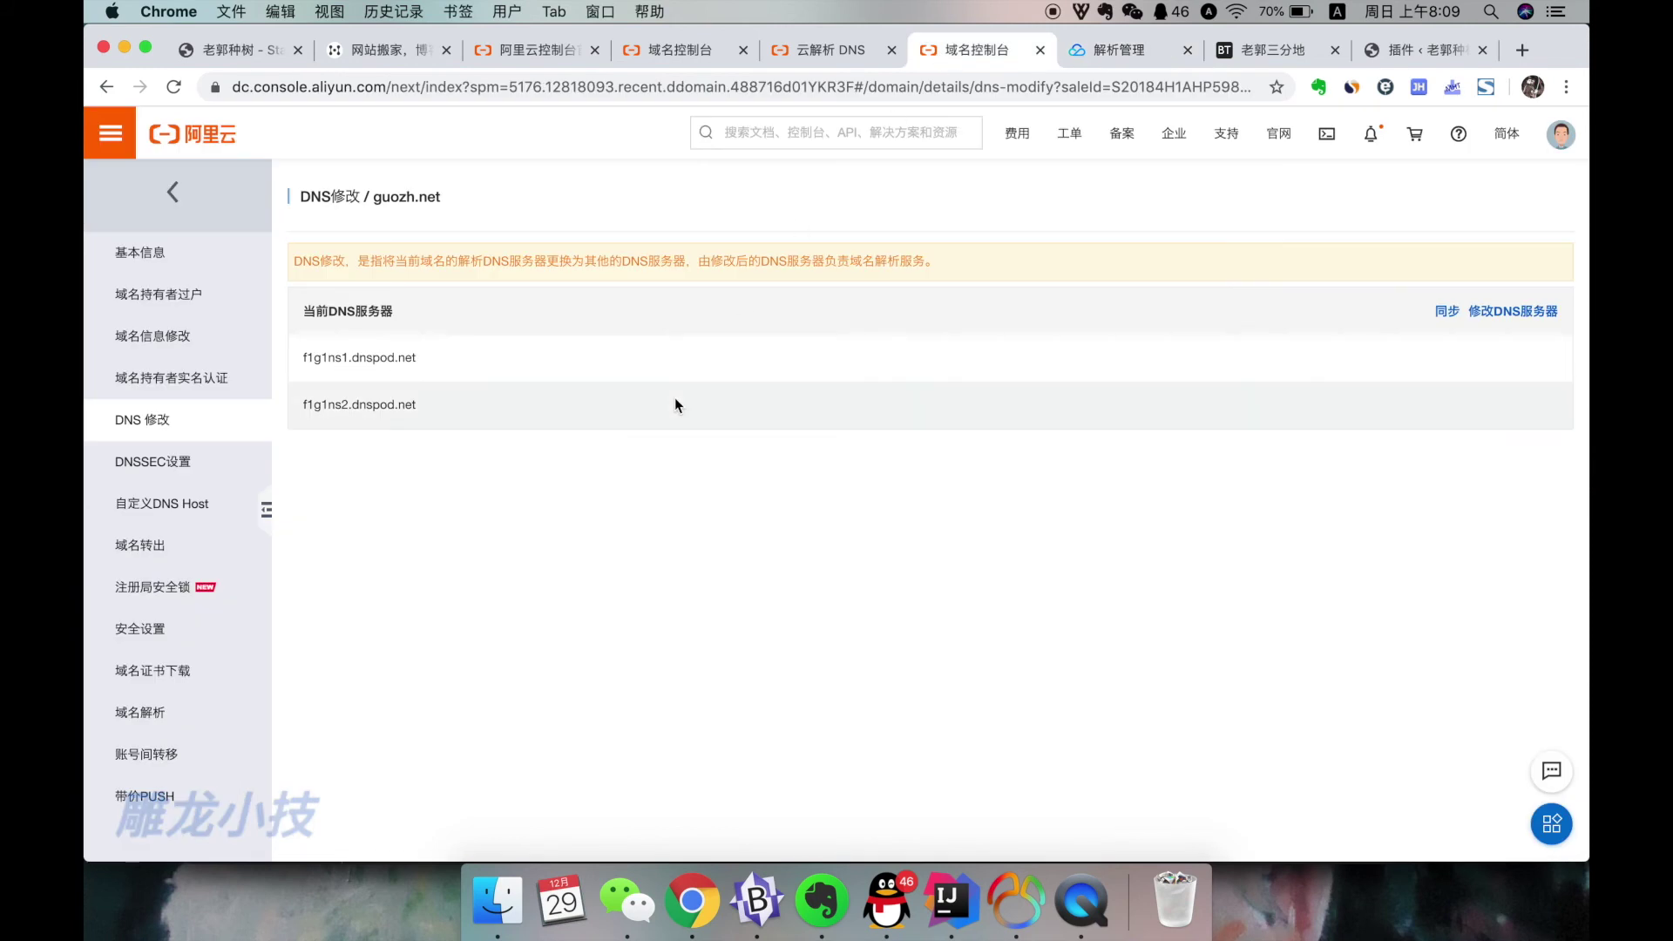
key("super+f")
key("super+v")
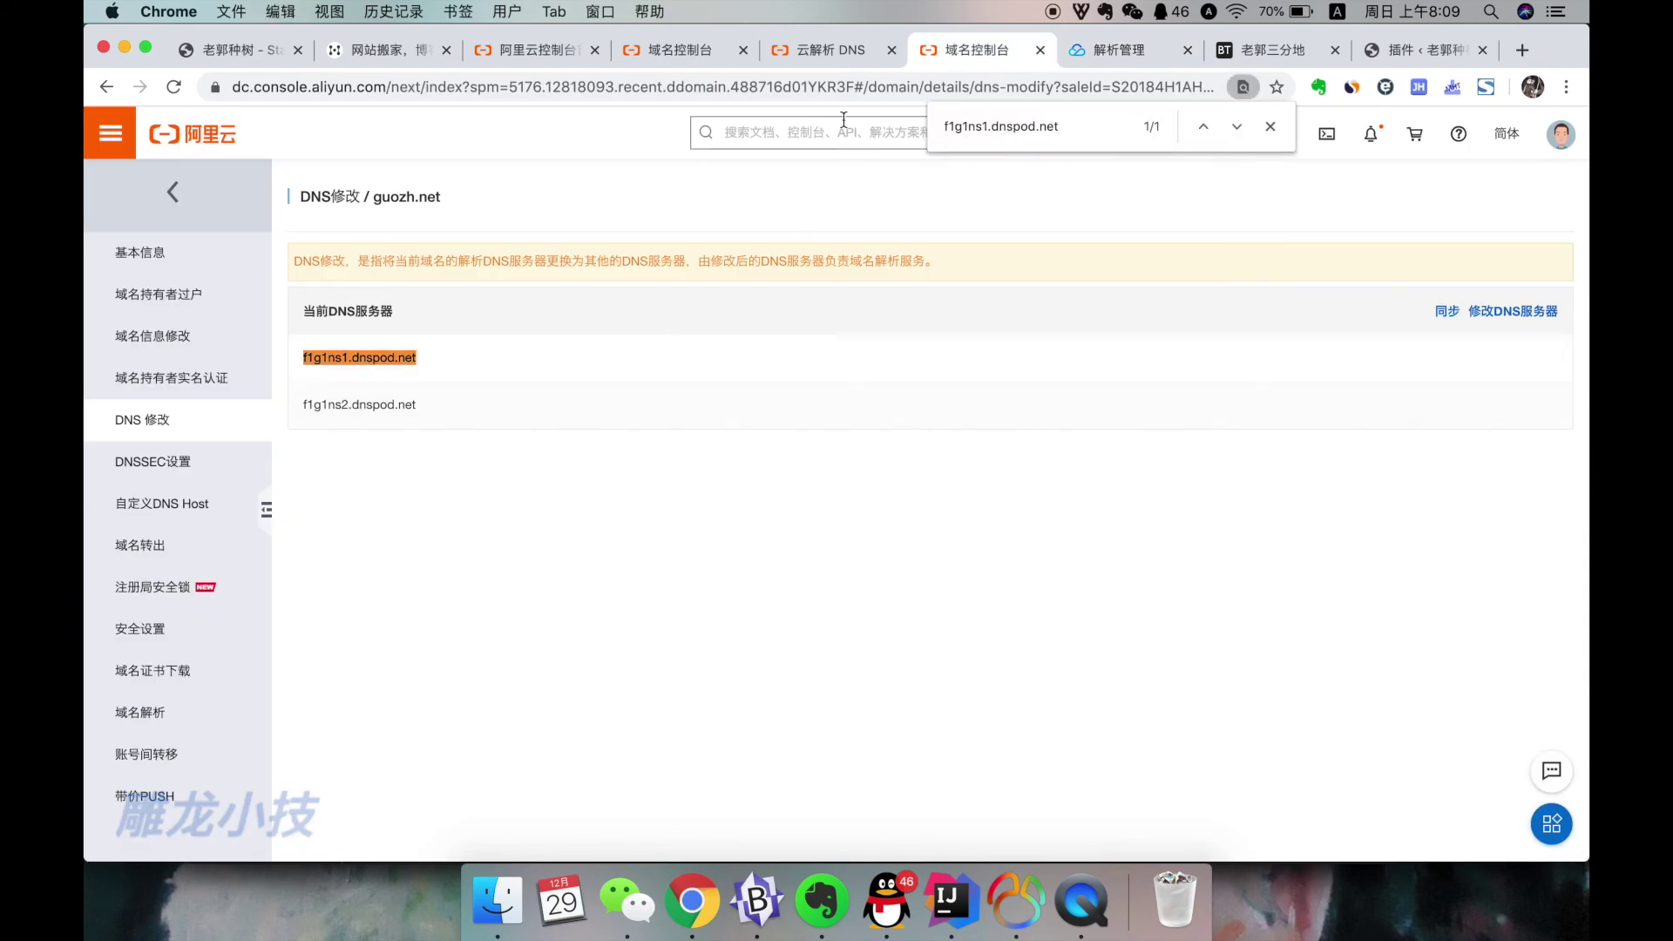
key("Escape")
Start a new resolution record for javavsgo.xyz on Tencent Cloud and check it against guozh.net's existing Alibaba Cloud records.
left_click(1095, 54)
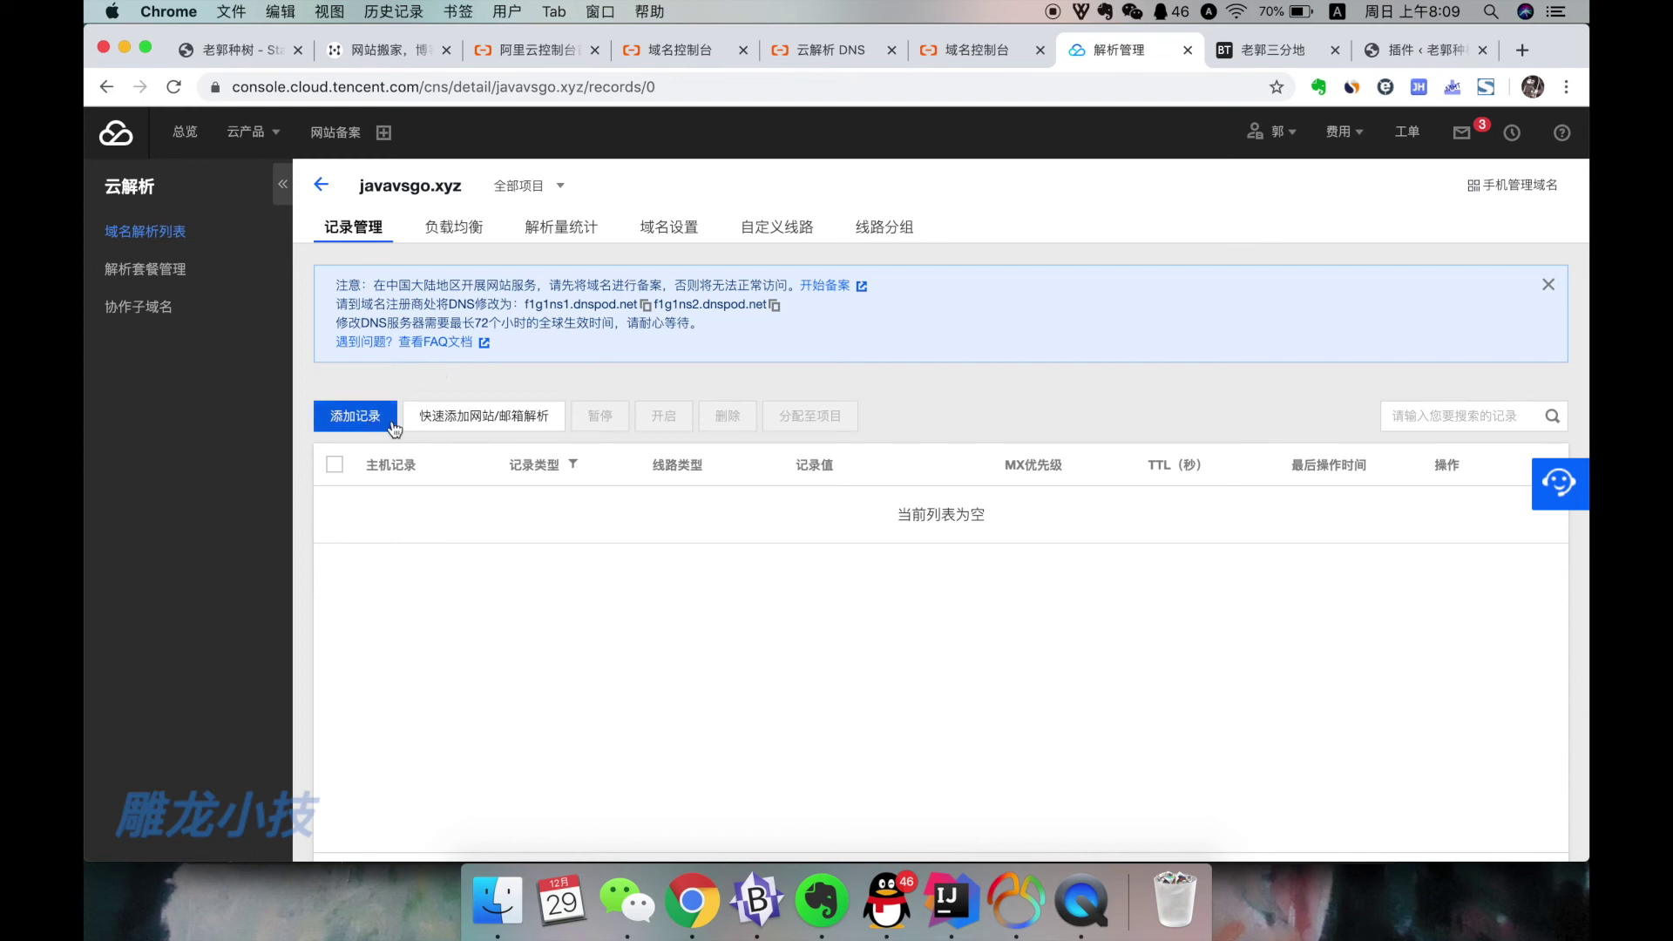
left_click(828, 50)
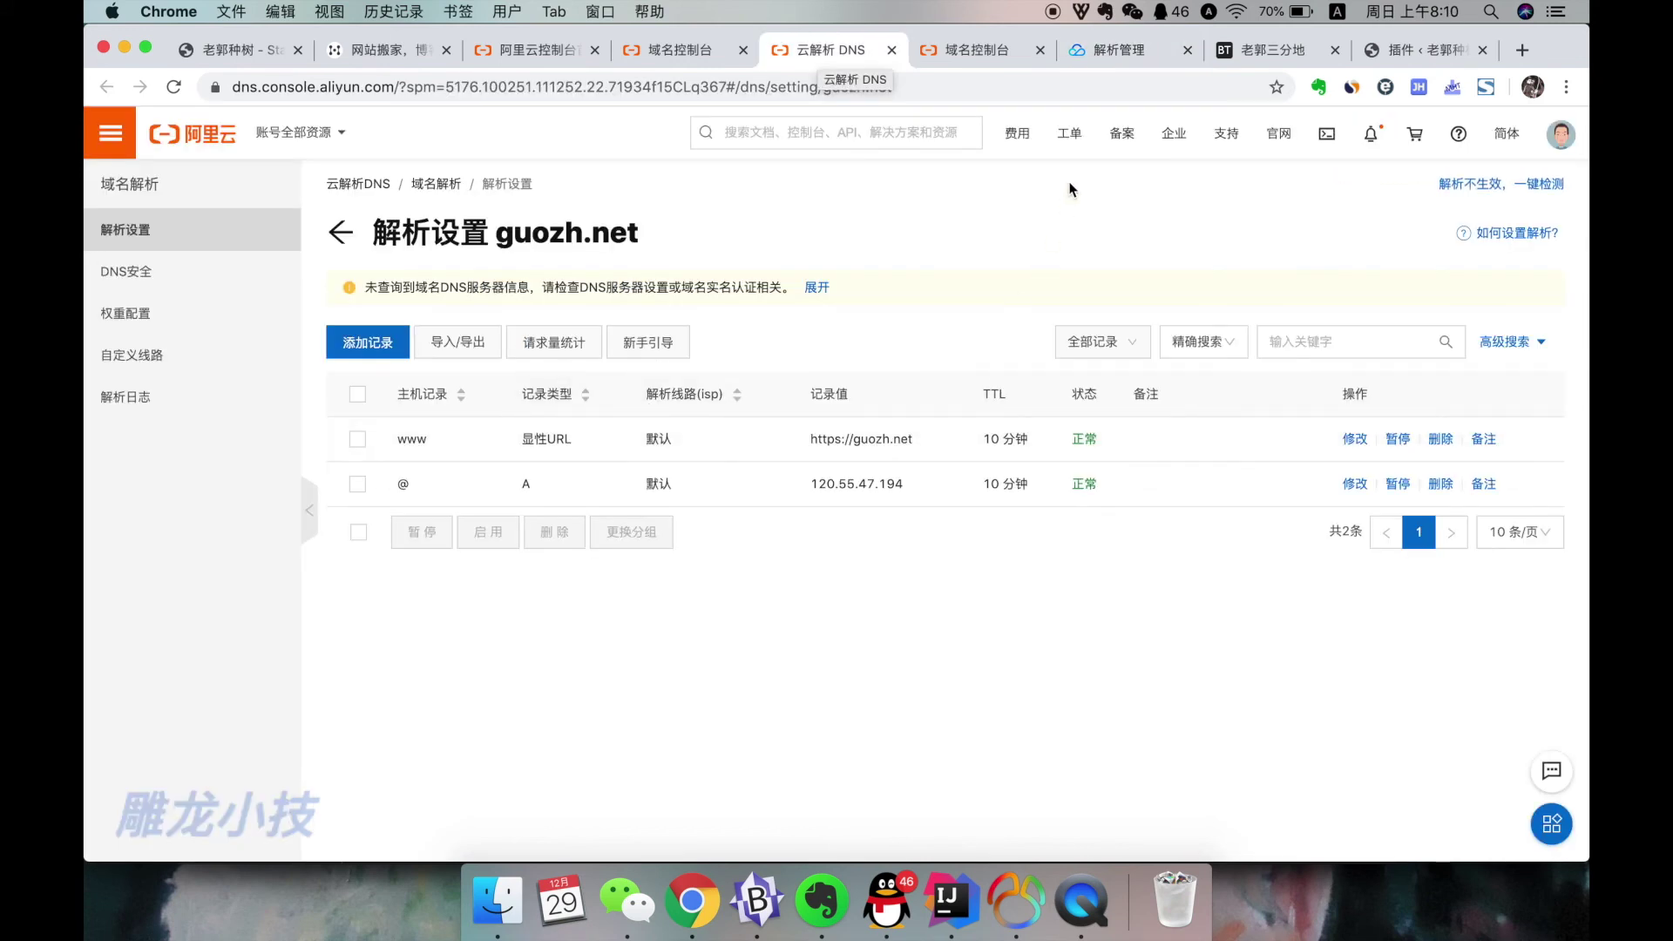
left_click(1120, 49)
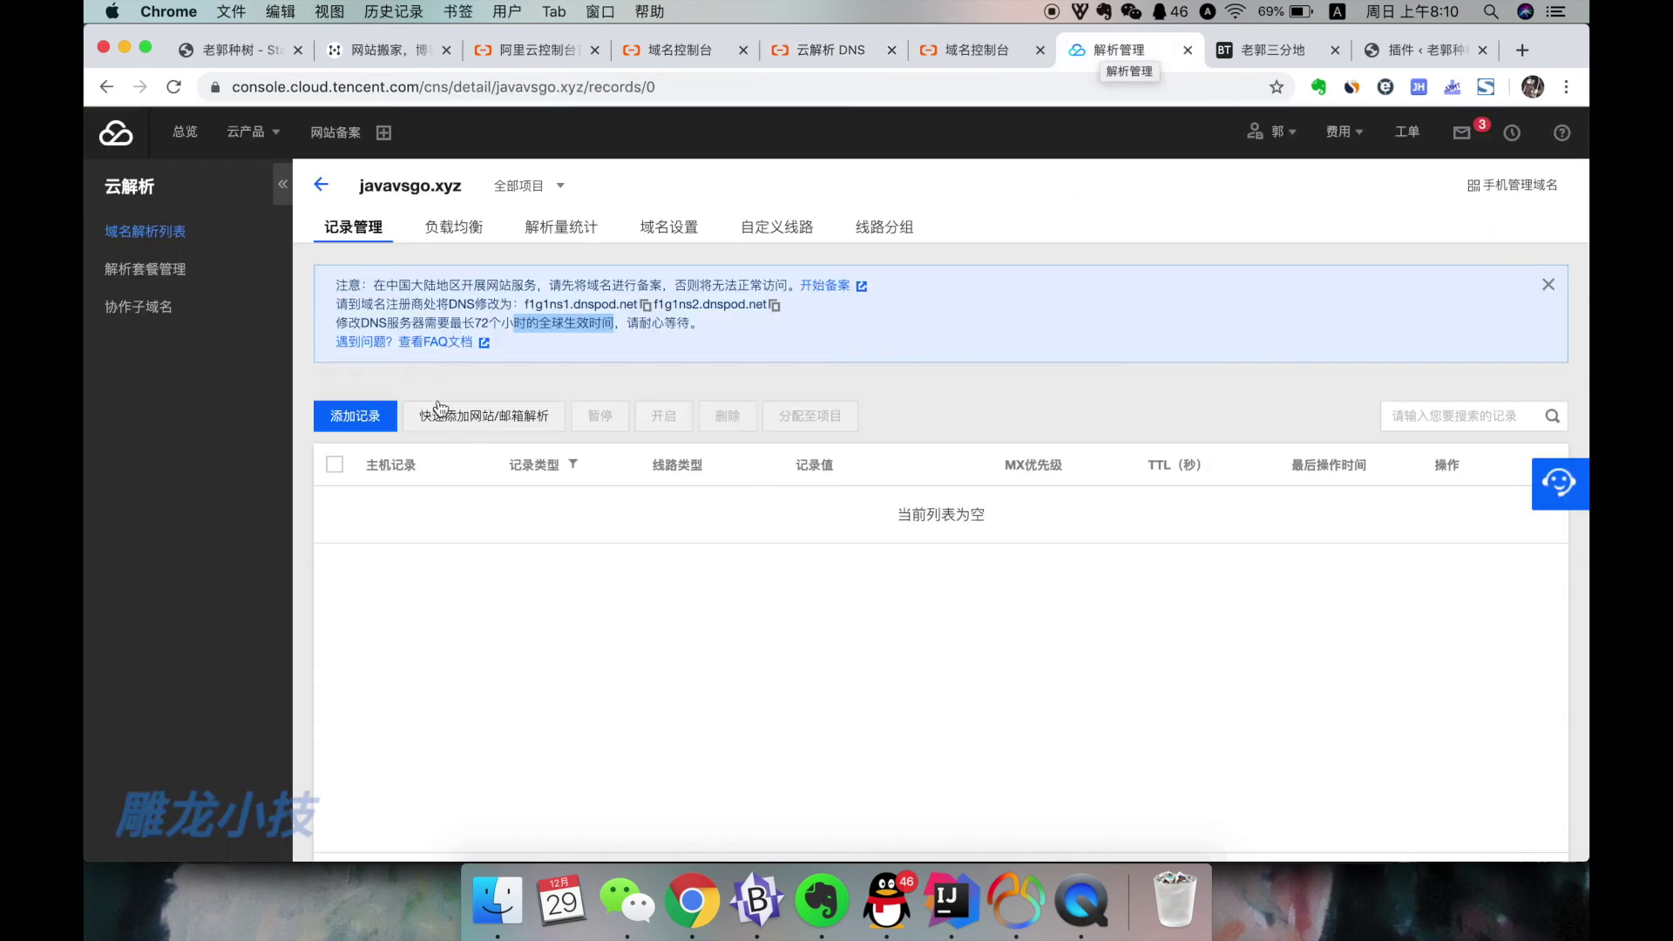
left_click(381, 418)
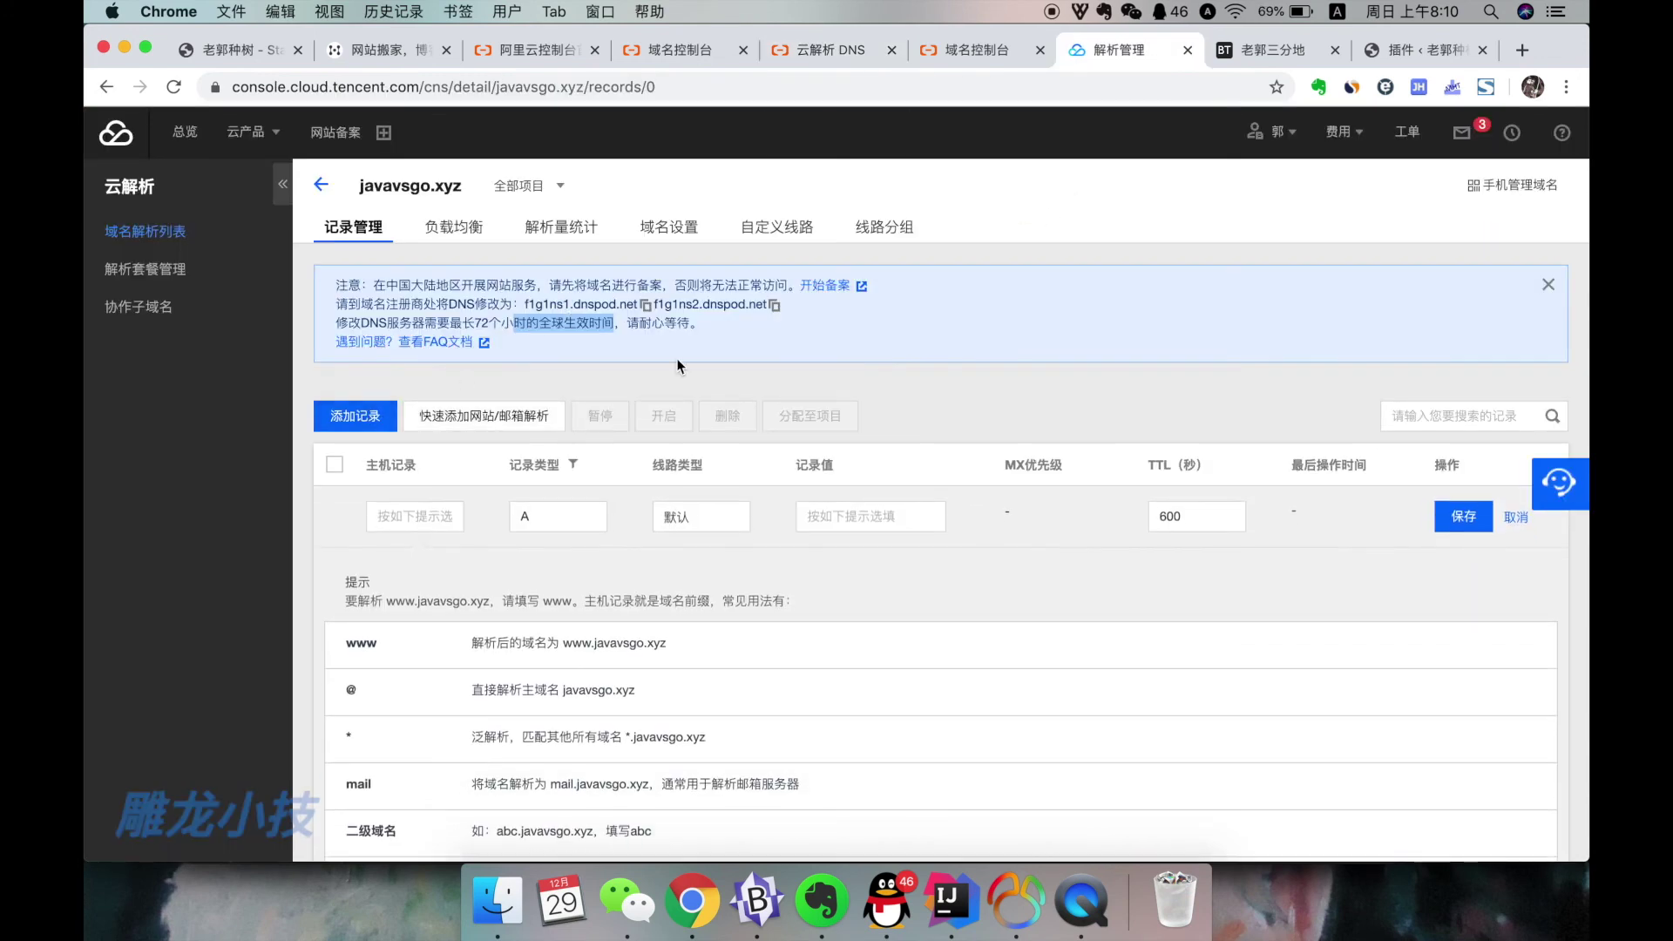
left_click(828, 56)
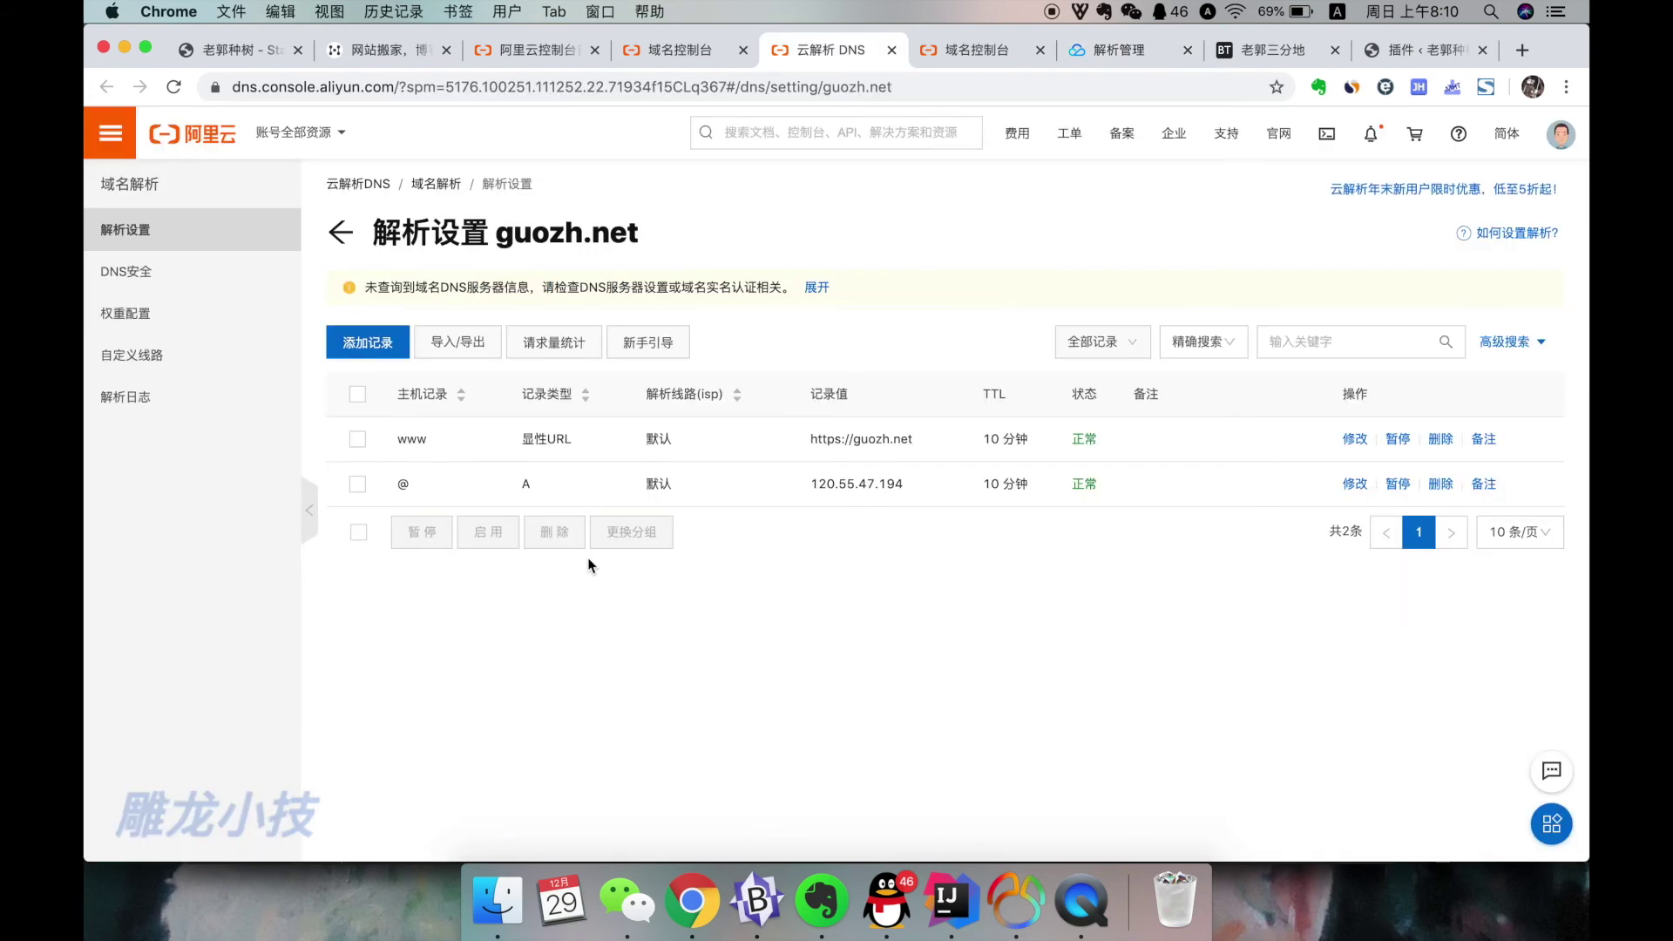
left_click(1109, 55)
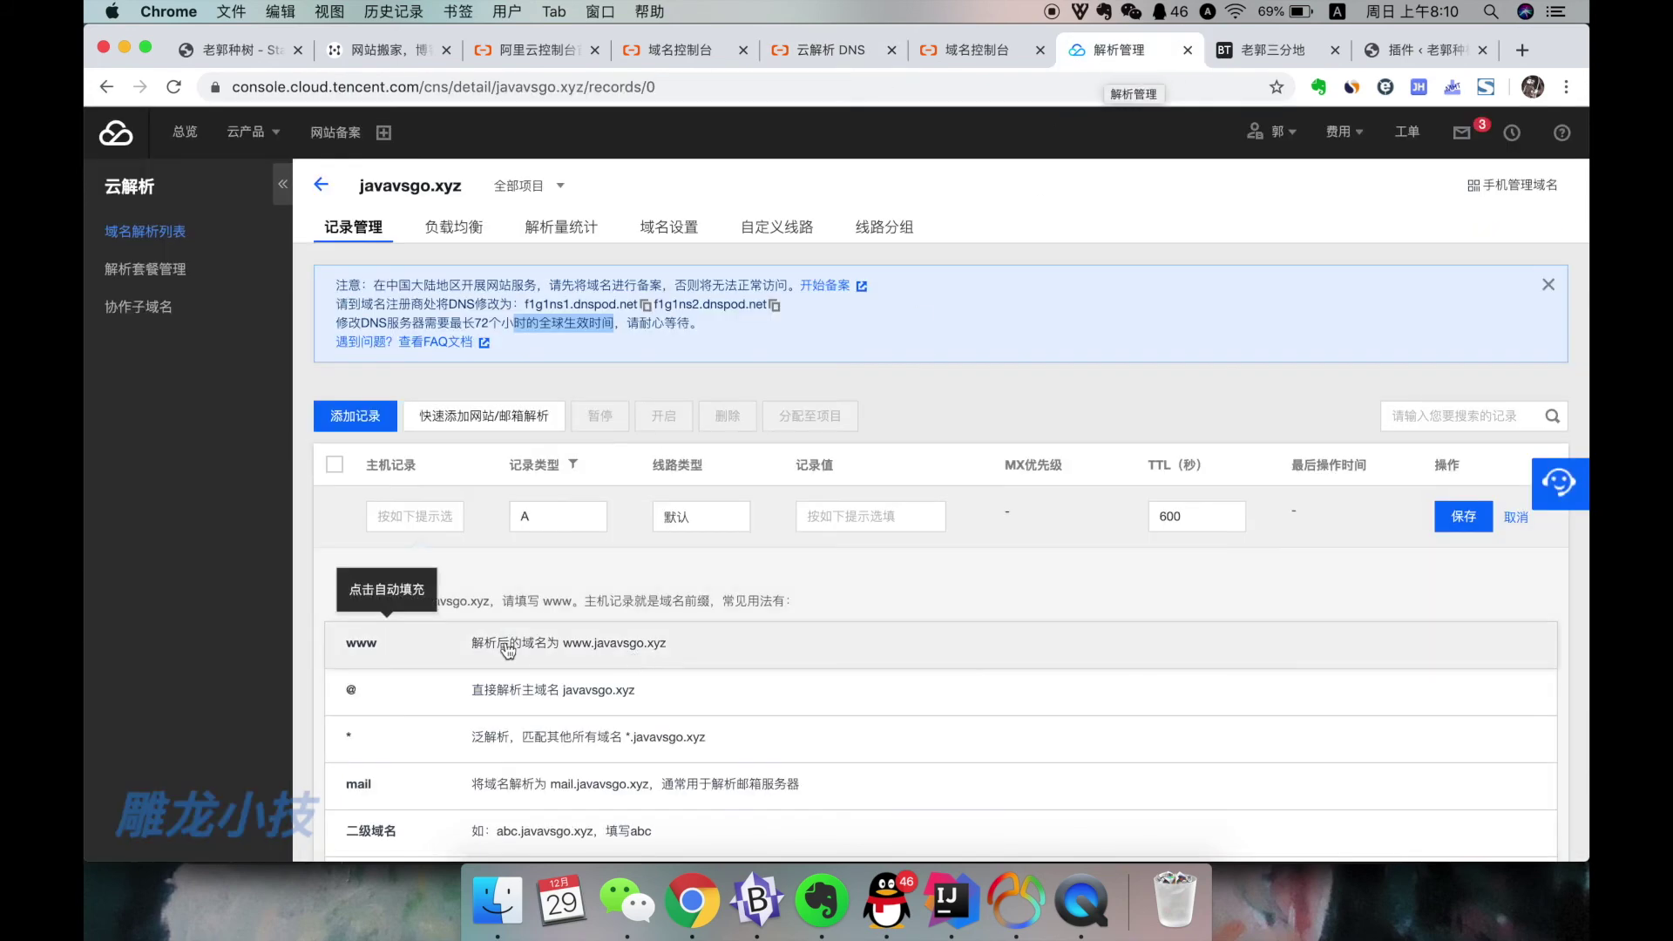
left_click(797, 56)
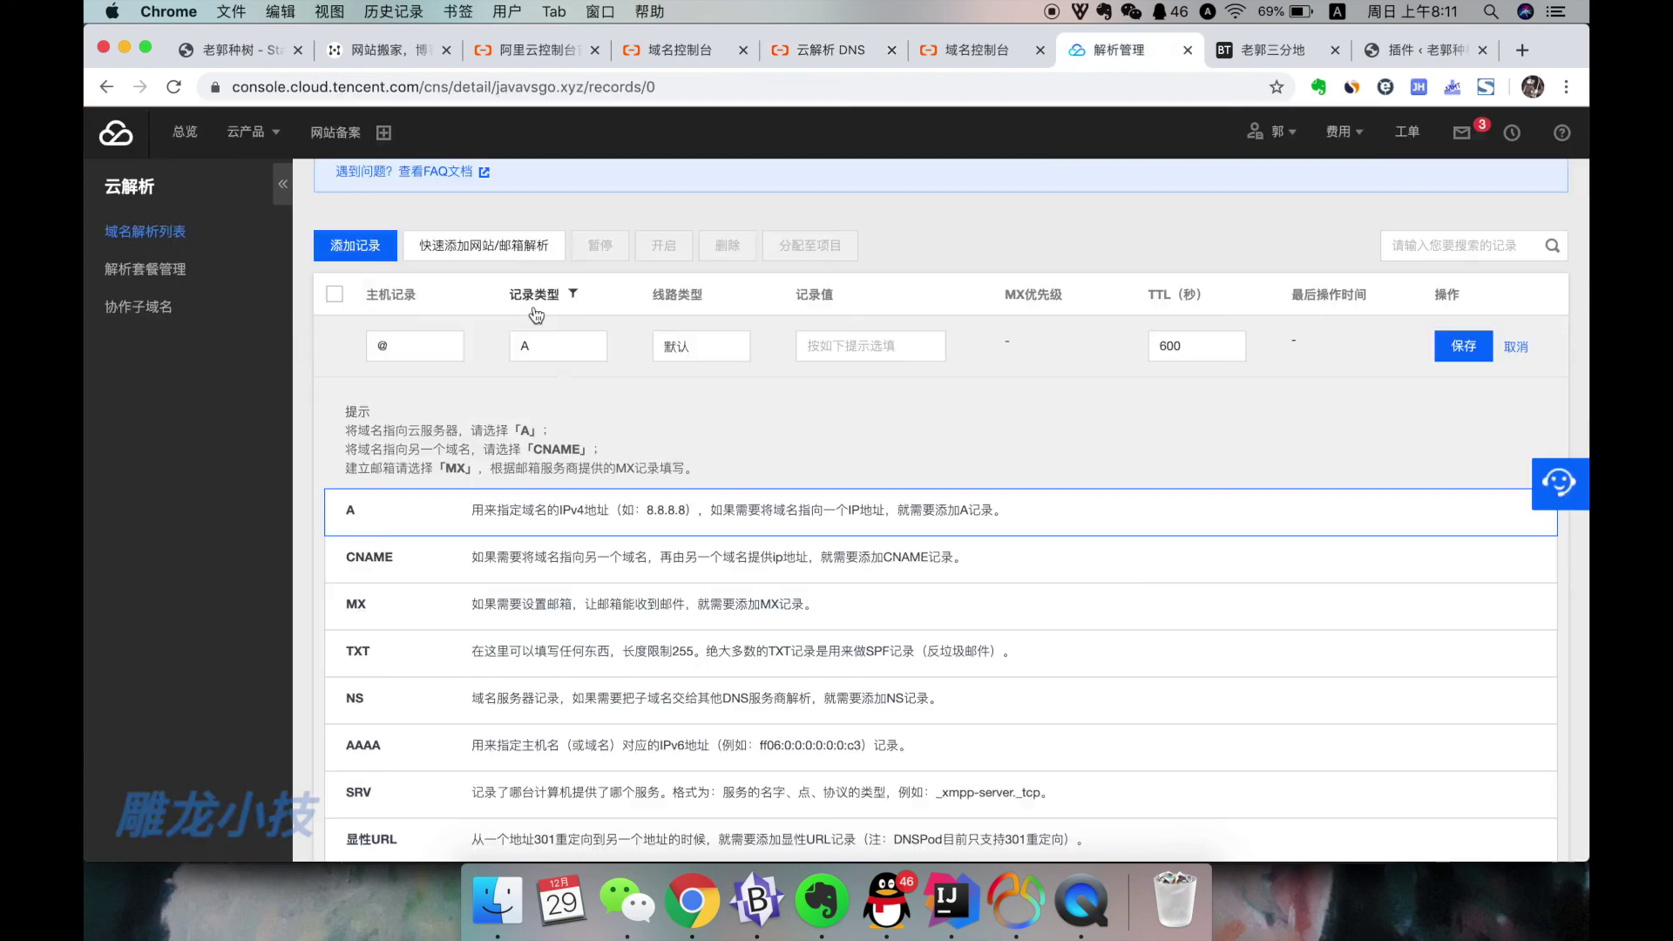
Save an A record for host @ with the value 120.55.47.194 copied from guozh.net's Alibaba Cloud @ record, default line and TTL 600.
left_click(853, 351)
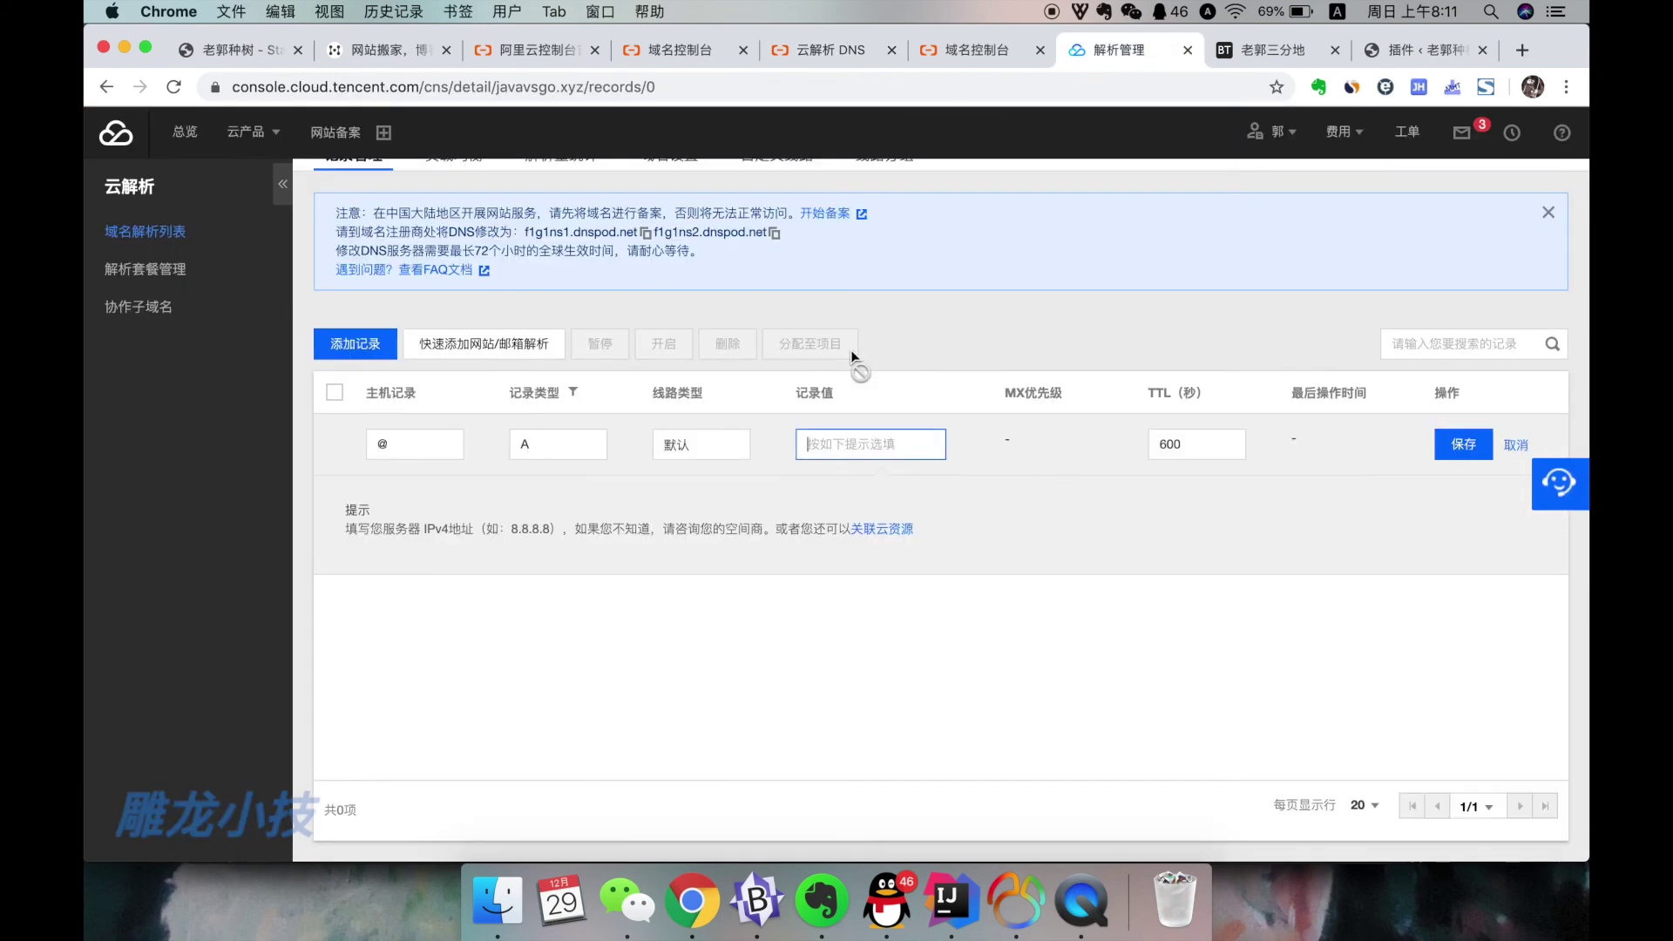
left_click(804, 50)
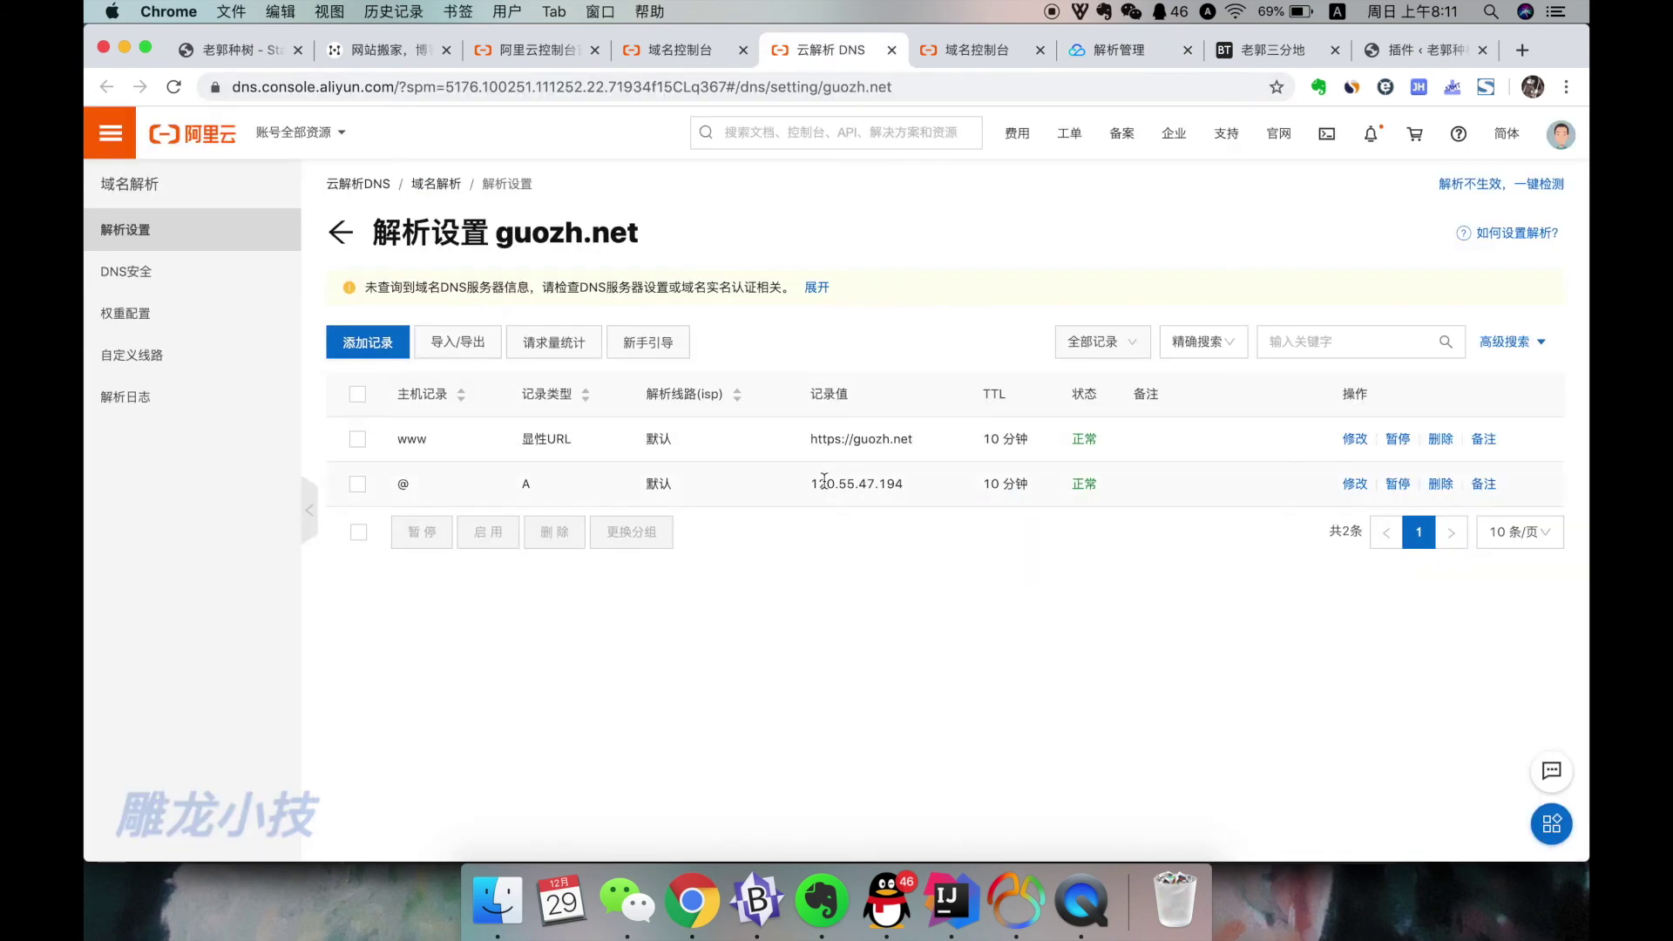
left_click_drag(811, 481, 907, 484)
key("super+c")
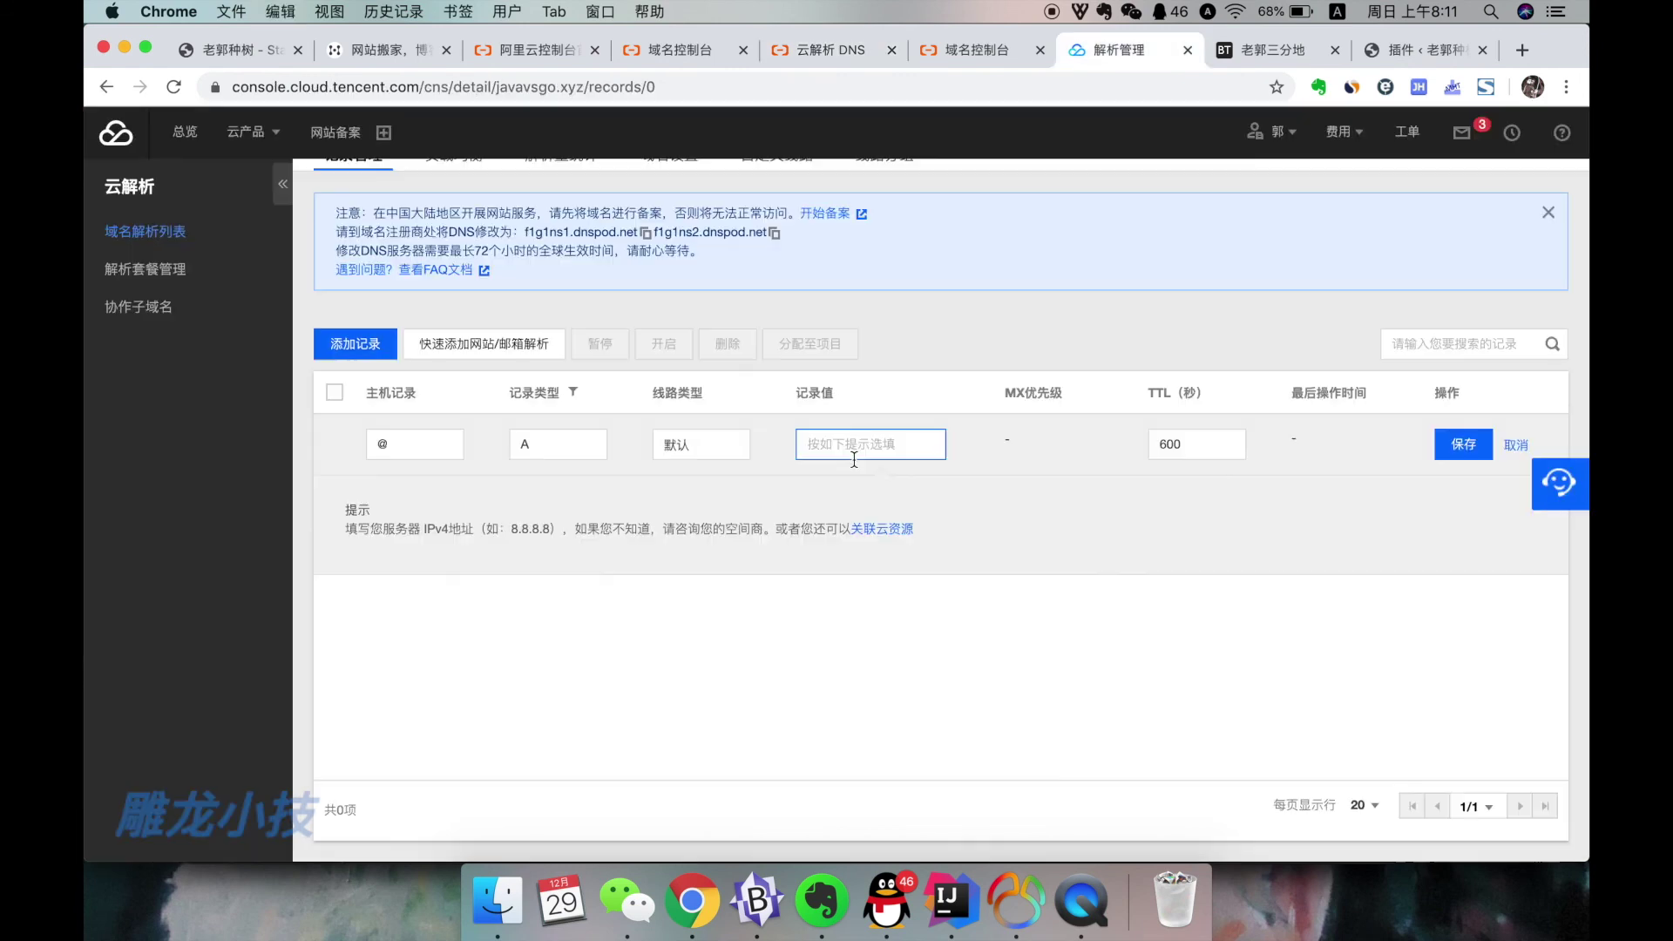
key("super+v")
left_click(1461, 447)
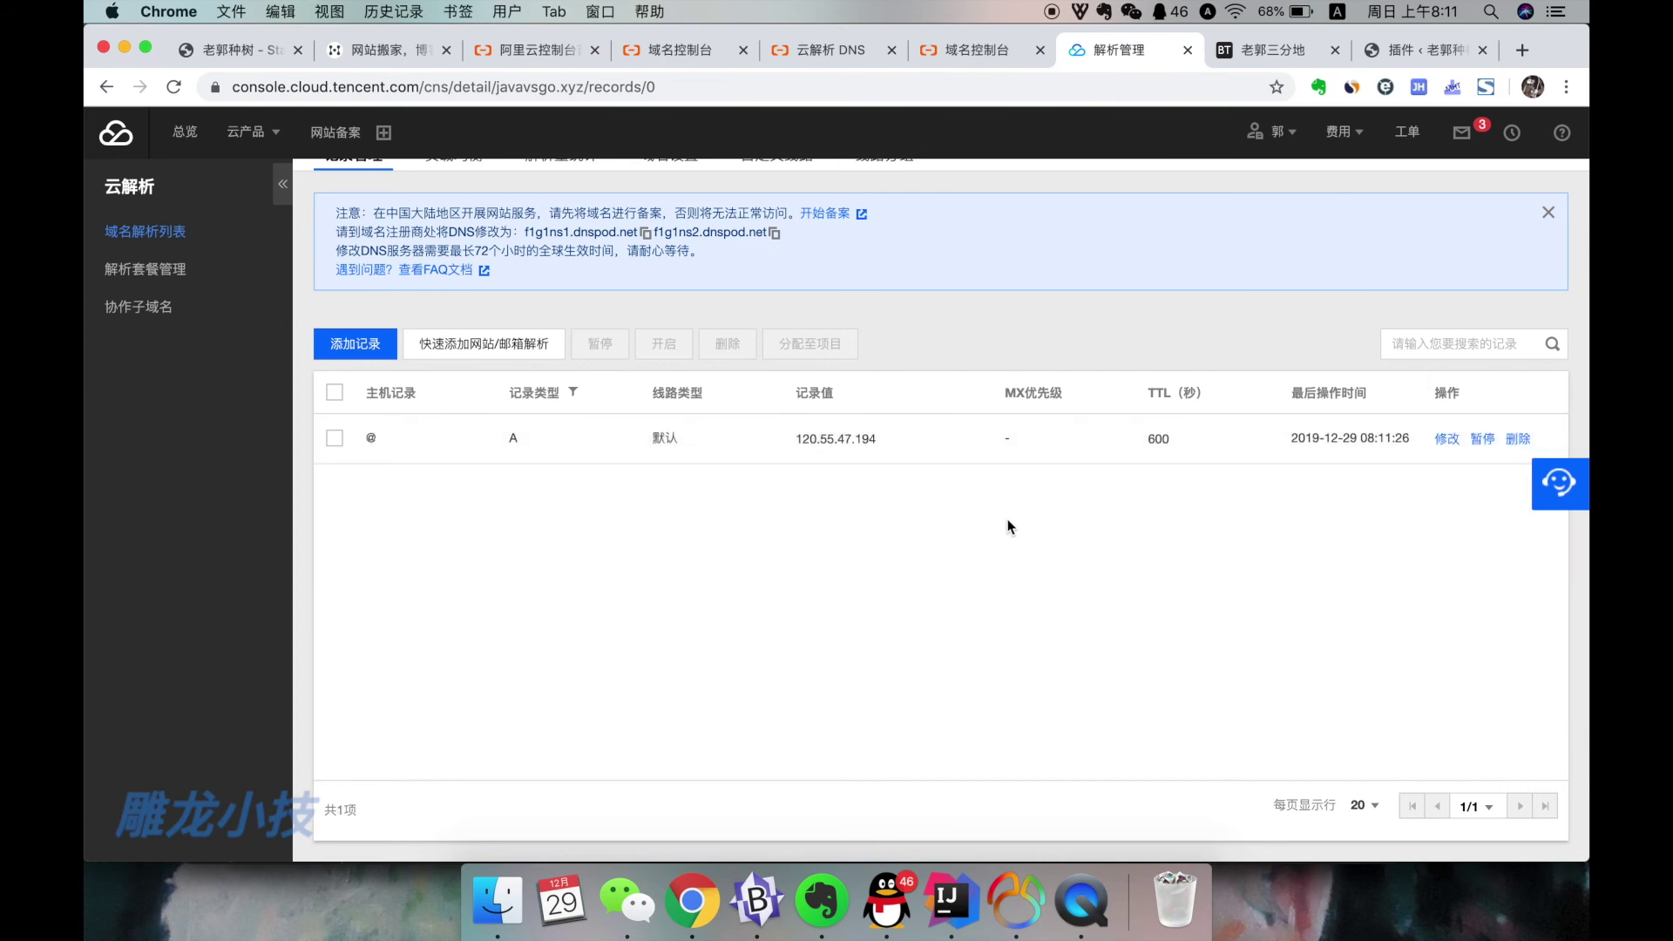
Open another blank record for javavsgo.xyz and highlight the domain name guozh.net in the Alibaba Cloud resolution settings.
left_click(373, 344)
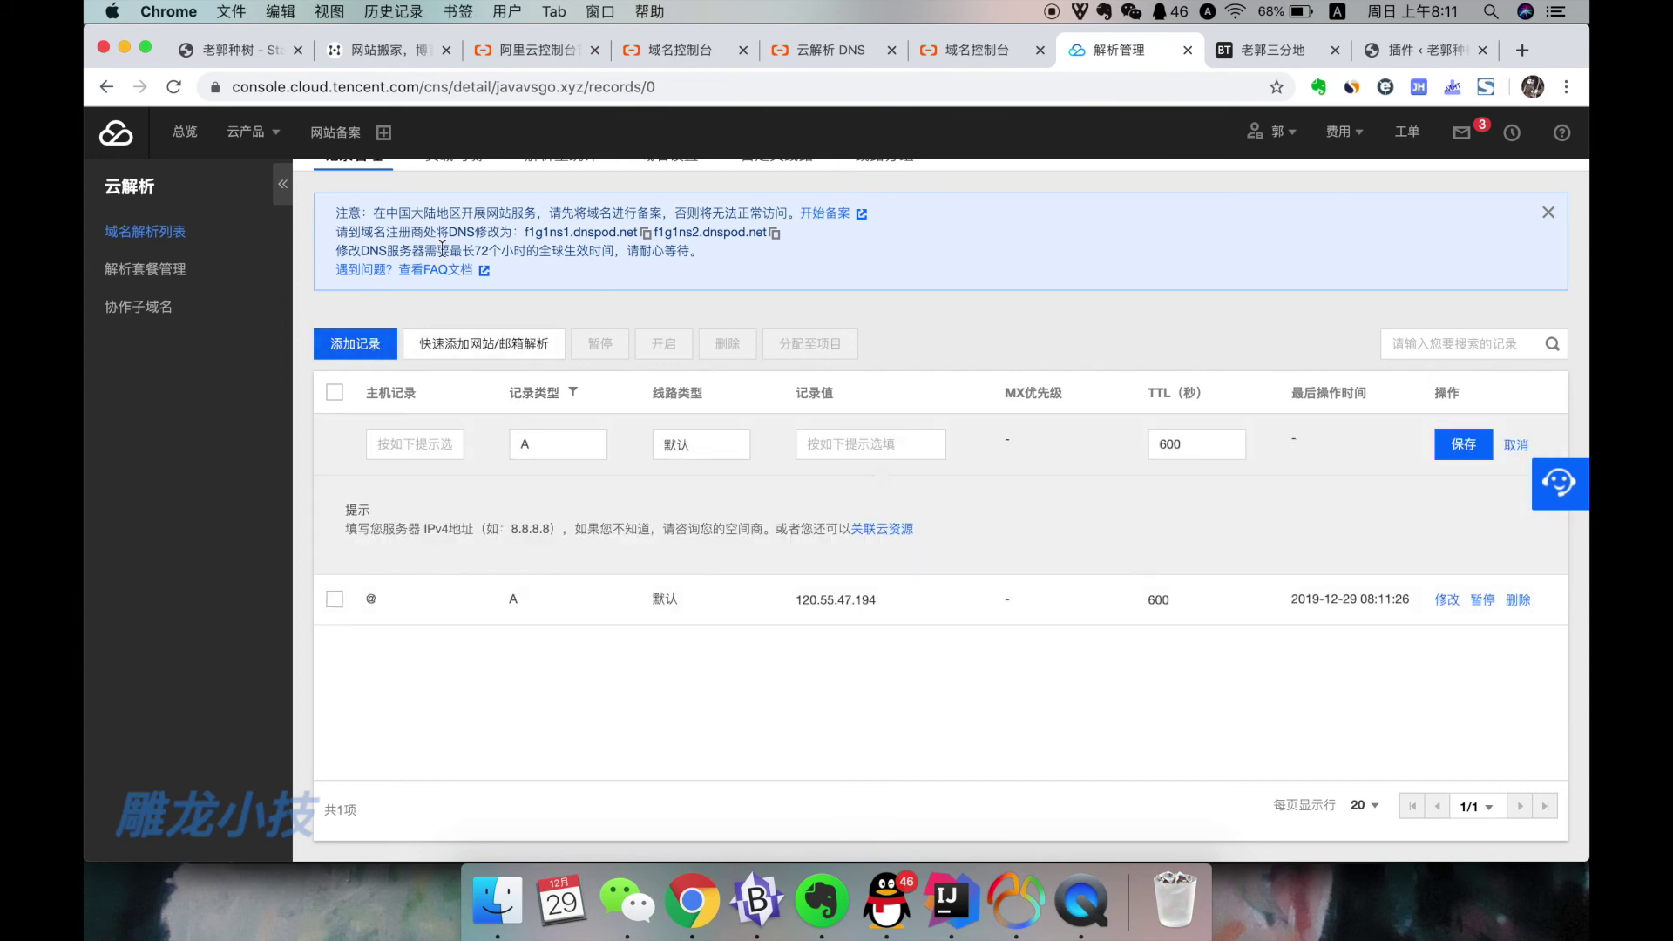
left_click_drag(437, 251, 527, 252)
left_click(793, 59)
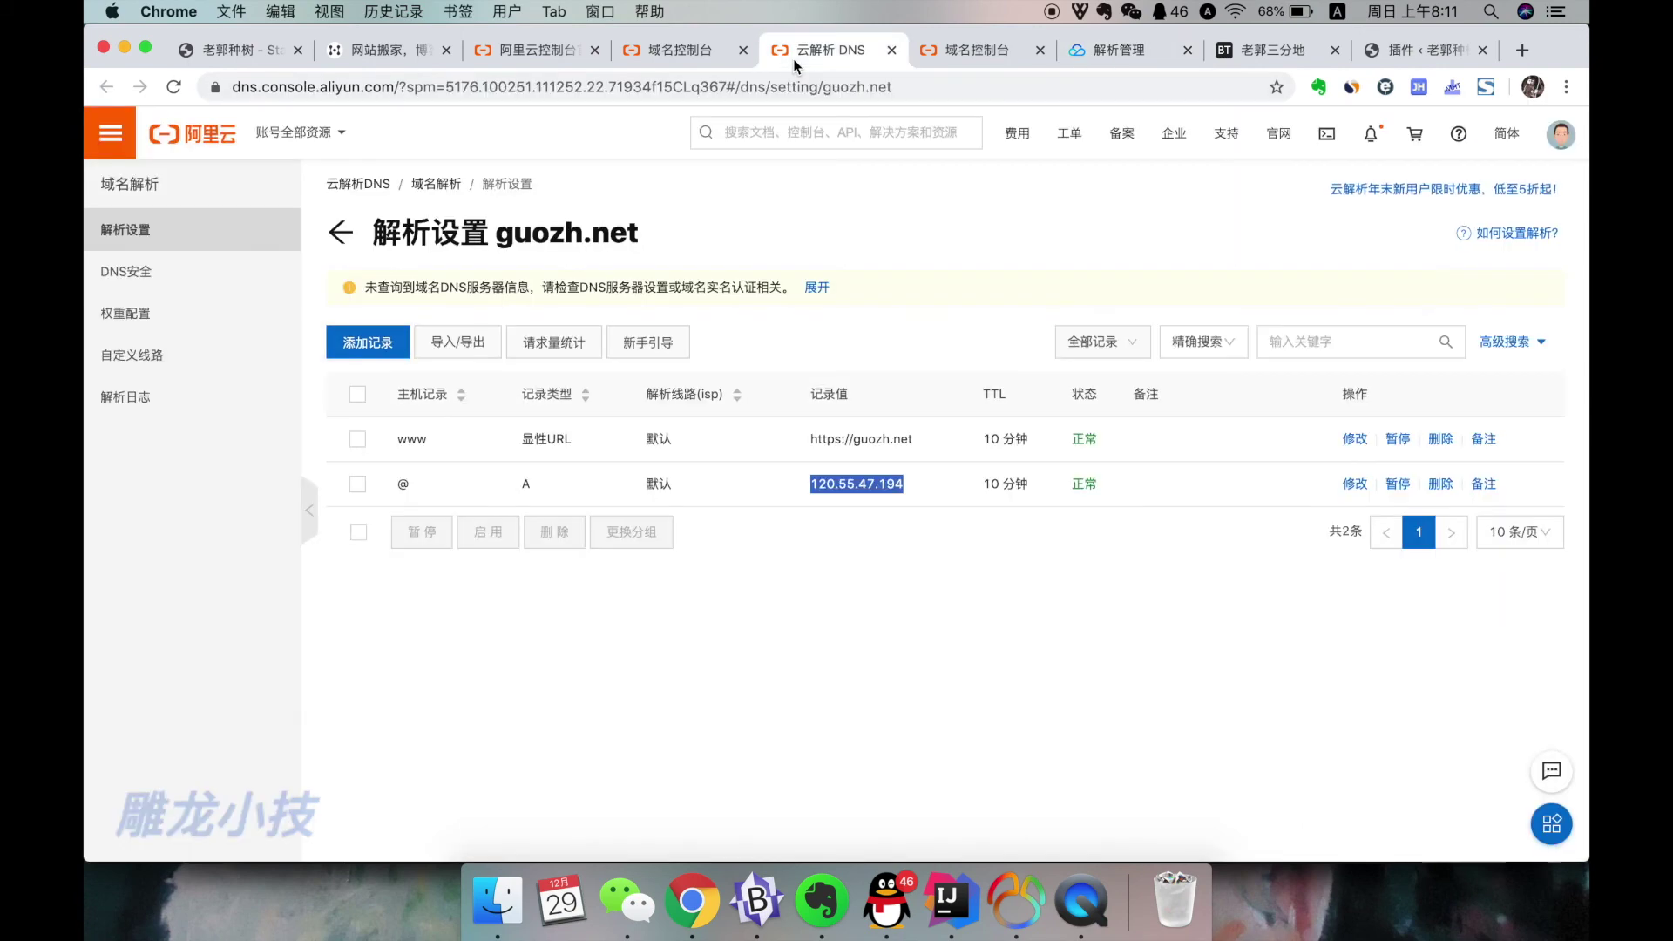
left_click_drag(667, 234, 495, 234)
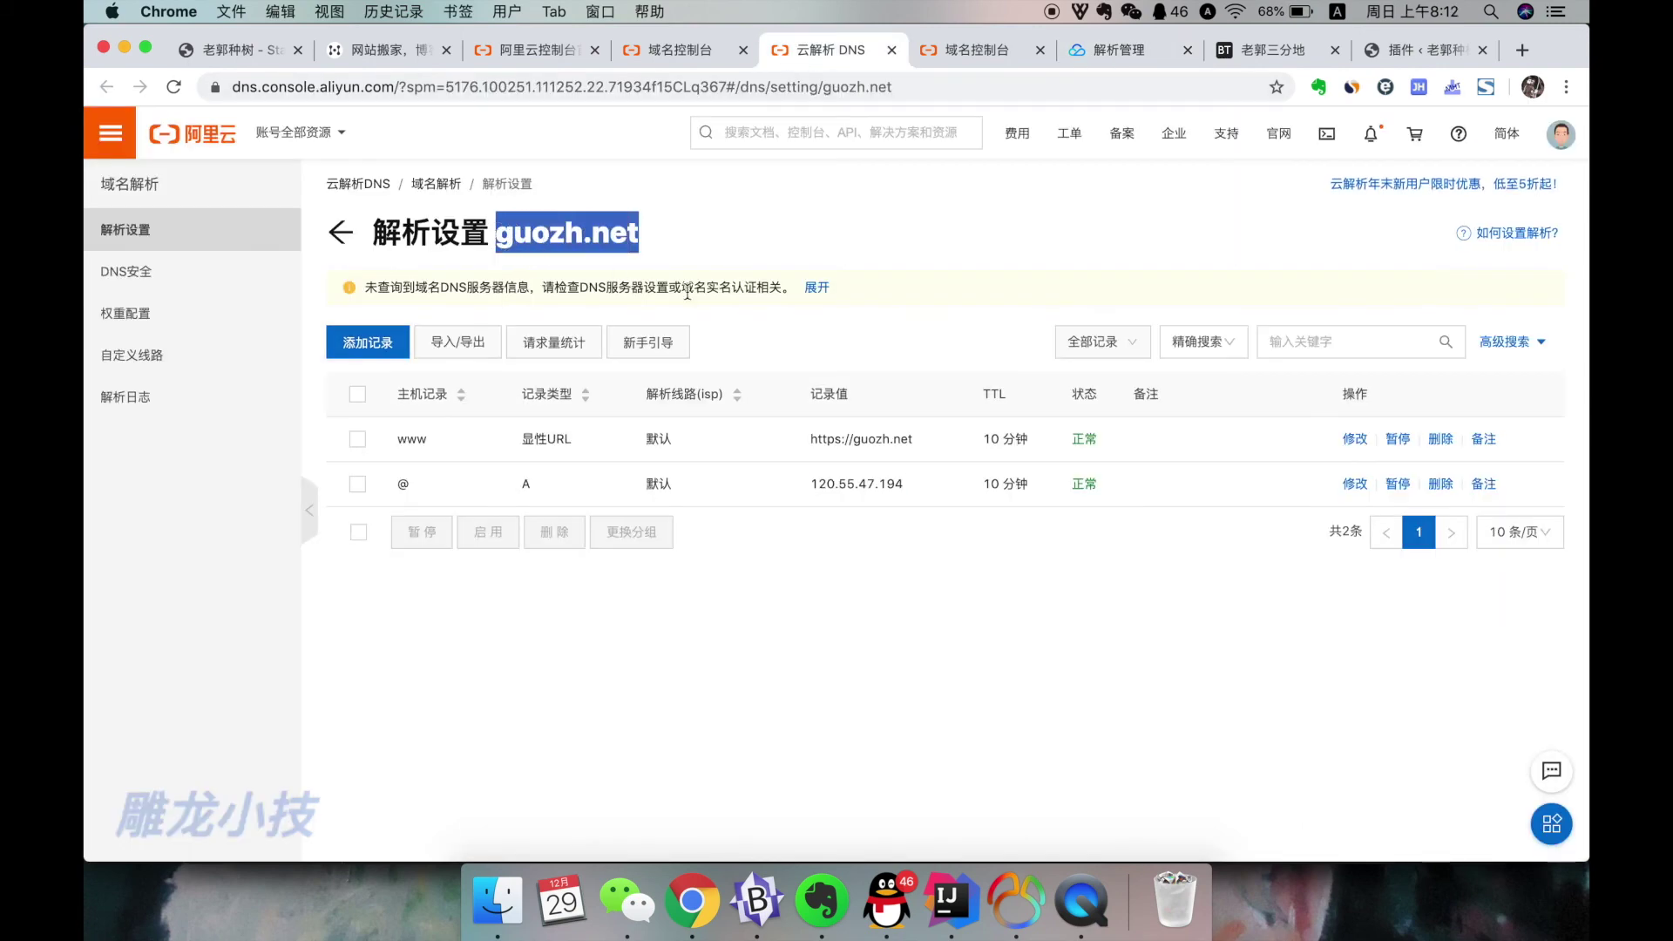
Switch to the migration outline in Mubu and highlight its 更改DNS服务器地址 and 备案 items.
left_click(383, 49)
left_click_drag(312, 478, 438, 479)
left_click(361, 482)
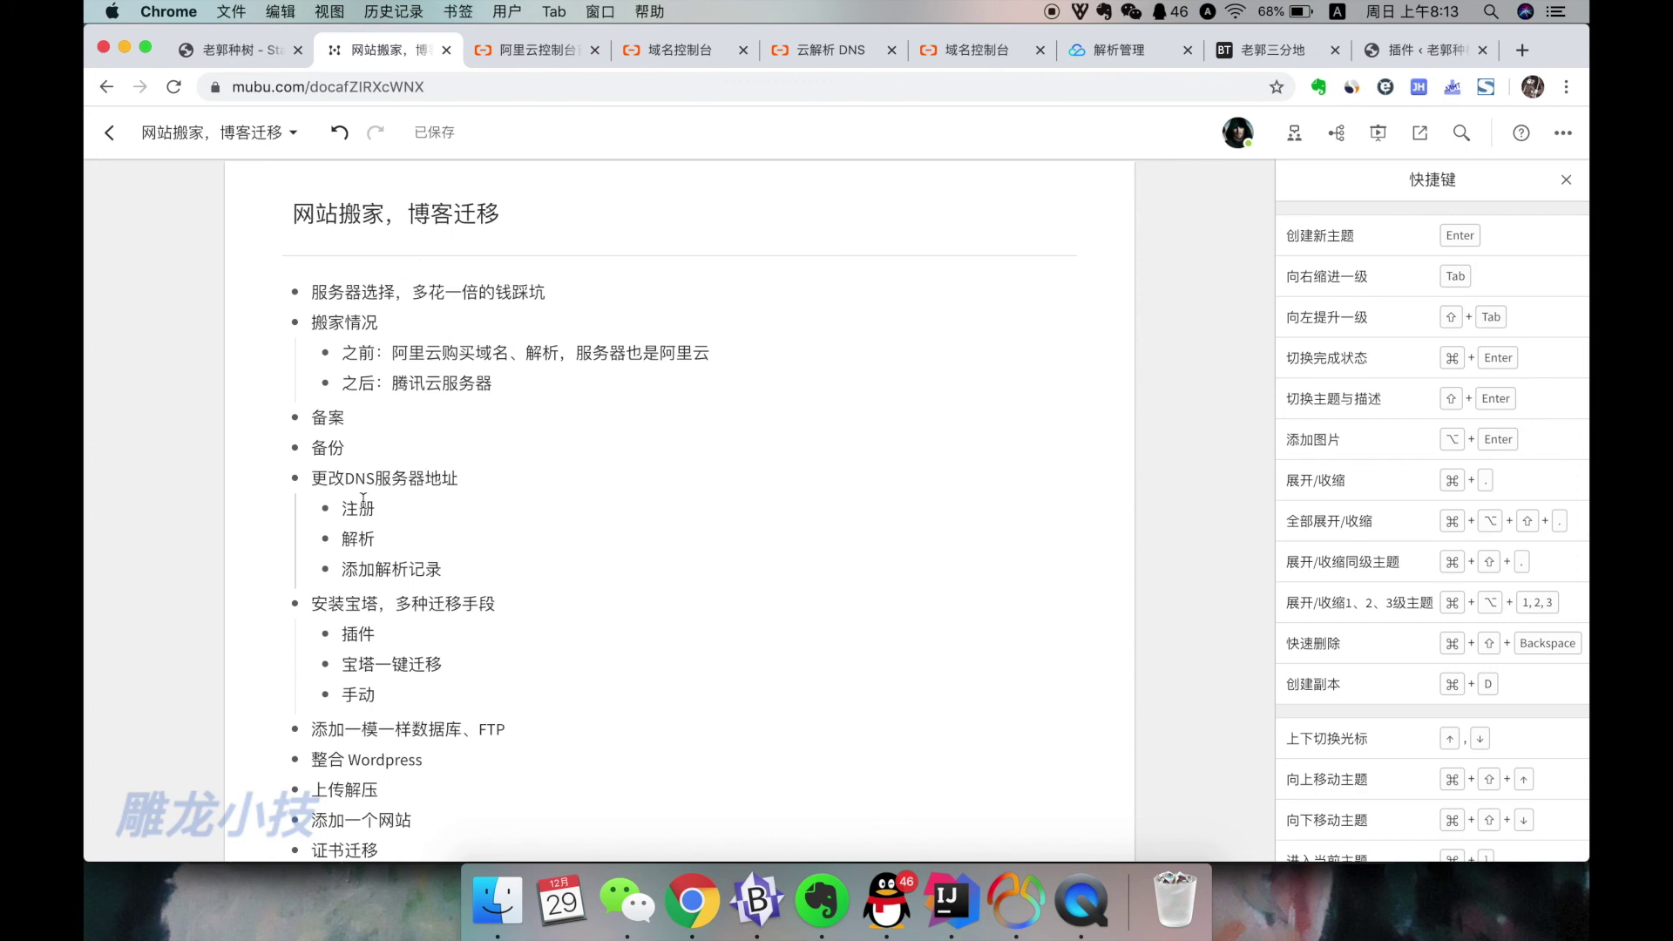
left_click_drag(314, 478, 422, 478)
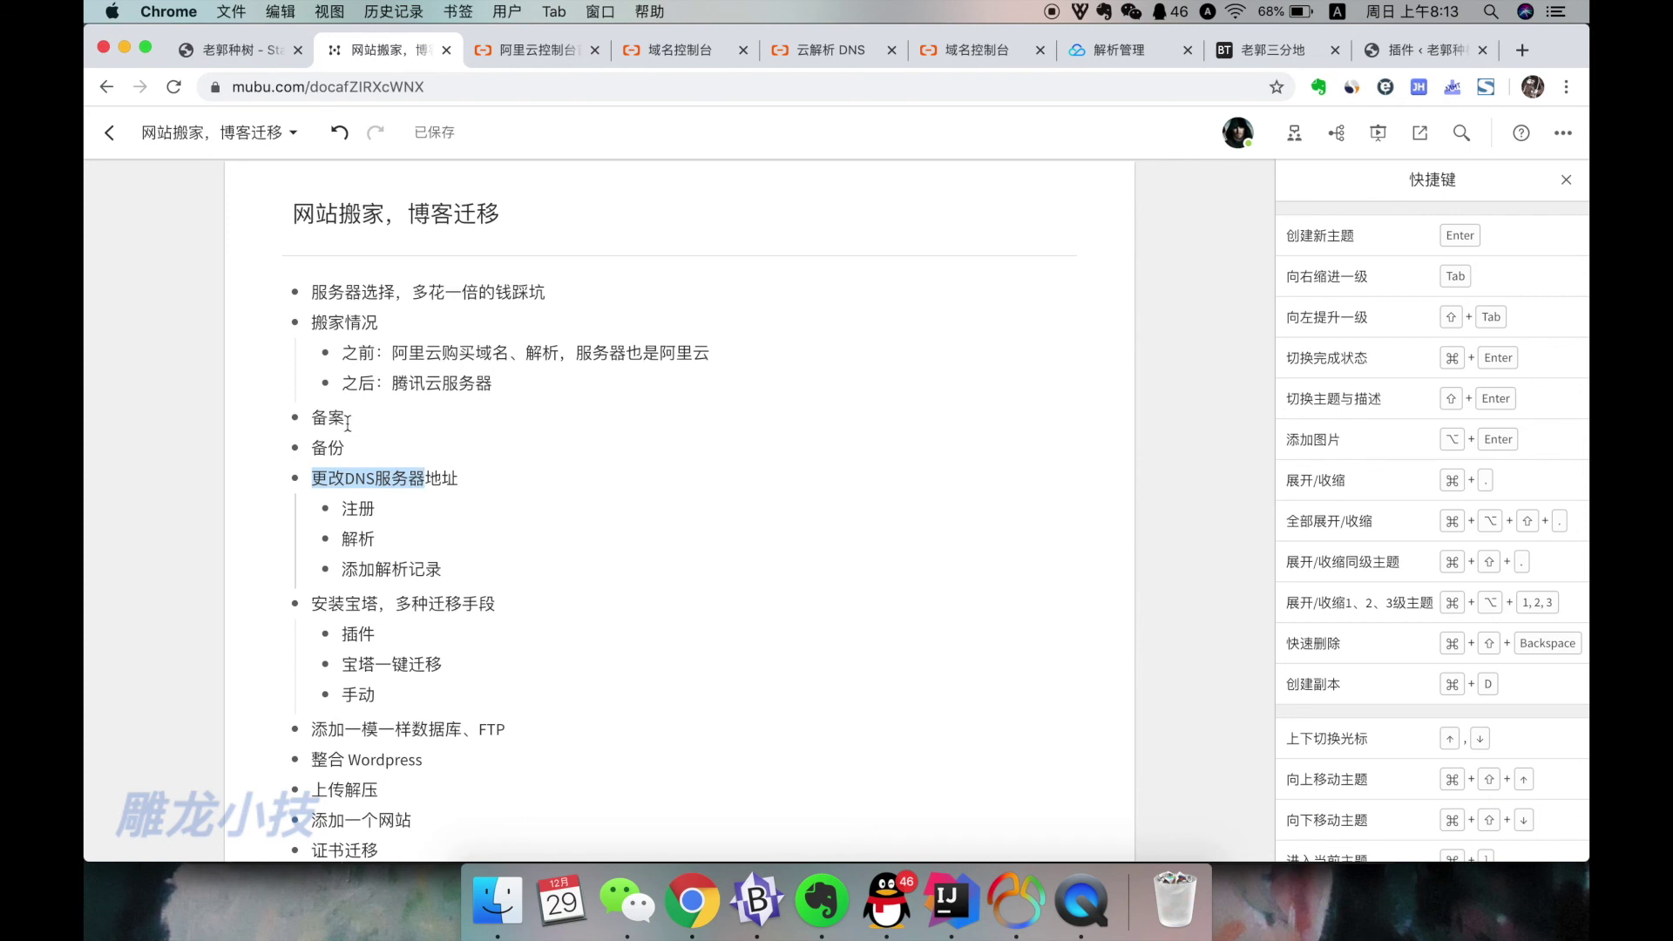
left_click(321, 417)
Highlight the @ record's value in guozh.net's Alibaba Cloud resolution settings and return to the Mubu outline.
key("super+5")
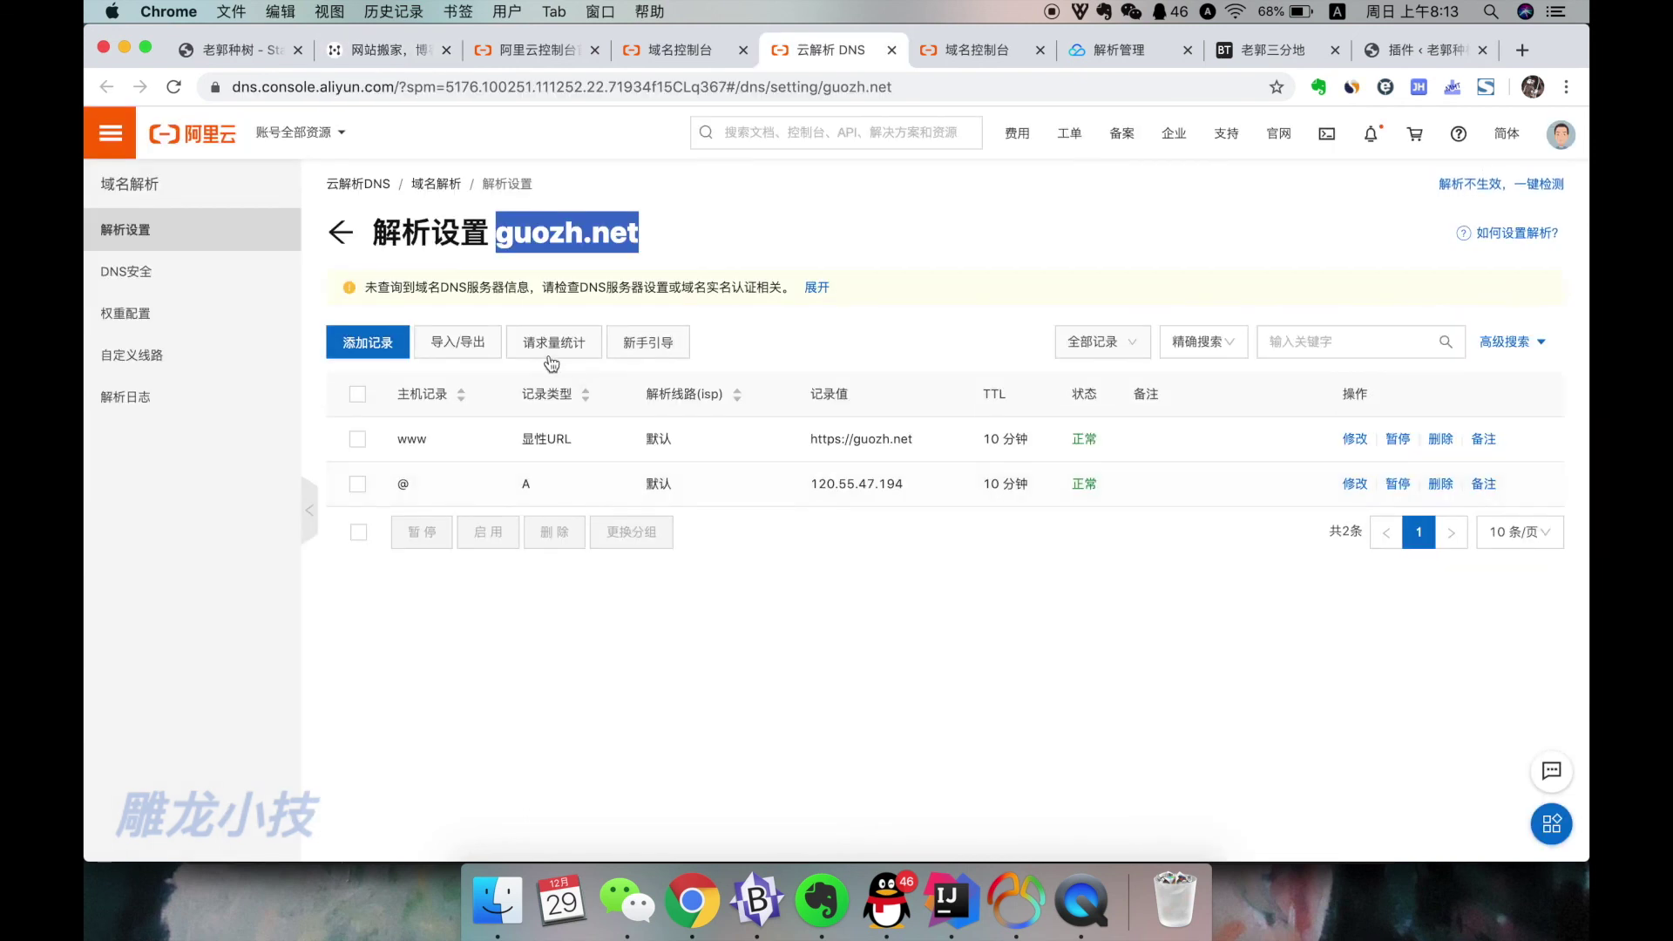
left_click_drag(812, 482, 904, 484)
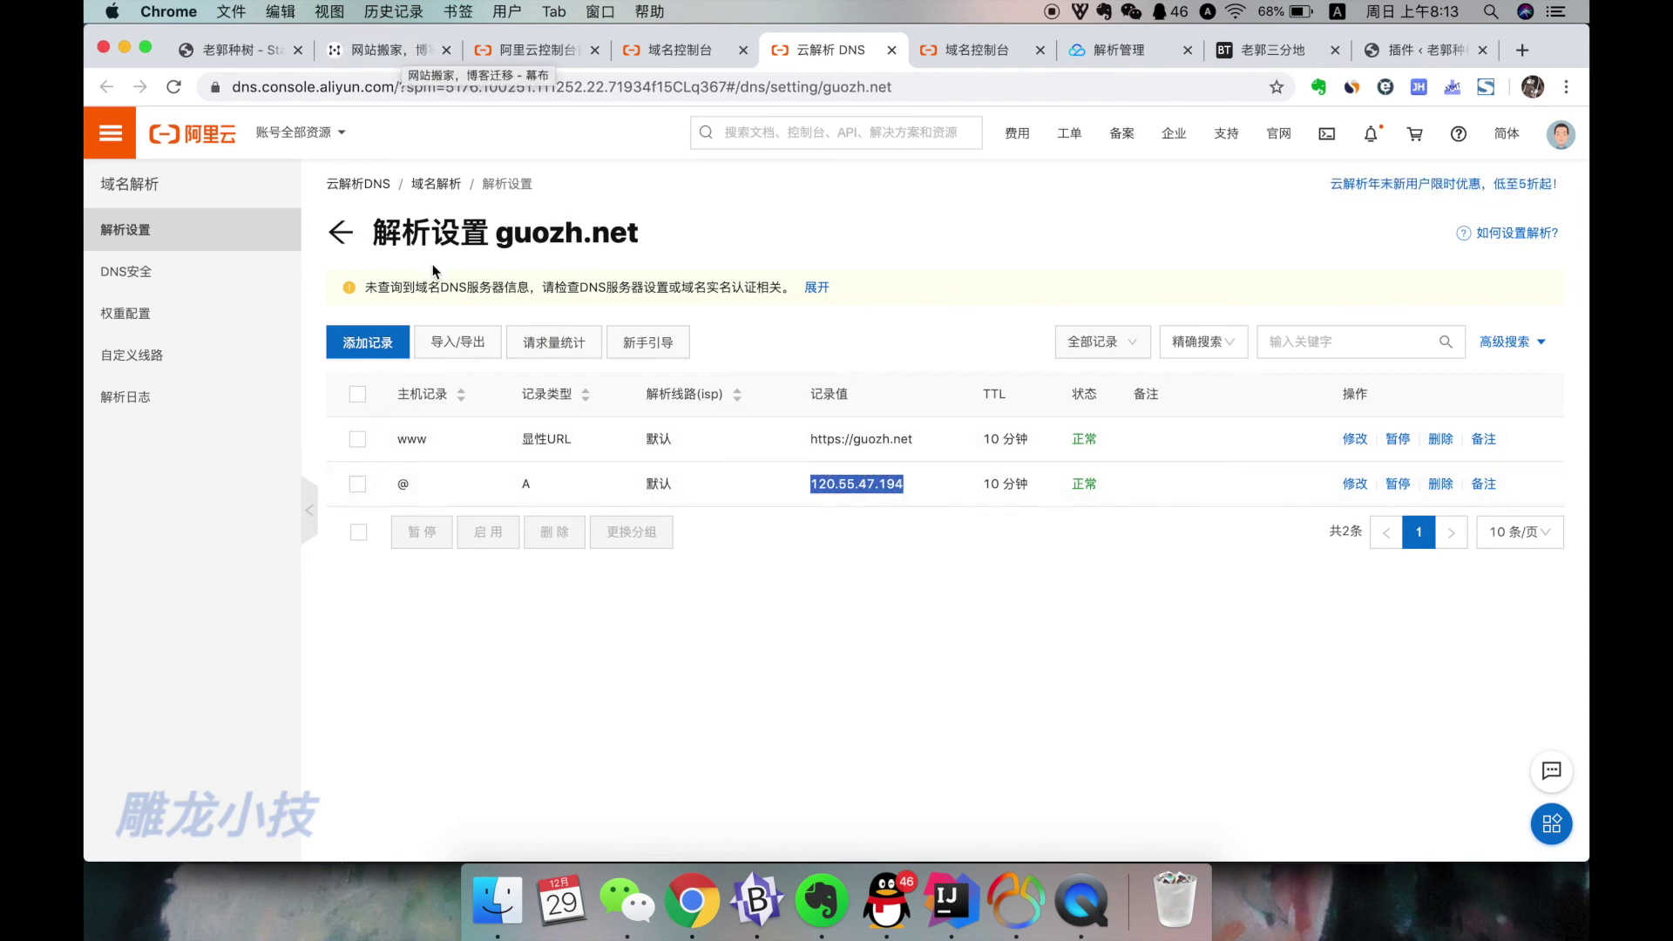
left_click(399, 50)
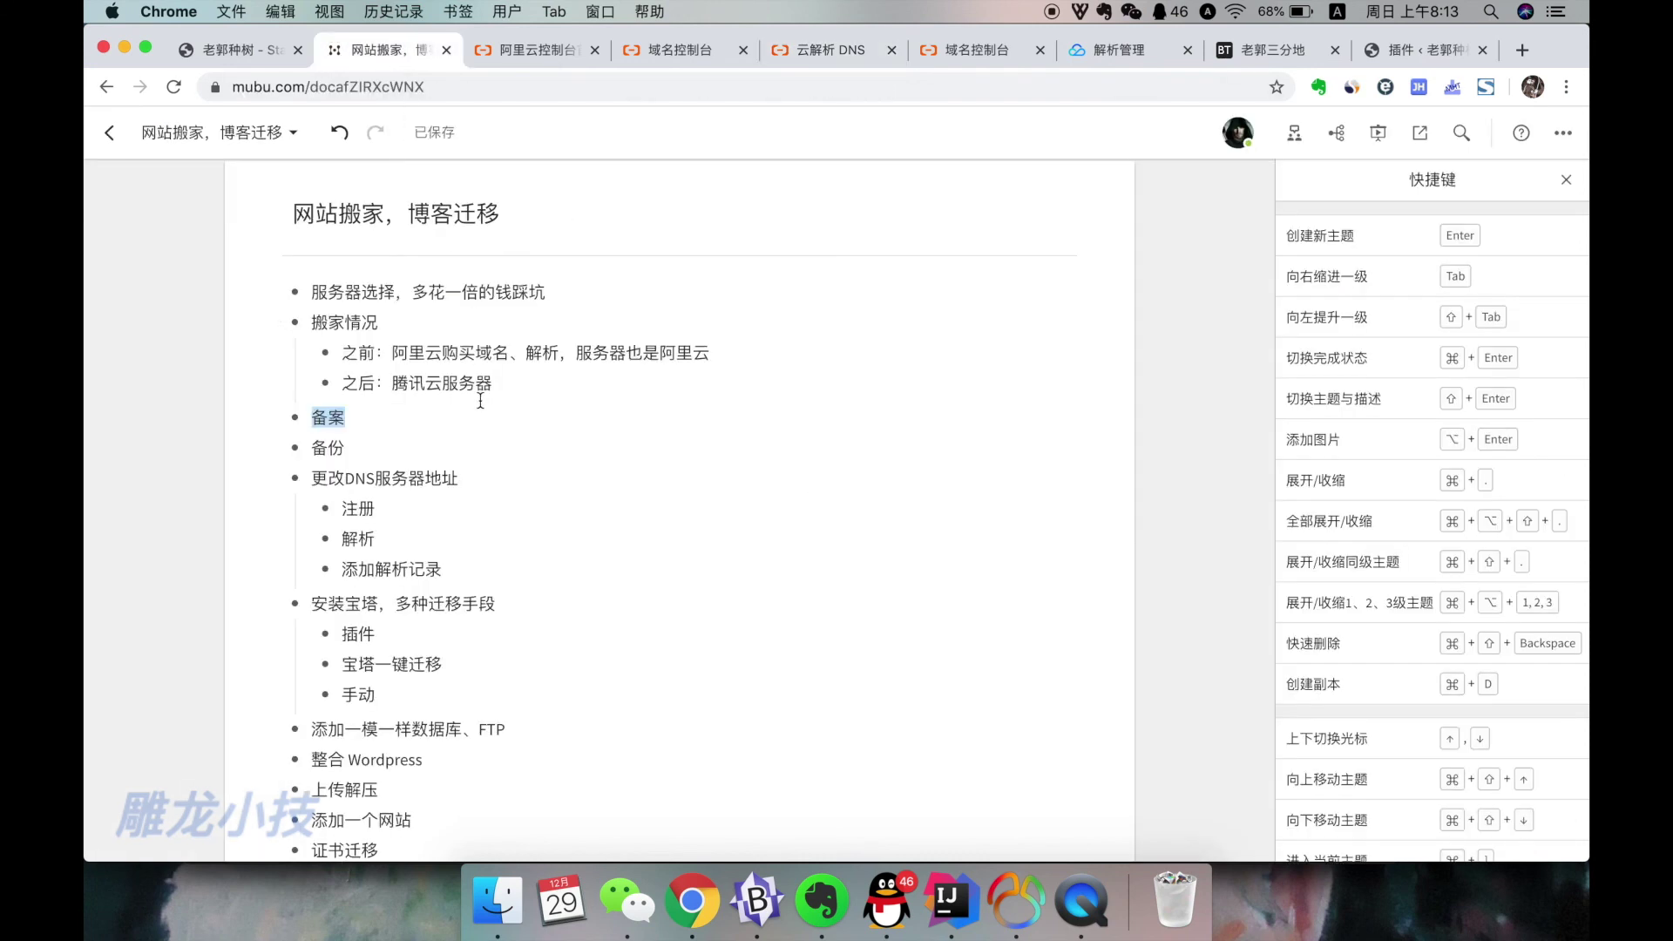
Highlight DNS服务器 in the outline and select the remaining topics from 安装宝塔，多种迁移手段 onward.
scroll(465, 442, "down", 1)
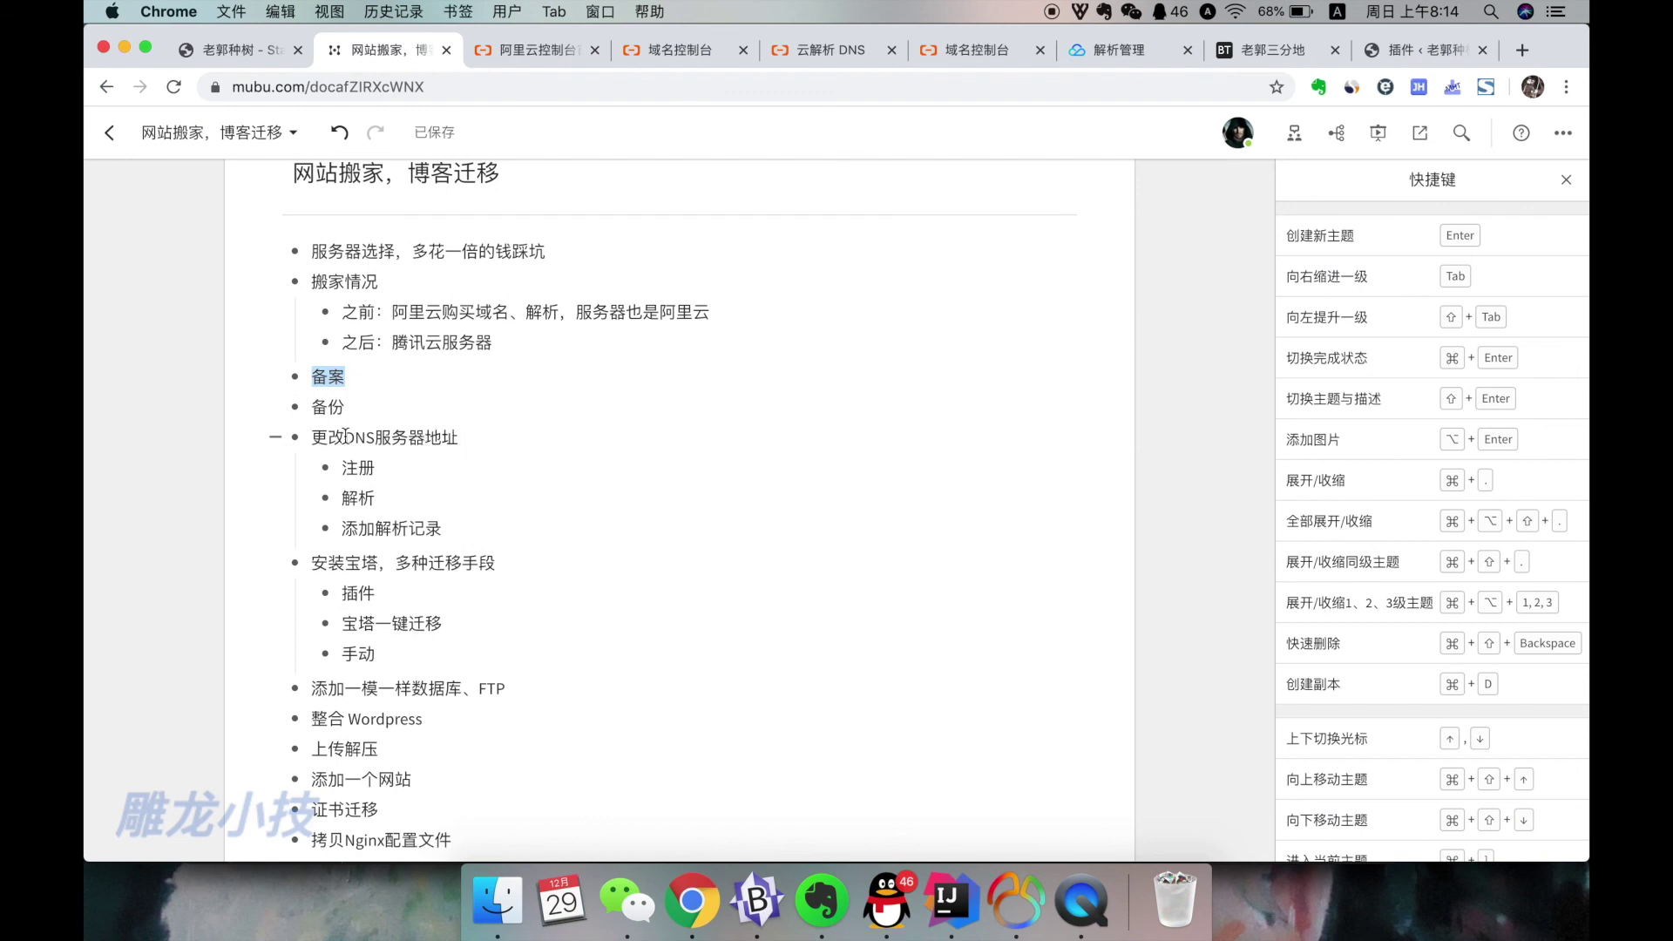
left_click_drag(346, 436, 423, 437)
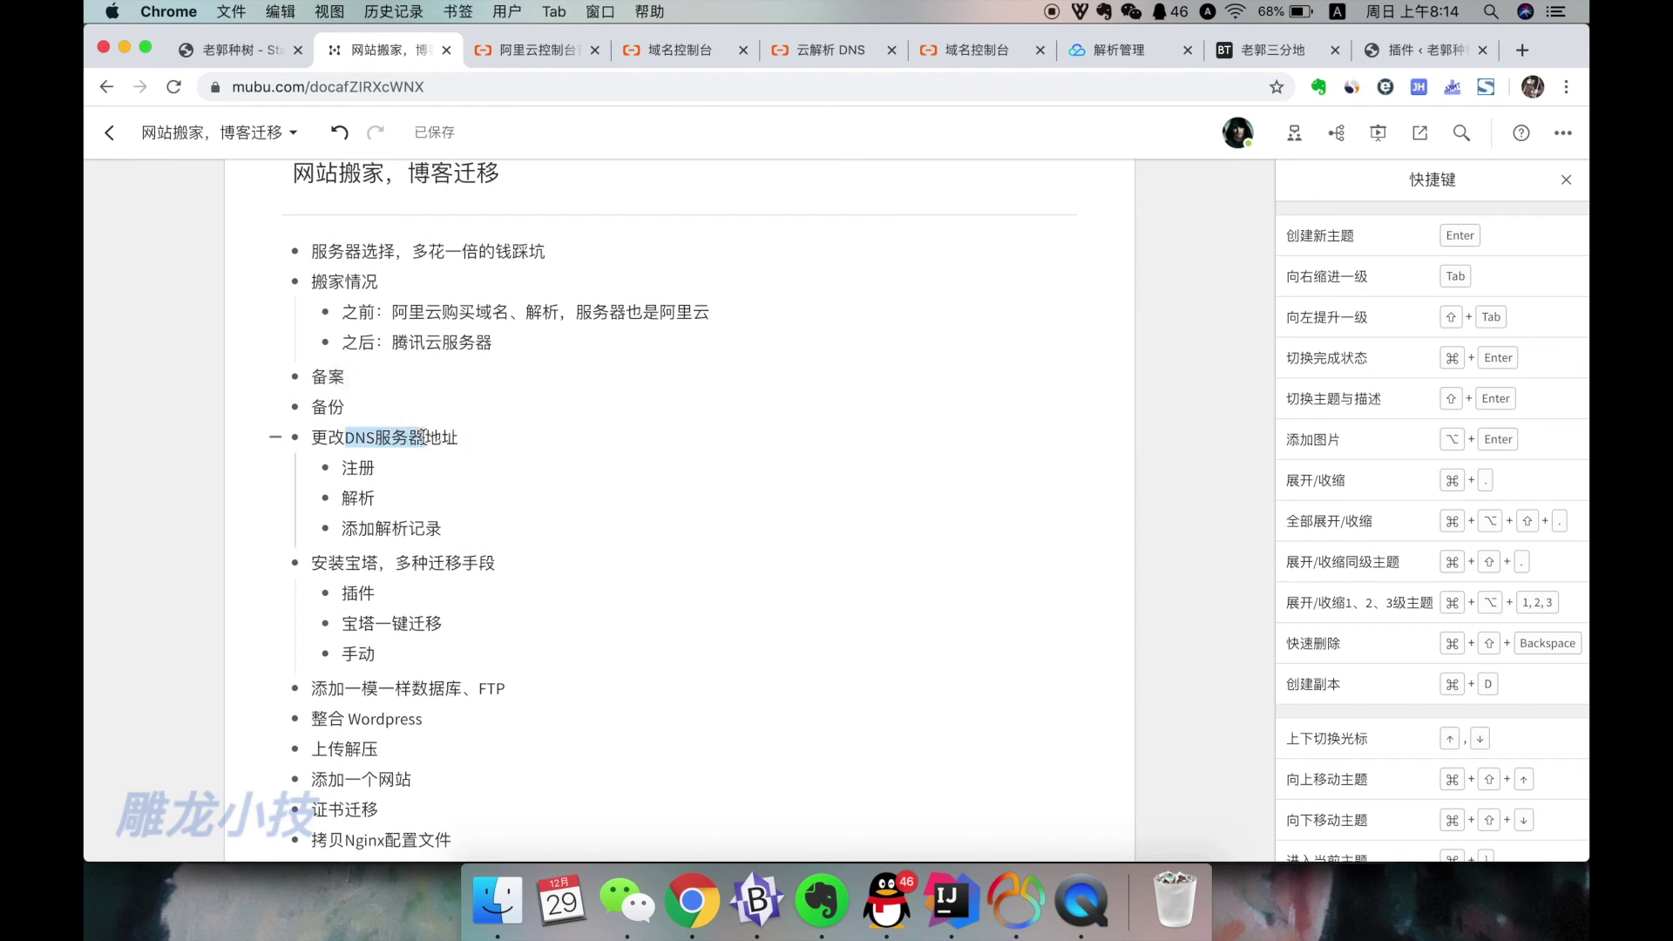
left_click_drag(310, 563, 418, 489)
scroll(419, 490, "up", 5)
scroll(420, 490, "up", 3)
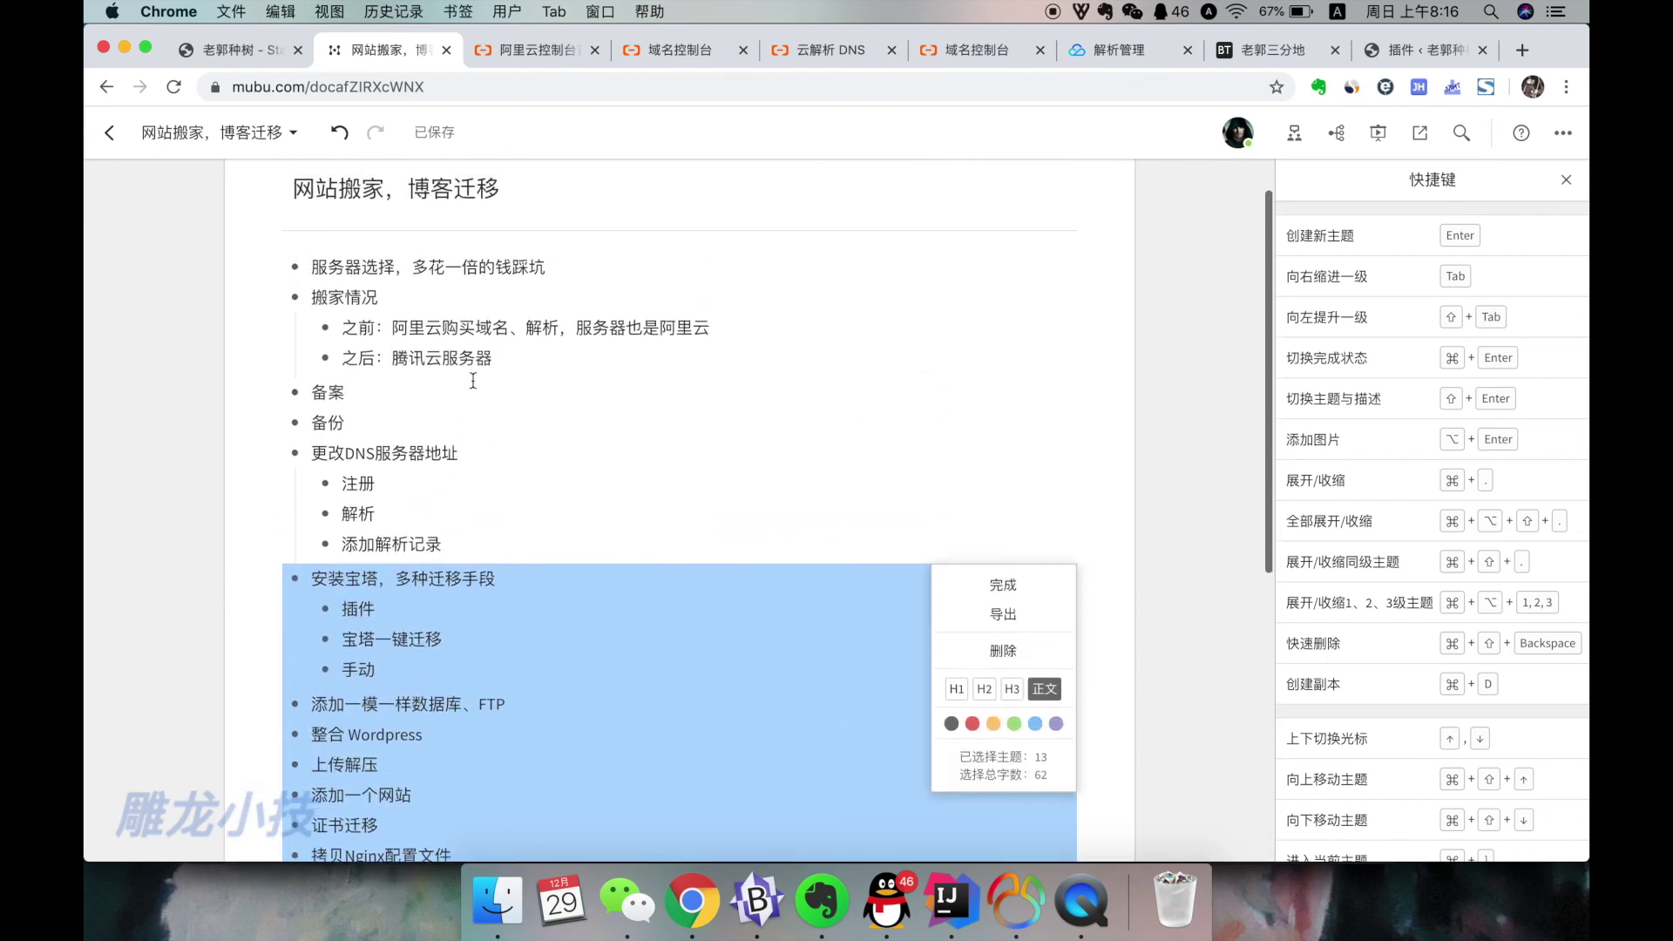
Highlight the outline title 网站搬家，博客迁移 and switch to the 雕龙小技 YouTube channel page.
left_click(294, 244)
left_click_drag(294, 244, 494, 268)
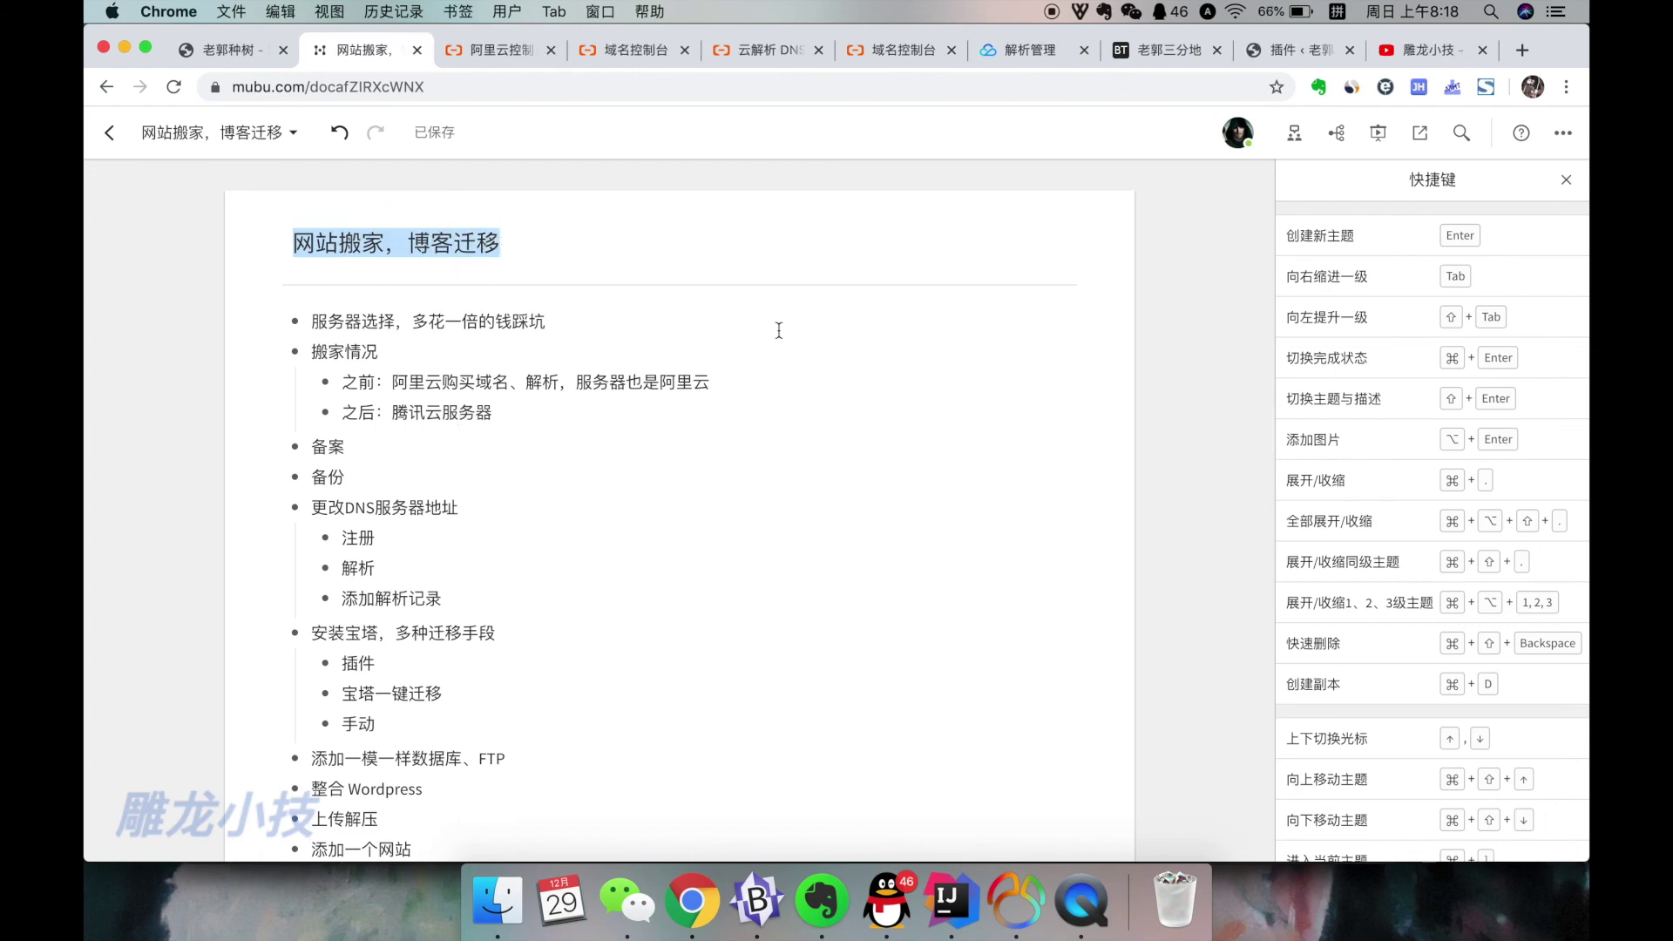
left_click(1431, 48)
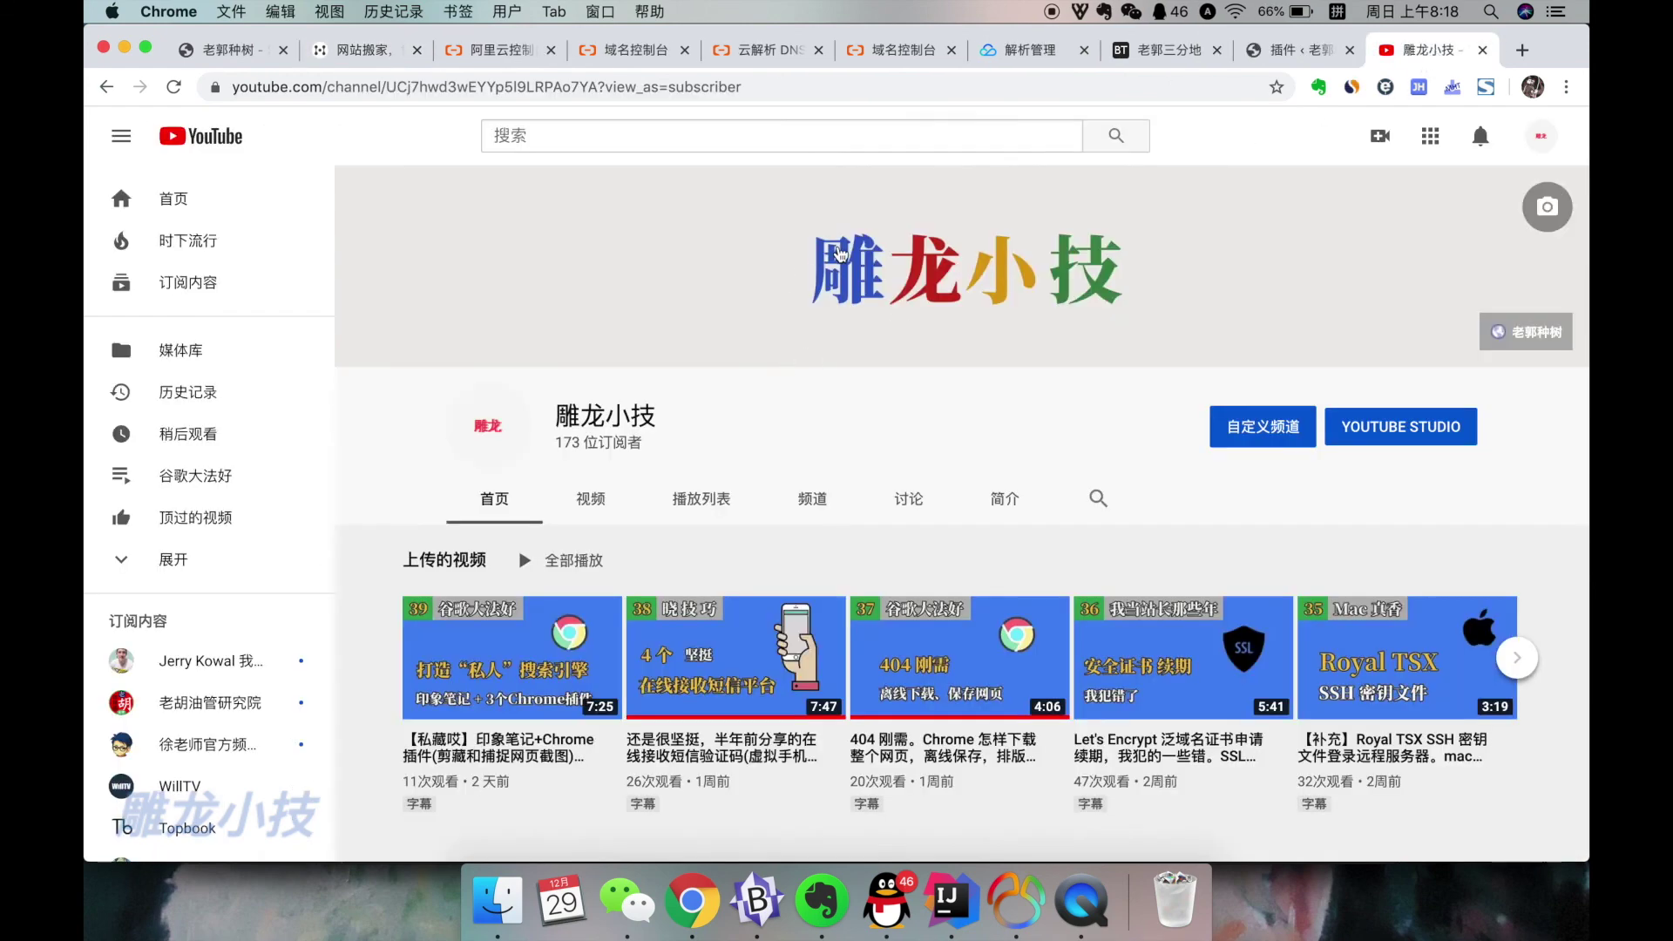